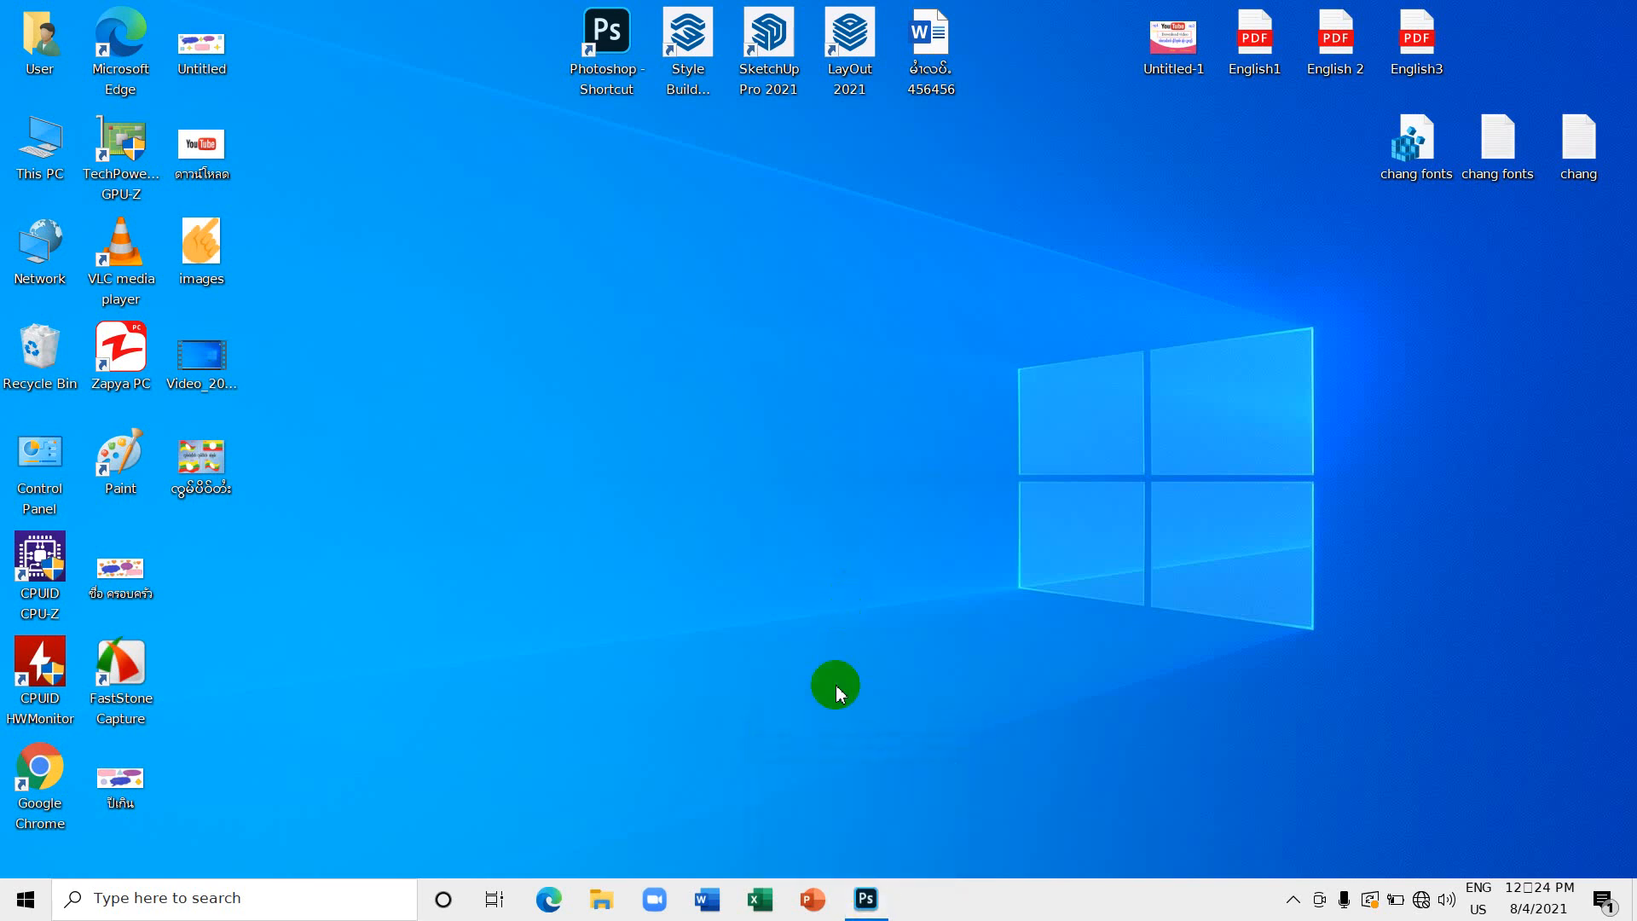
Switch to Photoshop and start a new document.
{"action": "left_click", "coordinate": [865, 900]}
{"action": "mouse_move", "coordinate": [866, 904]}
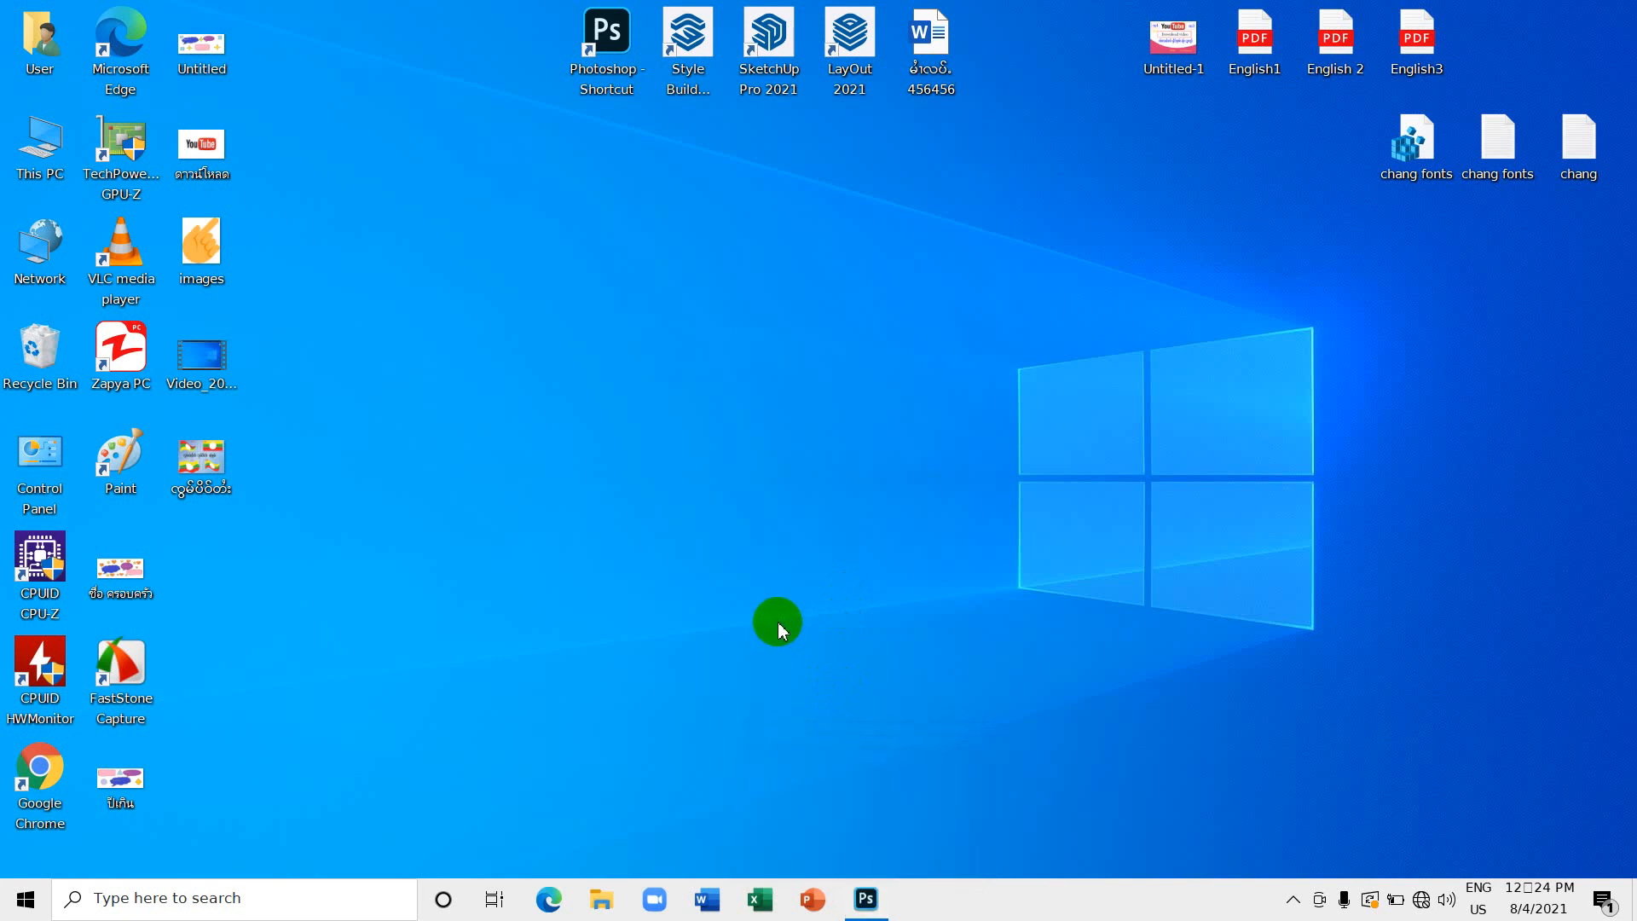
{"action": "left_click", "coordinate": [866, 905]}
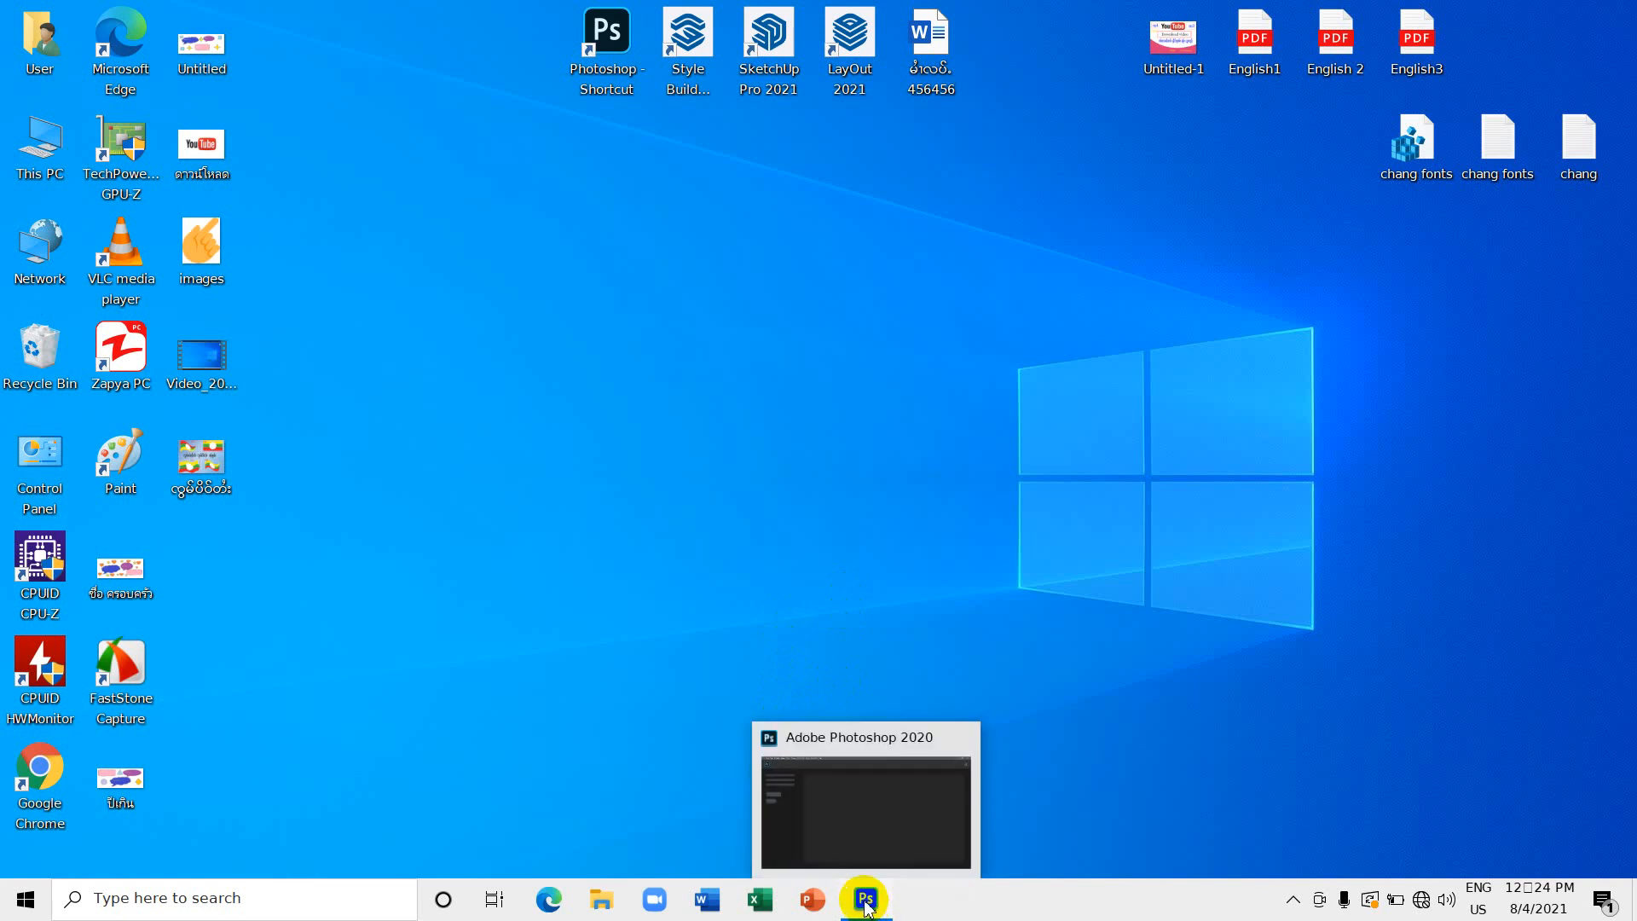
{"action": "left_click", "coordinate": [865, 900]}
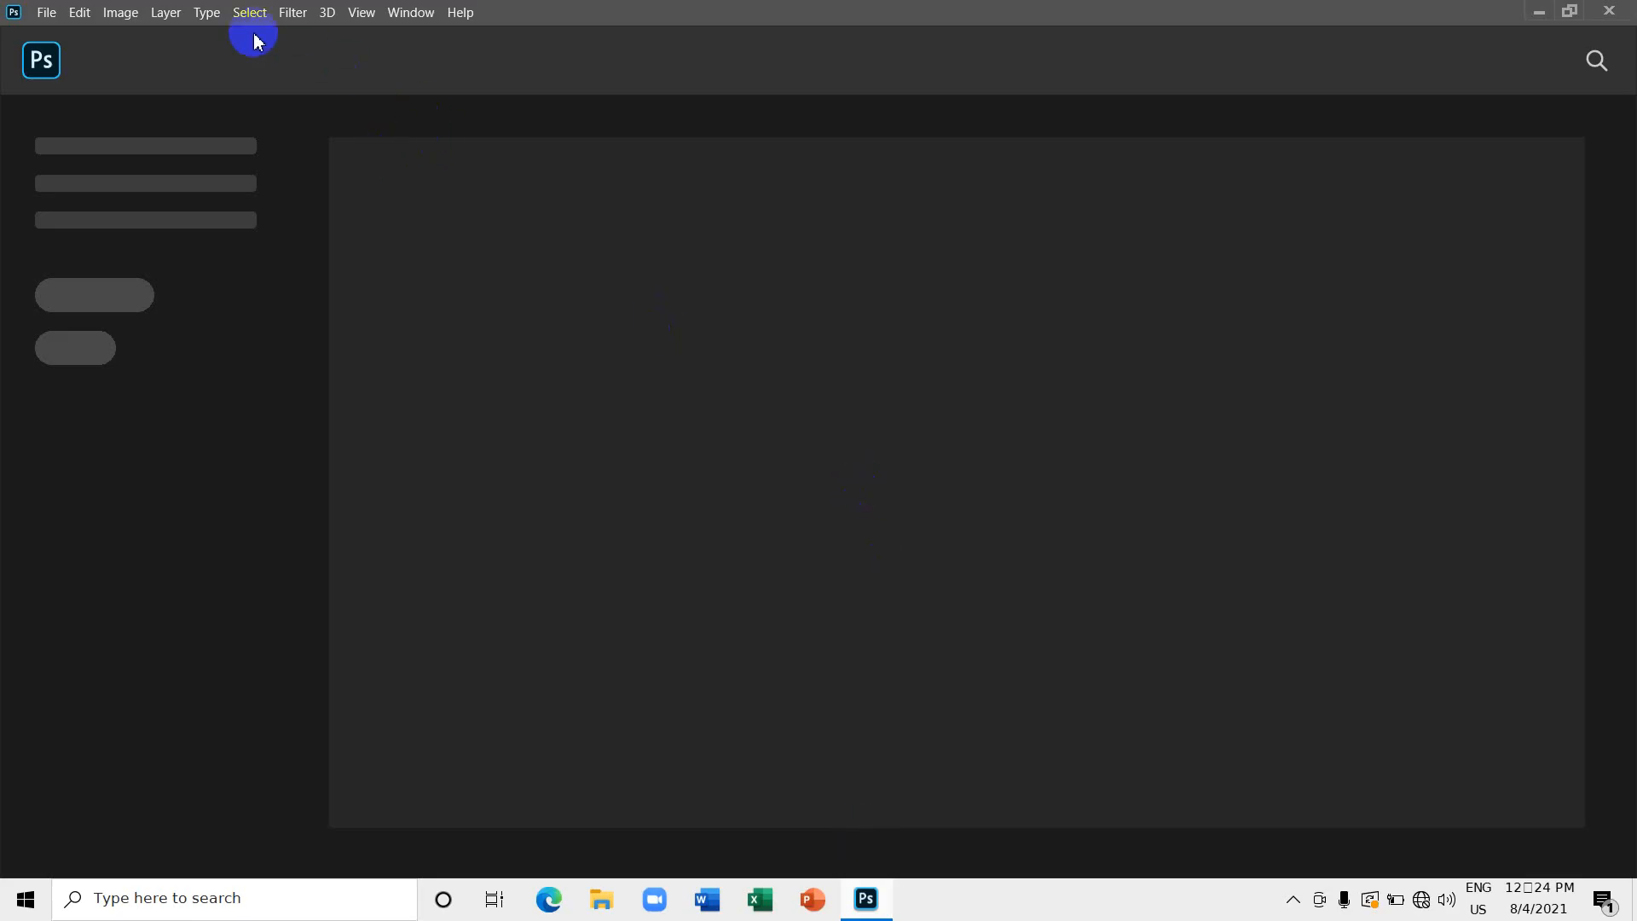
{"action": "left_click", "coordinate": [48, 19]}
{"action": "left_click", "coordinate": [503, 378]}
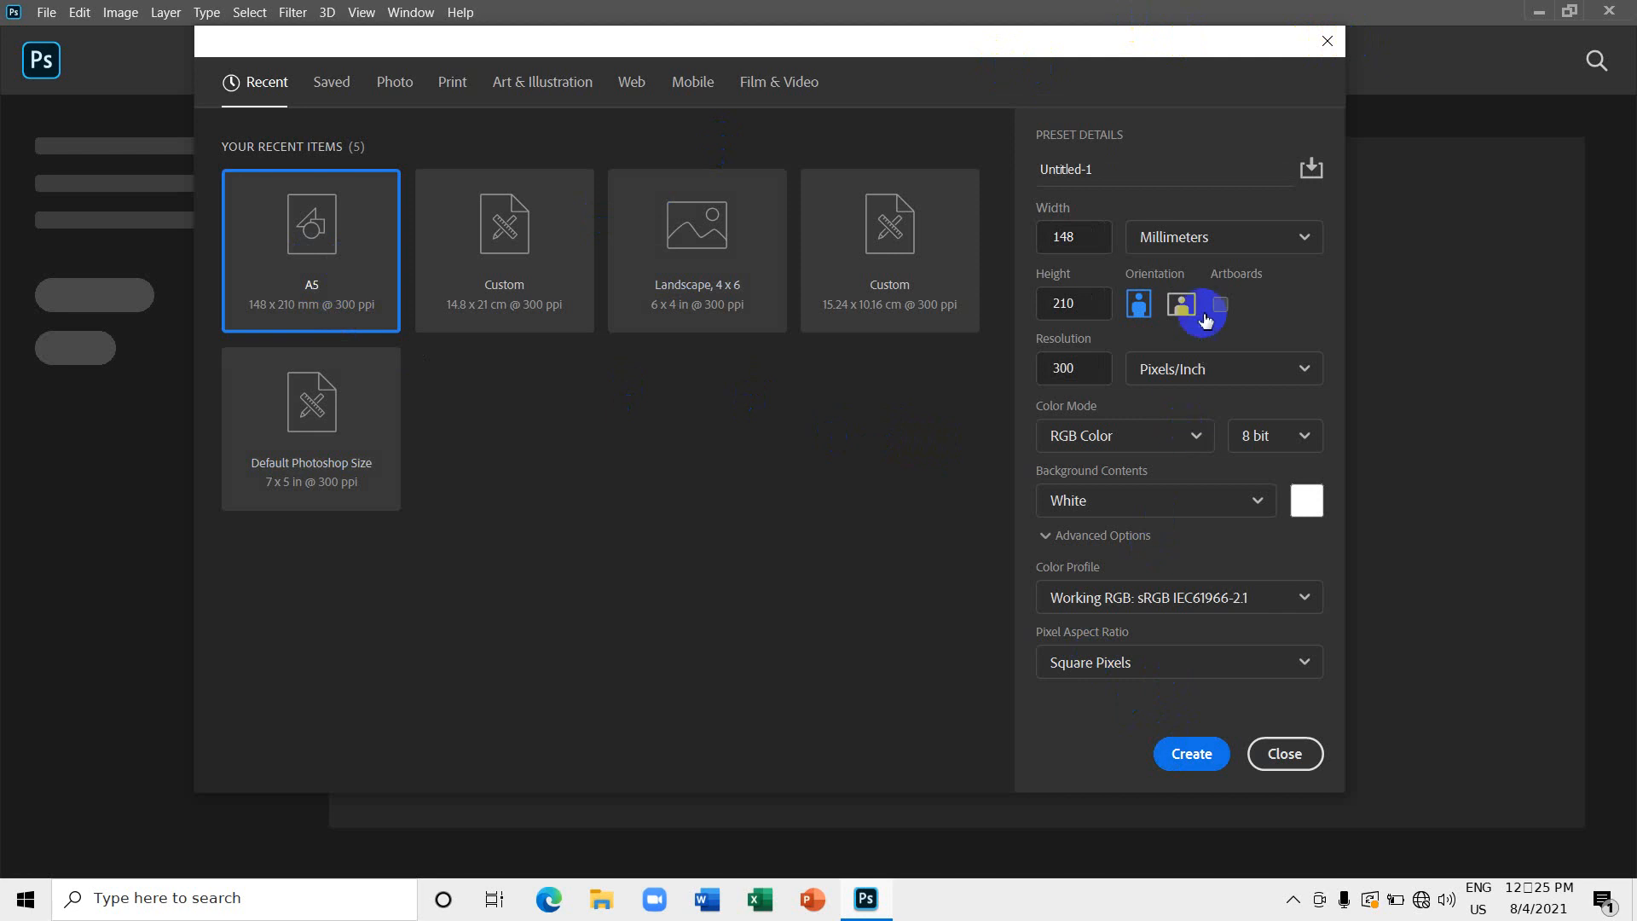
Create the A5 portrait document in centimeters, 14.8 × 21 cm, with the CMYK Color mode.
{"action": "left_click", "coordinate": [1238, 243]}
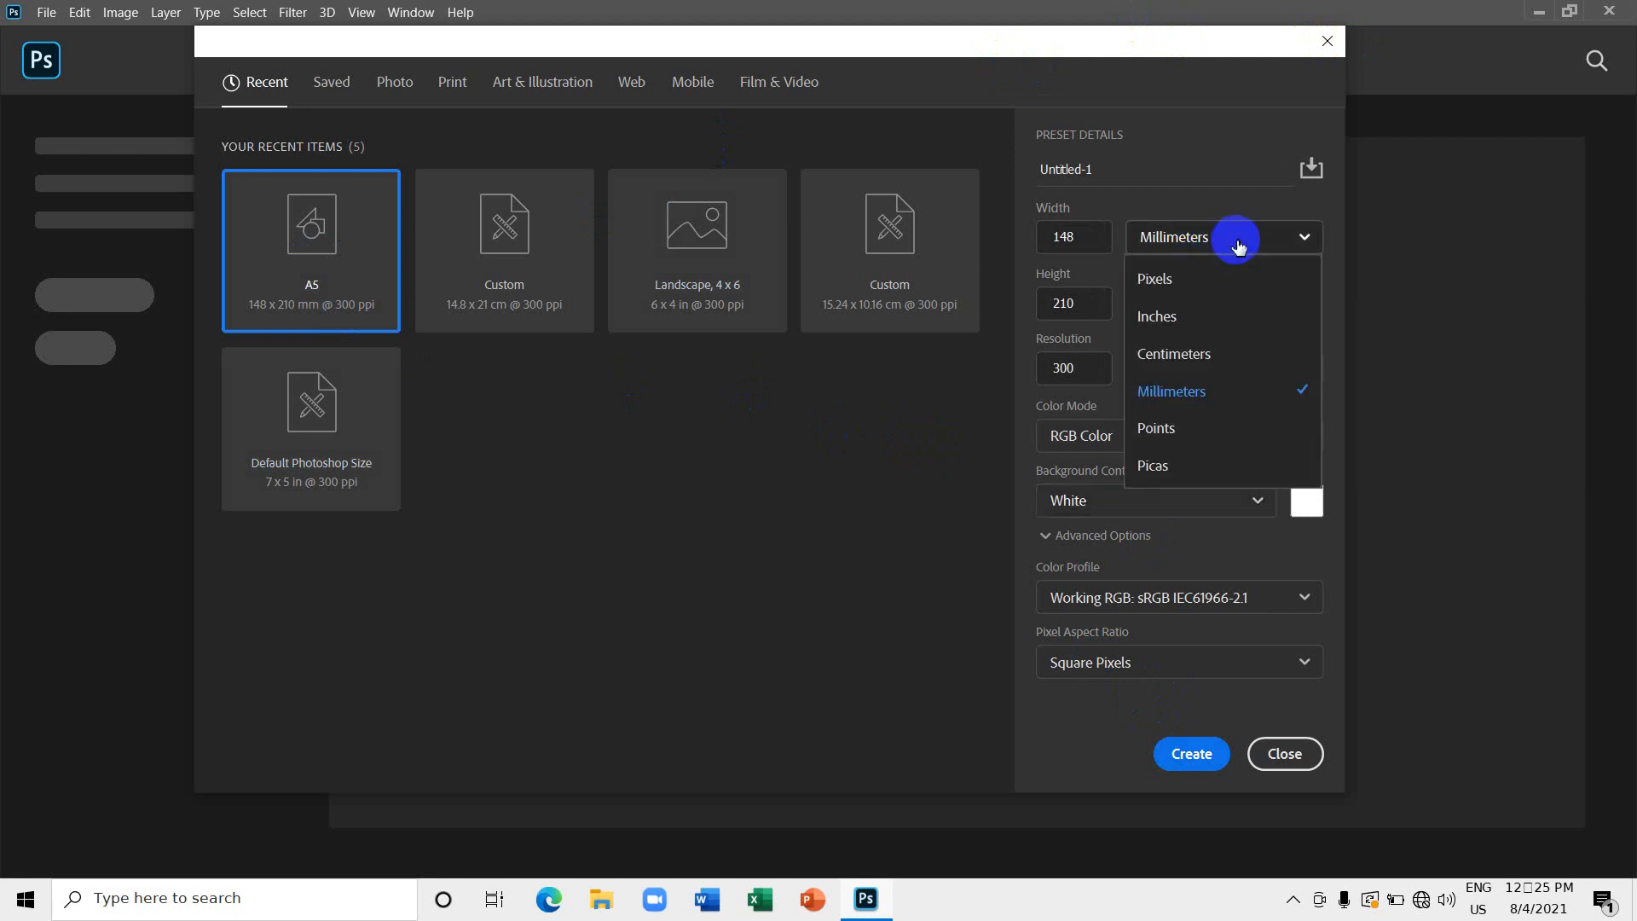
{"action": "left_click", "coordinate": [1193, 355]}
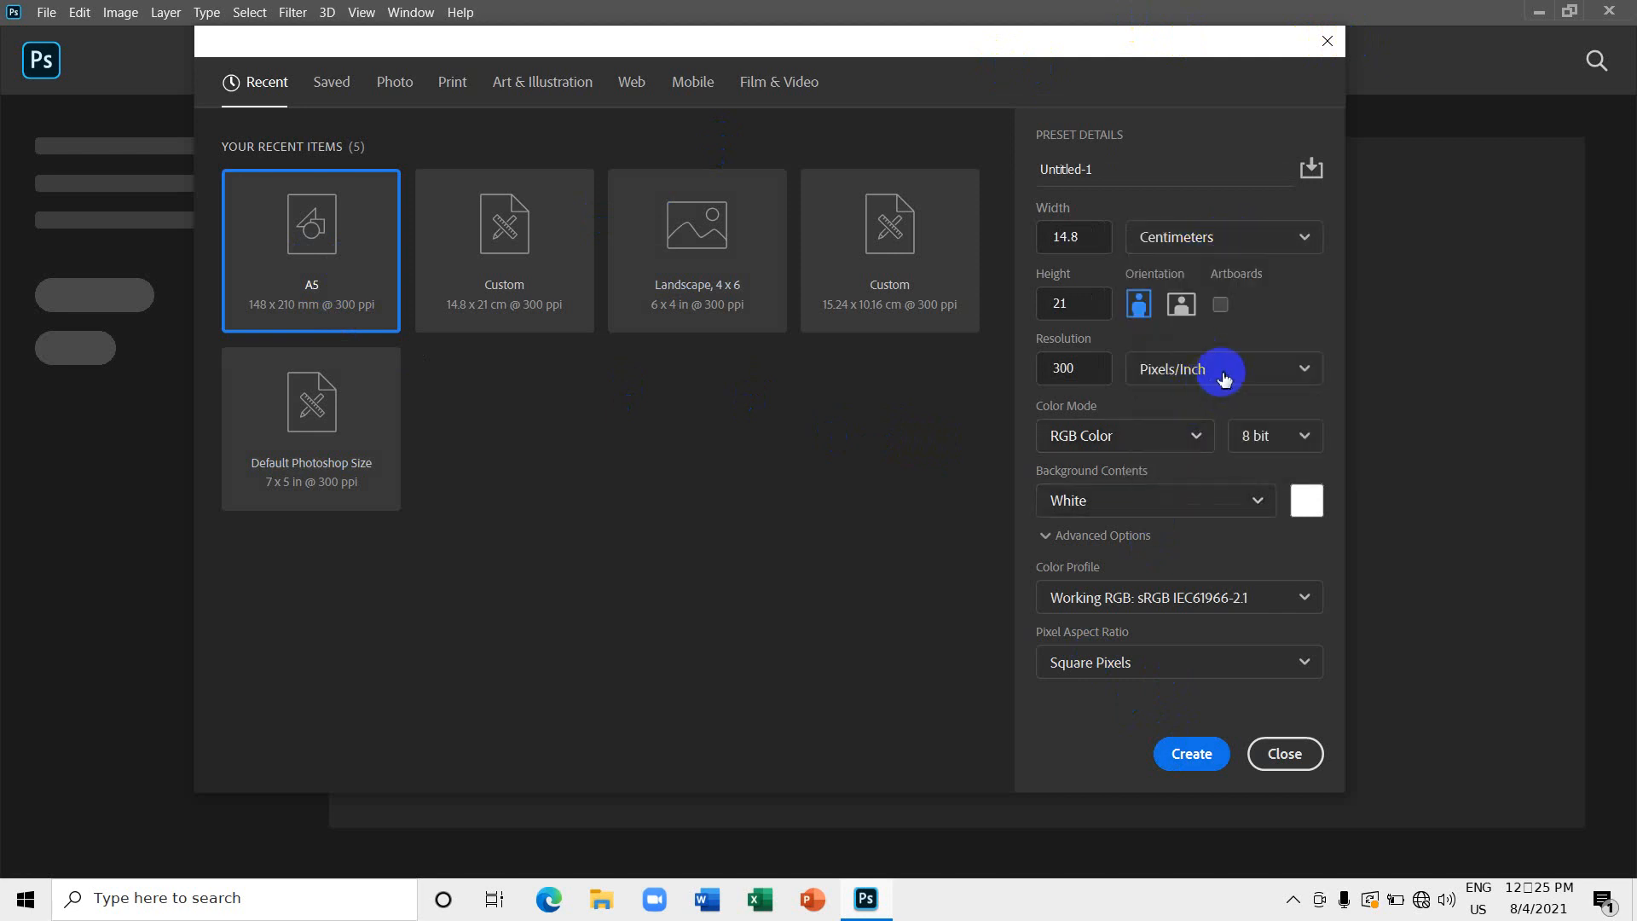
{"action": "left_click", "coordinate": [1177, 433]}
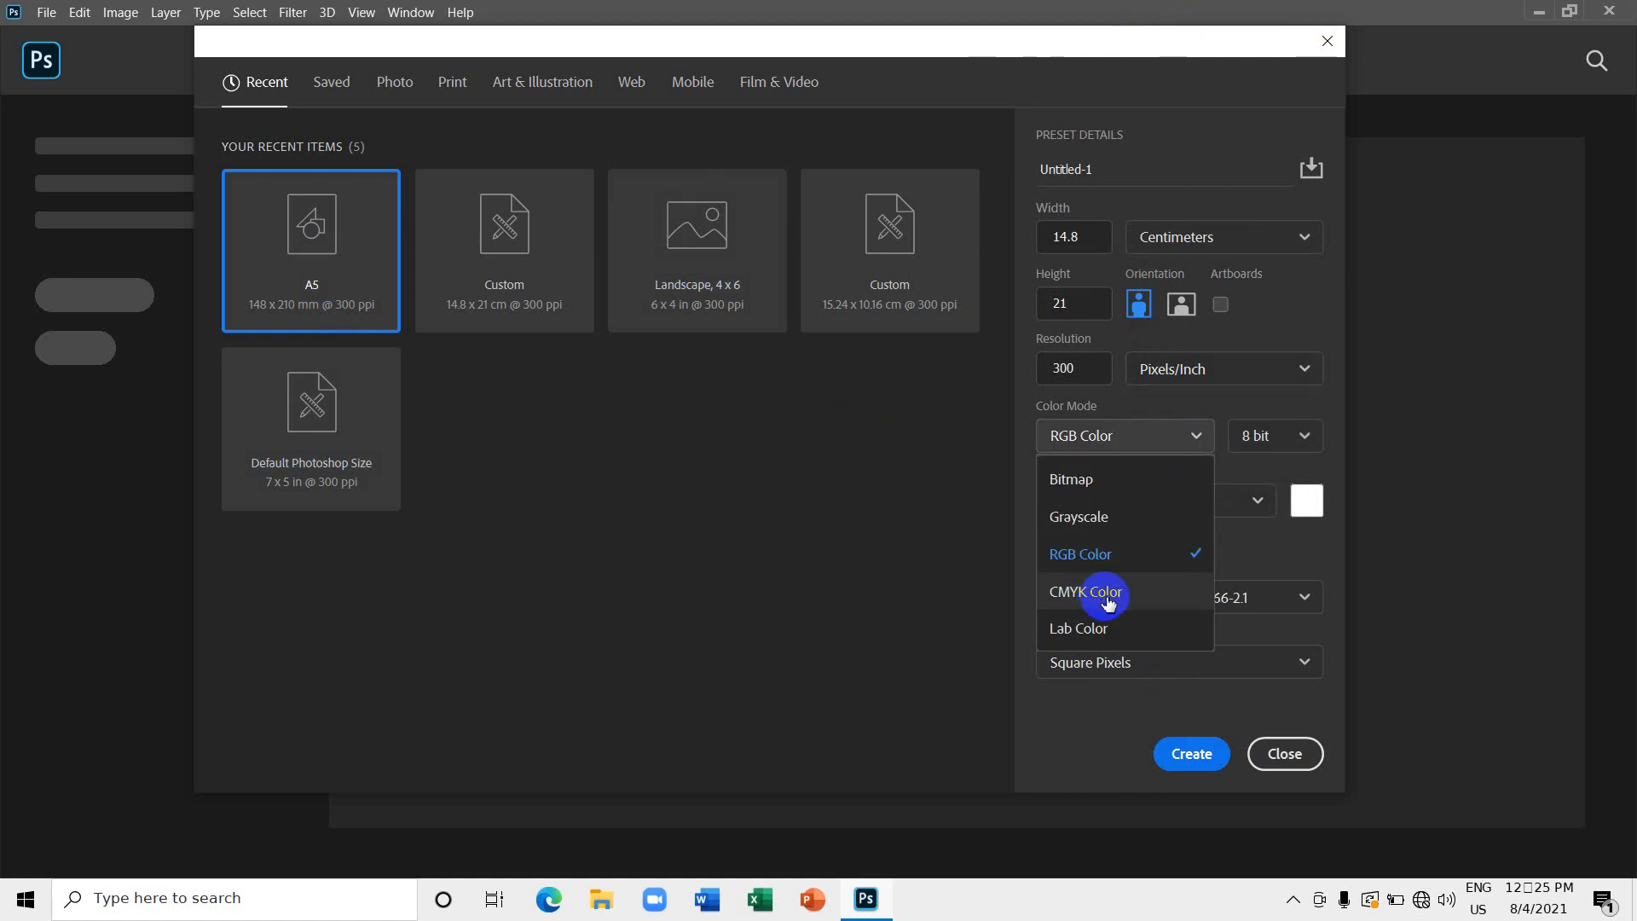
{"action": "left_click", "coordinate": [1127, 602]}
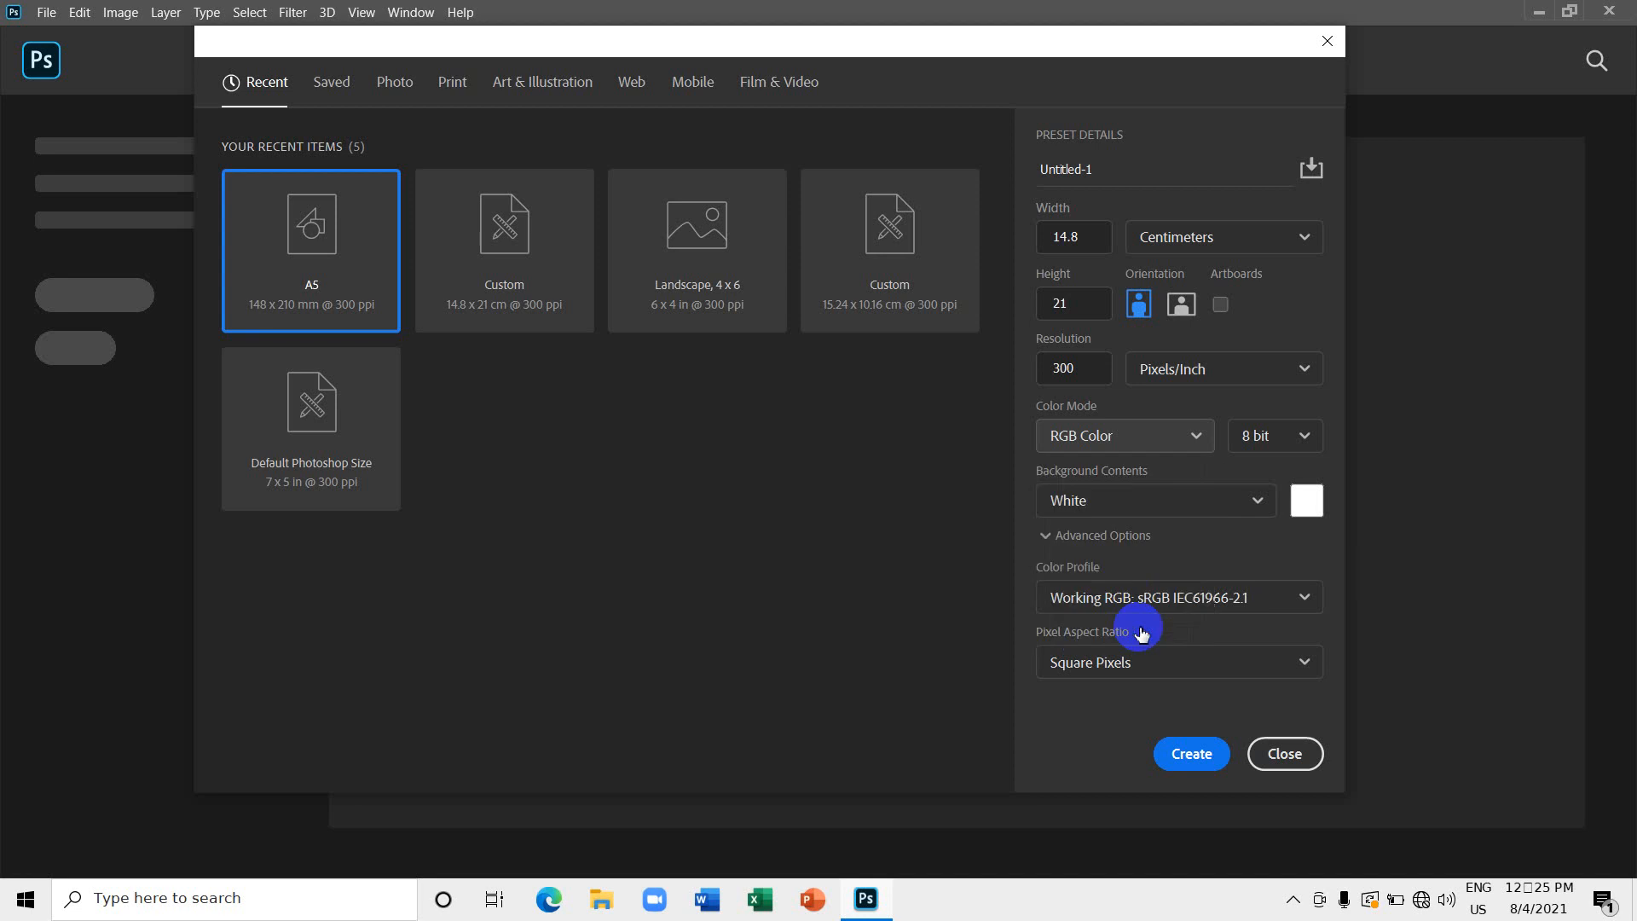
{"action": "left_click", "coordinate": [1191, 755]}
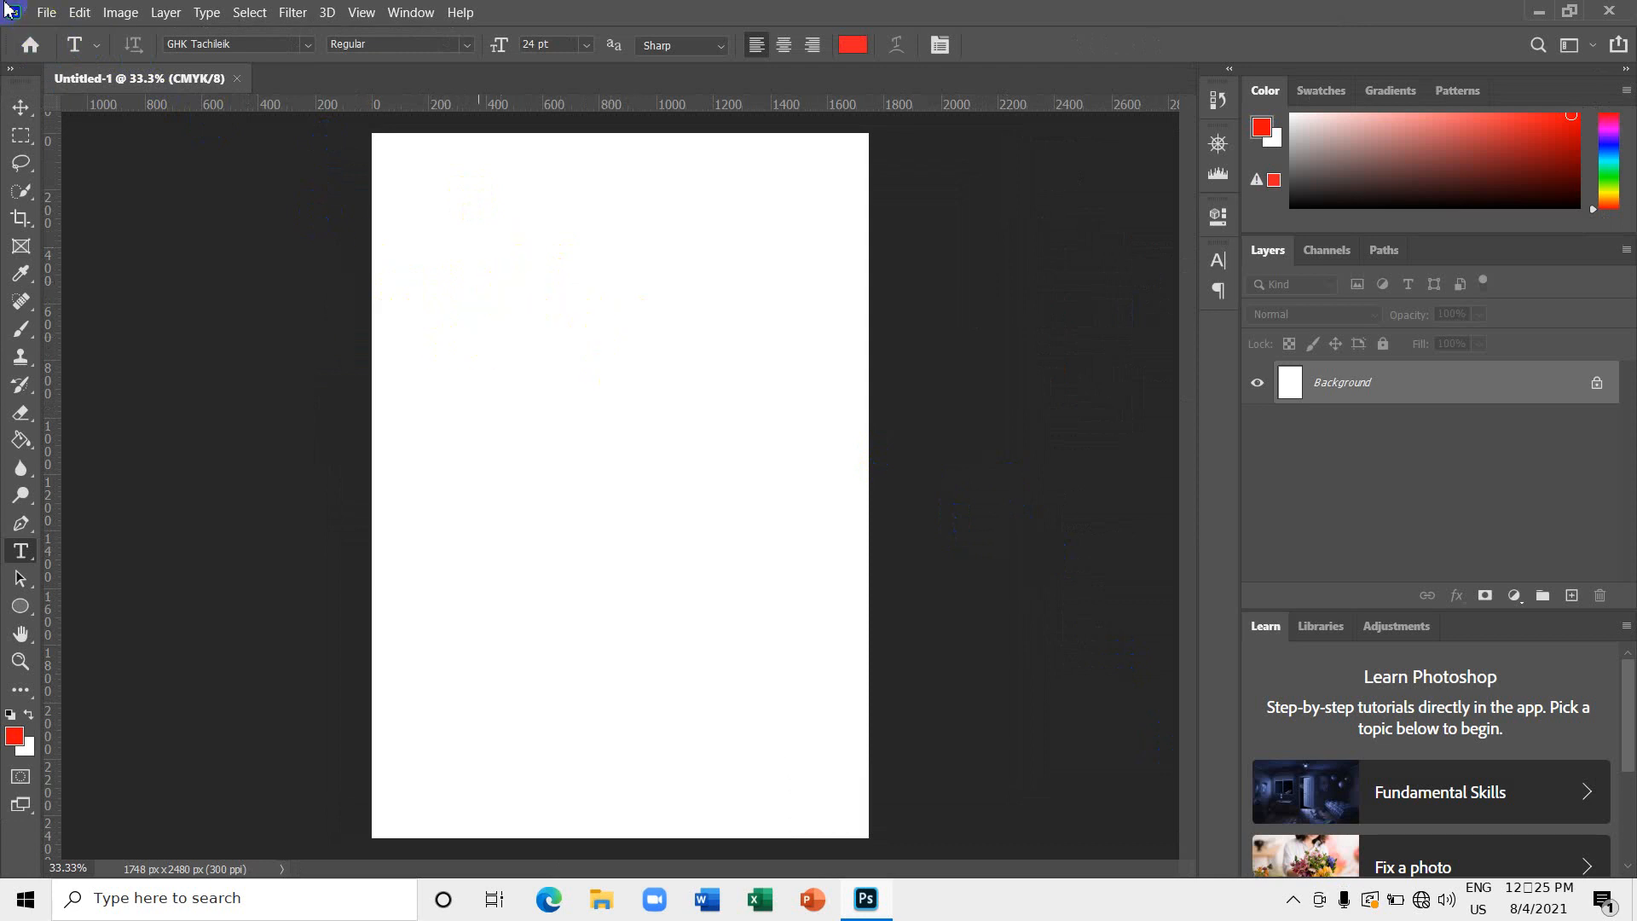
Rotate the whole image 90° into landscape orientation.
{"action": "left_click", "coordinate": [121, 14]}
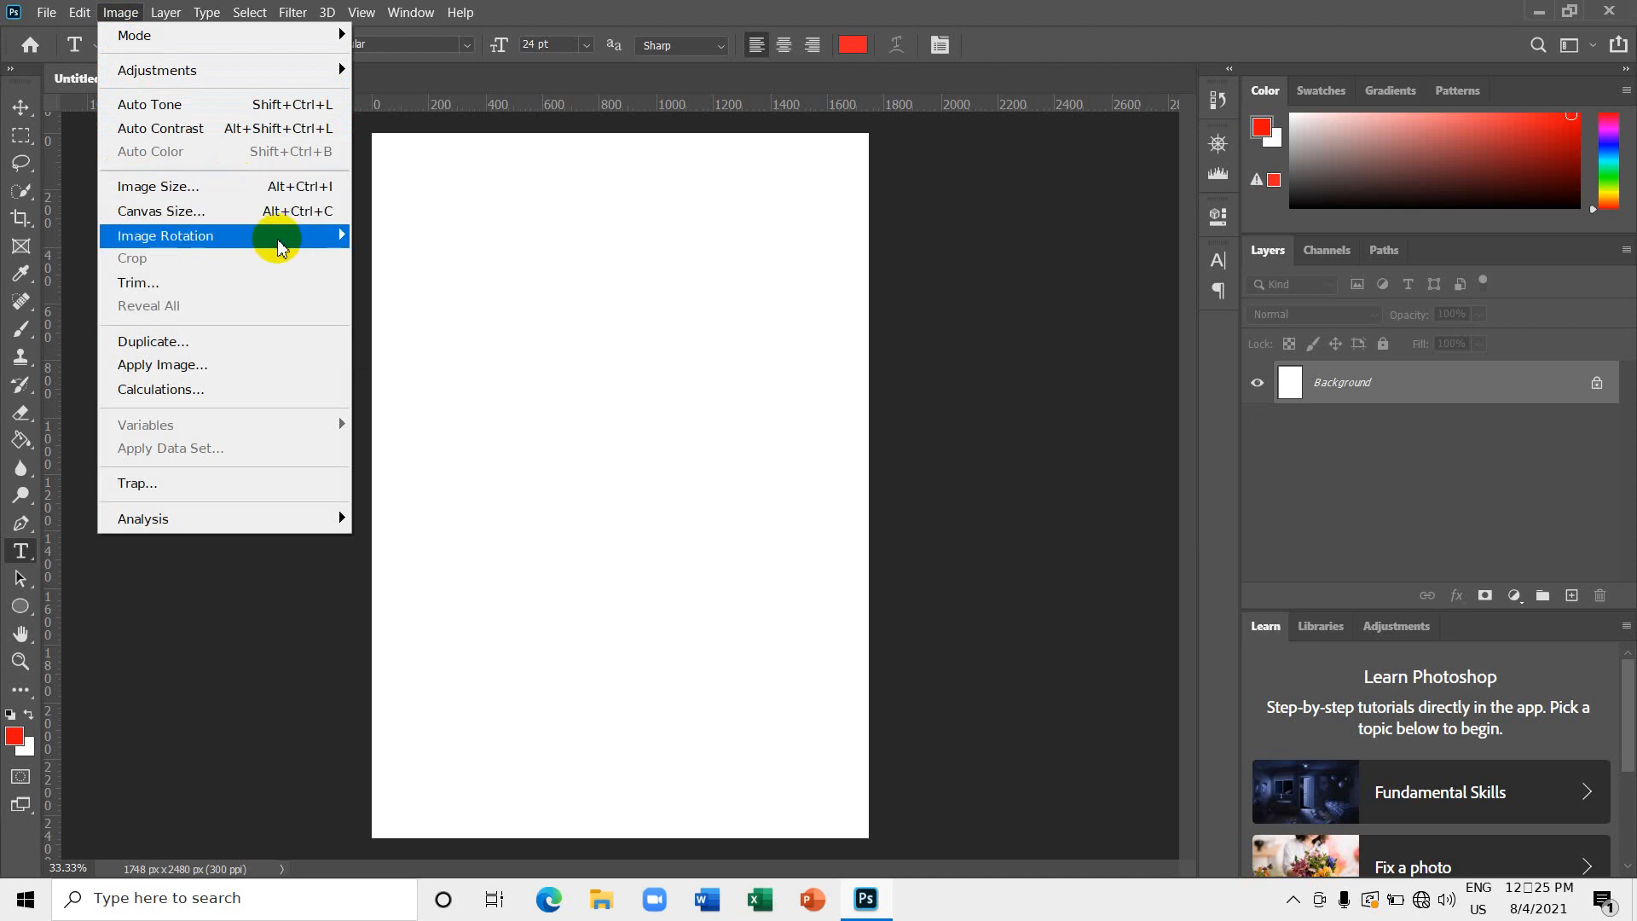
{"action": "mouse_move", "coordinate": [331, 246]}
{"action": "left_click", "coordinate": [382, 258]}
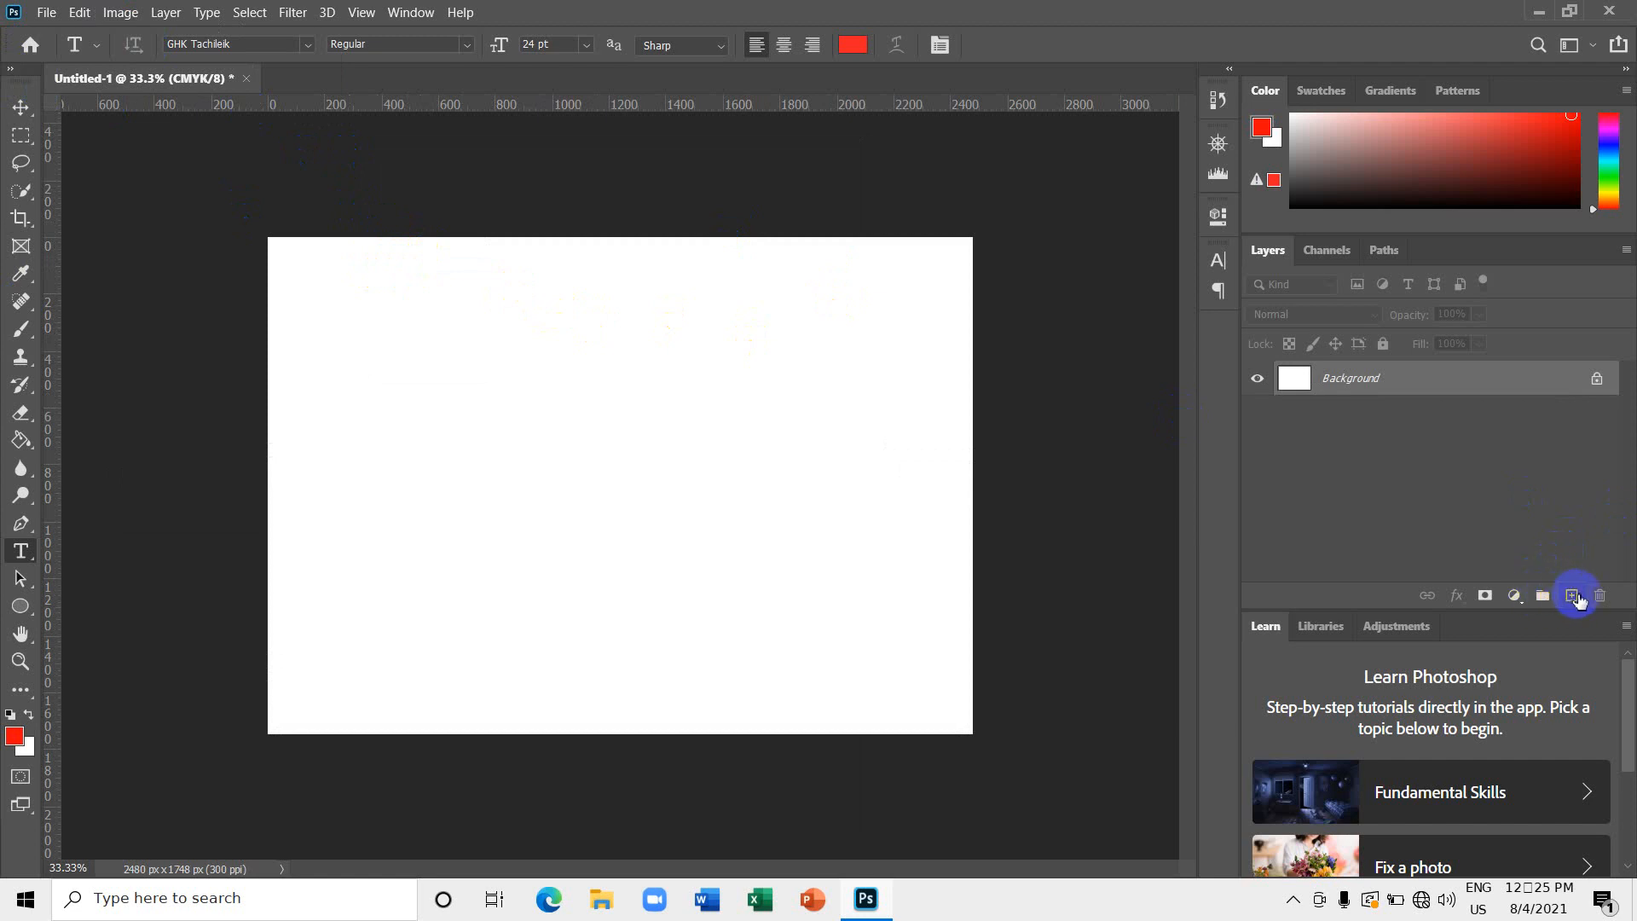
Add a new layer and draw a wide rectangular marquee selection, about 1110 × 200 px, in the upper middle of the page.
{"action": "left_click", "coordinate": [1573, 596]}
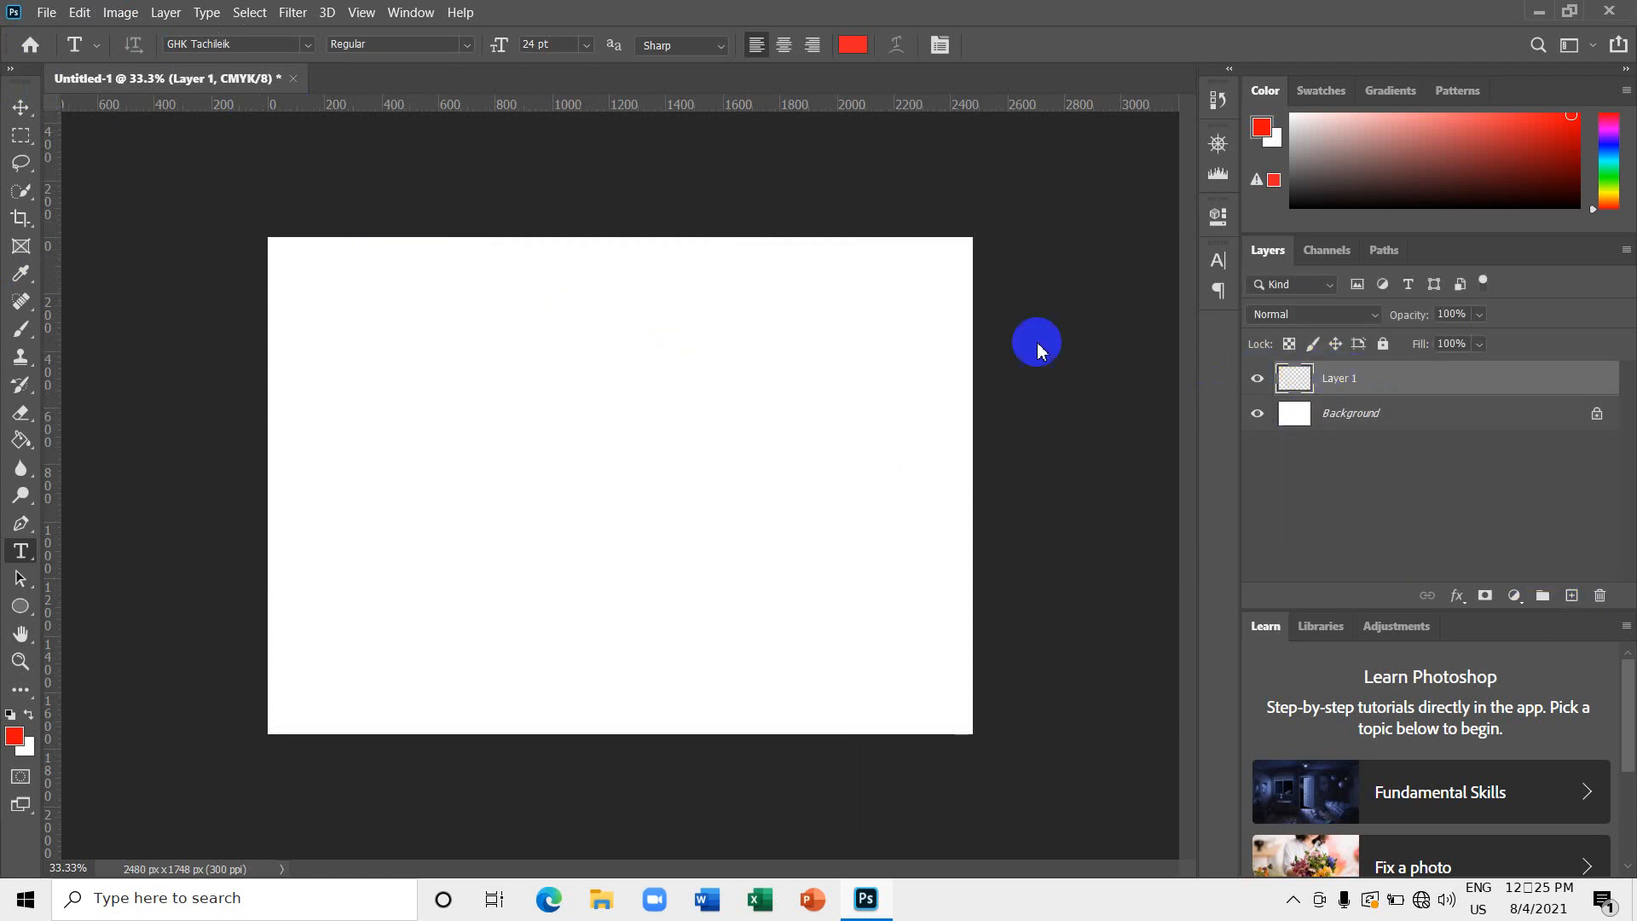
{"action": "left_click", "coordinate": [28, 139]}
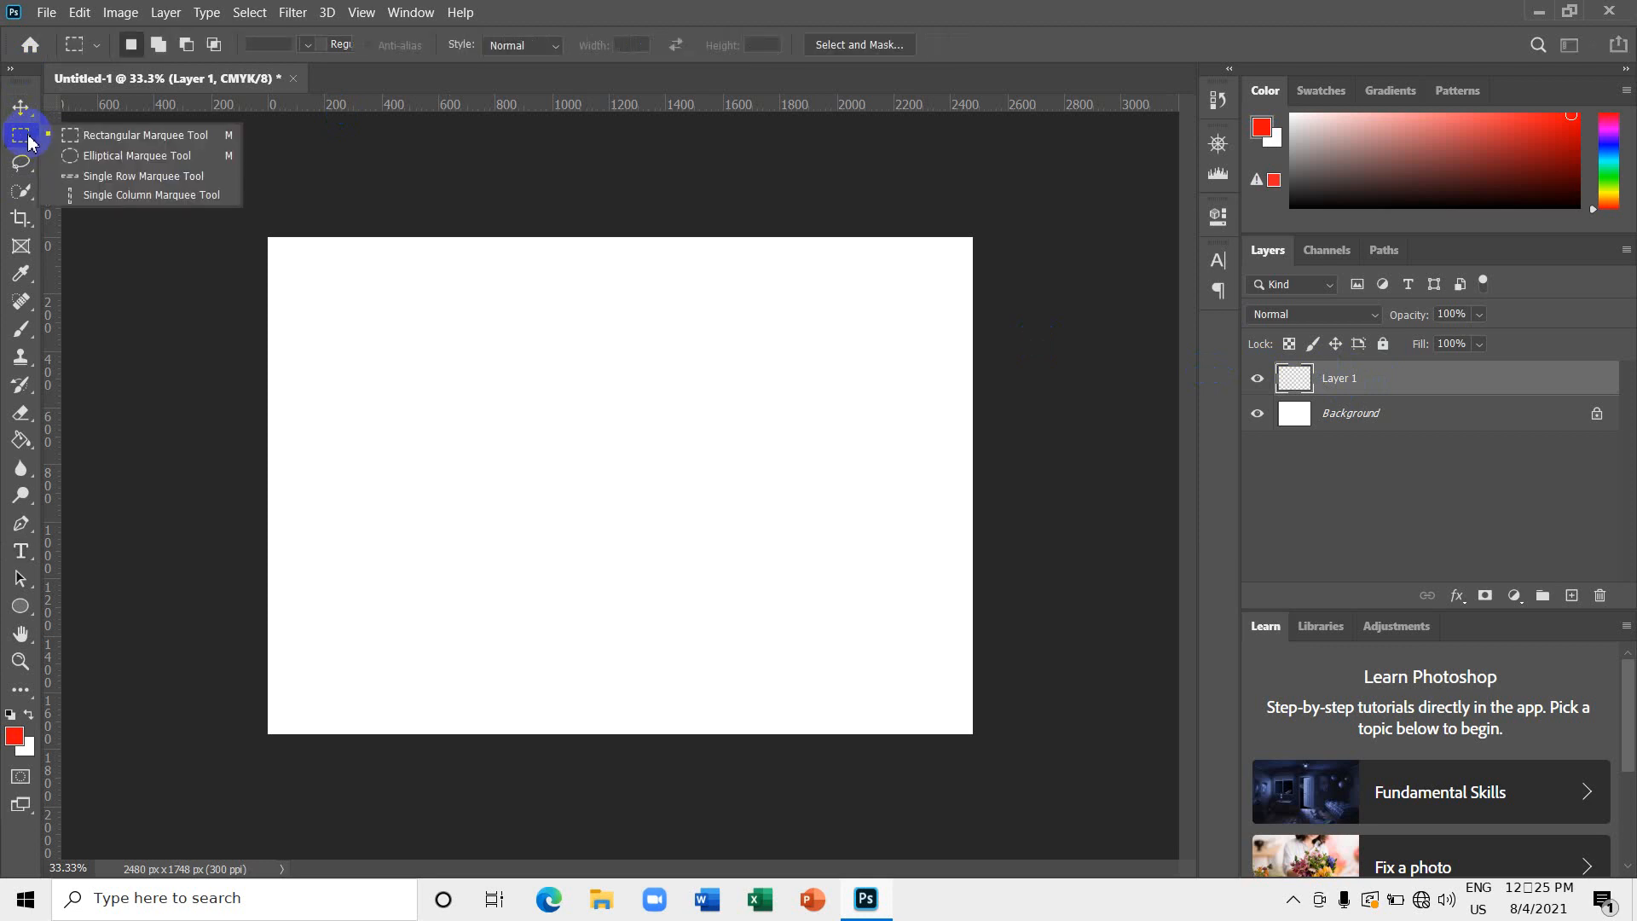
{"action": "left_click", "coordinate": [134, 139]}
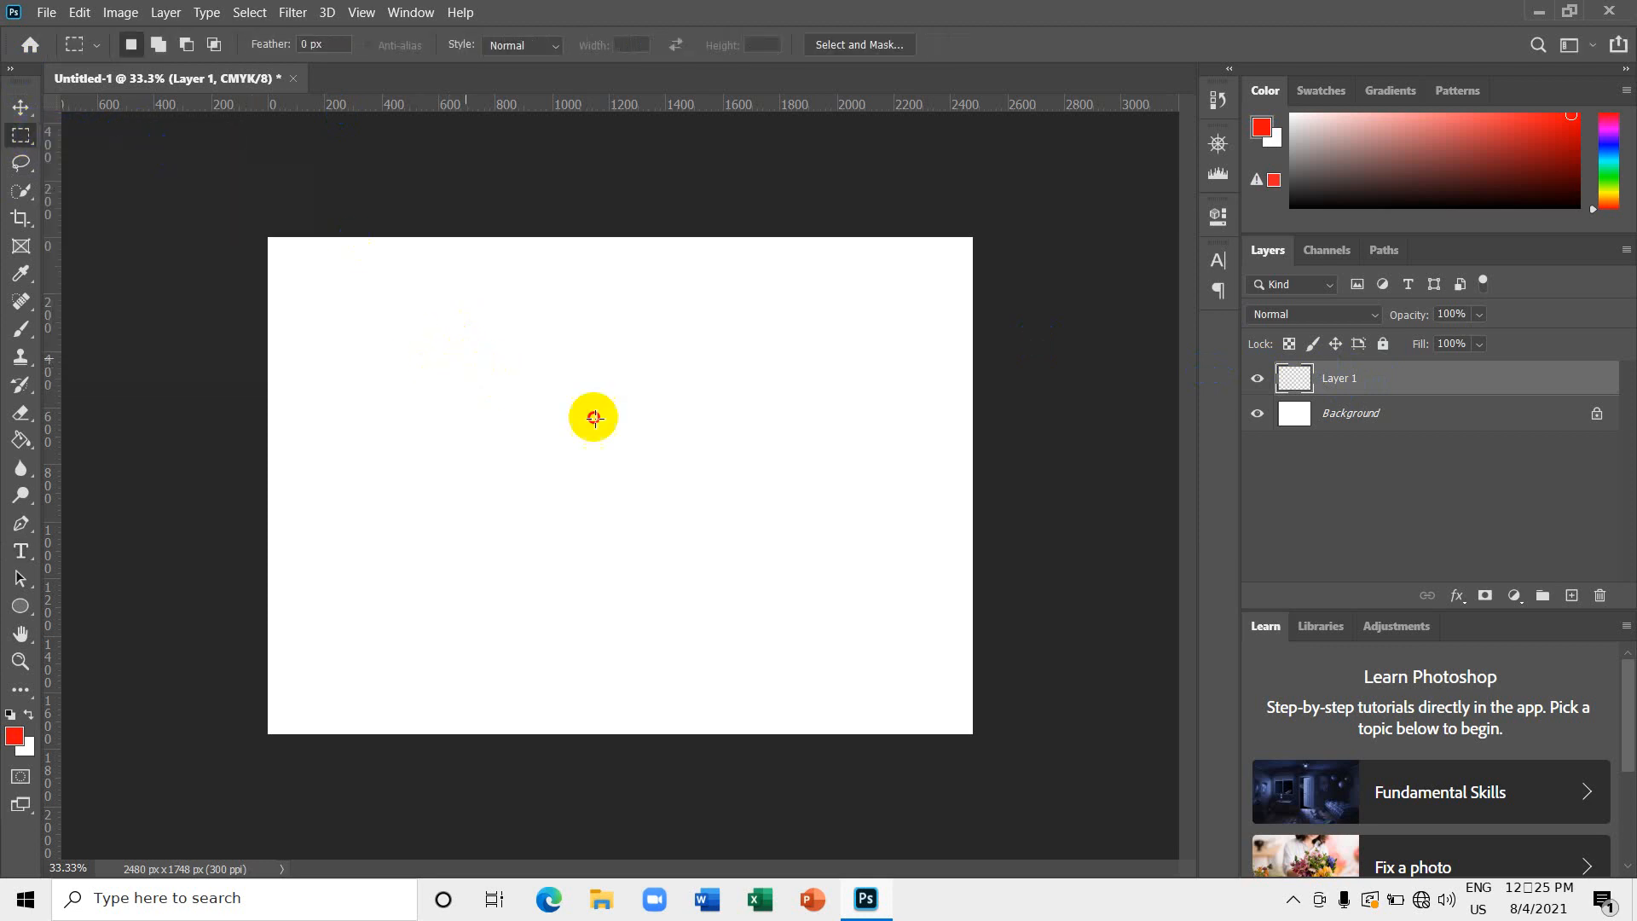
{"action": "left_click_drag", "start_coordinate": [466, 359], "coordinate": [784, 415]}
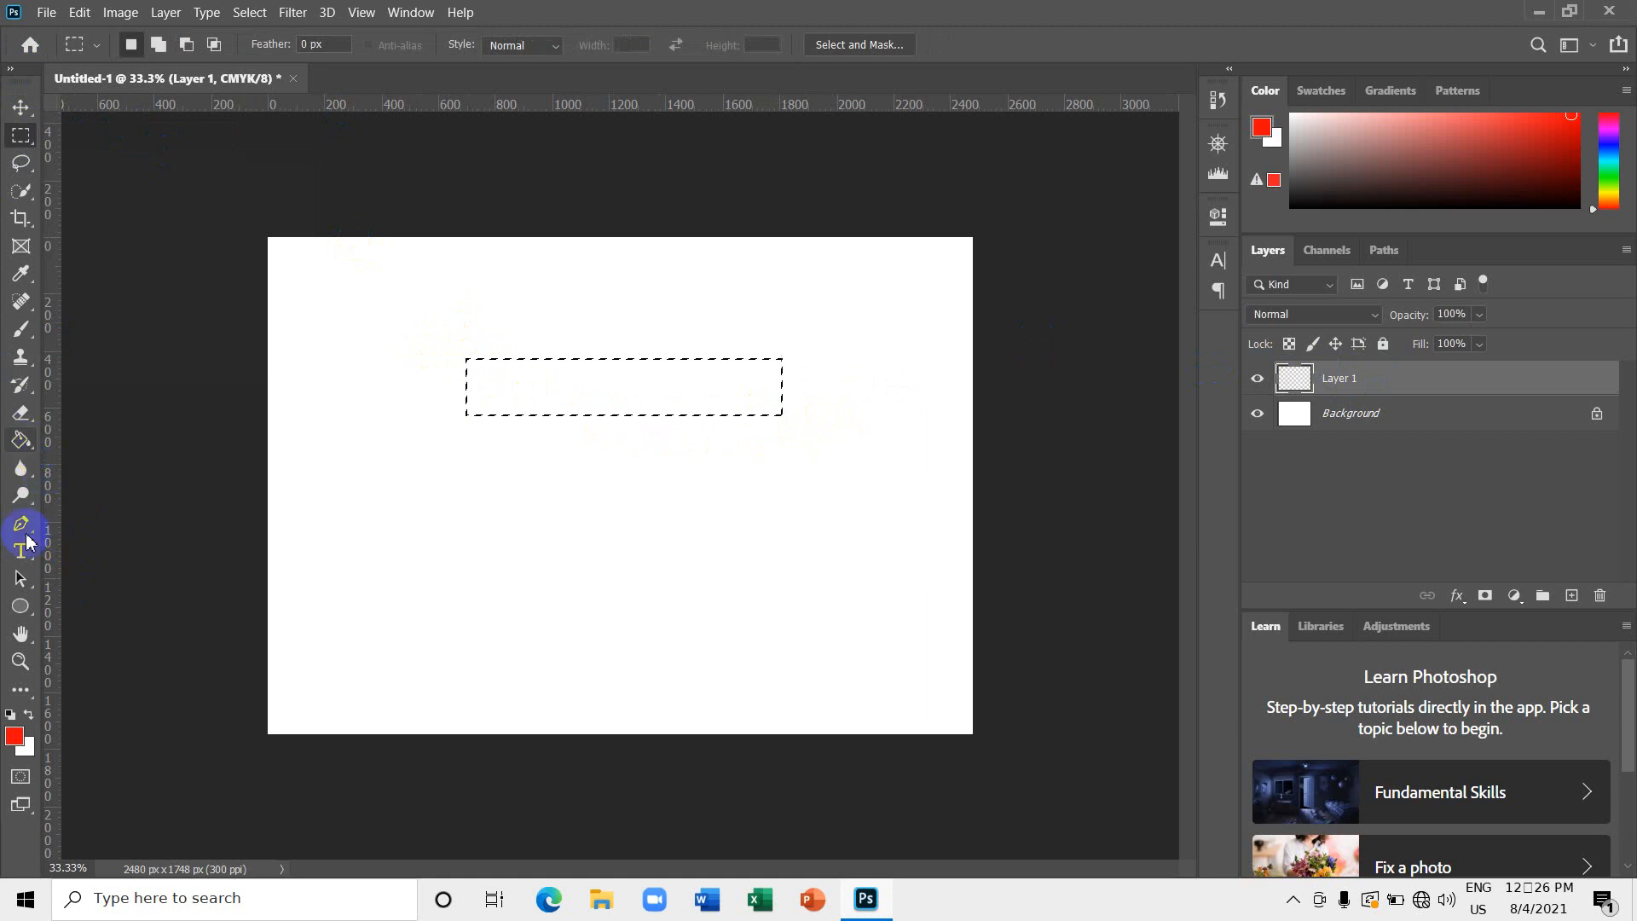
Set the foreground color to yellow with the hex value fcee06.
{"action": "left_click", "coordinate": [14, 738]}
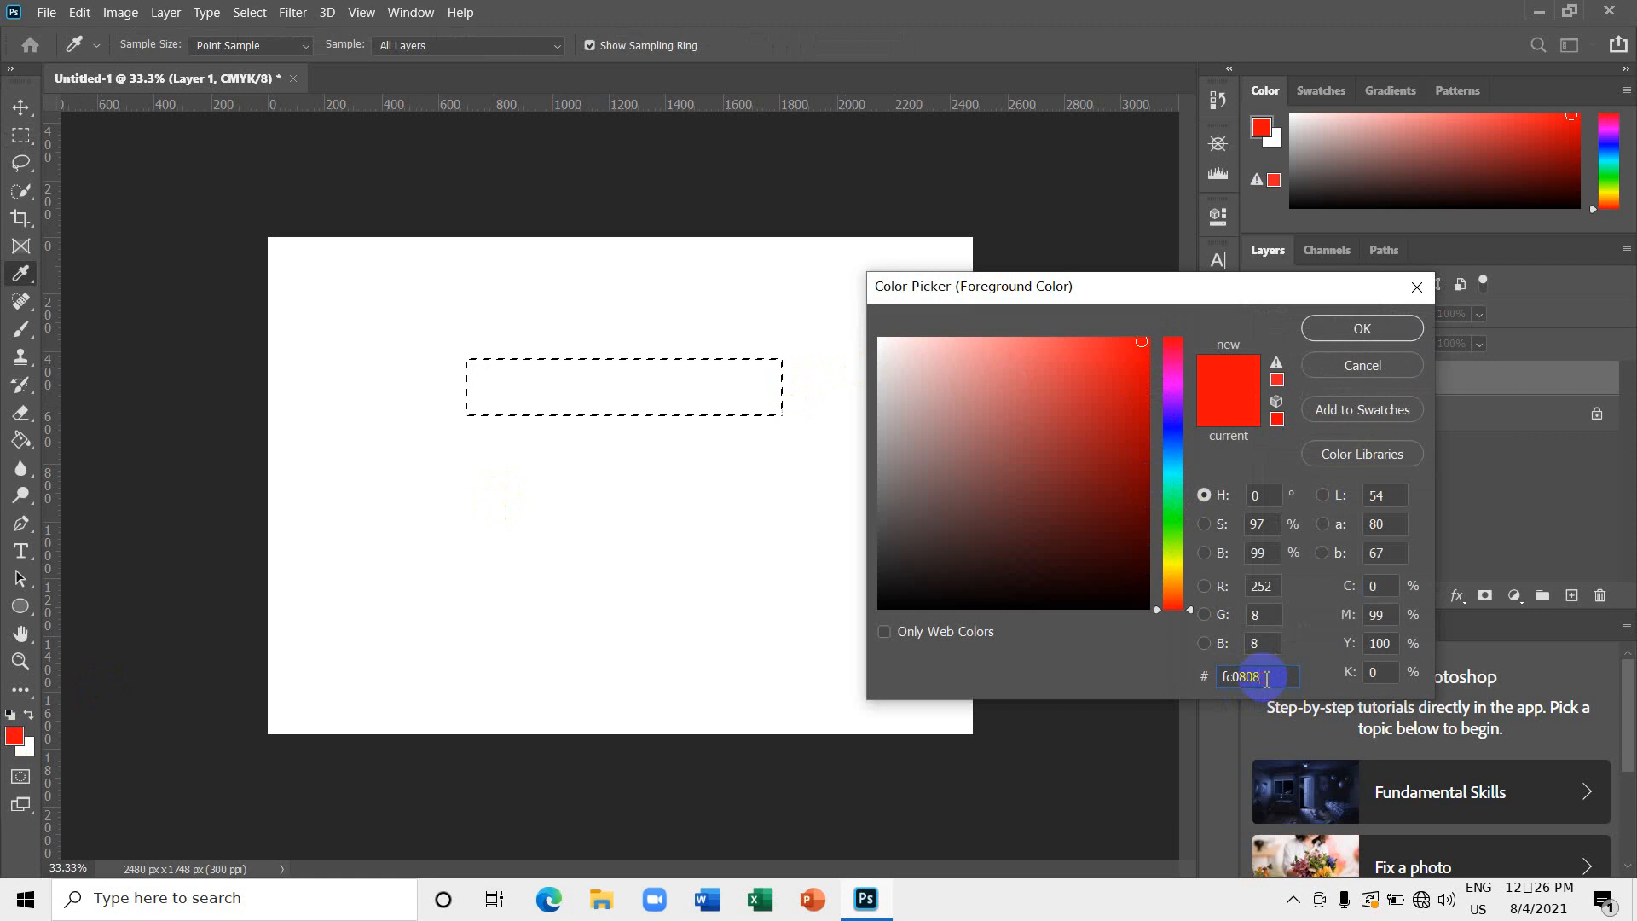
{"action": "key", "text": "BackSpace"}
{"action": "key", "text": "BackSpace"}
{"action": "key", "text": "BackSpace"}
{"action": "key", "text": "BackSpace"}
{"action": "key", "text": "BackSpace"}
{"action": "key", "text": "BackSpace"}
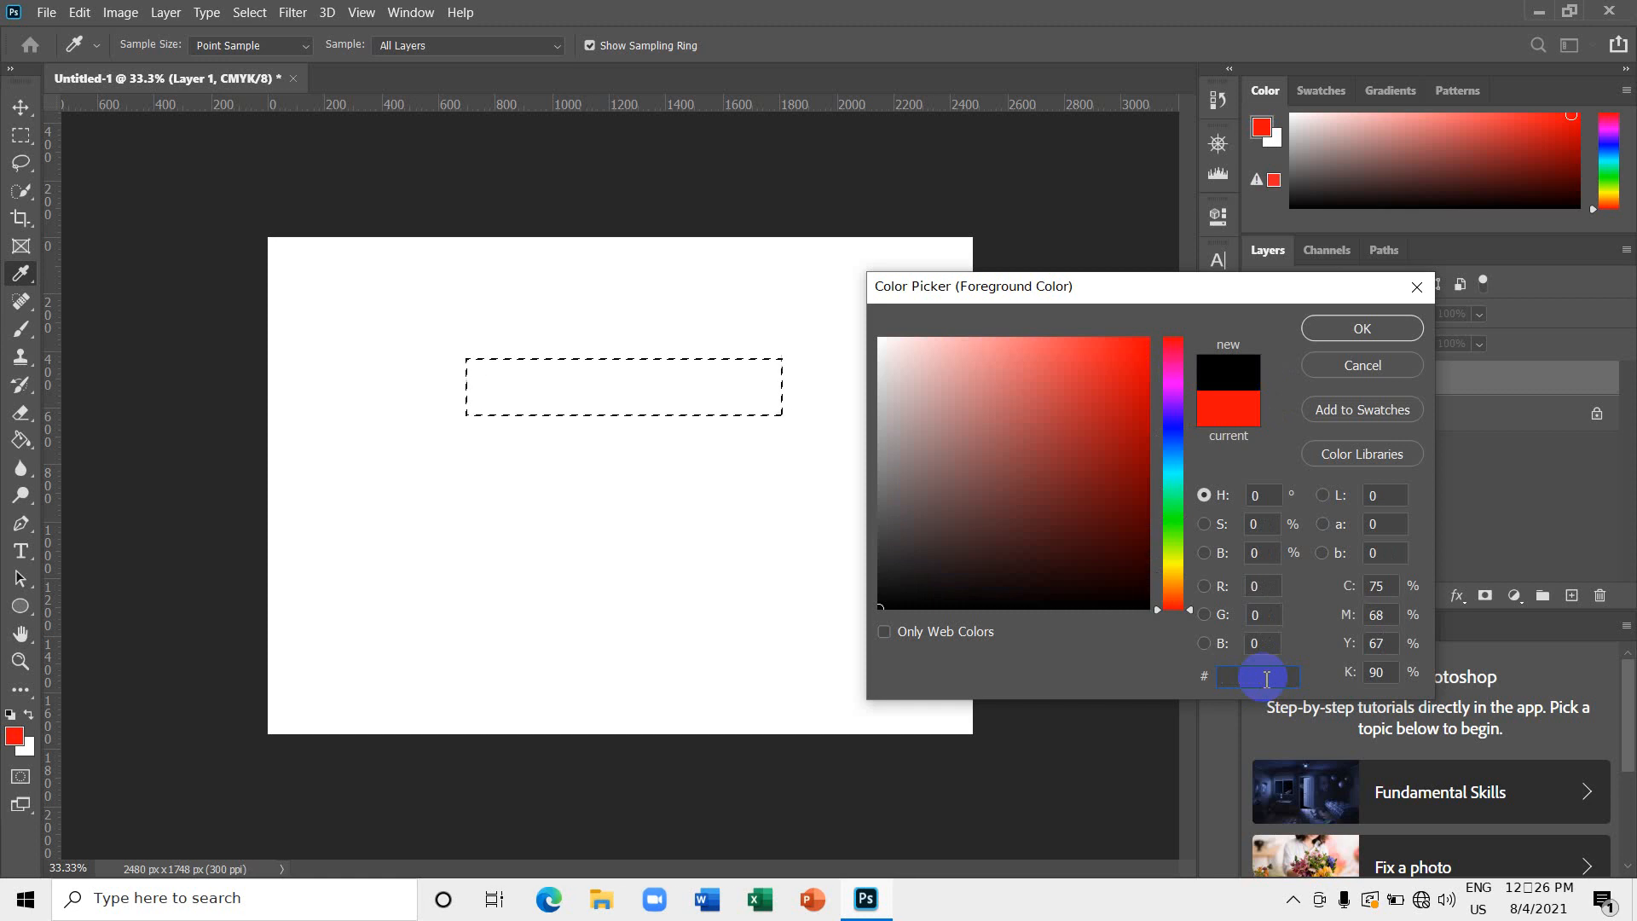
{"action": "type", "text": "fce"}
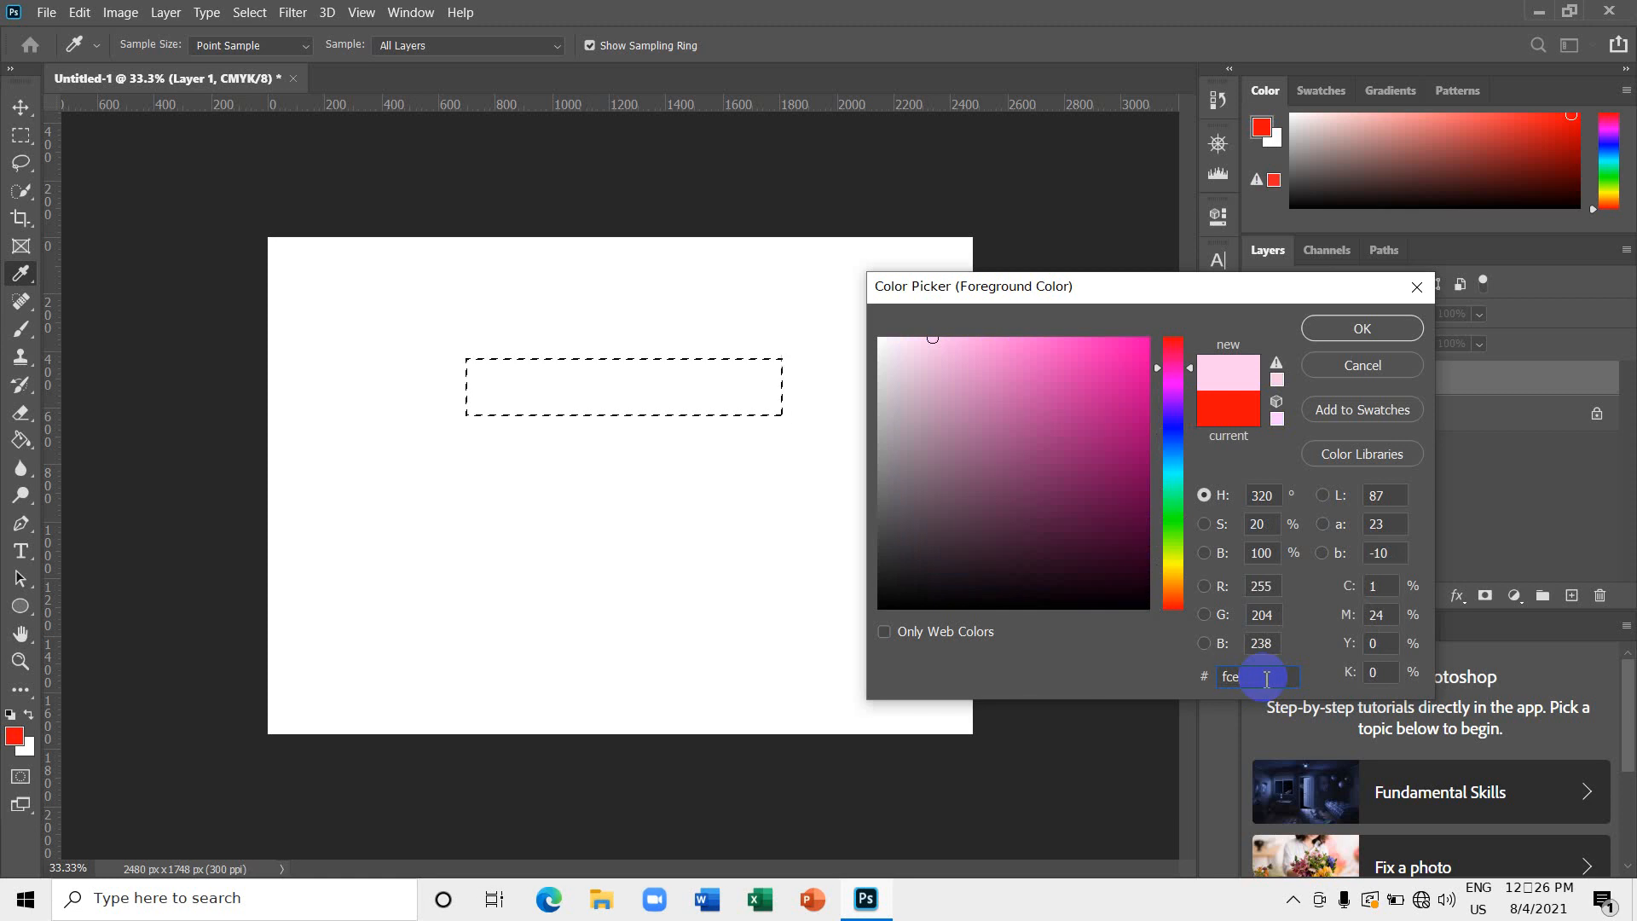
{"action": "type", "text": "e"}
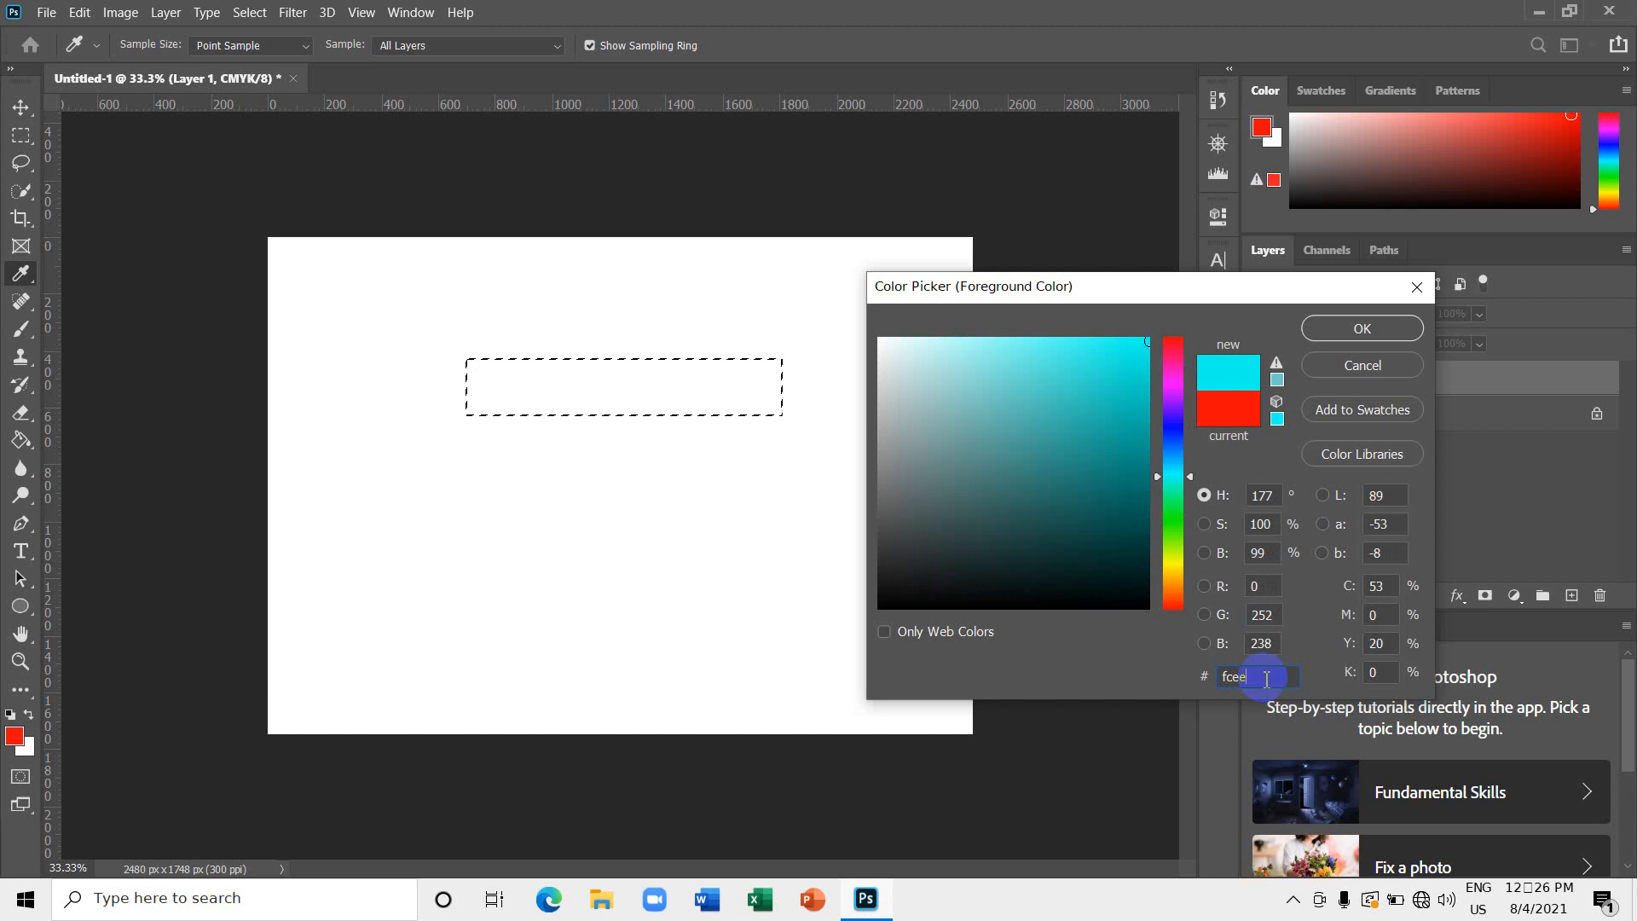
{"action": "type", "text": "06"}
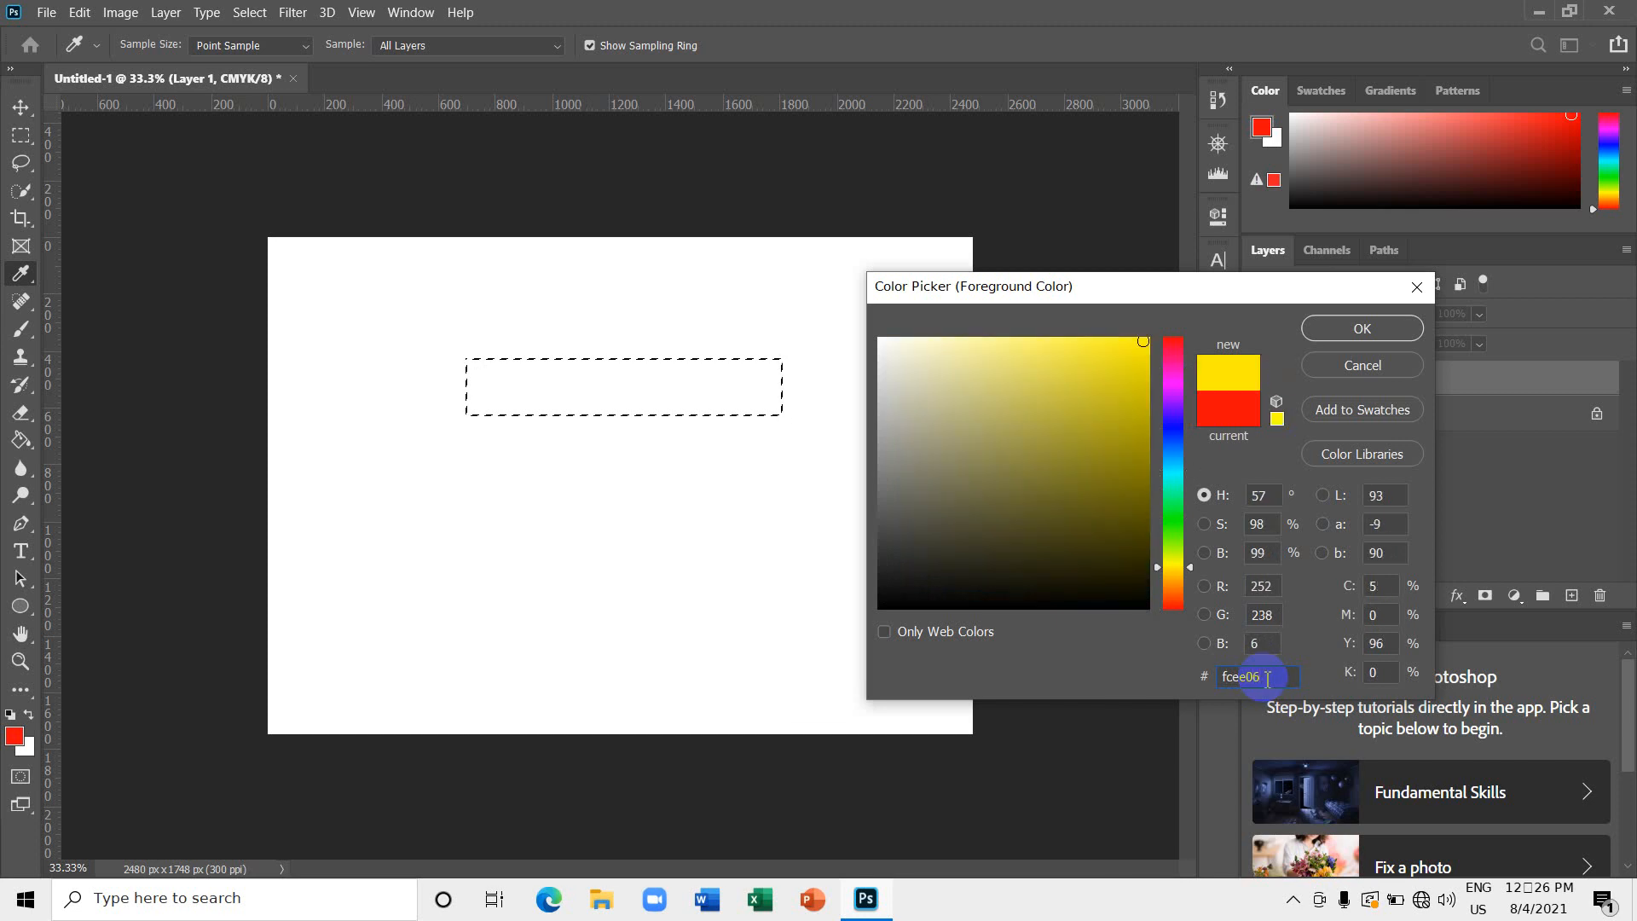
{"action": "left_click", "coordinate": [1359, 332]}
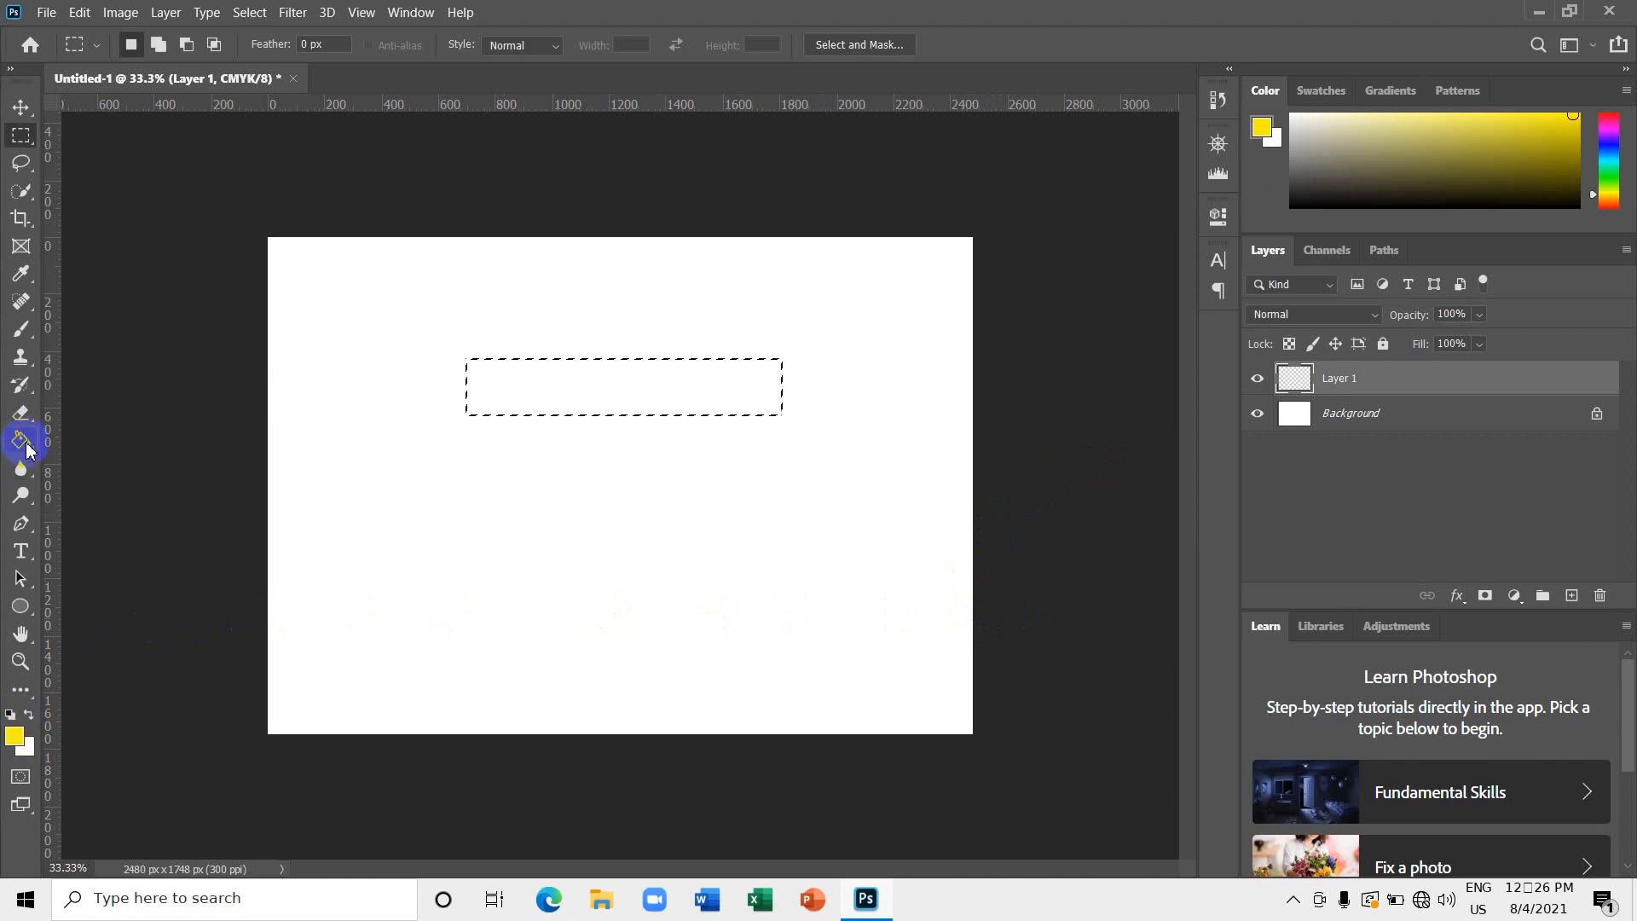
Fill the rectangular selection on Layer 1 with the yellow foreground color using the Paint Bucket, and deselect it.
{"action": "left_click", "coordinate": [25, 448]}
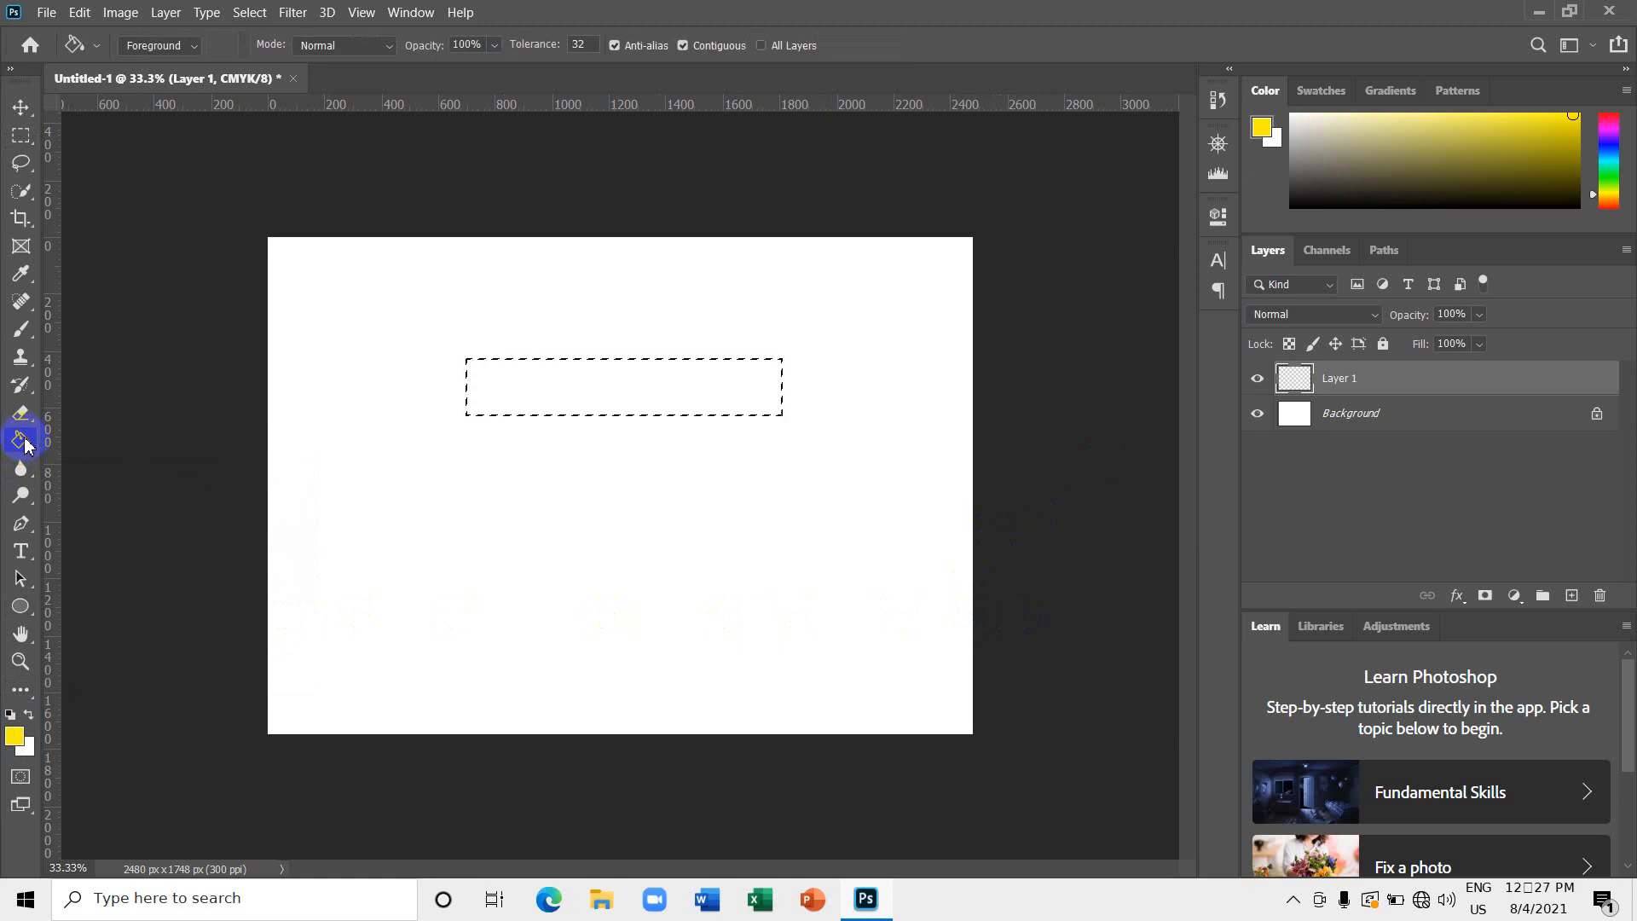
{"action": "left_click", "coordinate": [577, 375]}
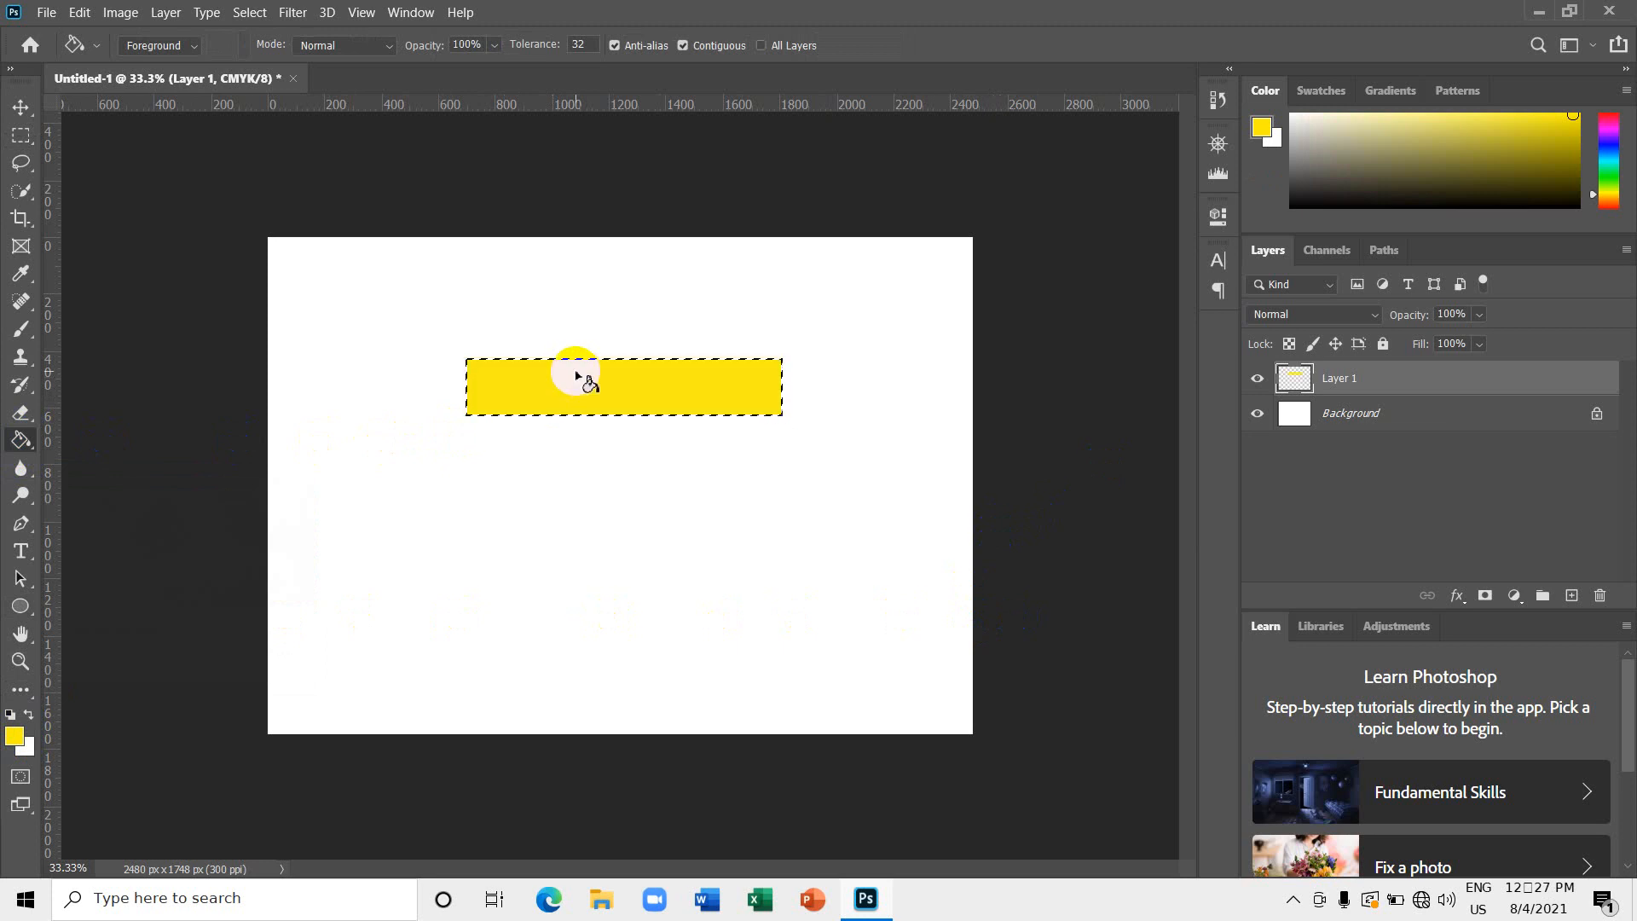
{"action": "left_click", "coordinate": [246, 14]}
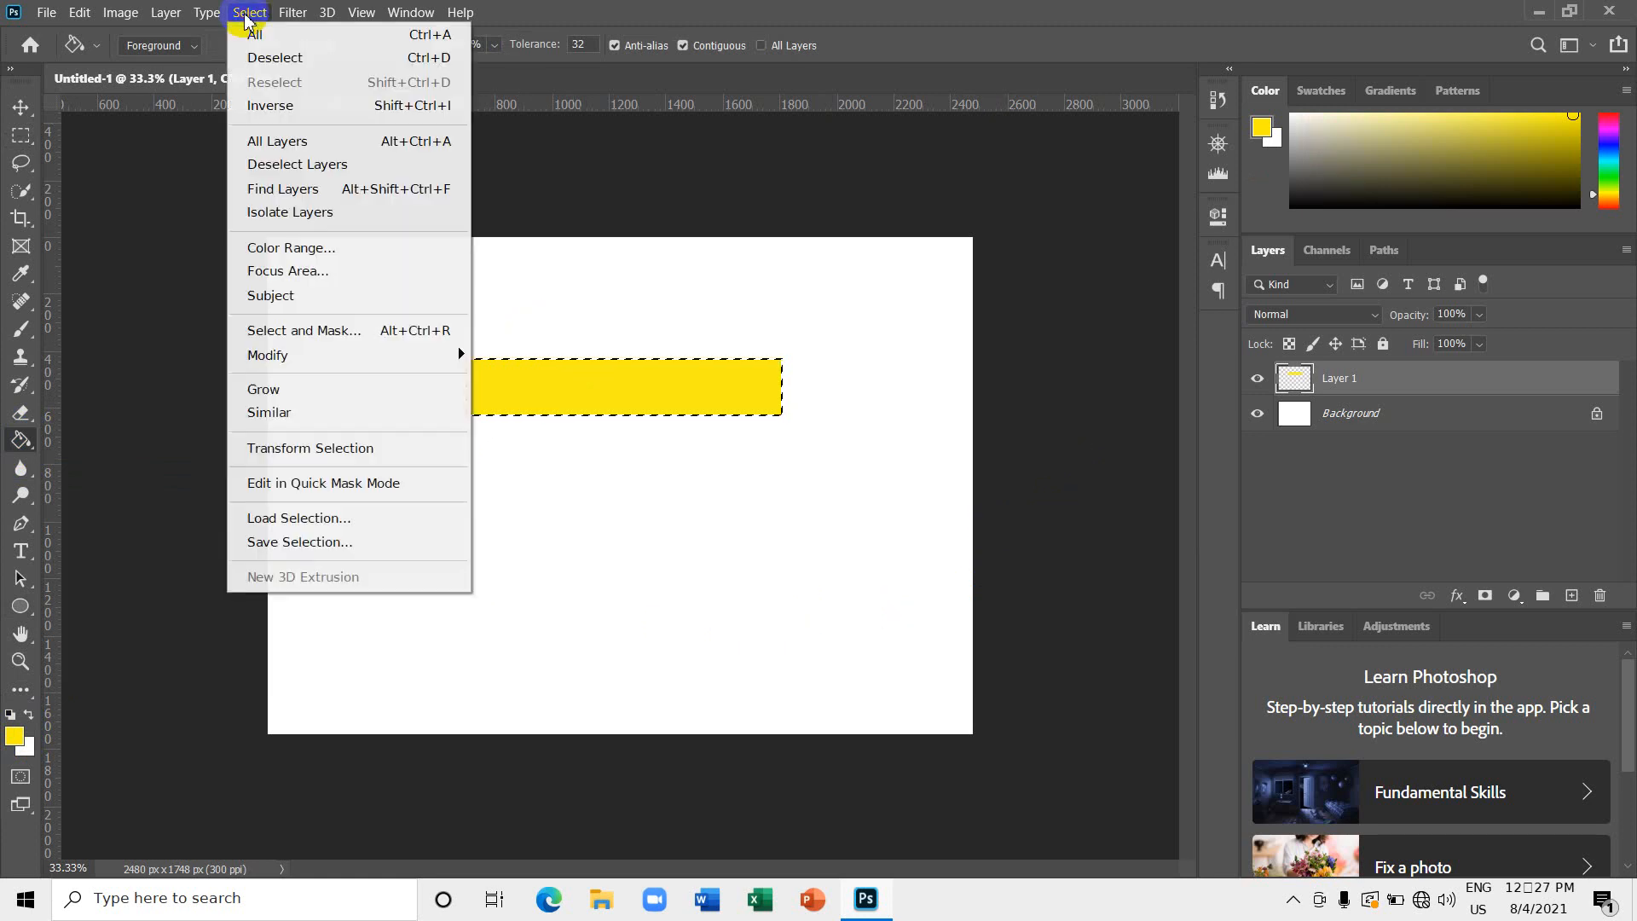
{"action": "left_click", "coordinate": [273, 55]}
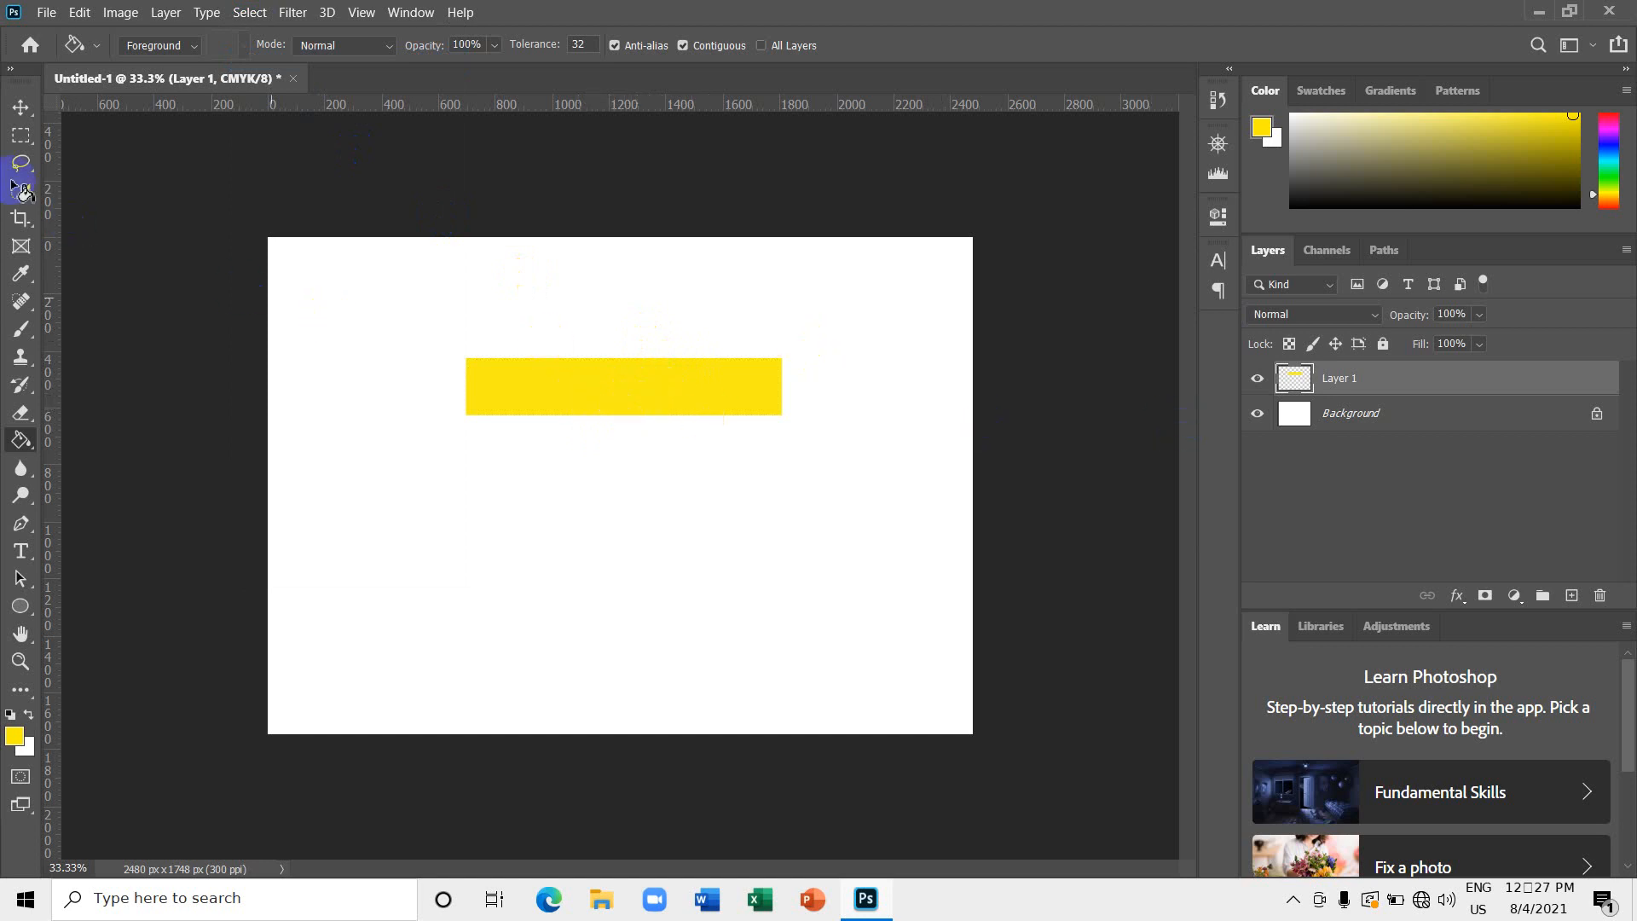
Duplicate the yellow bar directly below the original, order the copy's layer beneath Layer 1, and check it by toggling its visibility.
{"action": "left_click", "coordinate": [21, 108]}
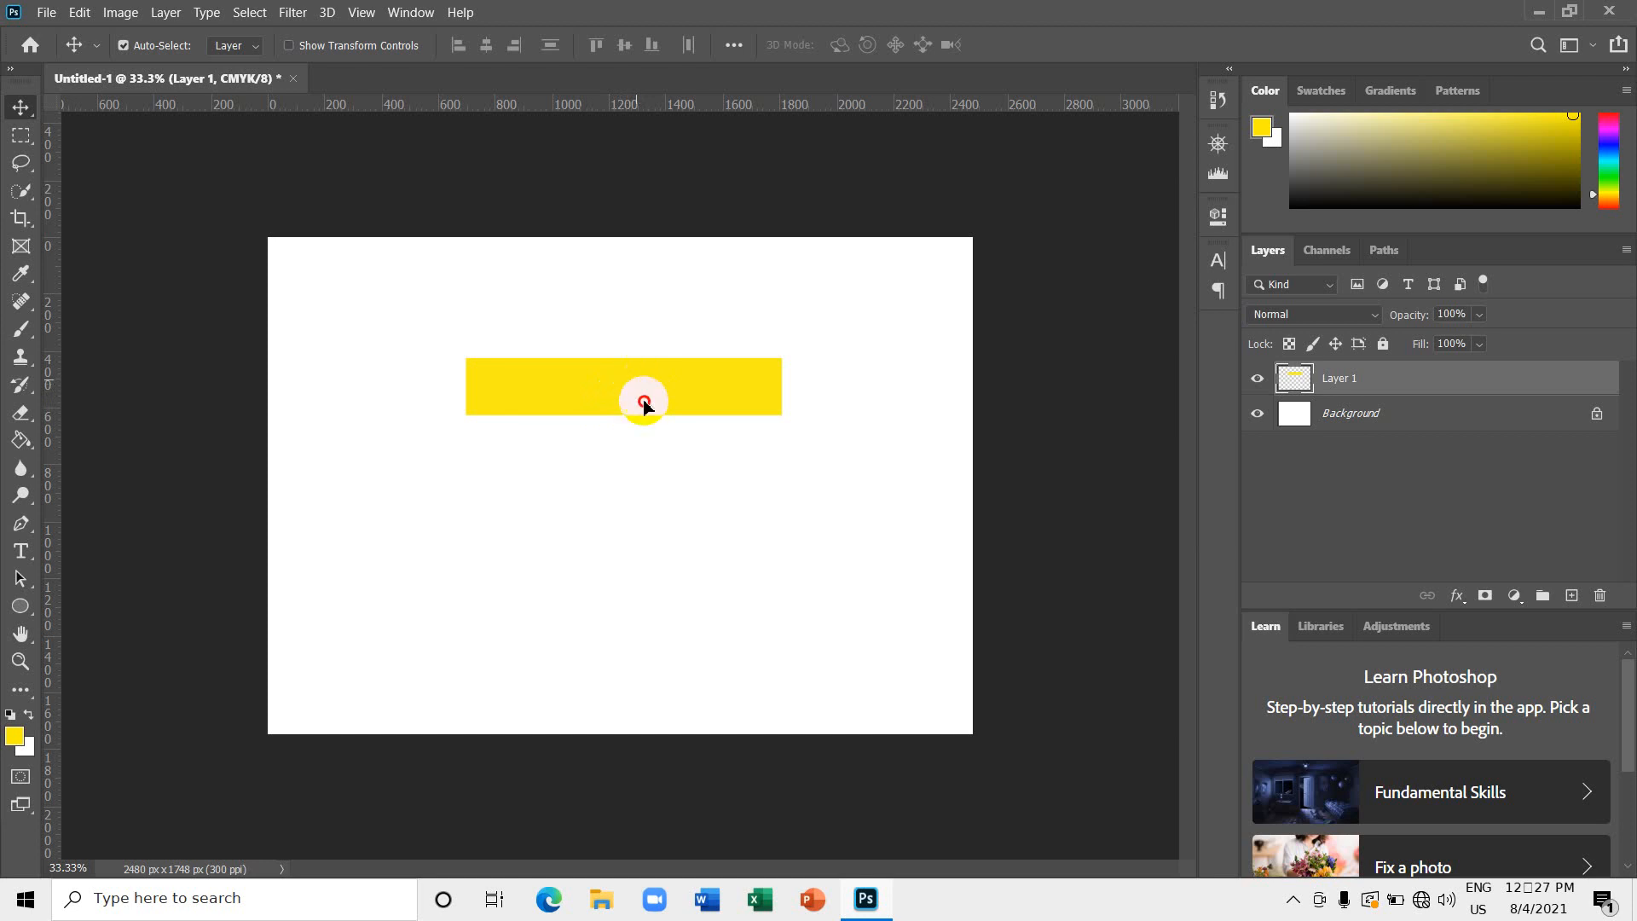
{"action": "left_click_drag", "start_coordinate": [643, 402], "coordinate": [632, 446]}
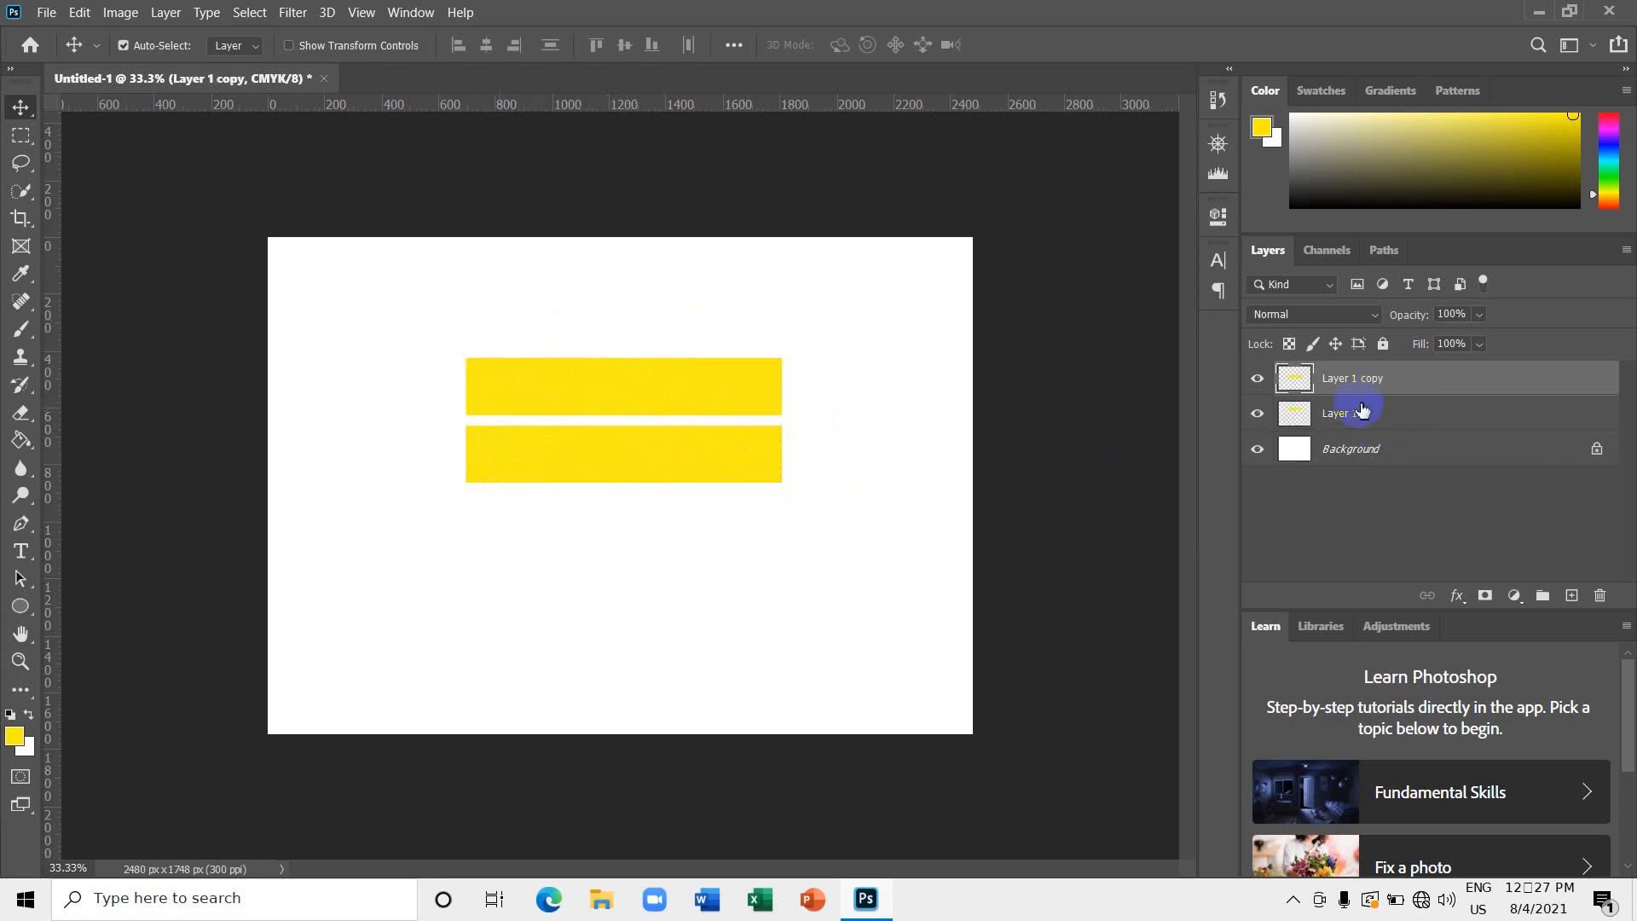
{"action": "left_click_drag", "start_coordinate": [1405, 378], "coordinate": [1409, 413]}
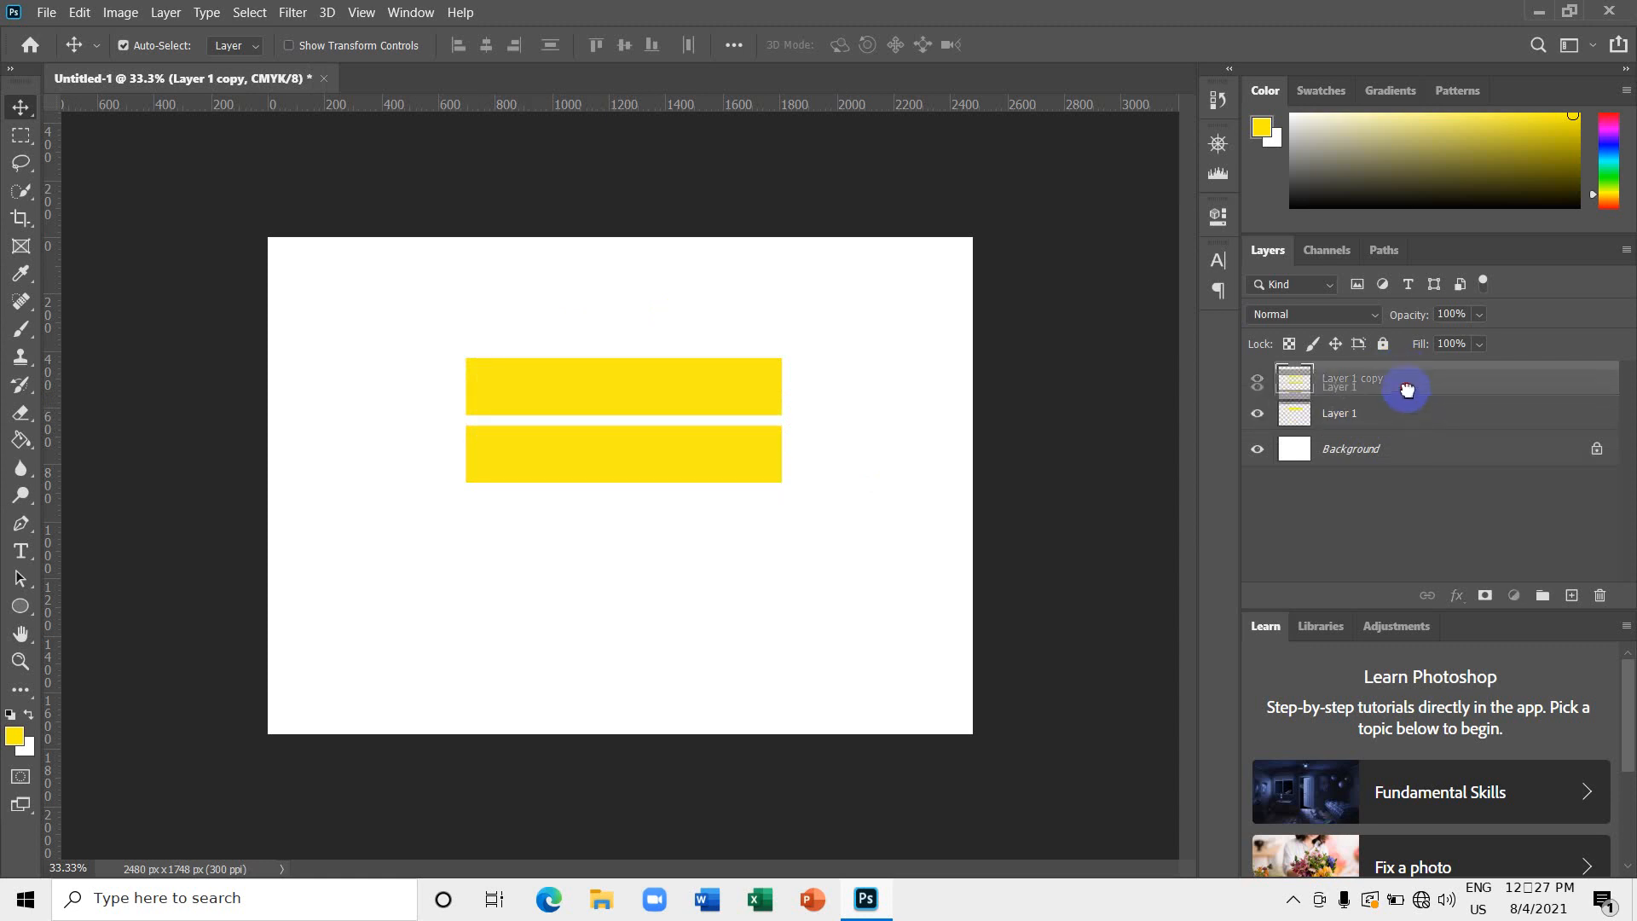
{"action": "left_click", "coordinate": [1407, 413]}
{"action": "left_click_drag", "start_coordinate": [1411, 415], "coordinate": [1407, 375]}
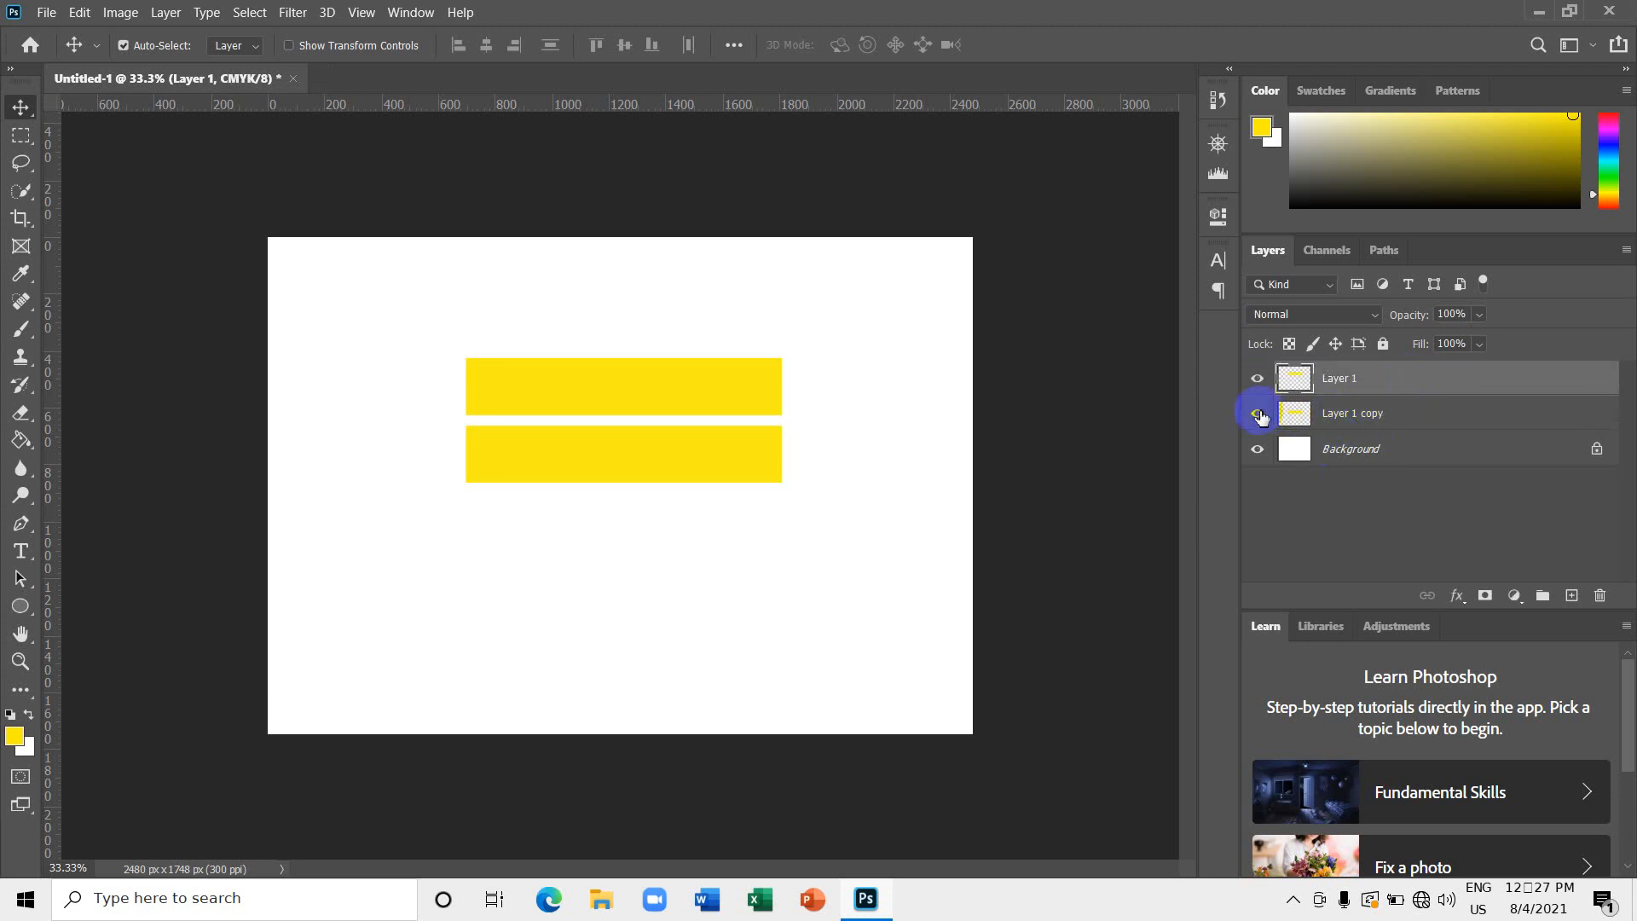
{"action": "left_click", "coordinate": [1258, 414]}
{"action": "left_click", "coordinate": [1259, 415]}
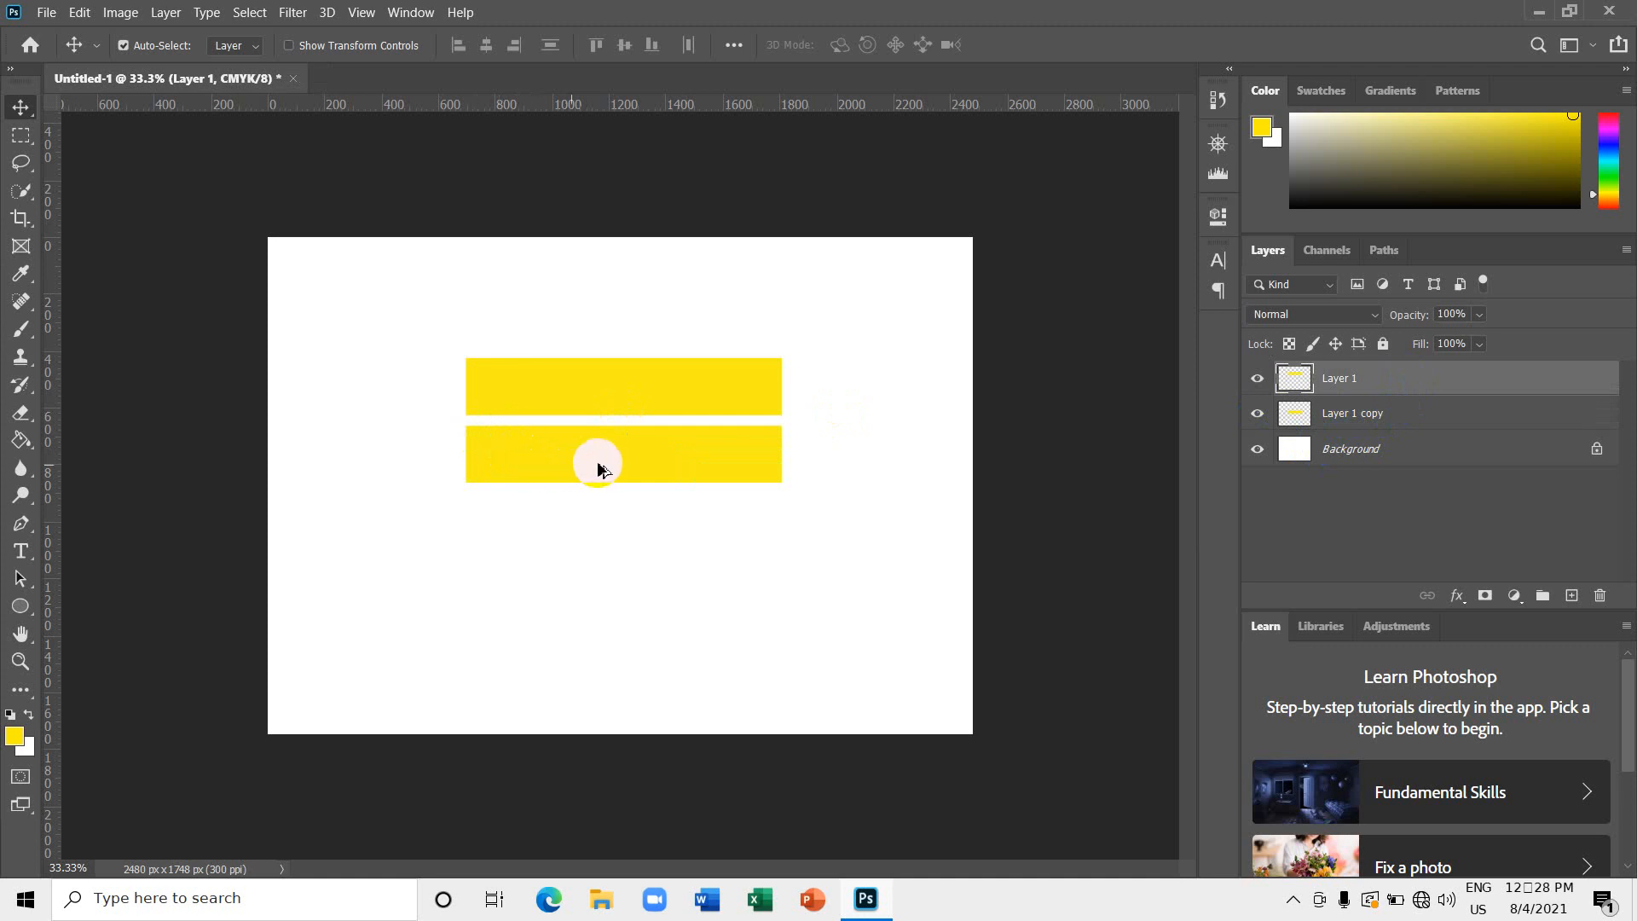
Duplicate the second yellow bar below itself as a third bar and move the new layer under Layer 1 copy, checking the order by visibility.
{"action": "left_click_drag", "start_coordinate": [599, 461], "coordinate": [601, 525]}
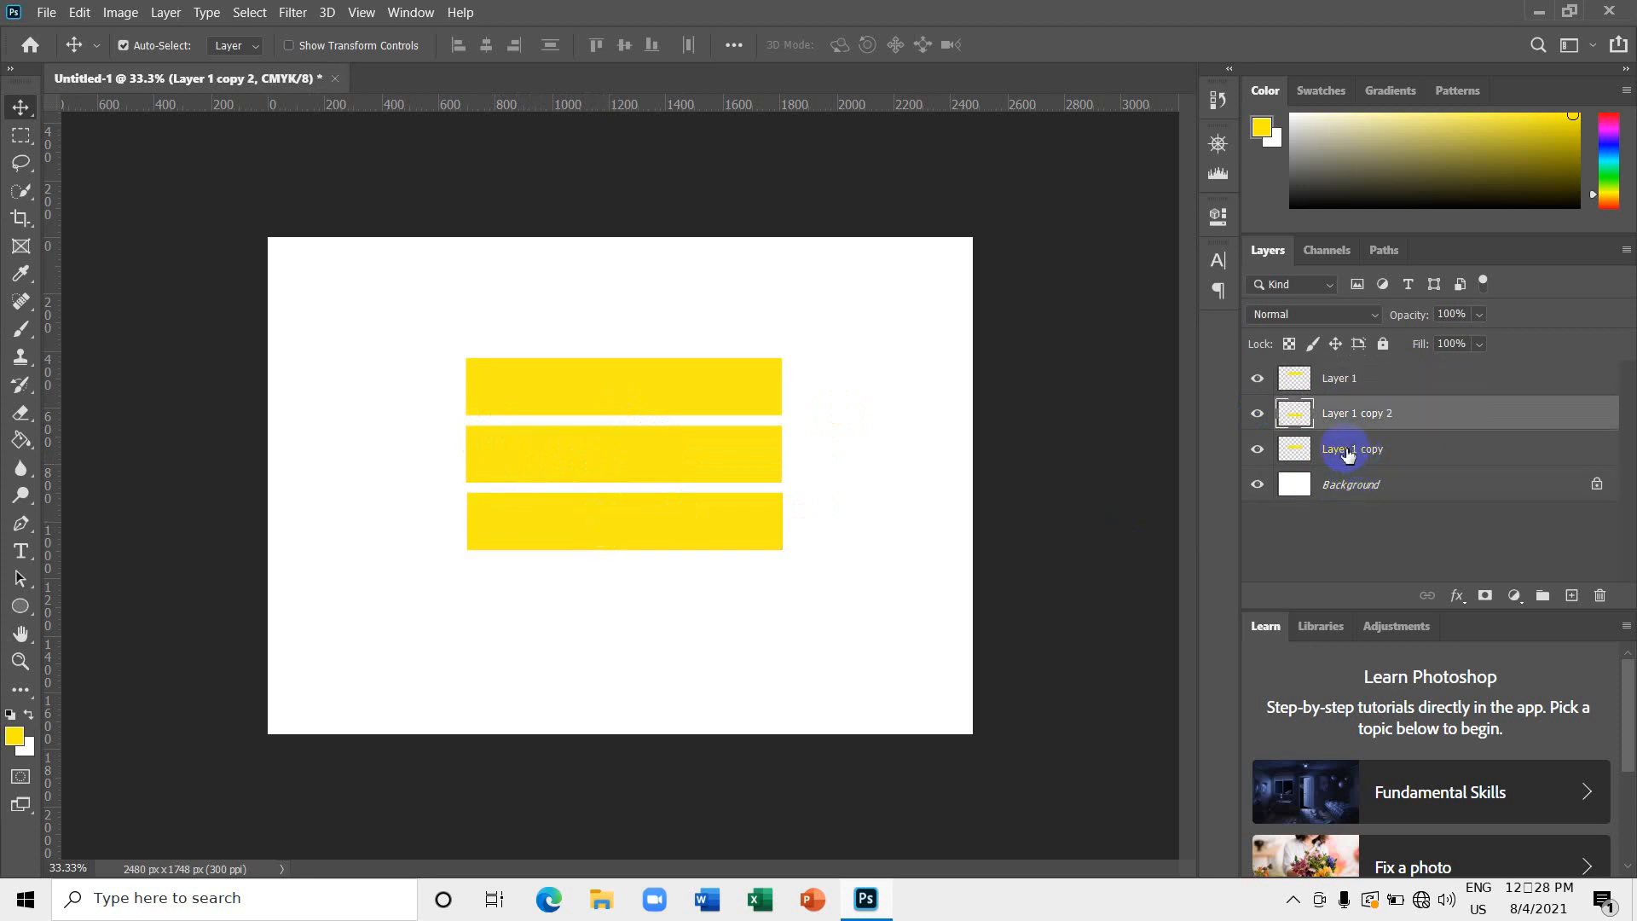
{"action": "left_click_drag", "start_coordinate": [1365, 418], "coordinate": [1410, 450]}
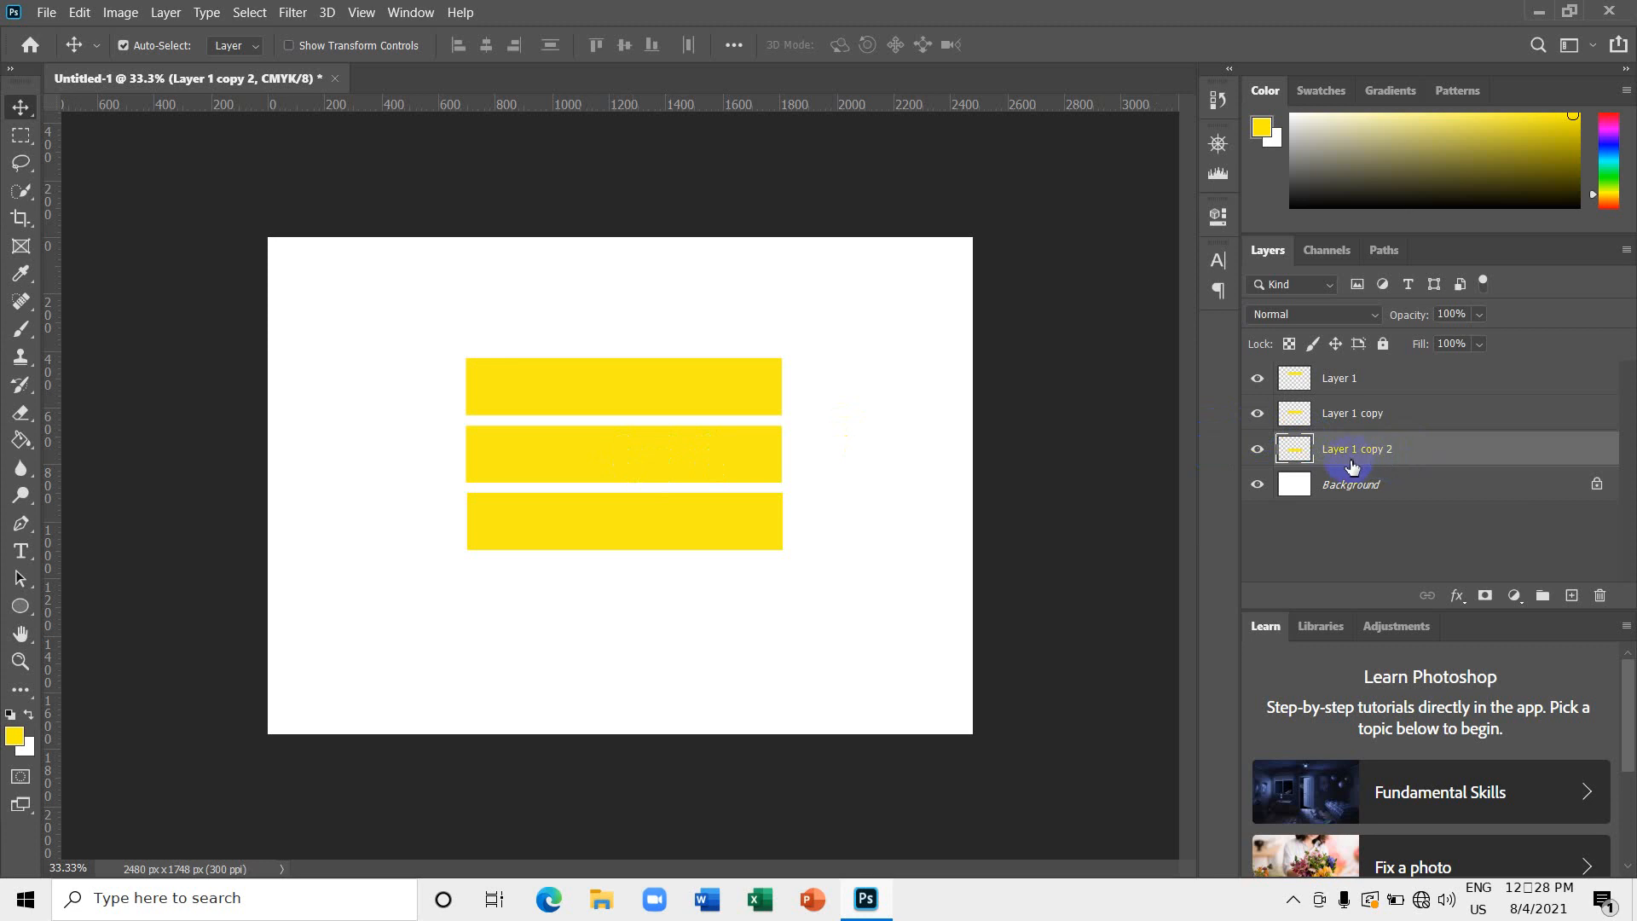
{"action": "left_click", "coordinate": [1259, 413]}
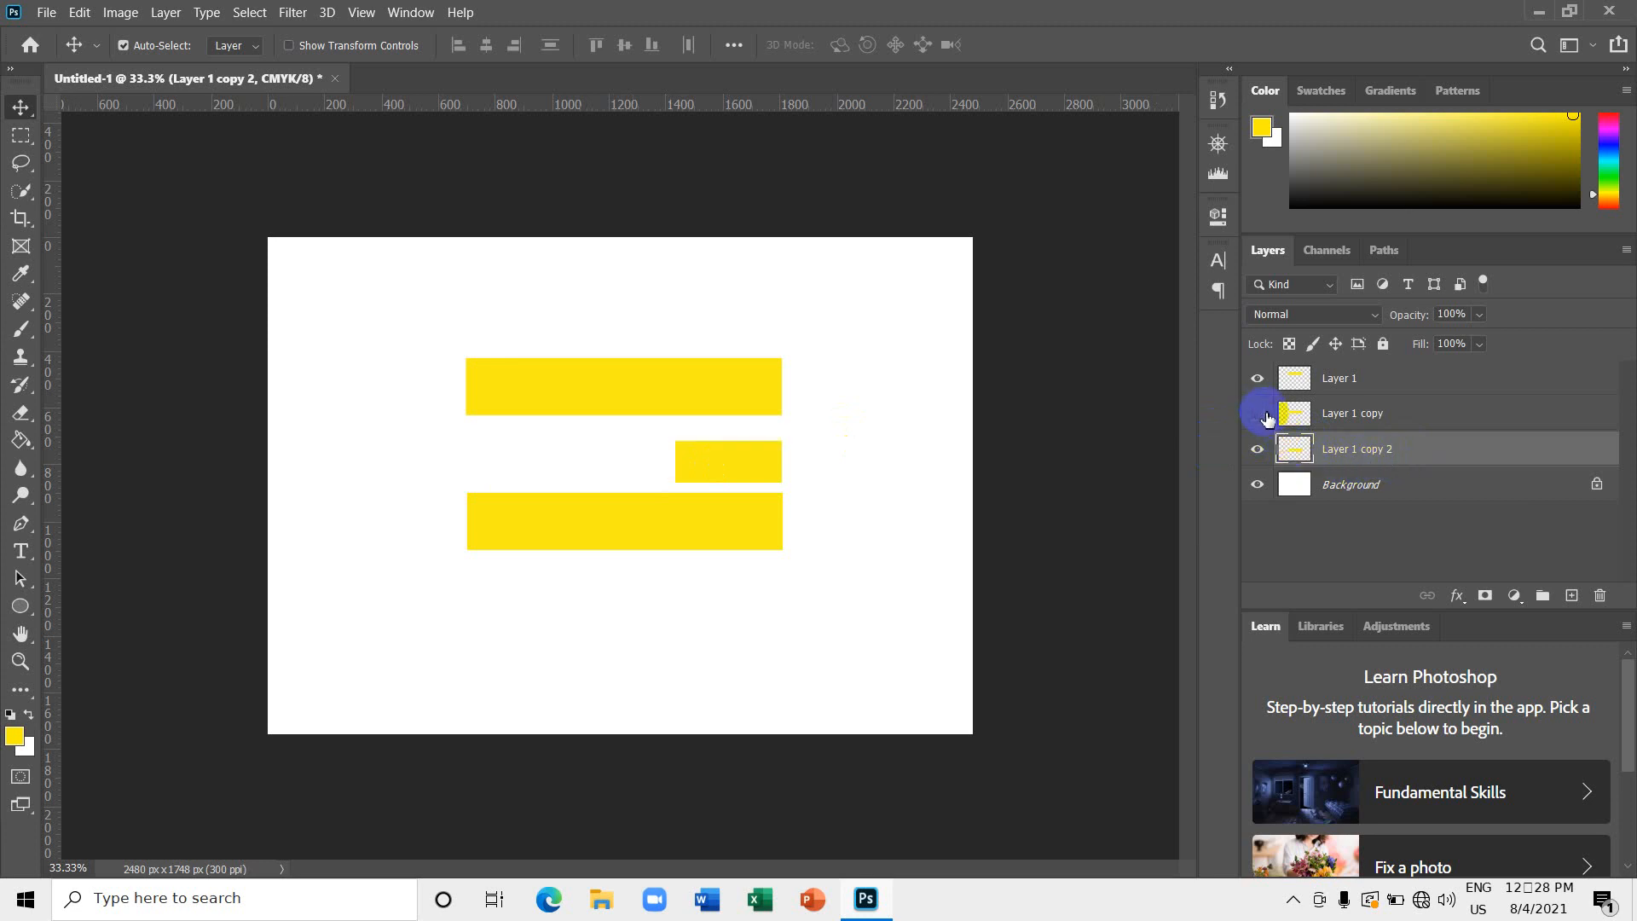
{"action": "left_click", "coordinate": [1388, 415]}
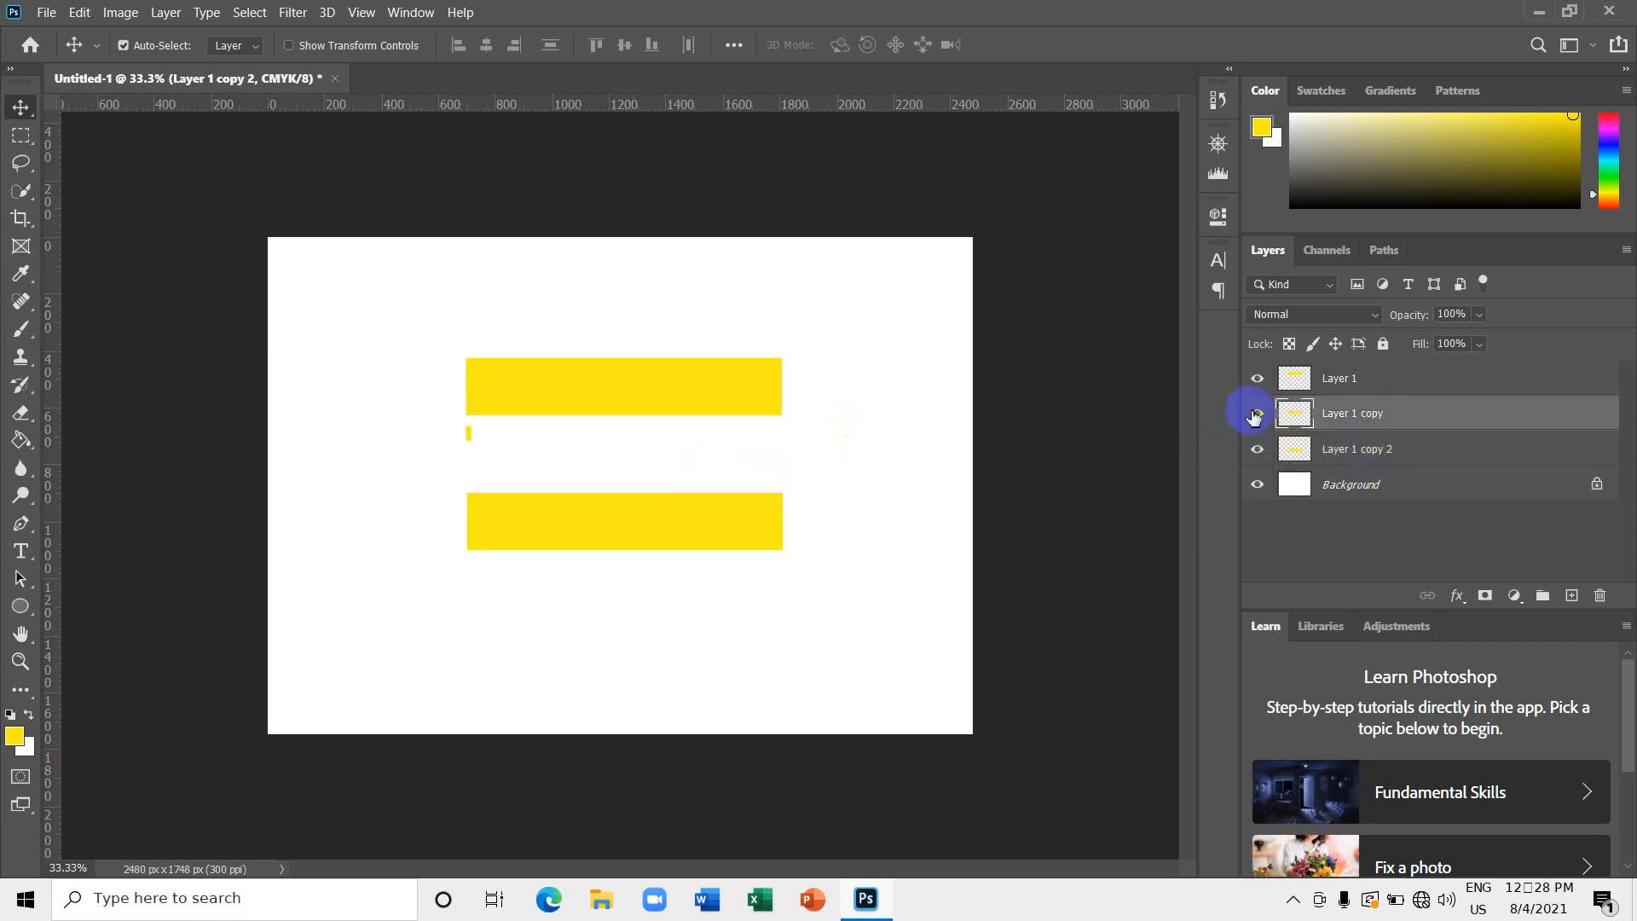
{"action": "left_click", "coordinate": [1256, 414]}
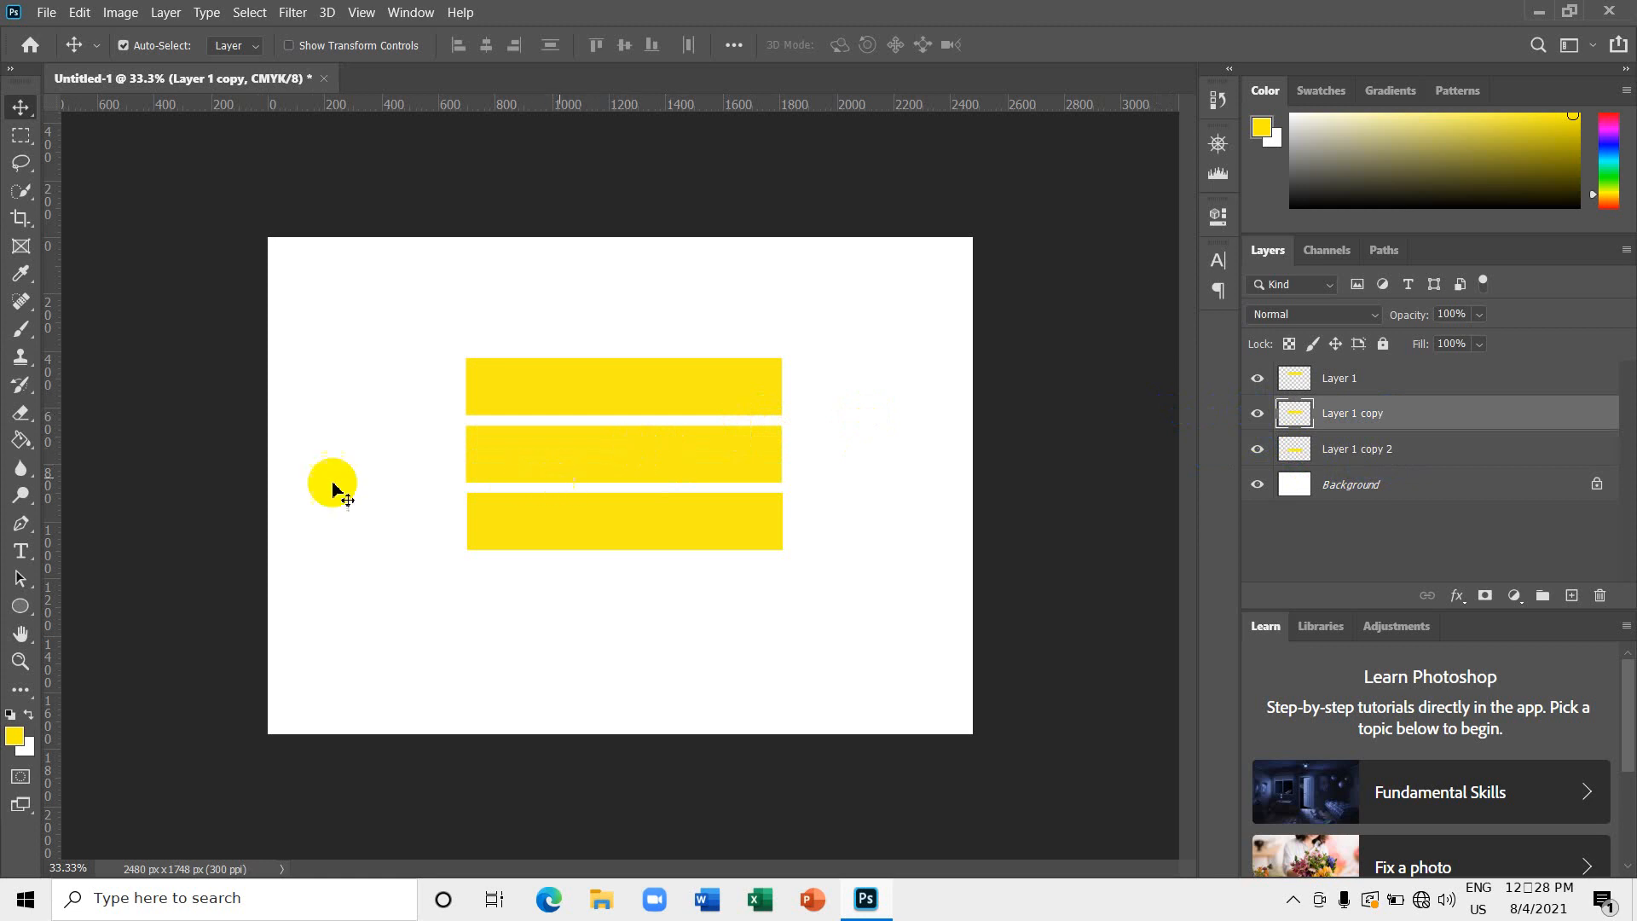
Set the foreground color to green with the hex value 16c427.
{"action": "left_click", "coordinate": [15, 738]}
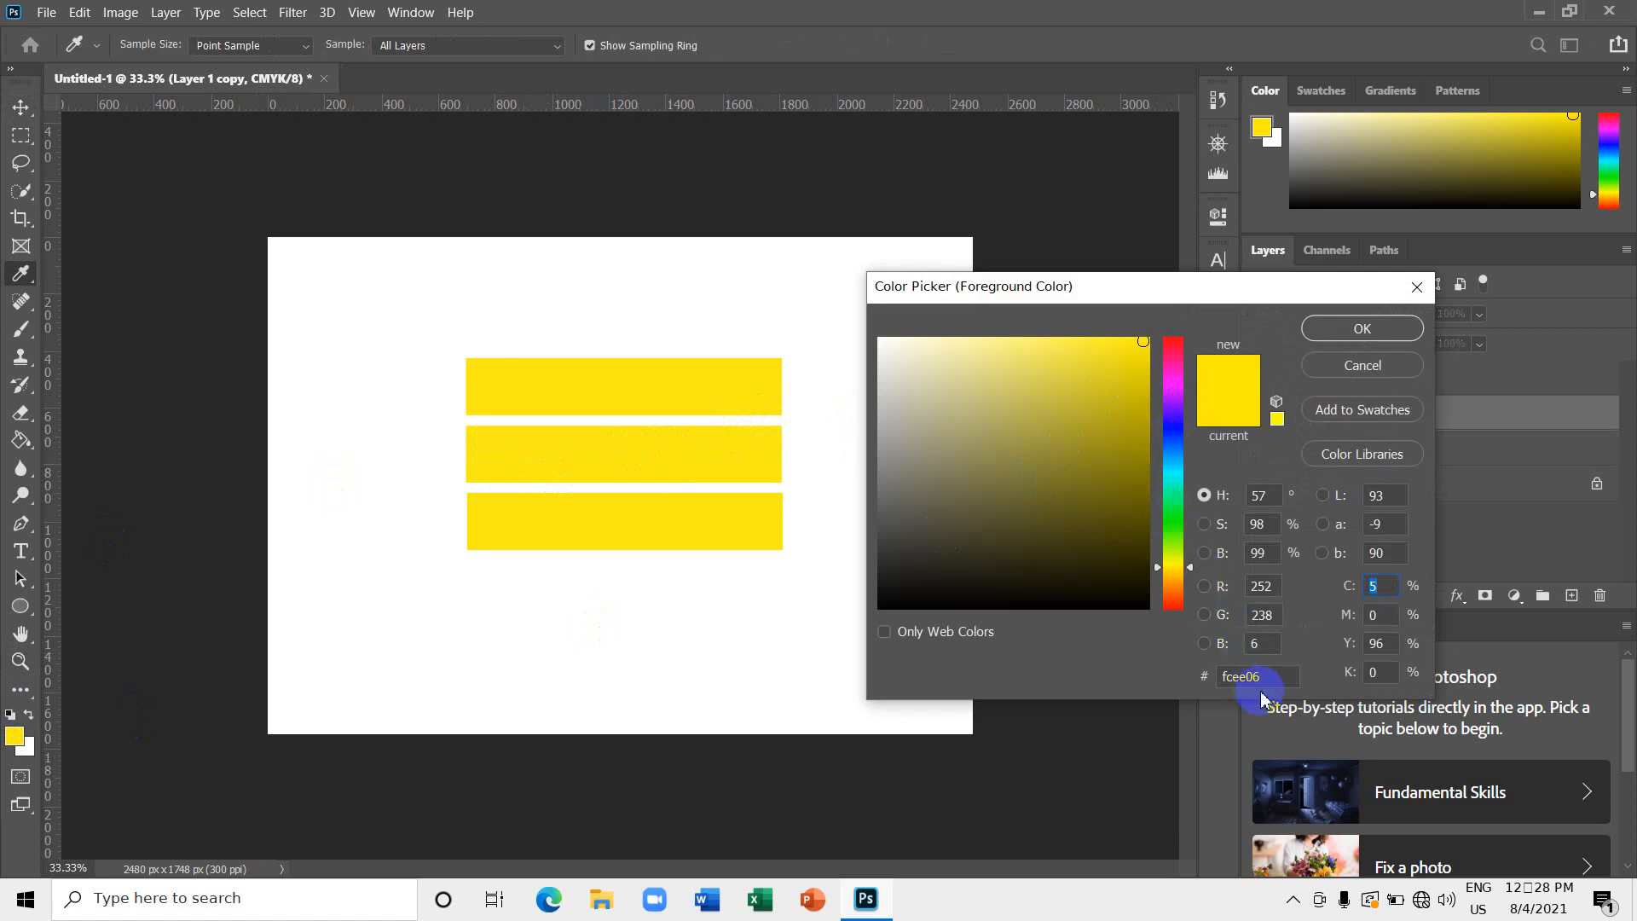
{"action": "key", "text": "BackSpace"}
{"action": "key", "text": "BackSpace"}
{"action": "key", "text": "BackSpace"}
{"action": "key", "text": "BackSpace"}
{"action": "key", "text": "BackSpace"}
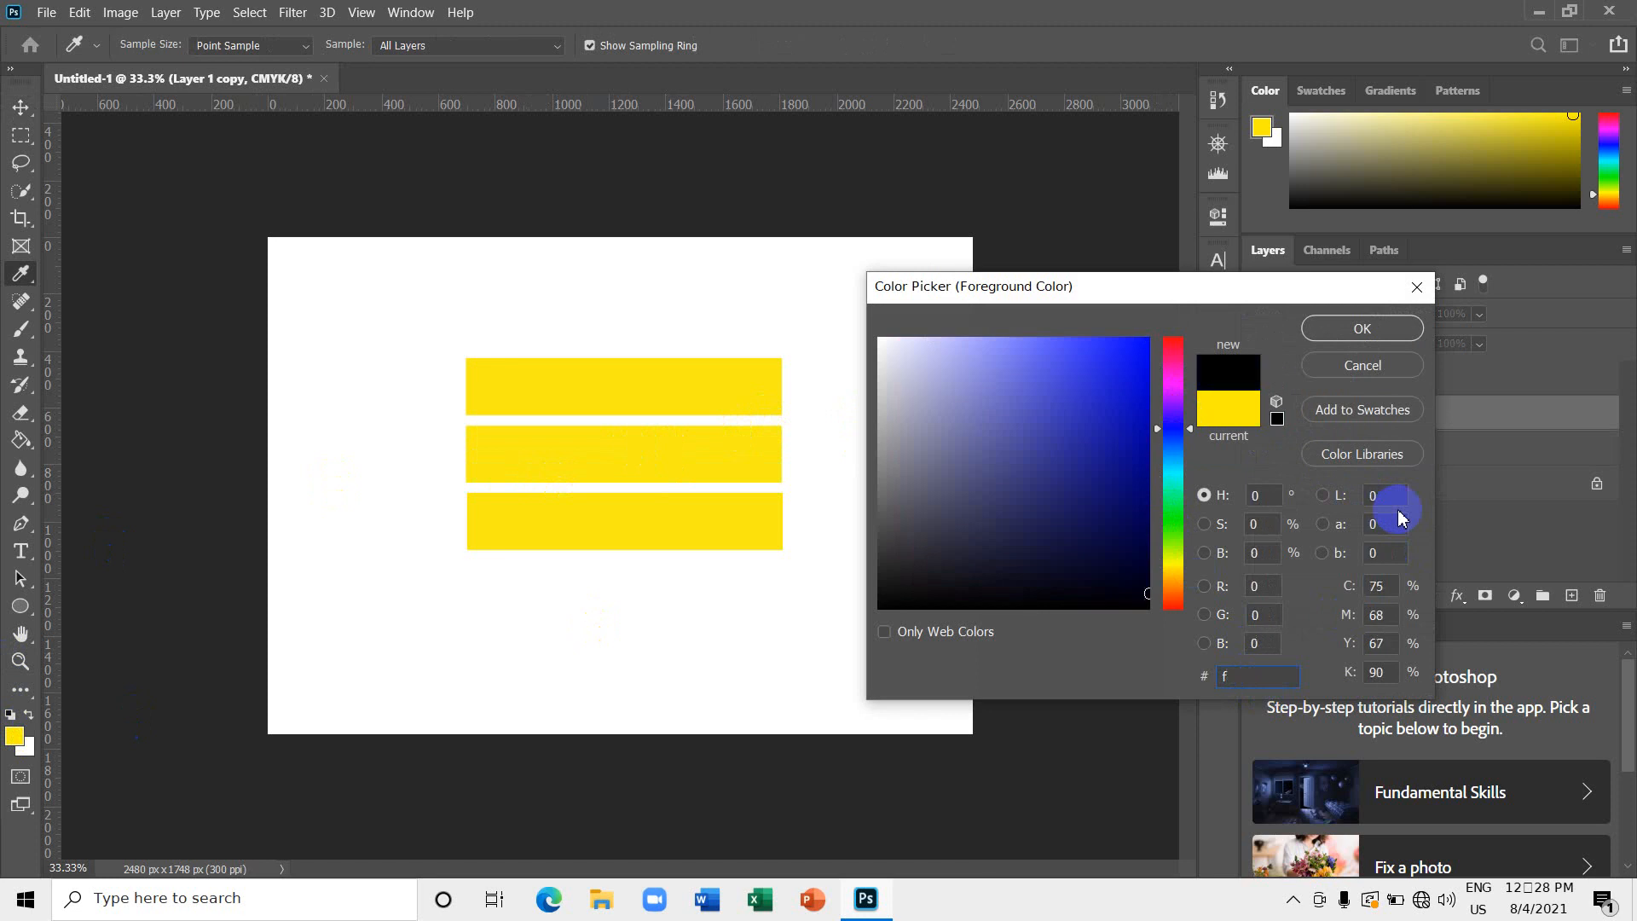
{"action": "key", "text": "BackSpace"}
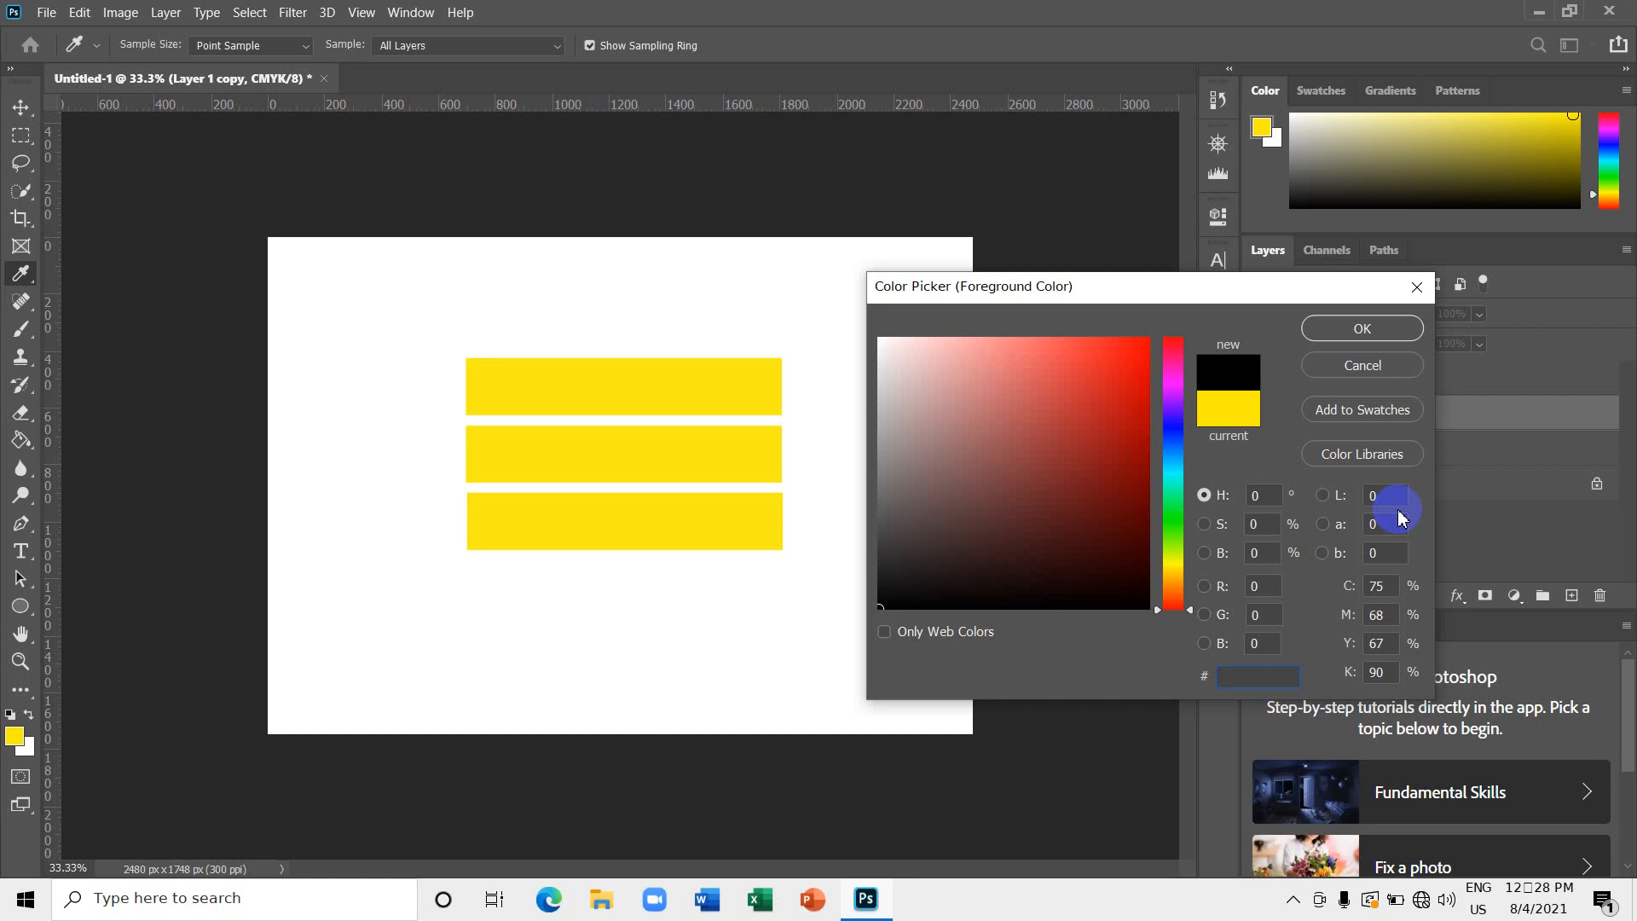
{"action": "type", "text": "1"}
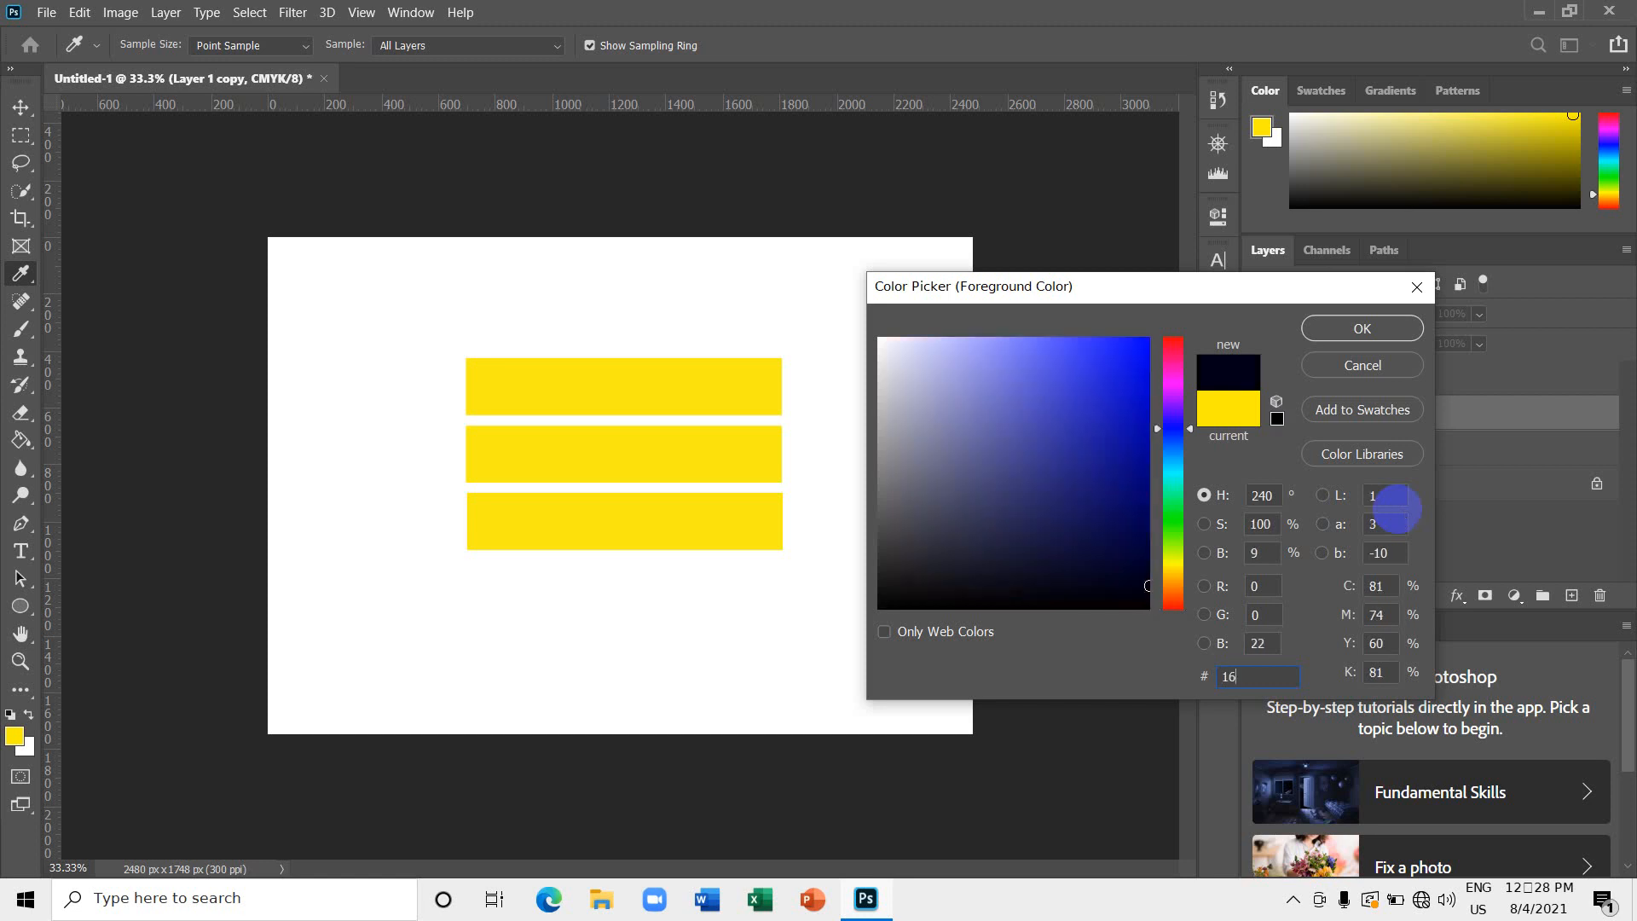
{"action": "type", "text": "6c"}
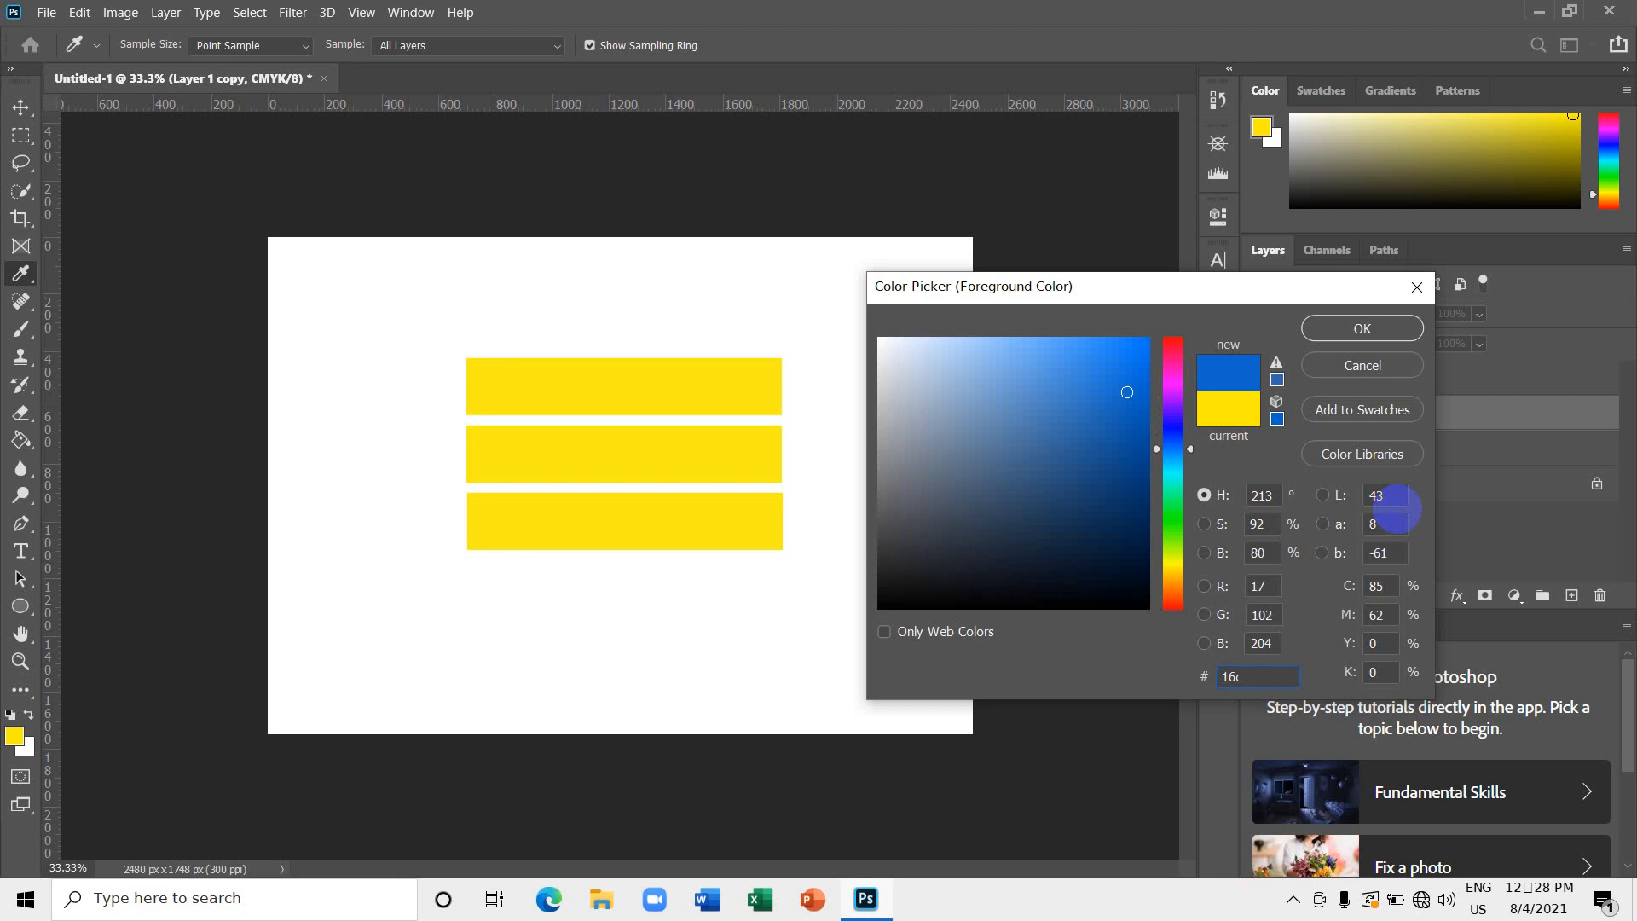
{"action": "type", "text": "427"}
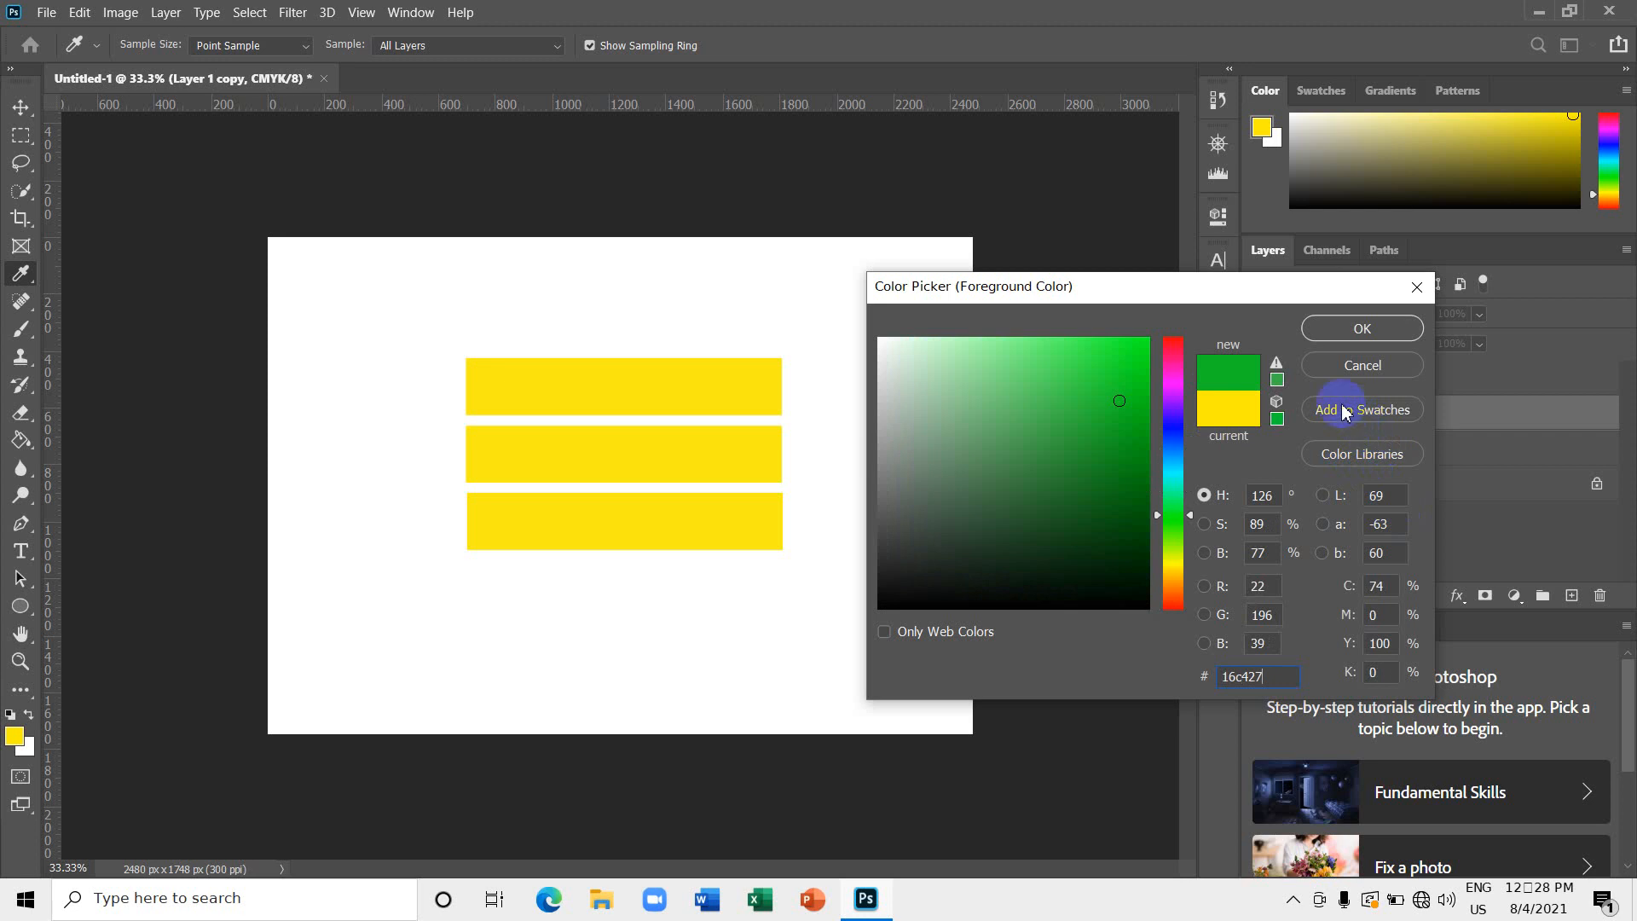
{"action": "left_click", "coordinate": [1342, 333]}
{"action": "key", "text": "v"}
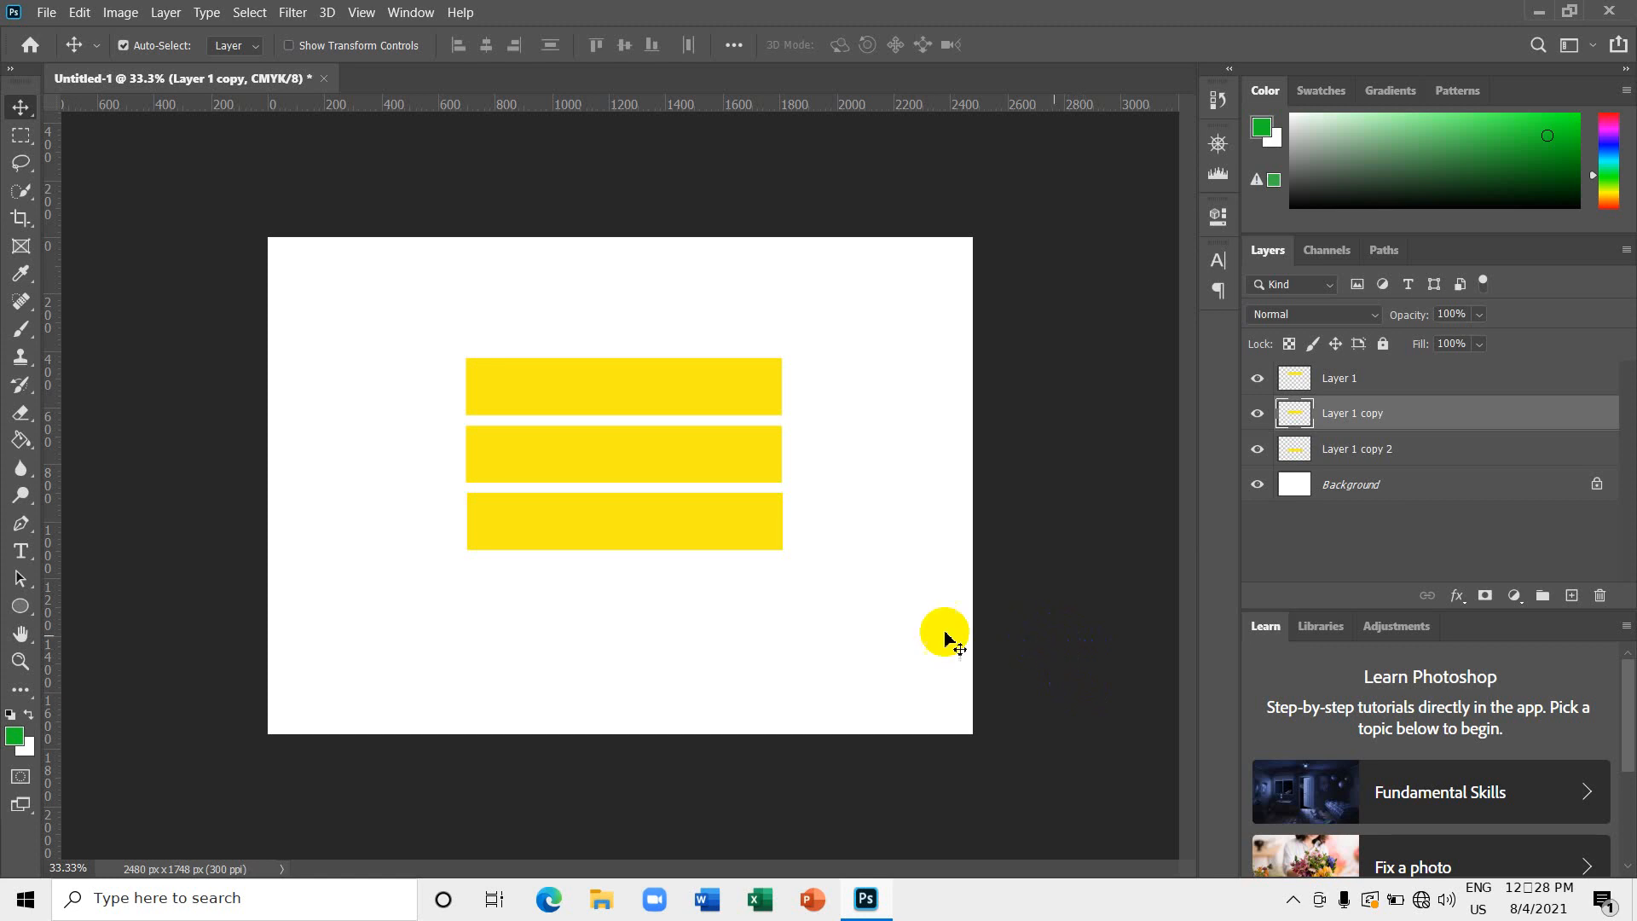
Load the middle bar on Layer 1 copy as a selection, fill it with the green foreground color using the Paint Bucket, and deselect.
{"action": "left_click", "coordinate": [20, 441]}
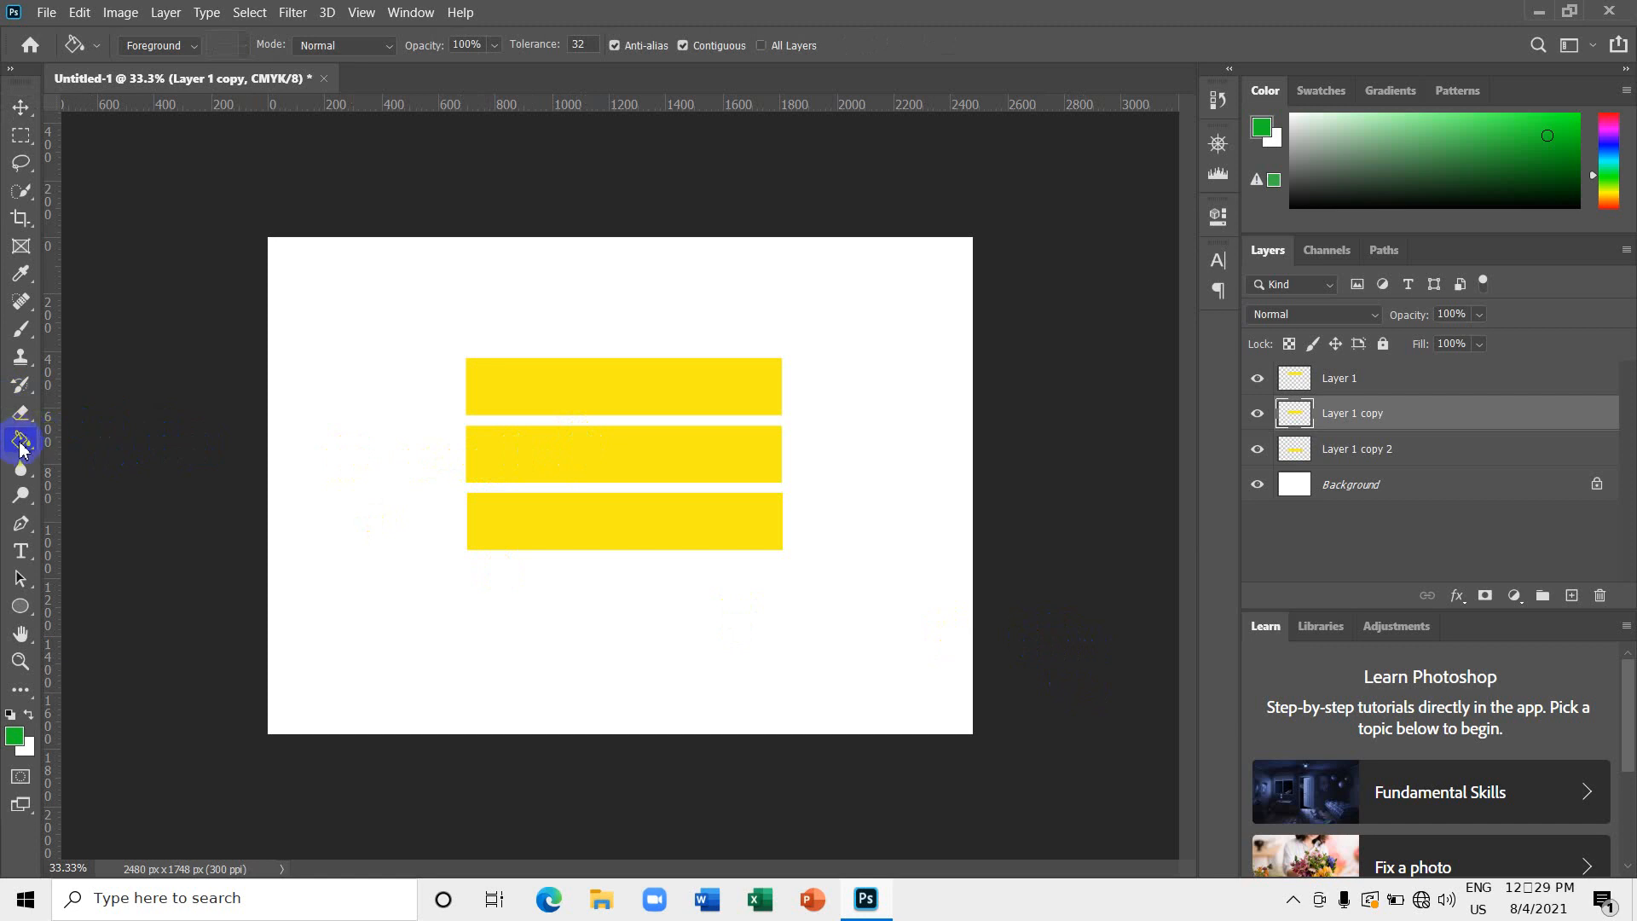
{"action": "left_click", "coordinate": [1296, 416], "text": "ctrl"}
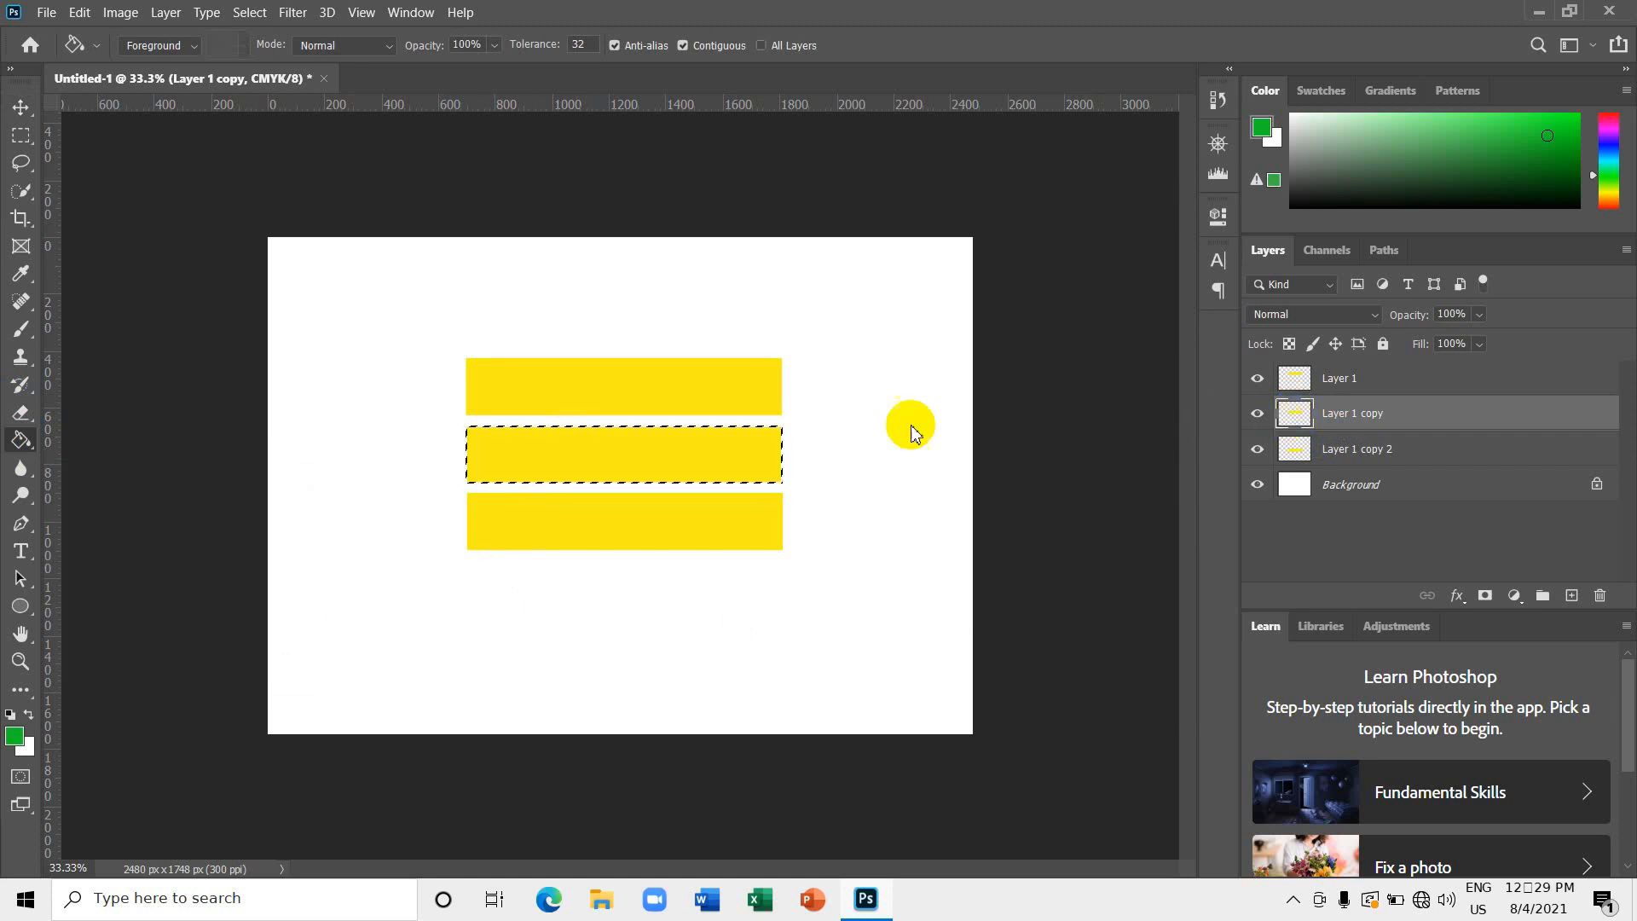
{"action": "left_click", "coordinate": [595, 445]}
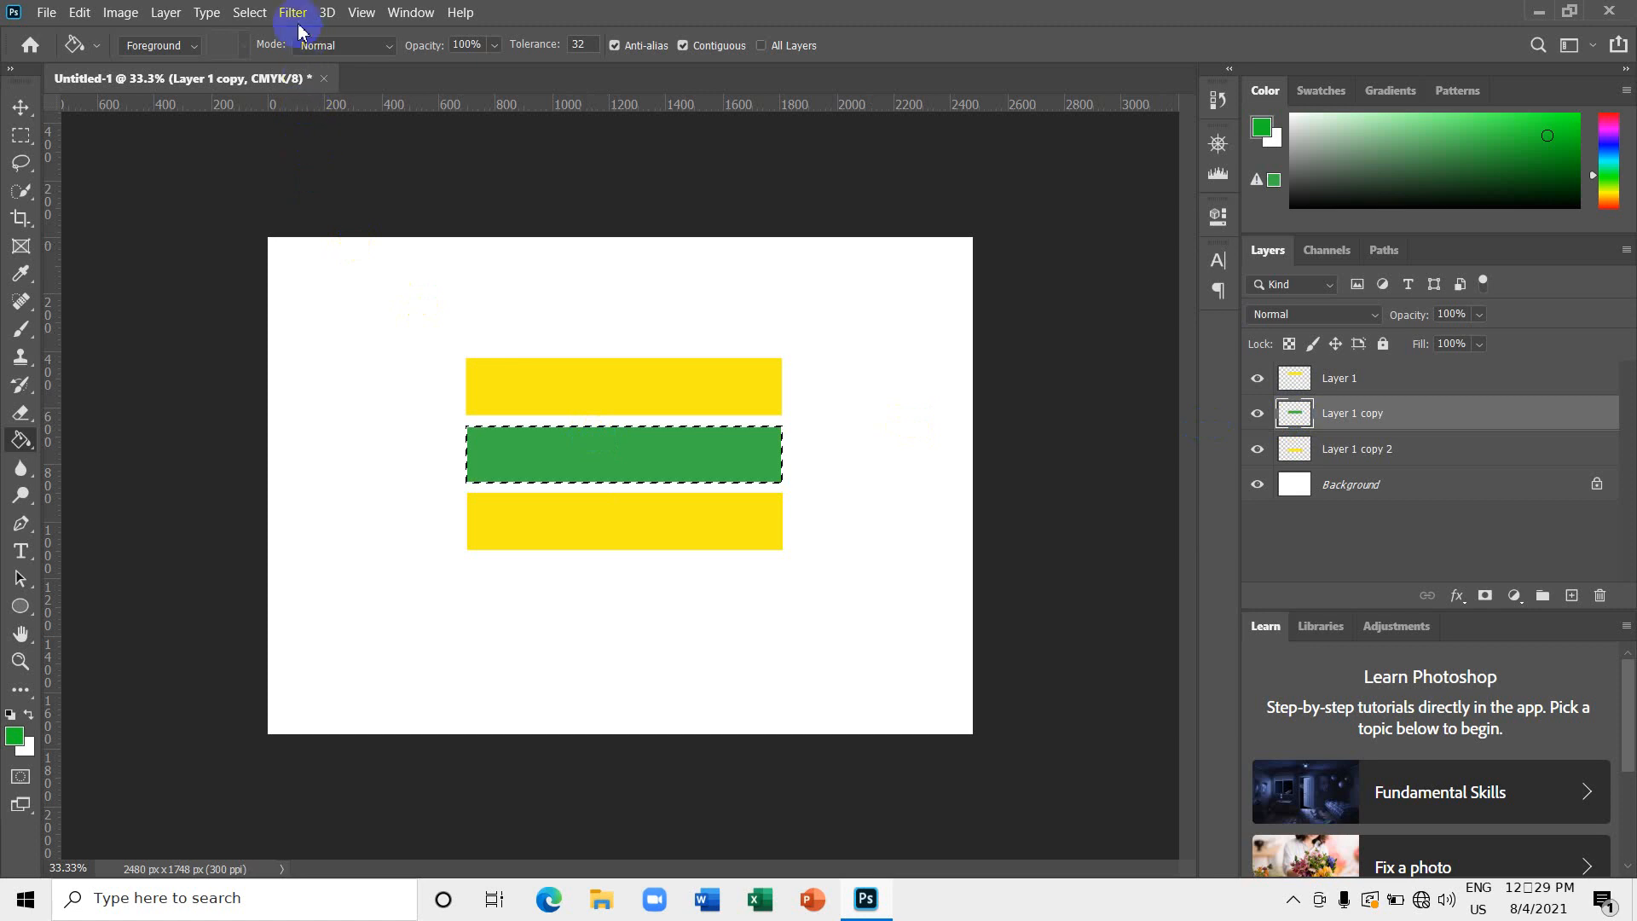
{"action": "left_click", "coordinate": [252, 23]}
{"action": "left_click", "coordinate": [258, 57]}
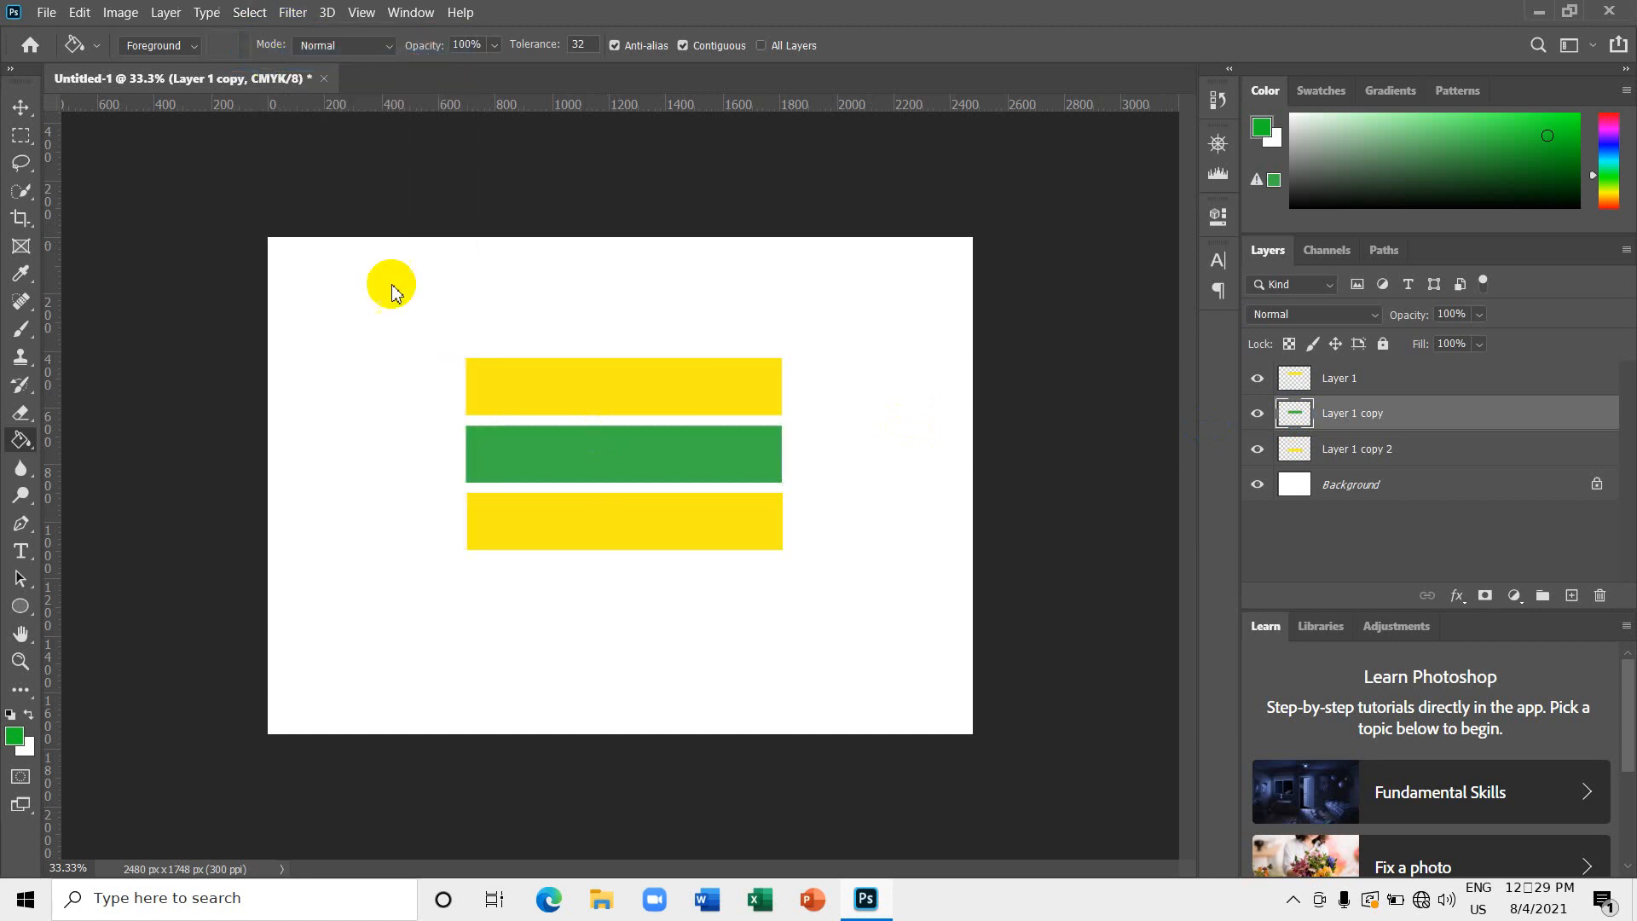
Make Layer 1 copy 2 active and set the foreground color to red with the hex value f50909.
{"action": "left_click", "coordinate": [1417, 462]}
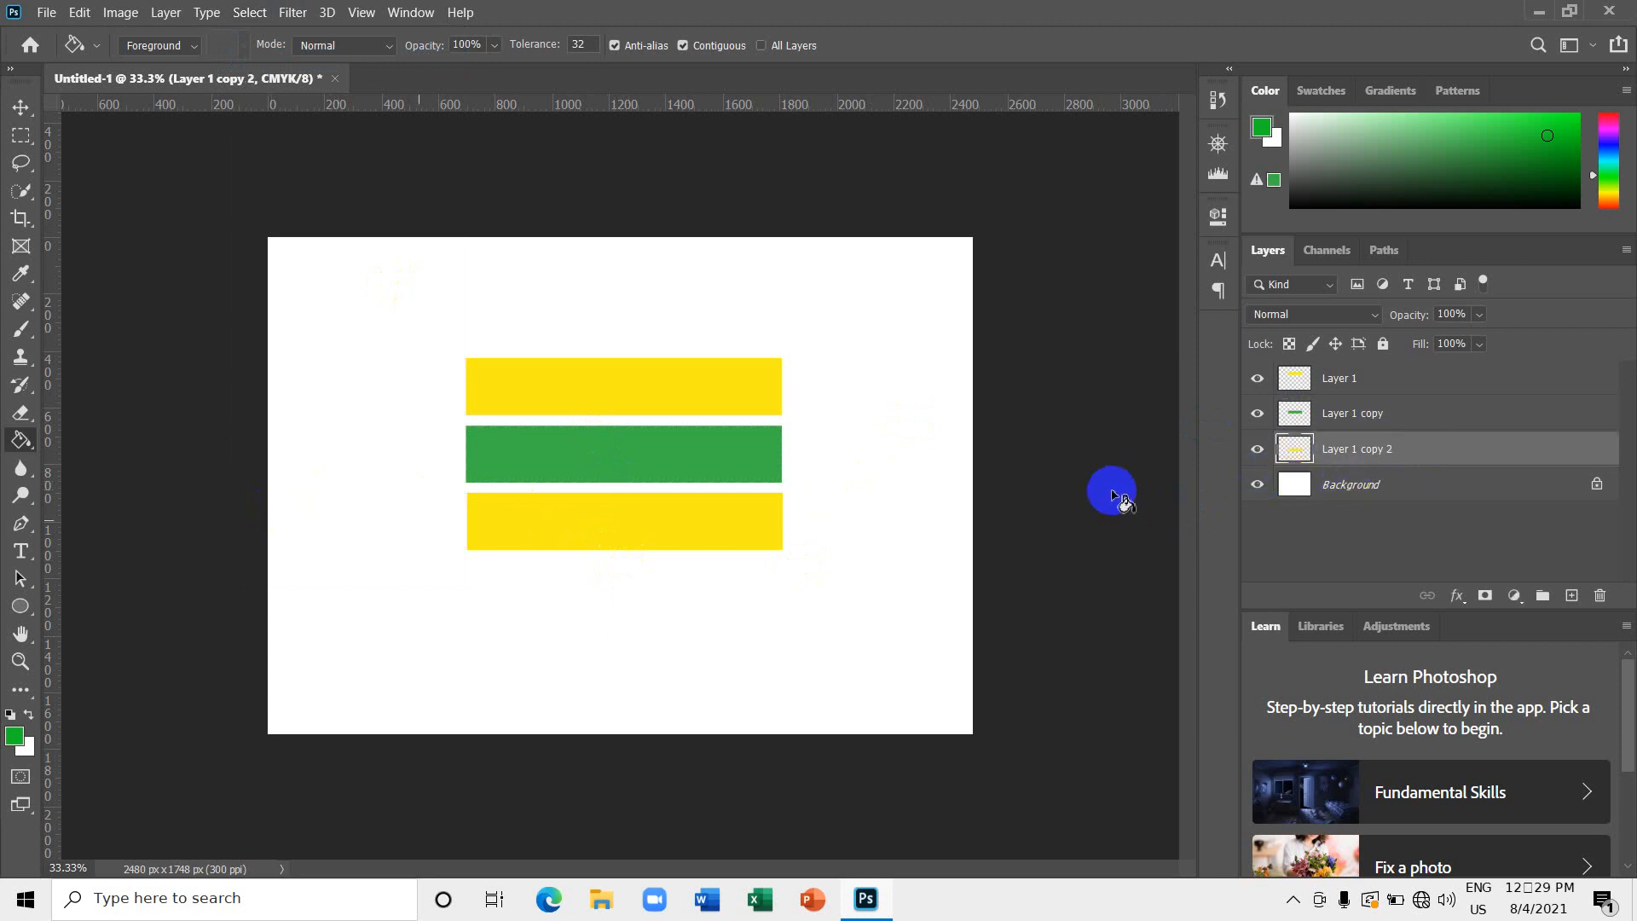
{"action": "left_click", "coordinate": [15, 735]}
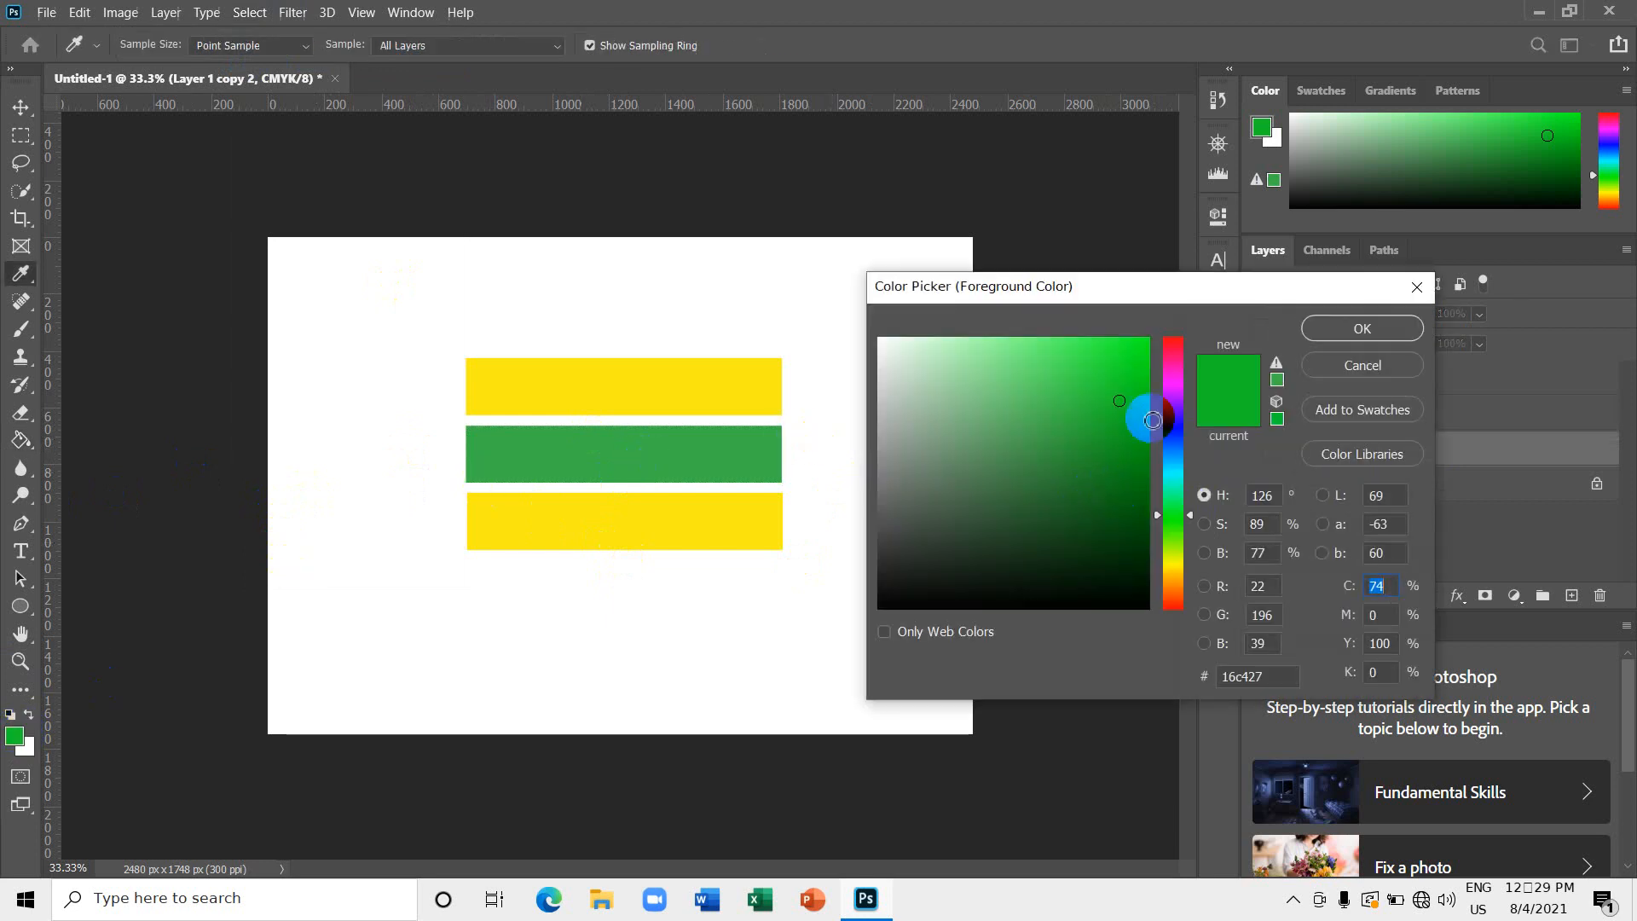
{"action": "left_click", "coordinate": [1178, 341]}
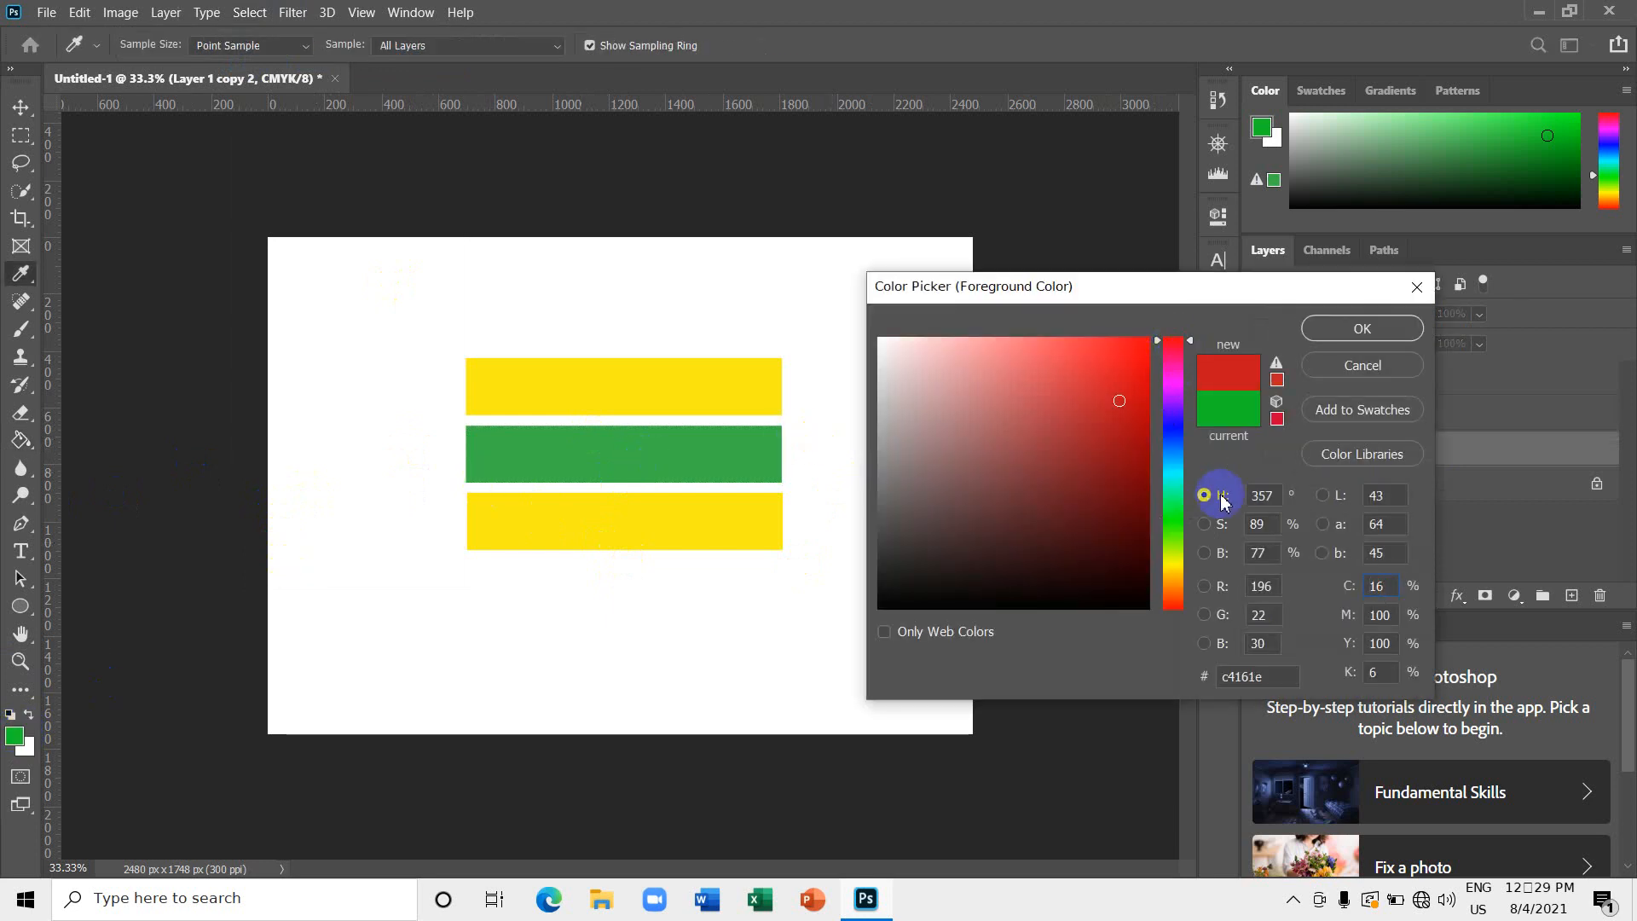
{"action": "left_click", "coordinate": [1273, 675]}
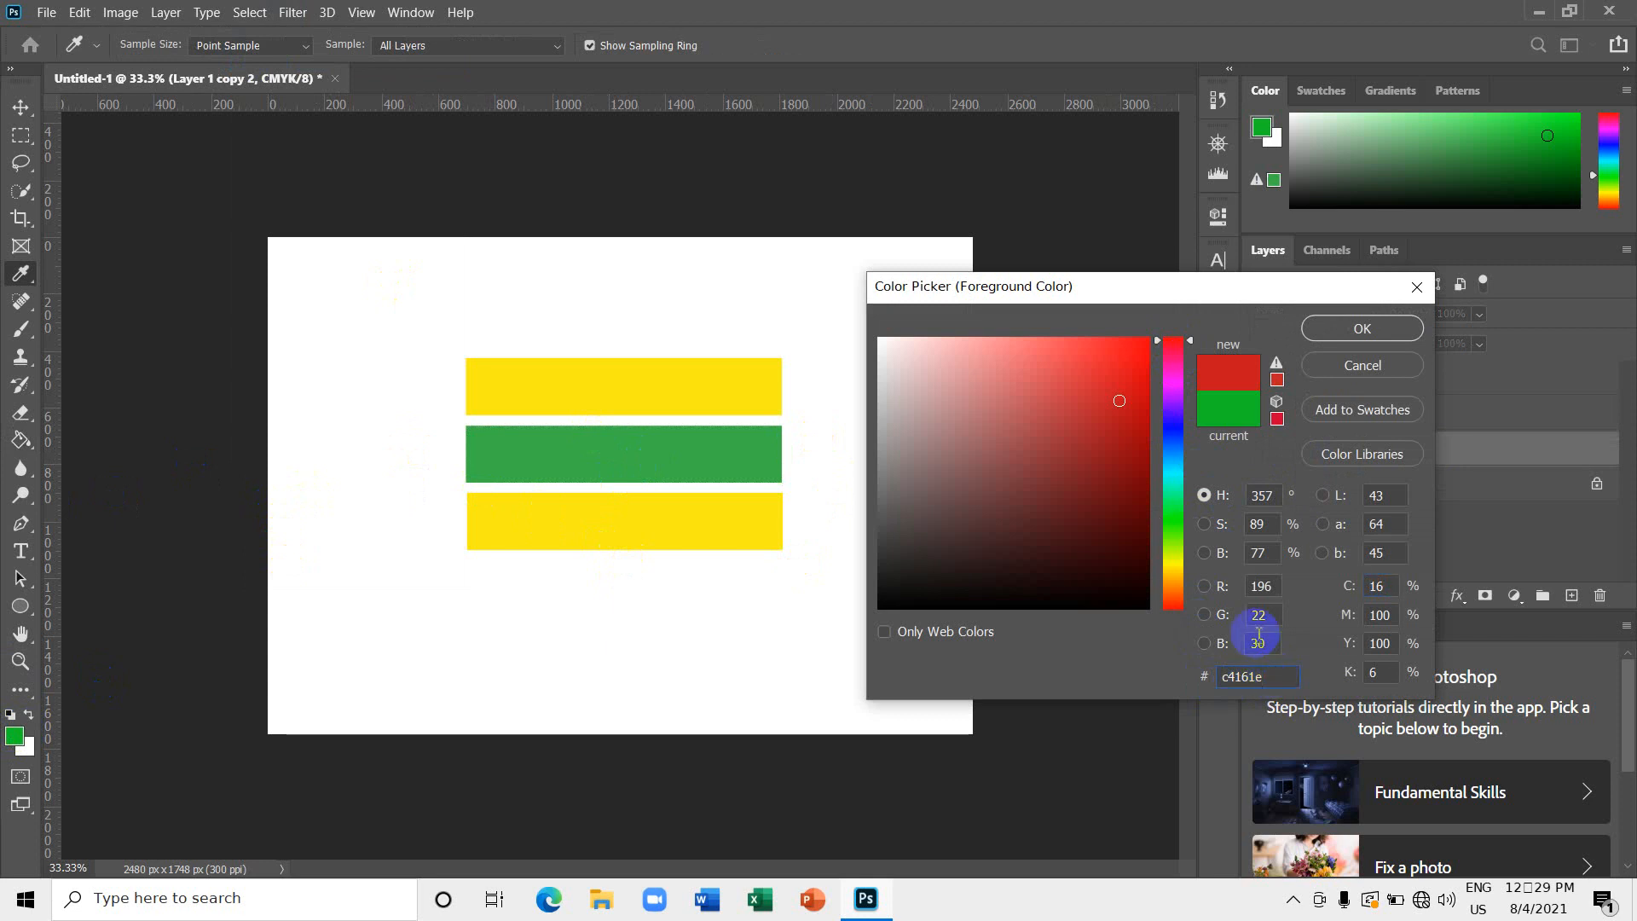
{"action": "key", "text": "BackSpace"}
{"action": "key", "text": "BackSpace"}
{"action": "key", "text": "BackSpace"}
{"action": "key", "text": "BackSpace"}
{"action": "key", "text": "BackSpace"}
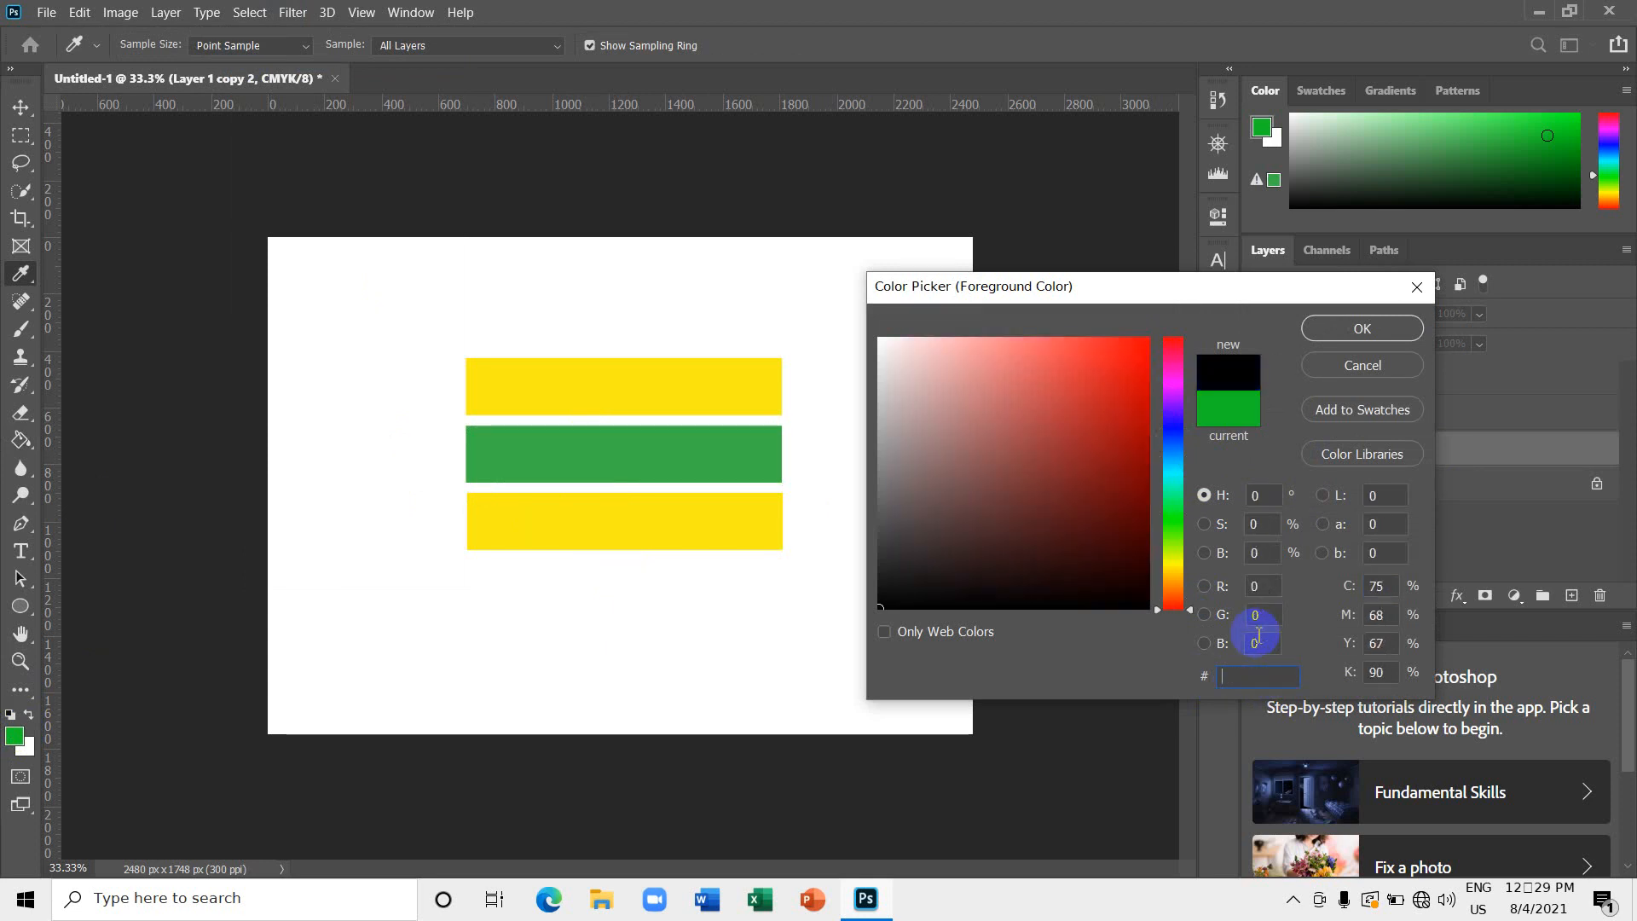
{"action": "type", "text": "f"}
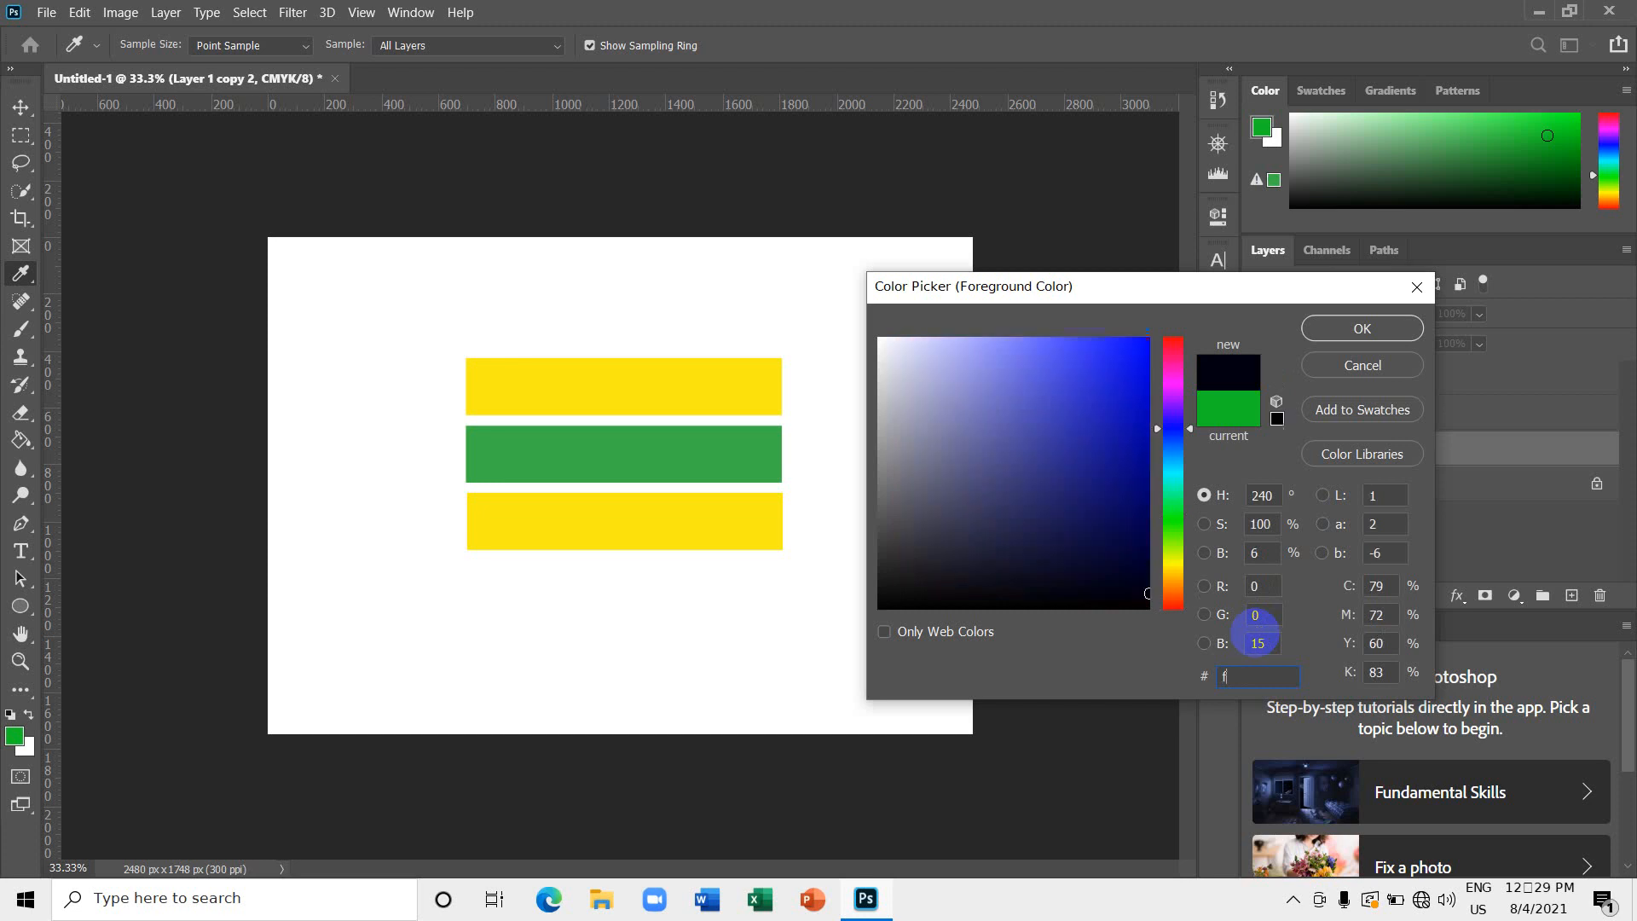
{"action": "type", "text": "5"}
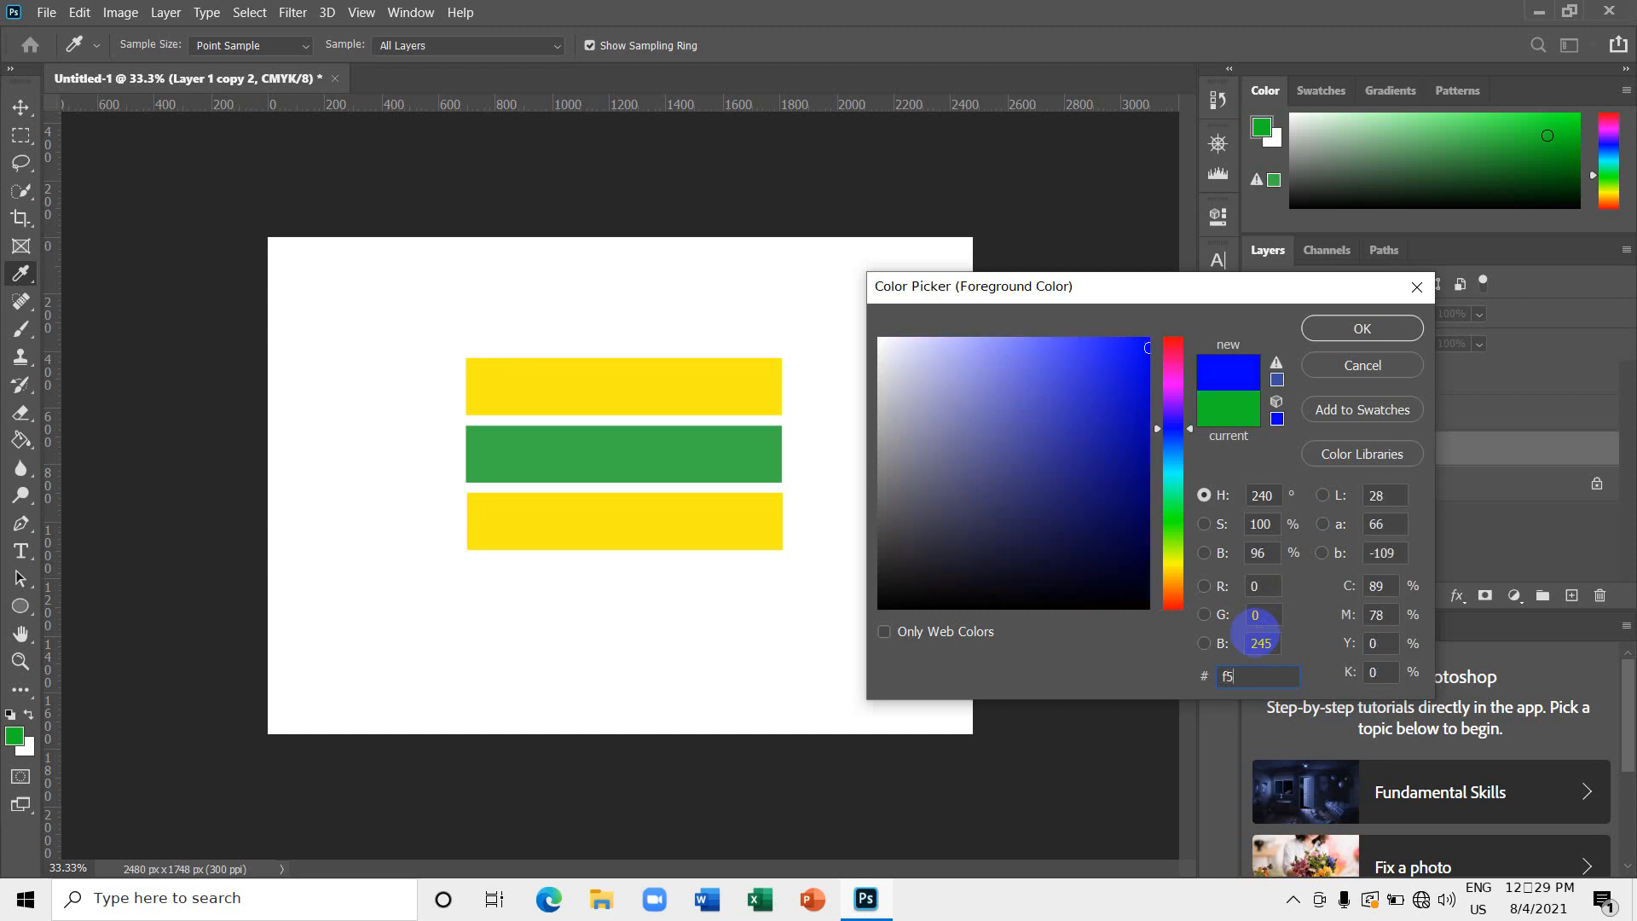
{"action": "type", "text": "0909"}
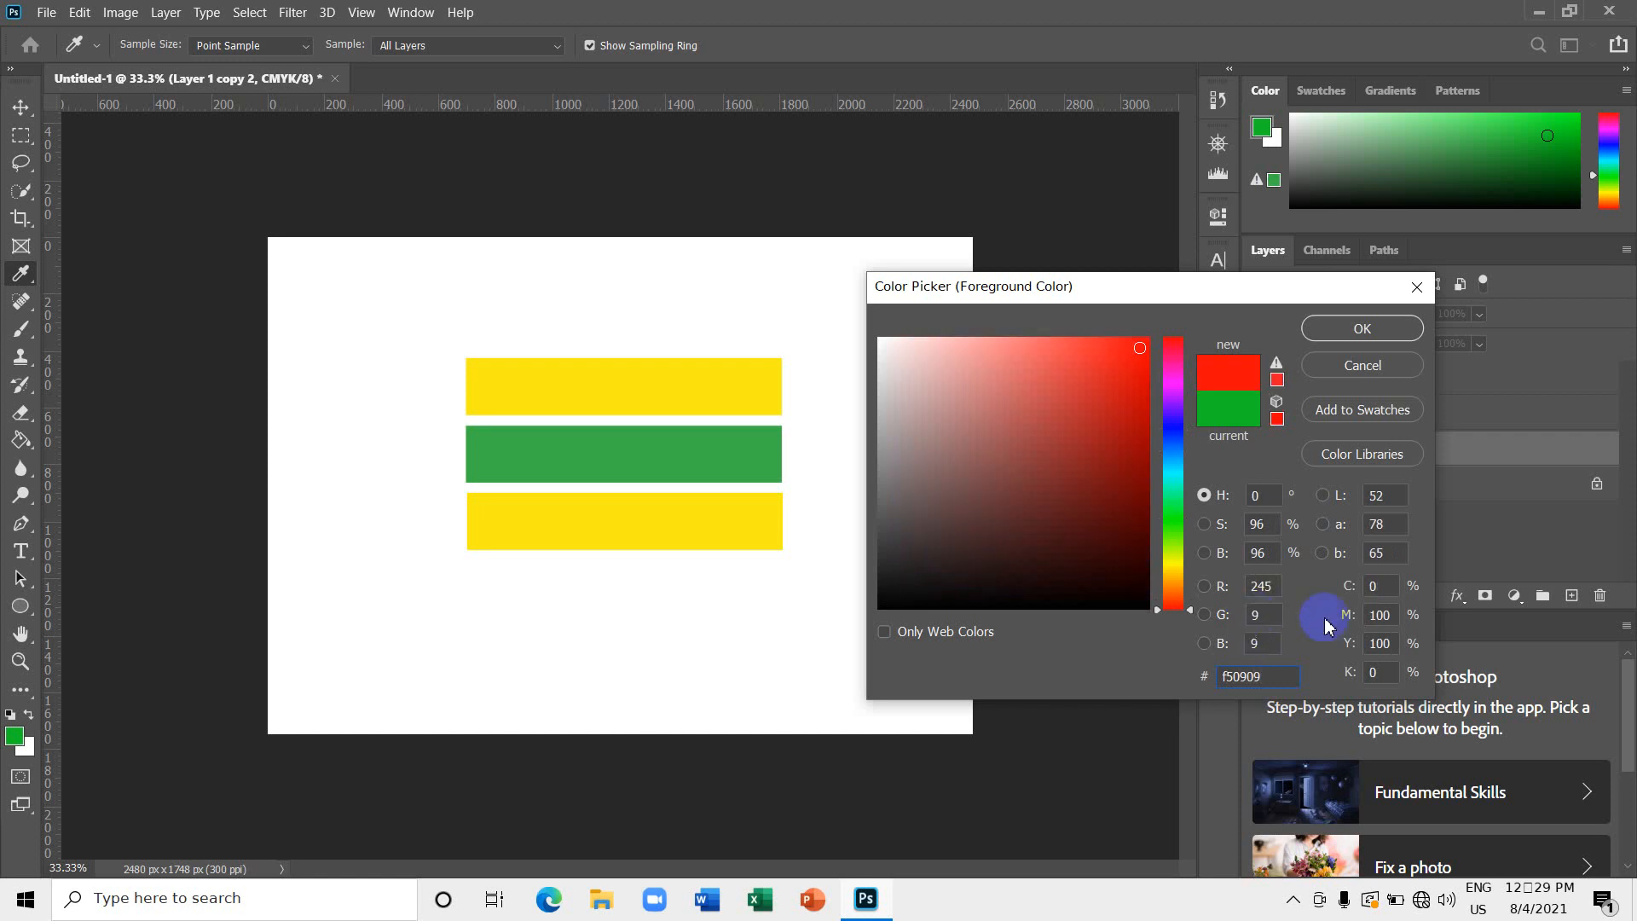
{"action": "left_click", "coordinate": [1347, 331]}
{"action": "key", "text": "g"}
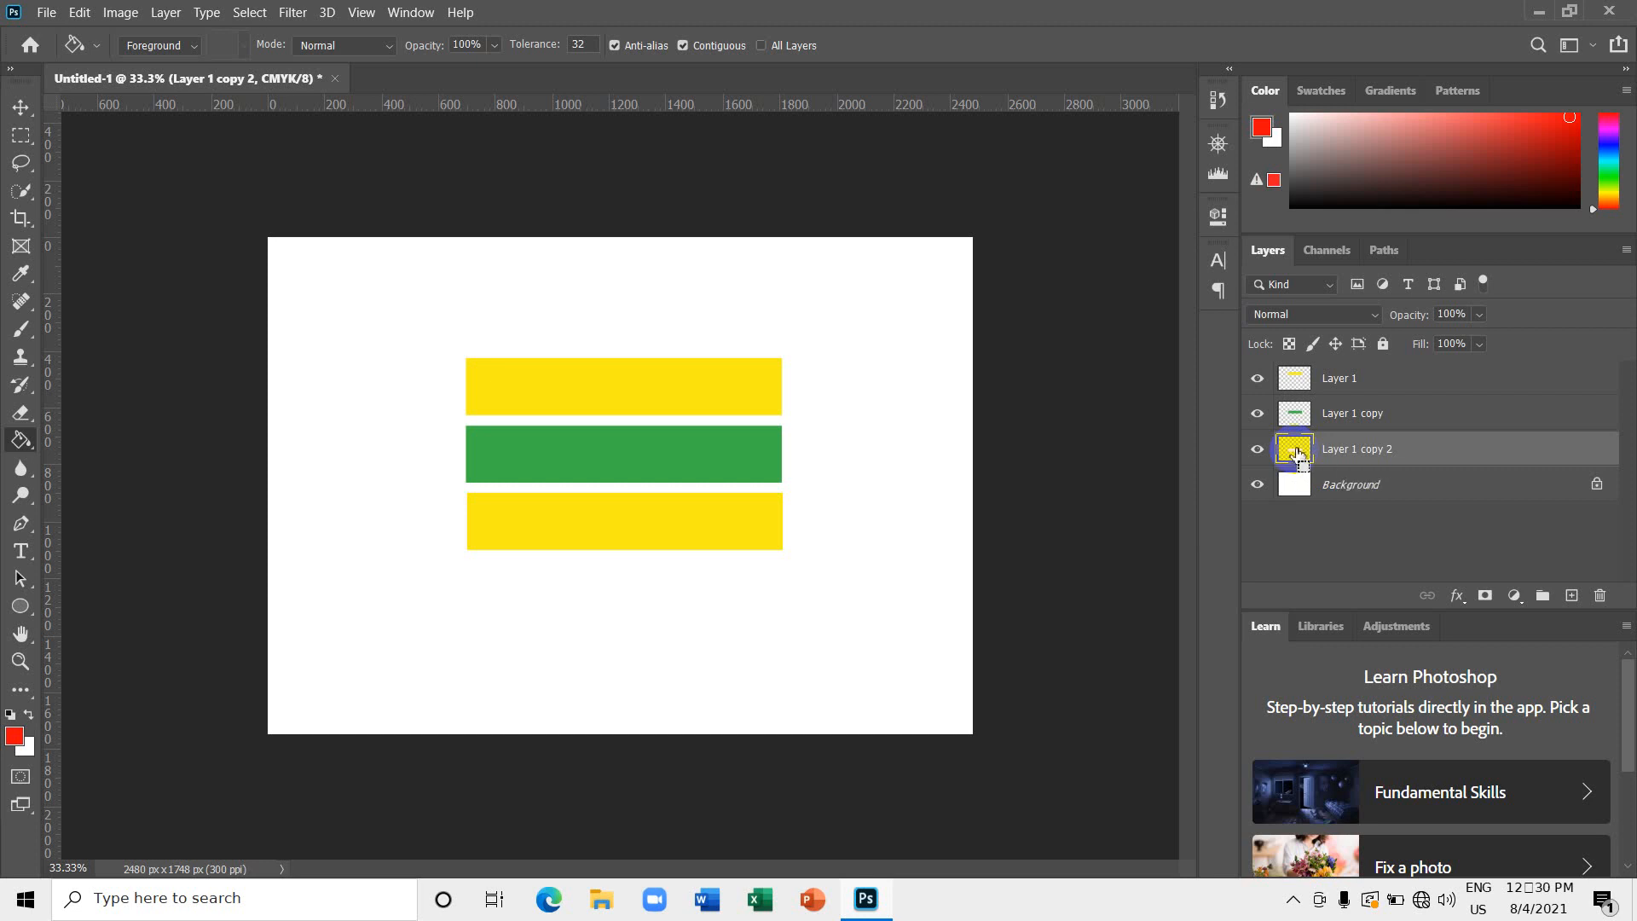
Load the lowest bar on Layer 1 copy 2 as a selection, fill it with the red foreground color, and deselect.
{"action": "left_click", "coordinate": [1296, 455], "text": "ctrl"}
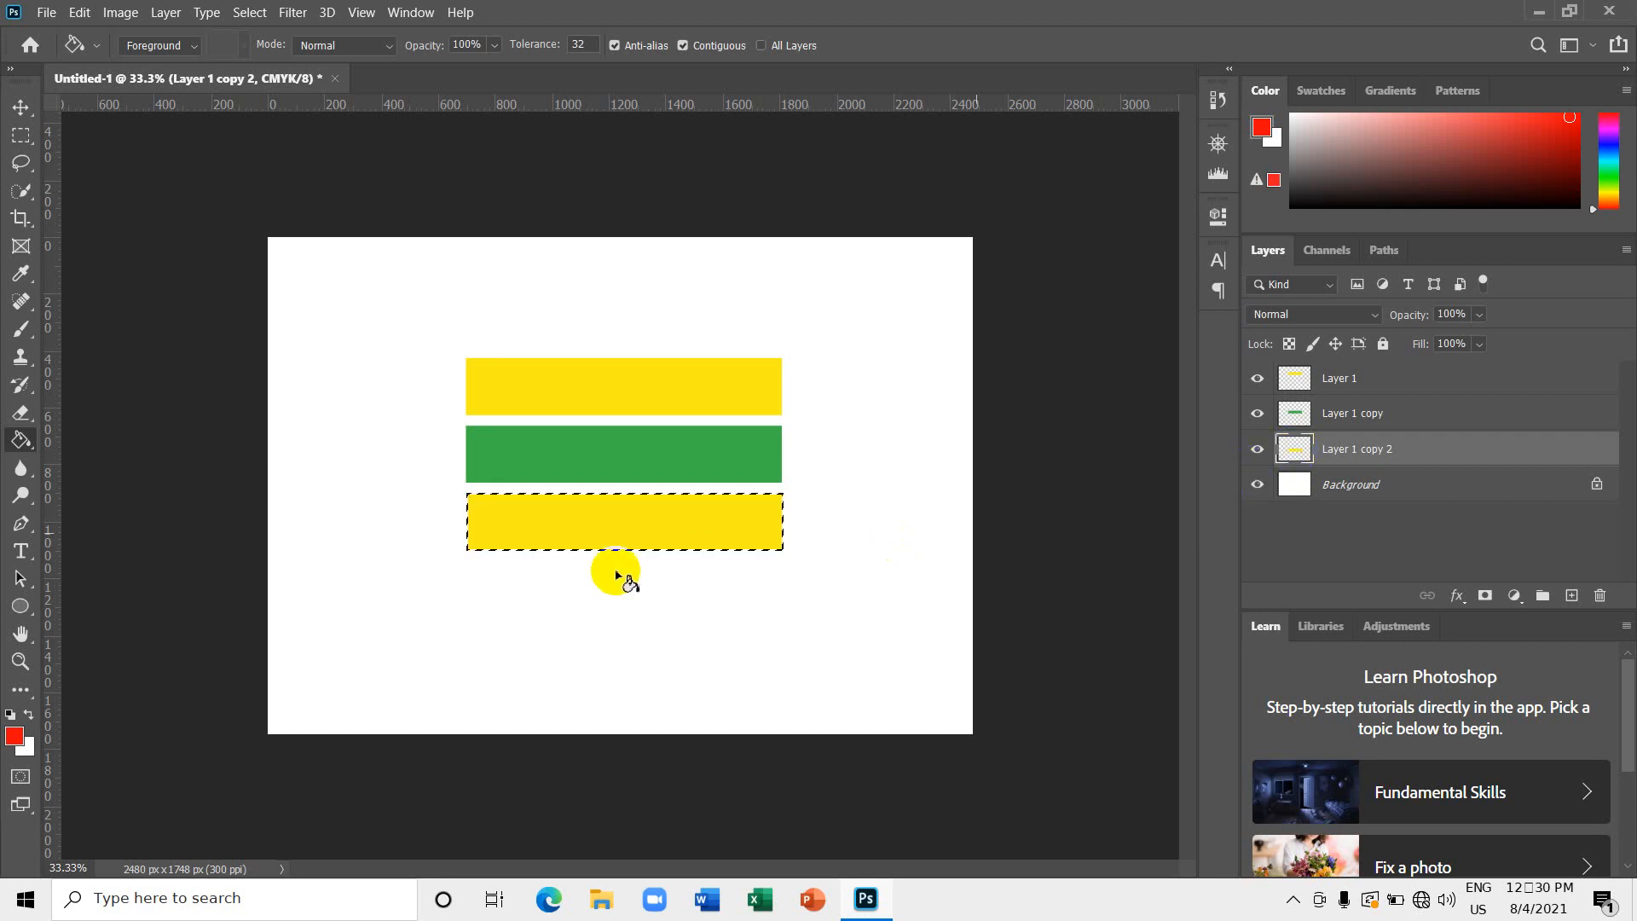
{"action": "left_click", "coordinate": [24, 468]}
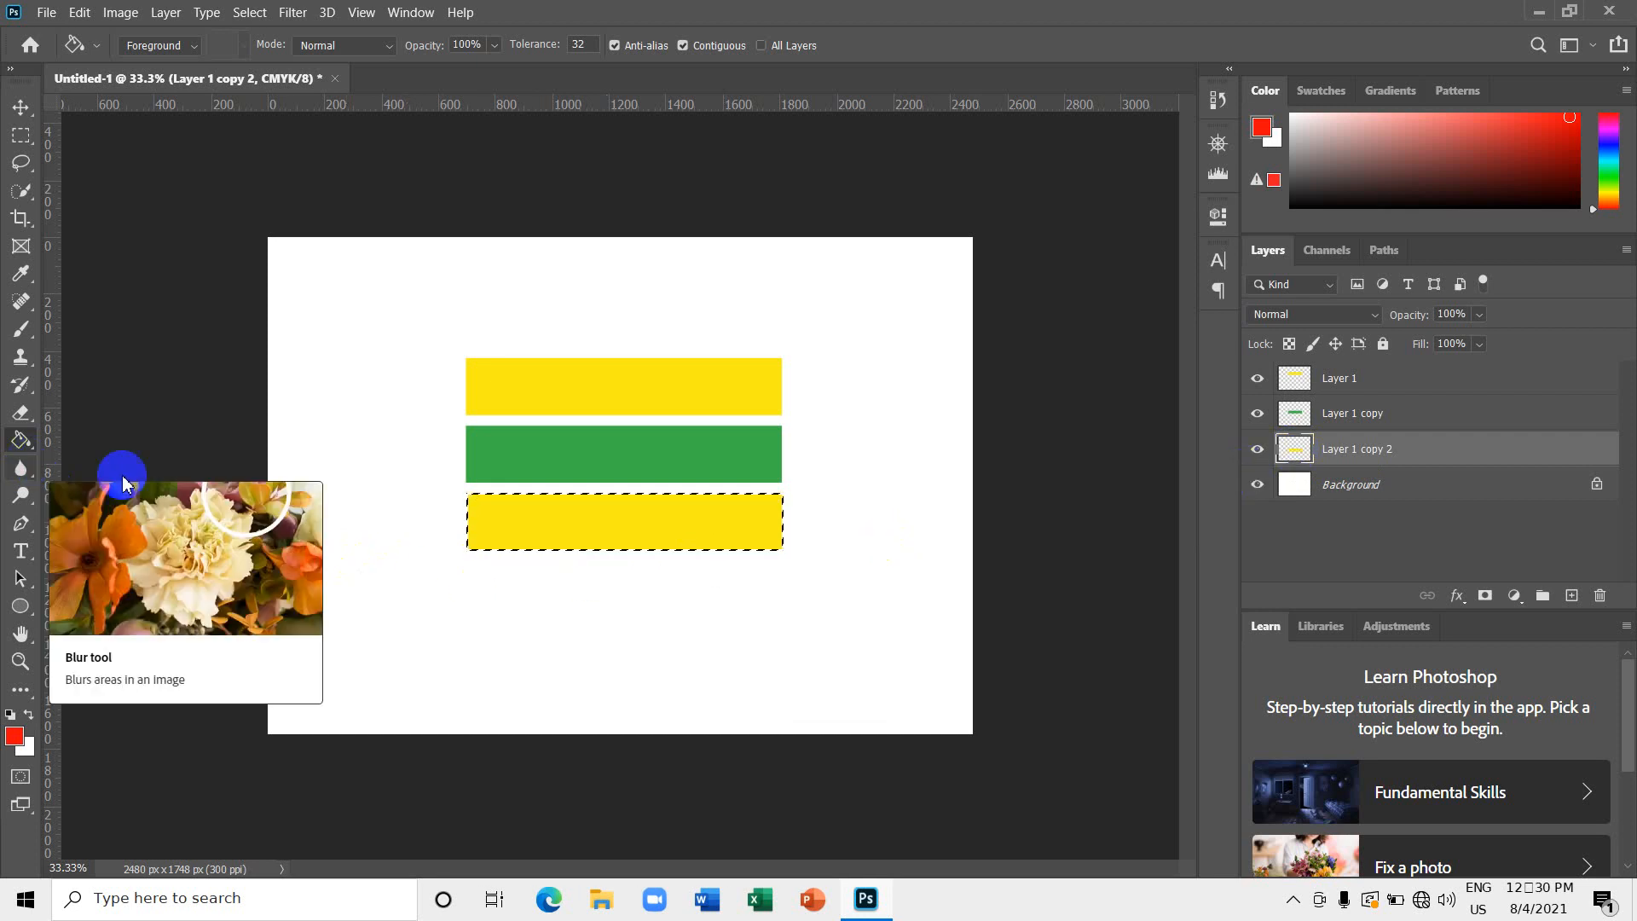
{"action": "left_click", "coordinate": [544, 512]}
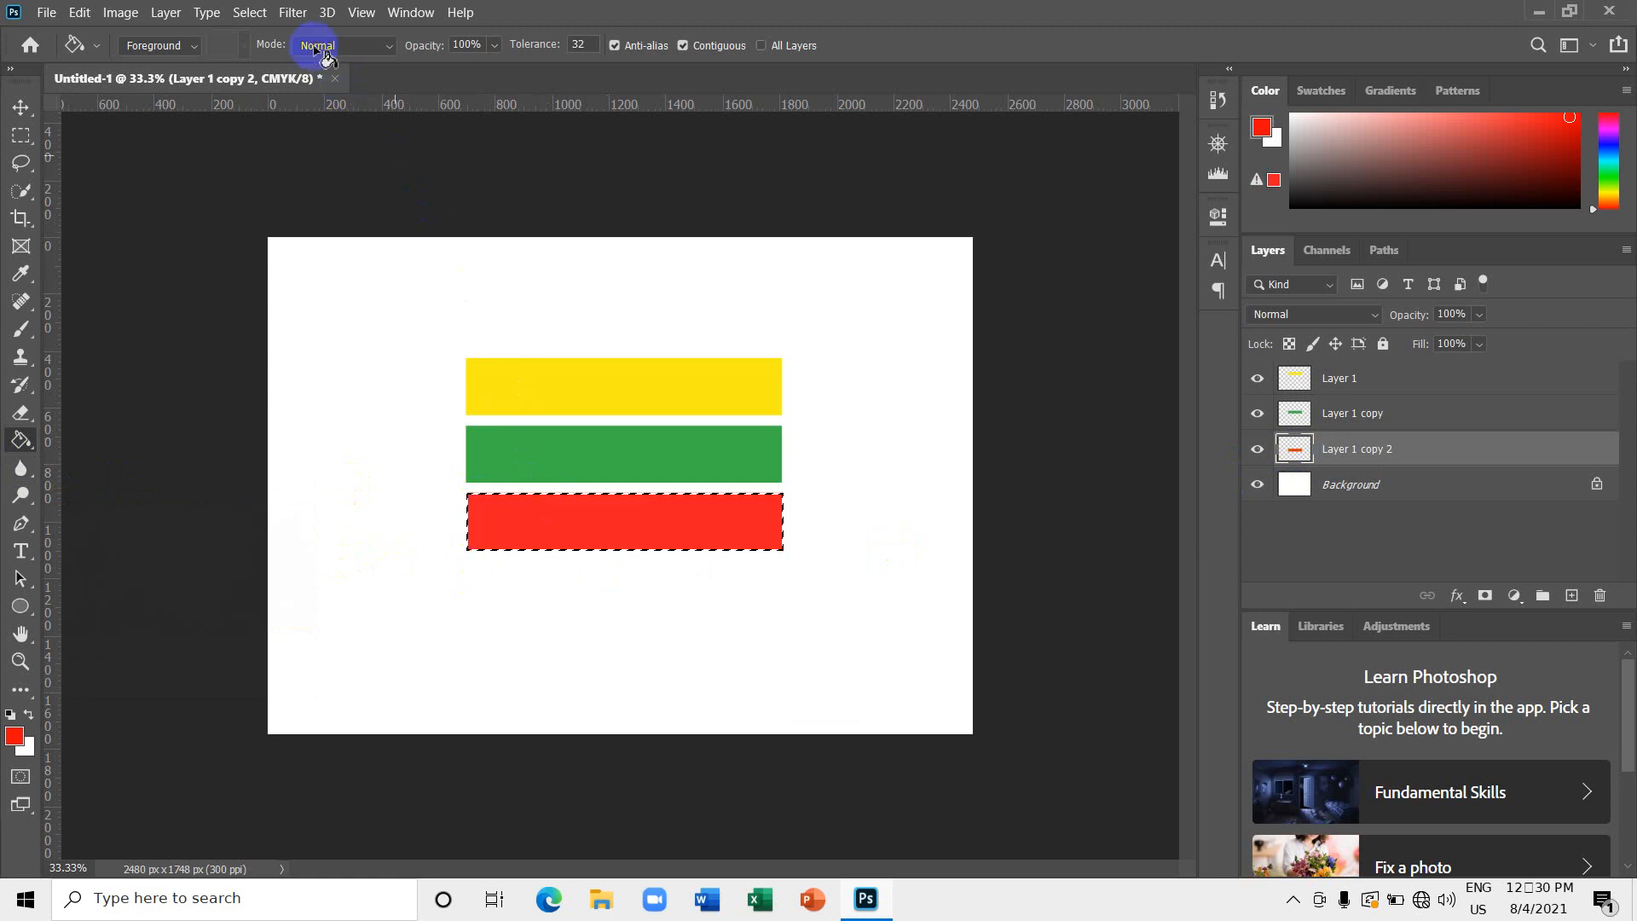
{"action": "left_click", "coordinate": [250, 12]}
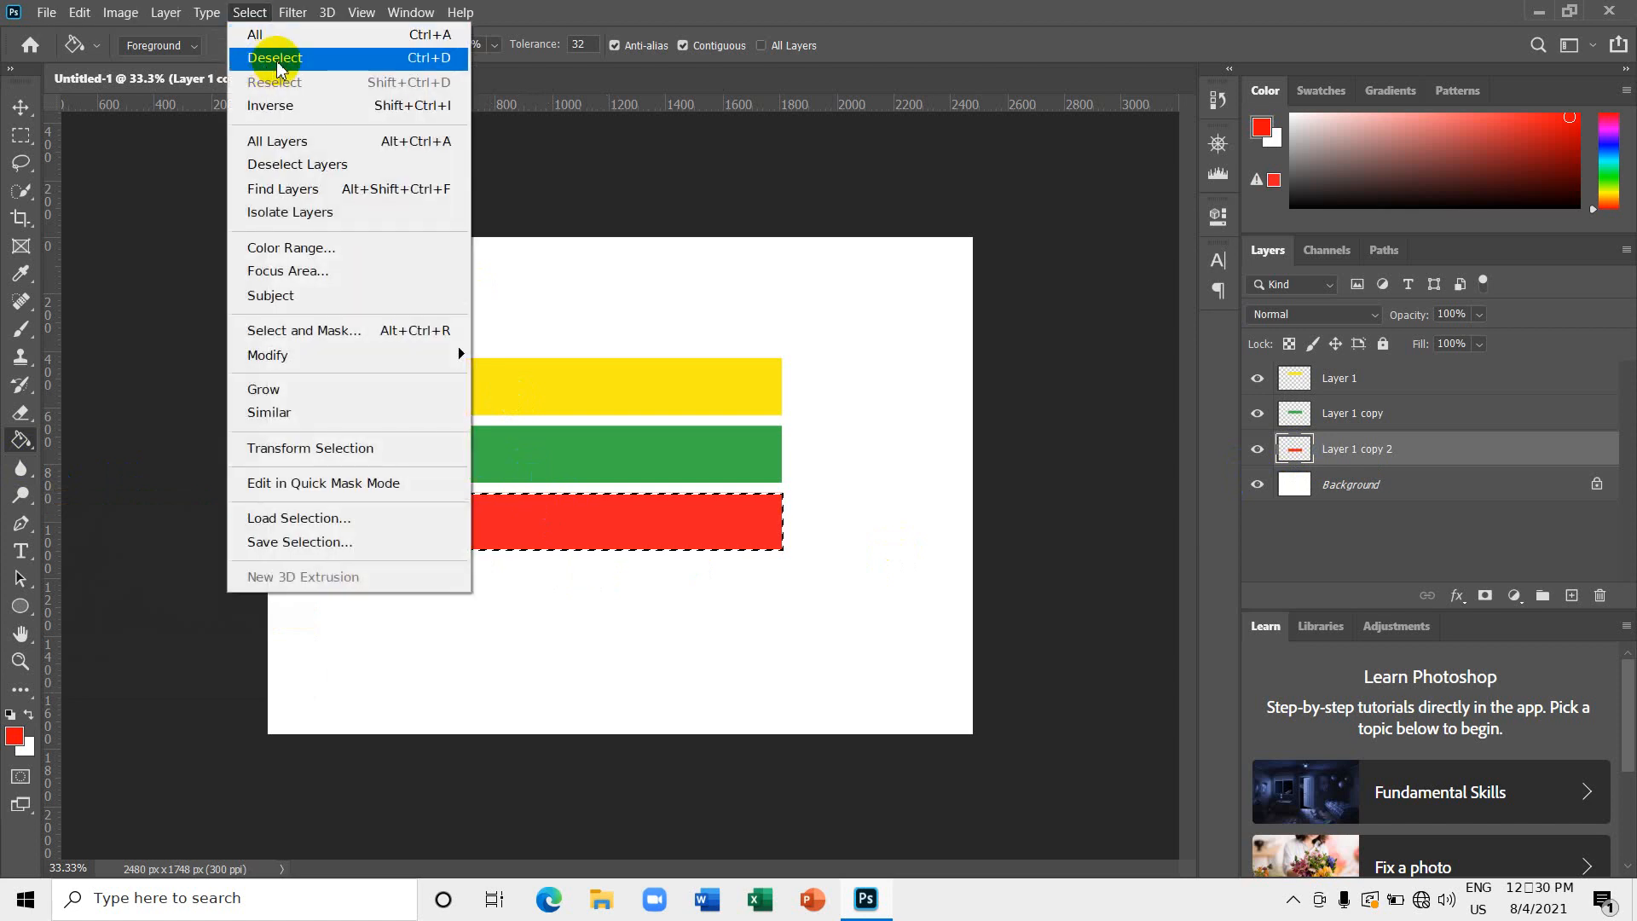
{"action": "left_click", "coordinate": [266, 61]}
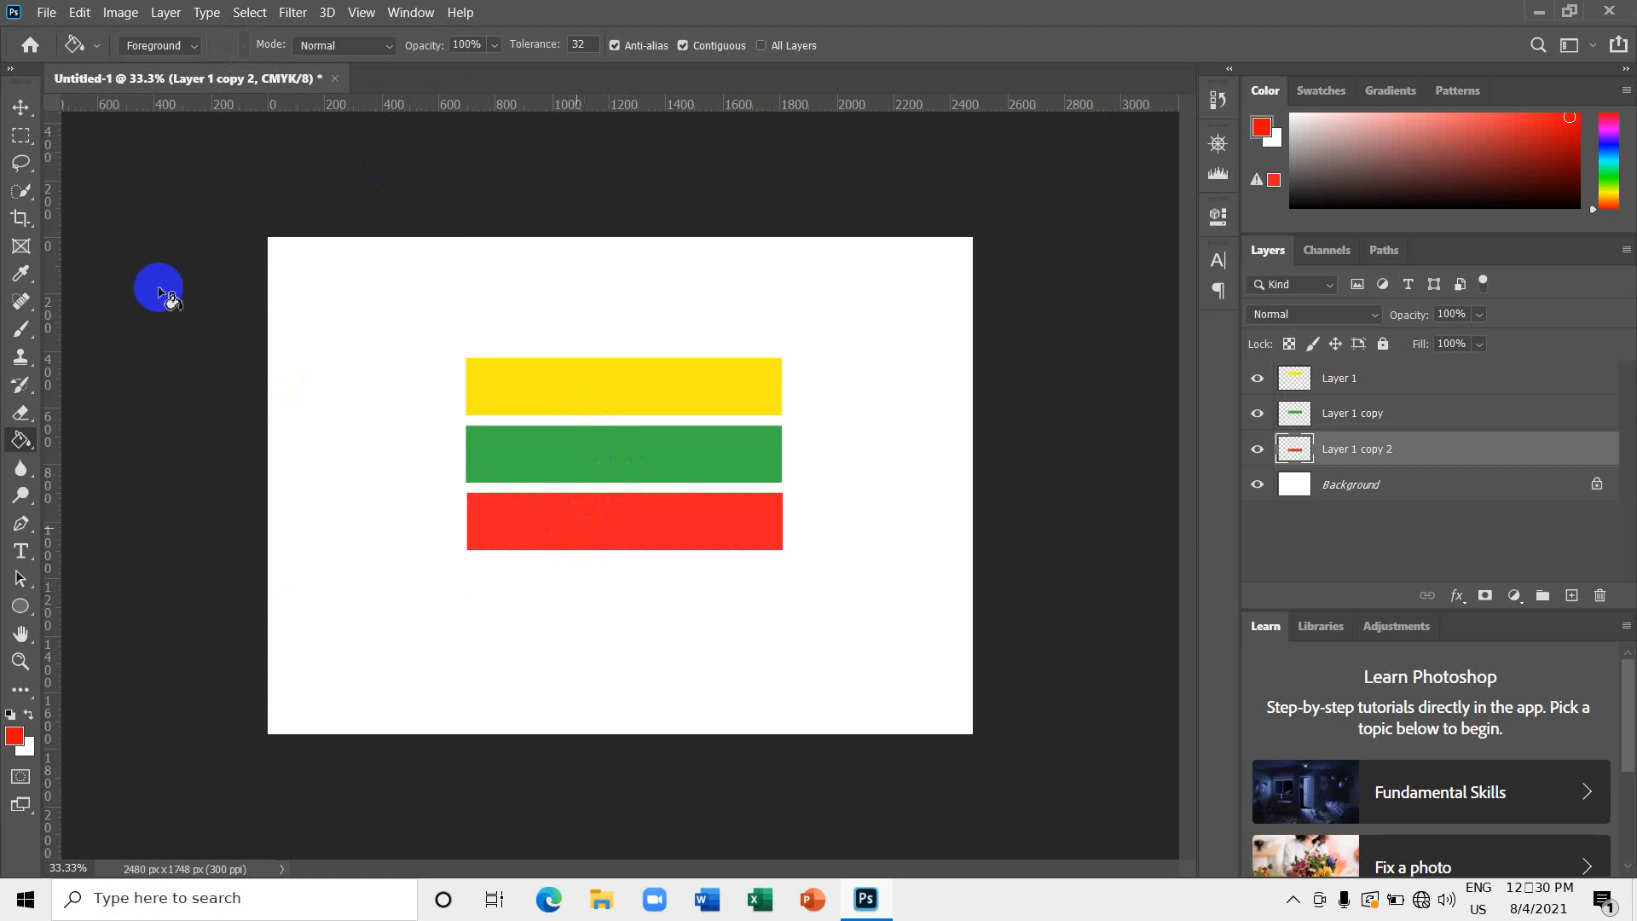
Move the green bar up against the yellow bar and the red bar up against the green one, closing both gaps.
{"action": "left_click", "coordinate": [23, 114]}
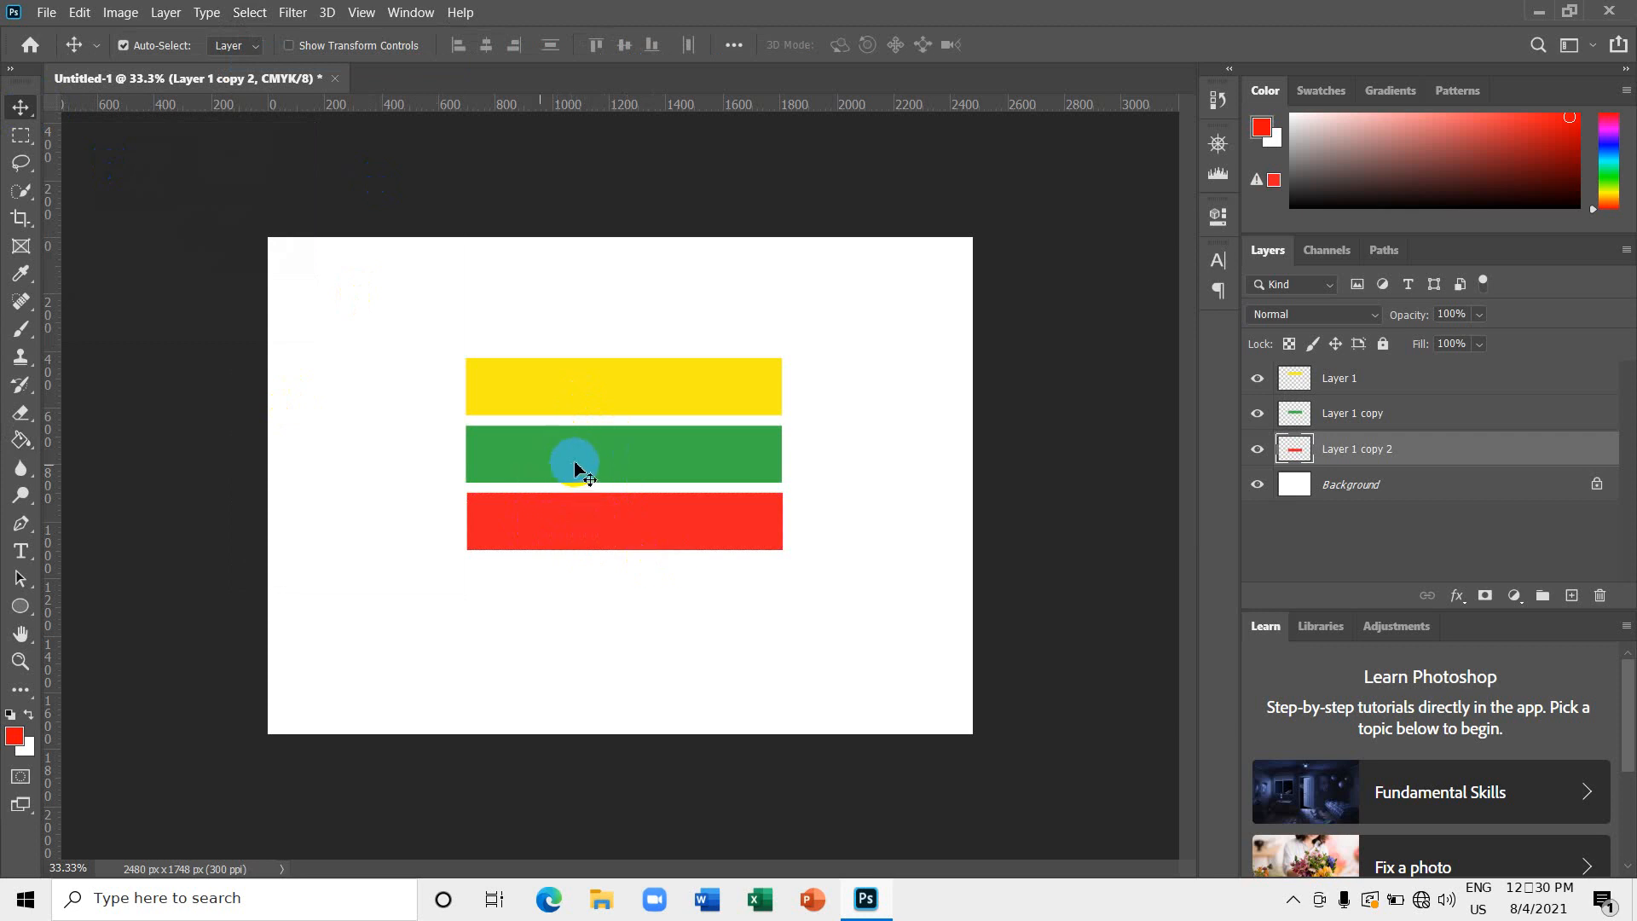
{"action": "left_click_drag", "start_coordinate": [595, 465], "coordinate": [595, 454]}
{"action": "mouse_move", "coordinate": [584, 529]}
{"action": "left_mouse_down"}
{"action": "mouse_move", "coordinate": [585, 494]}
{"action": "mouse_move", "coordinate": [595, 510]}
{"action": "left_mouse_up"}
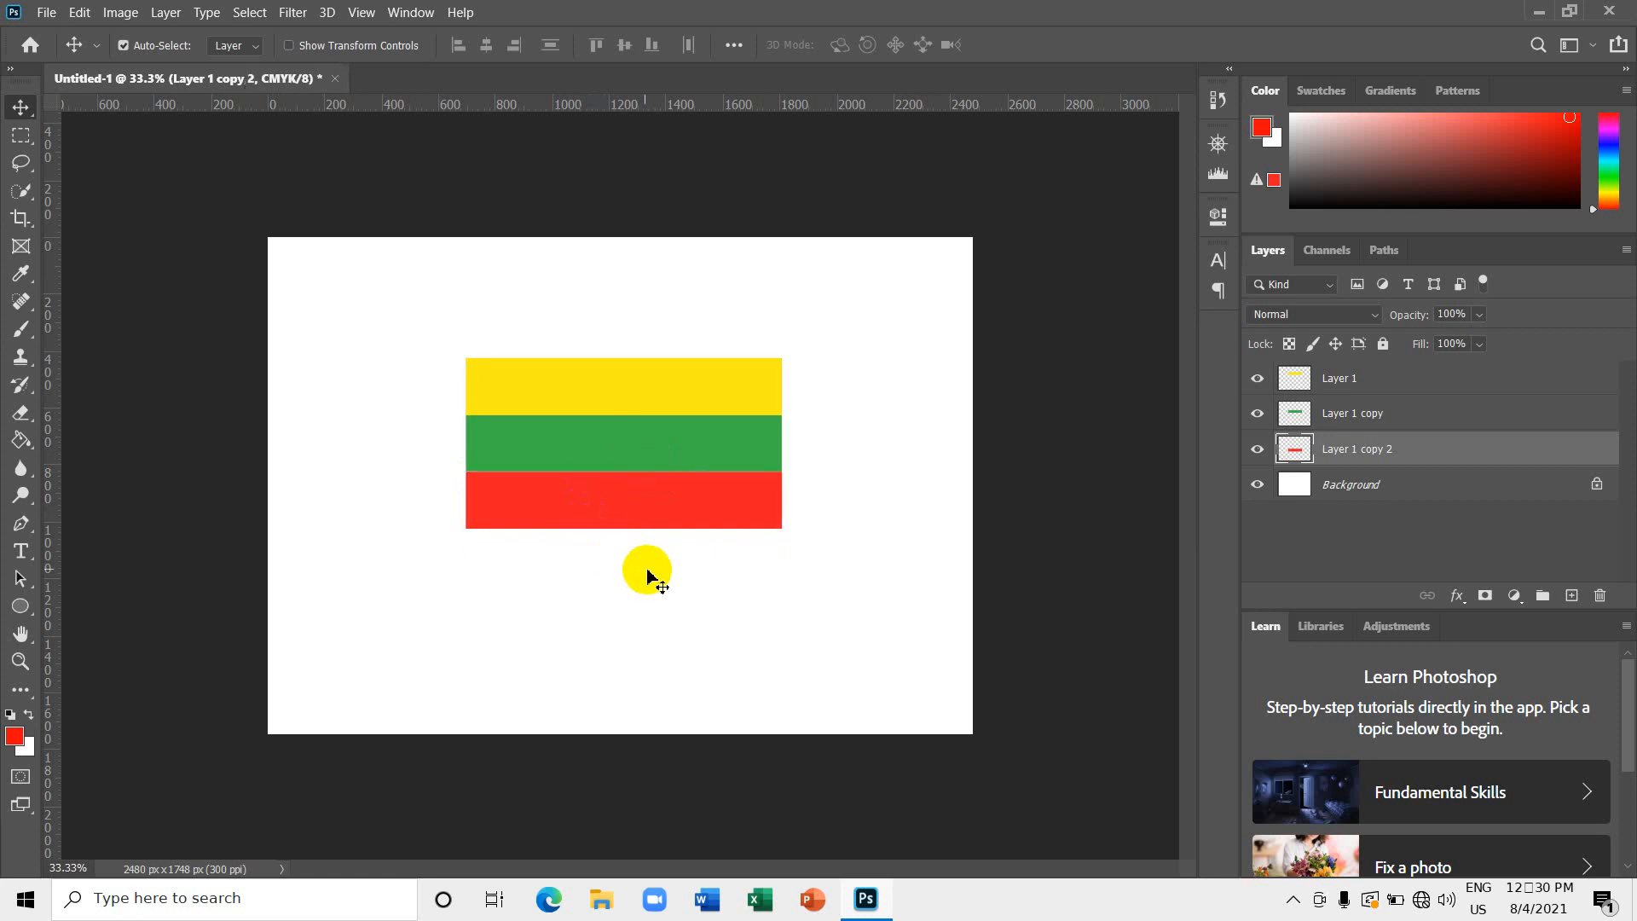
{"action": "key", "text": "Up"}
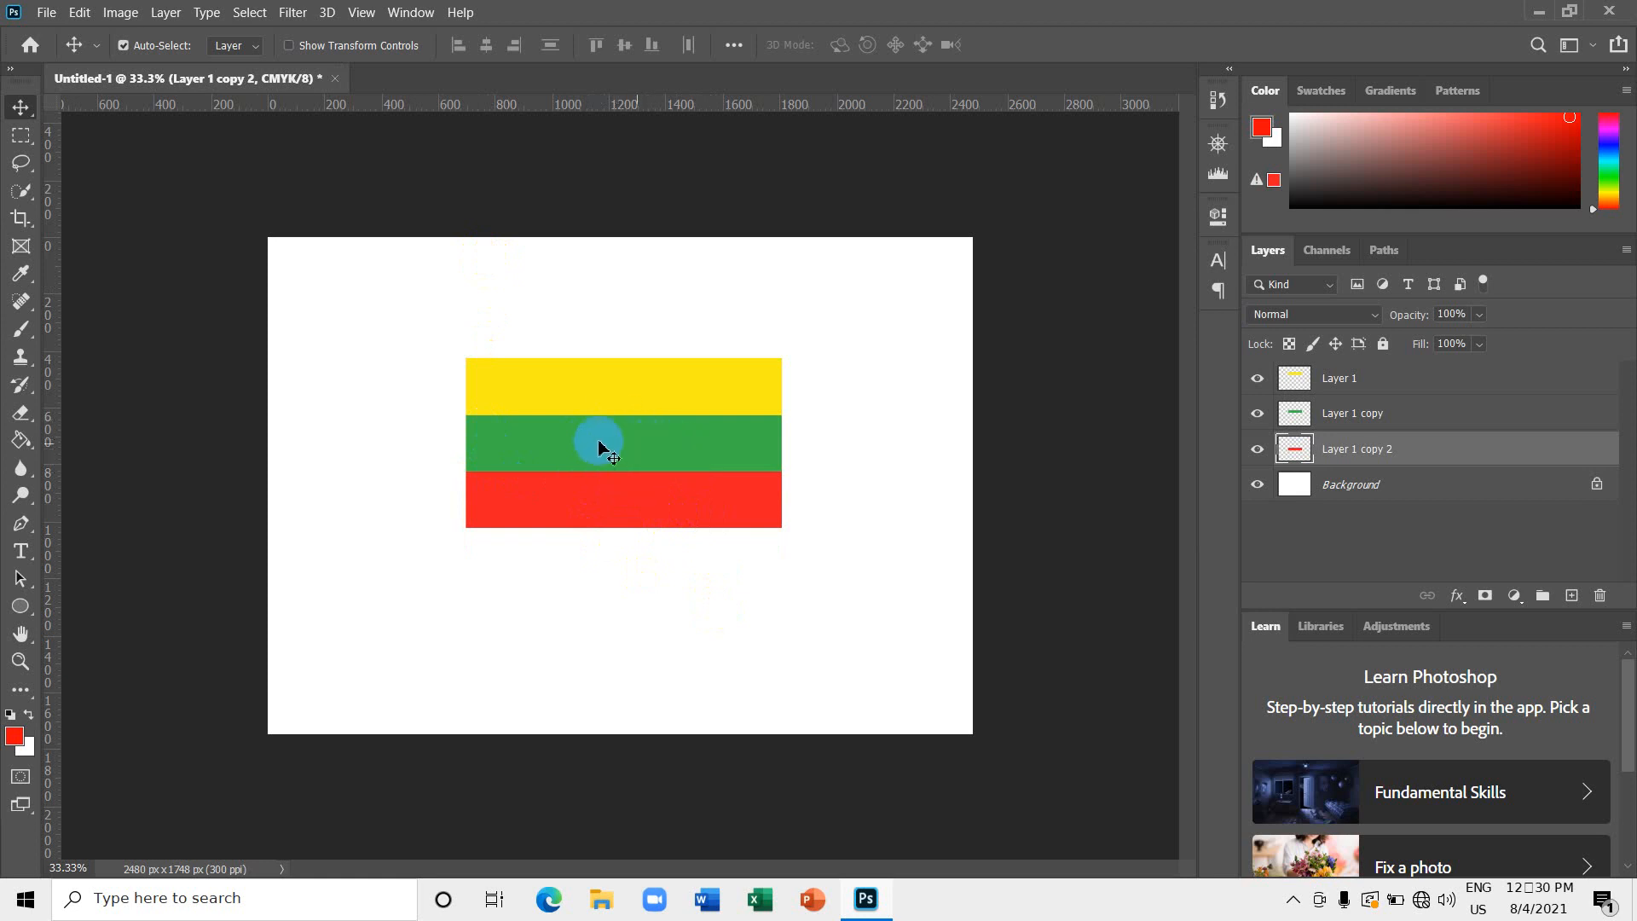
Add an empty layer above Layer 1 and convert the locked Background into a regular layer.
{"action": "left_click", "coordinate": [1412, 383]}
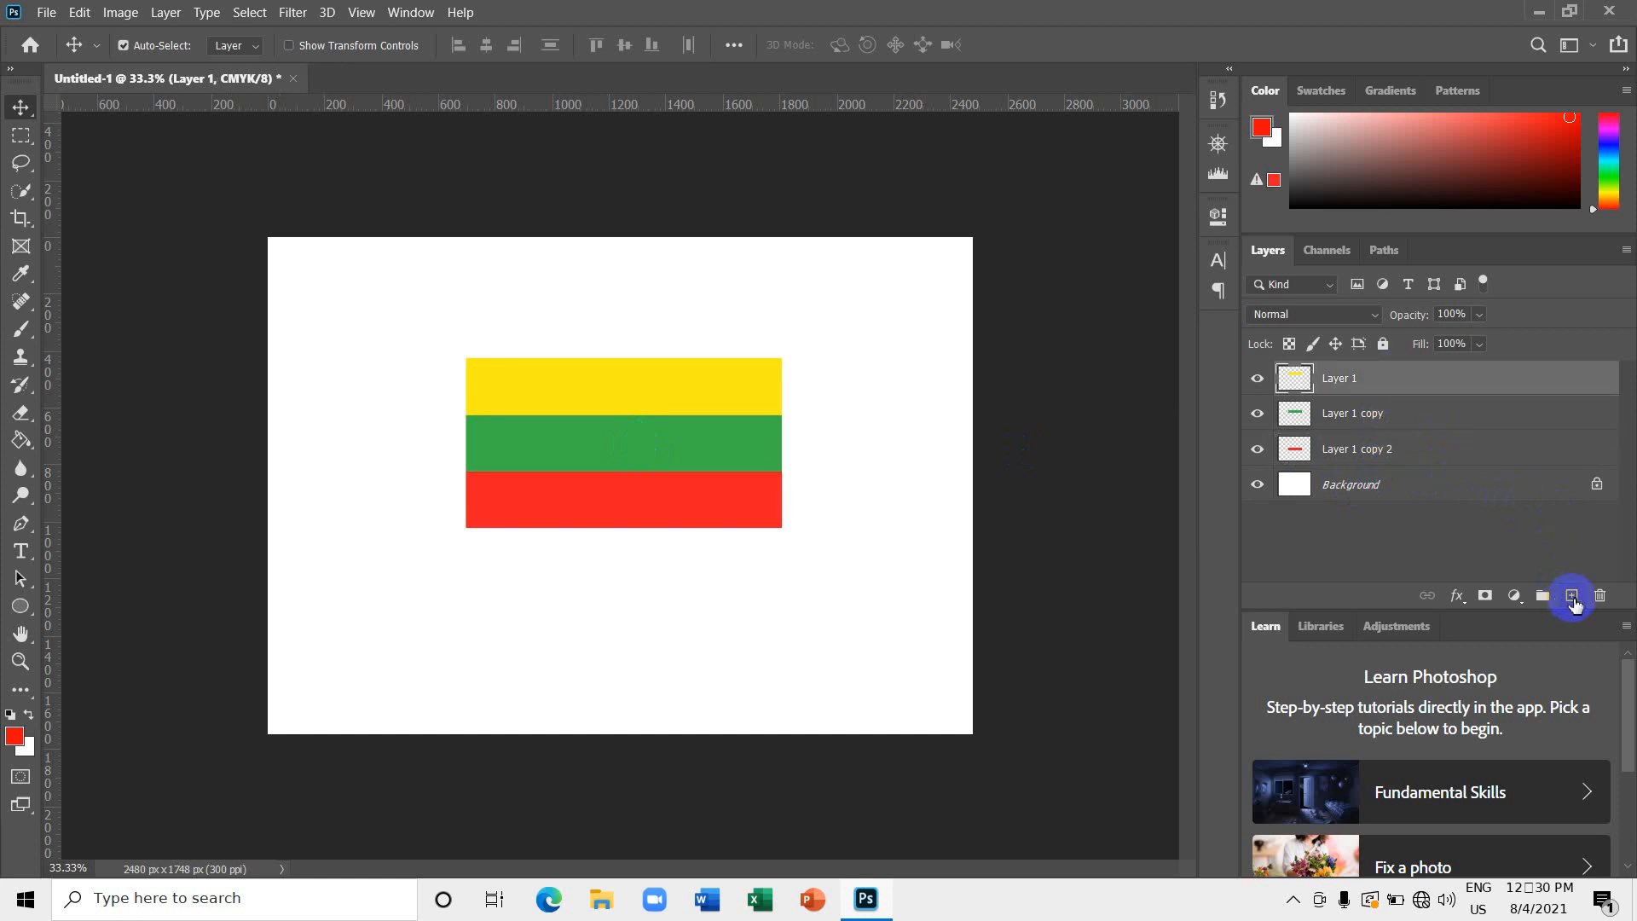
{"action": "left_click", "coordinate": [1572, 596]}
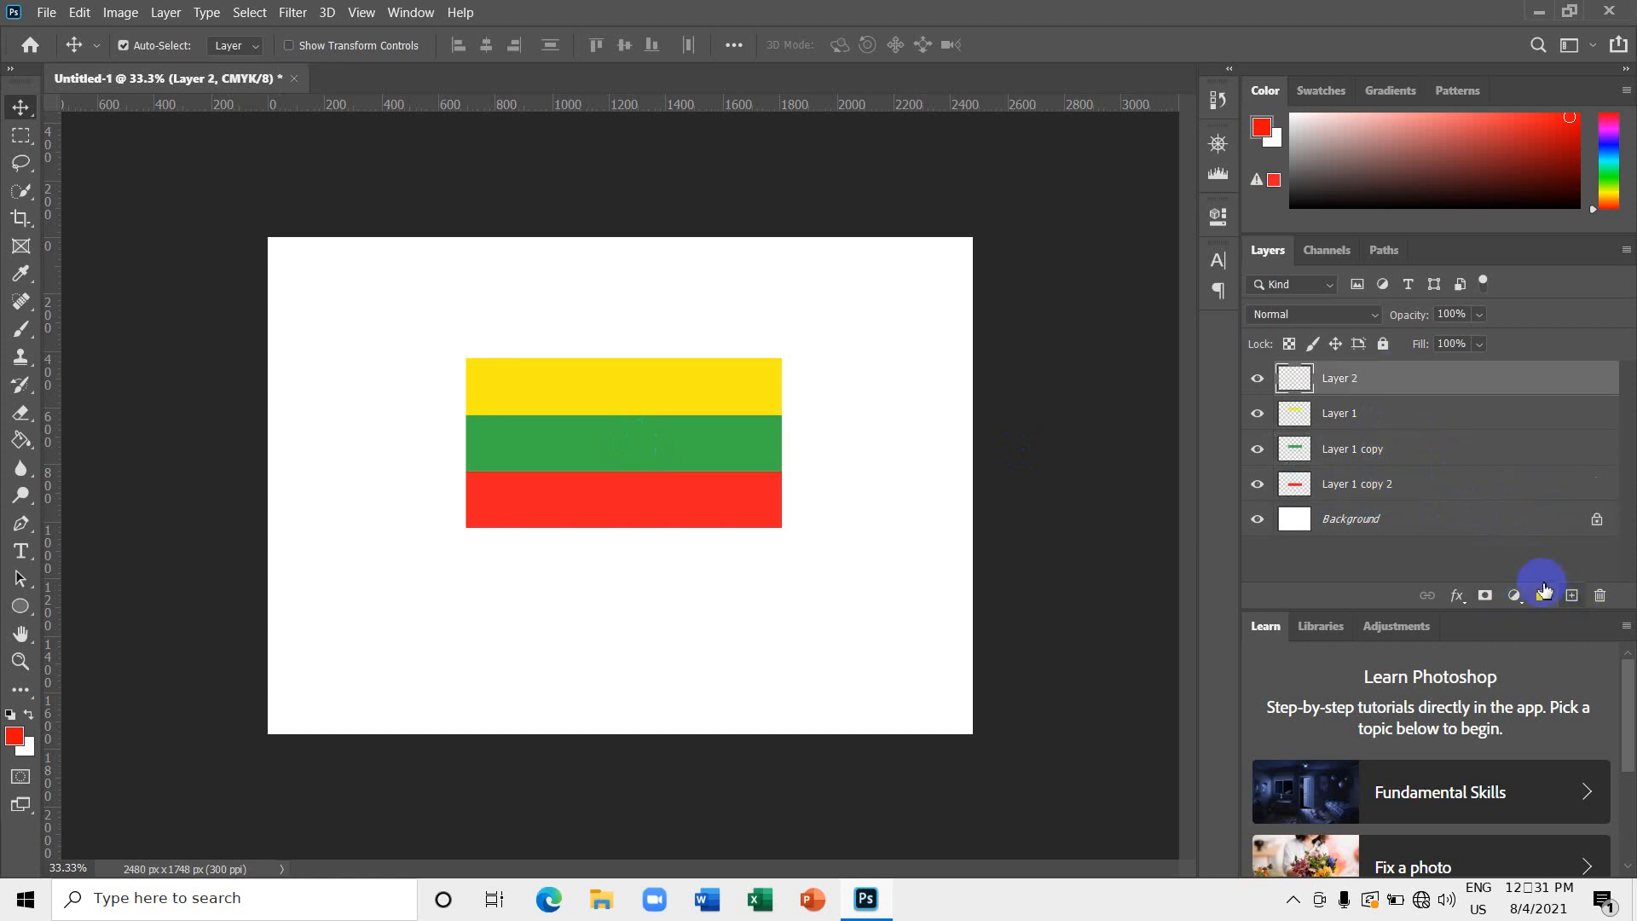
{"action": "left_click", "coordinate": [1359, 527]}
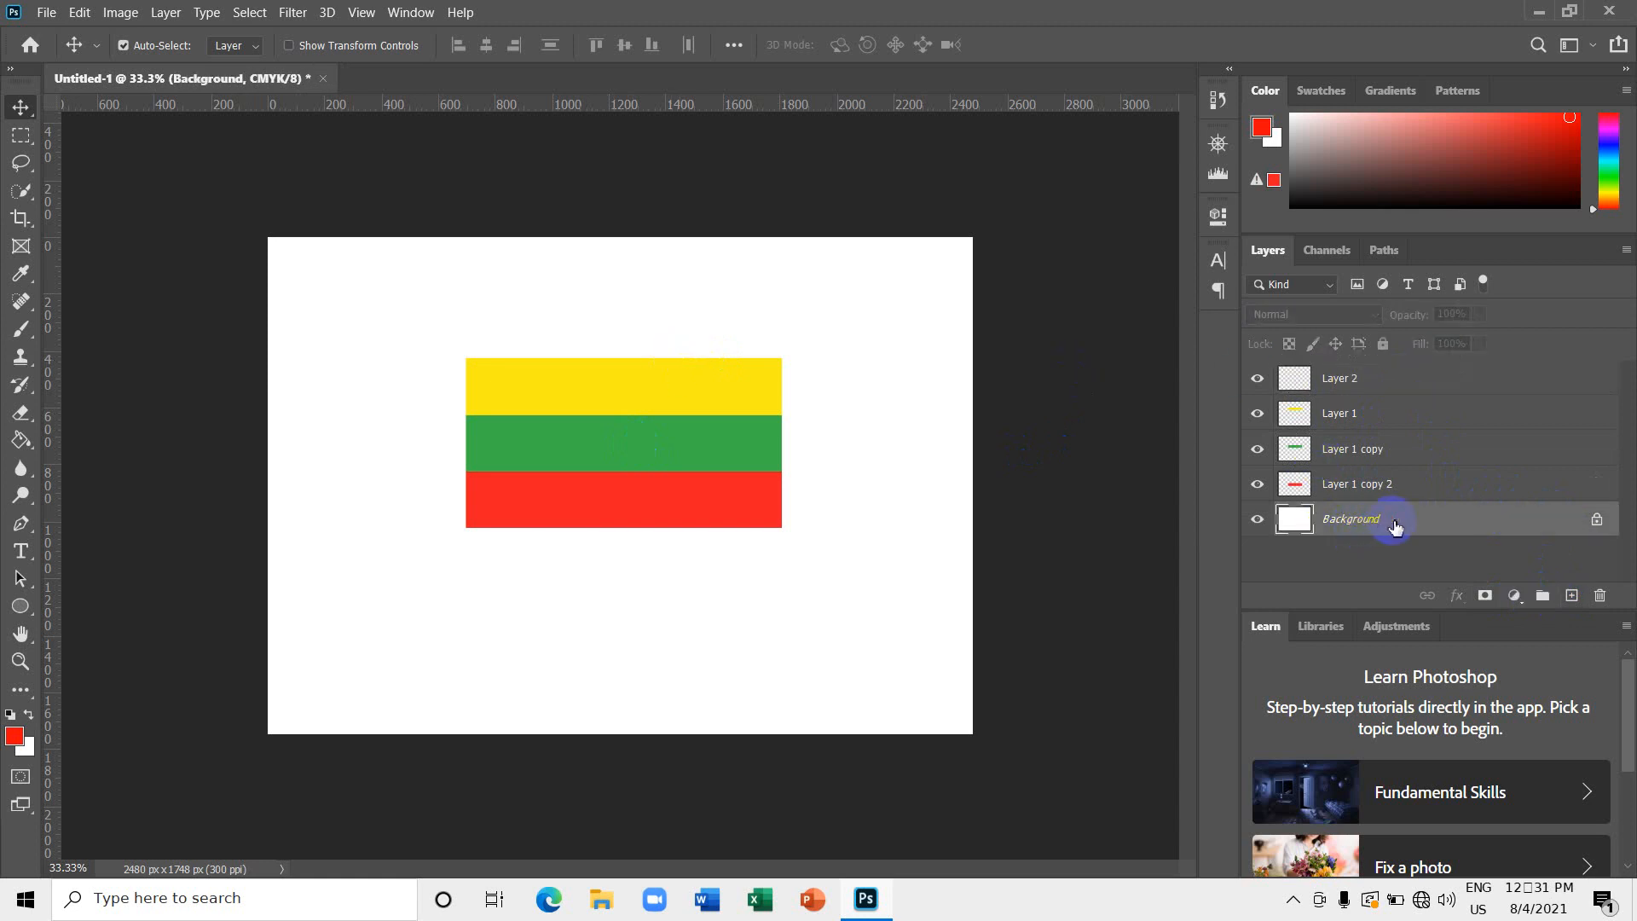
{"action": "double_click", "coordinate": [1374, 515]}
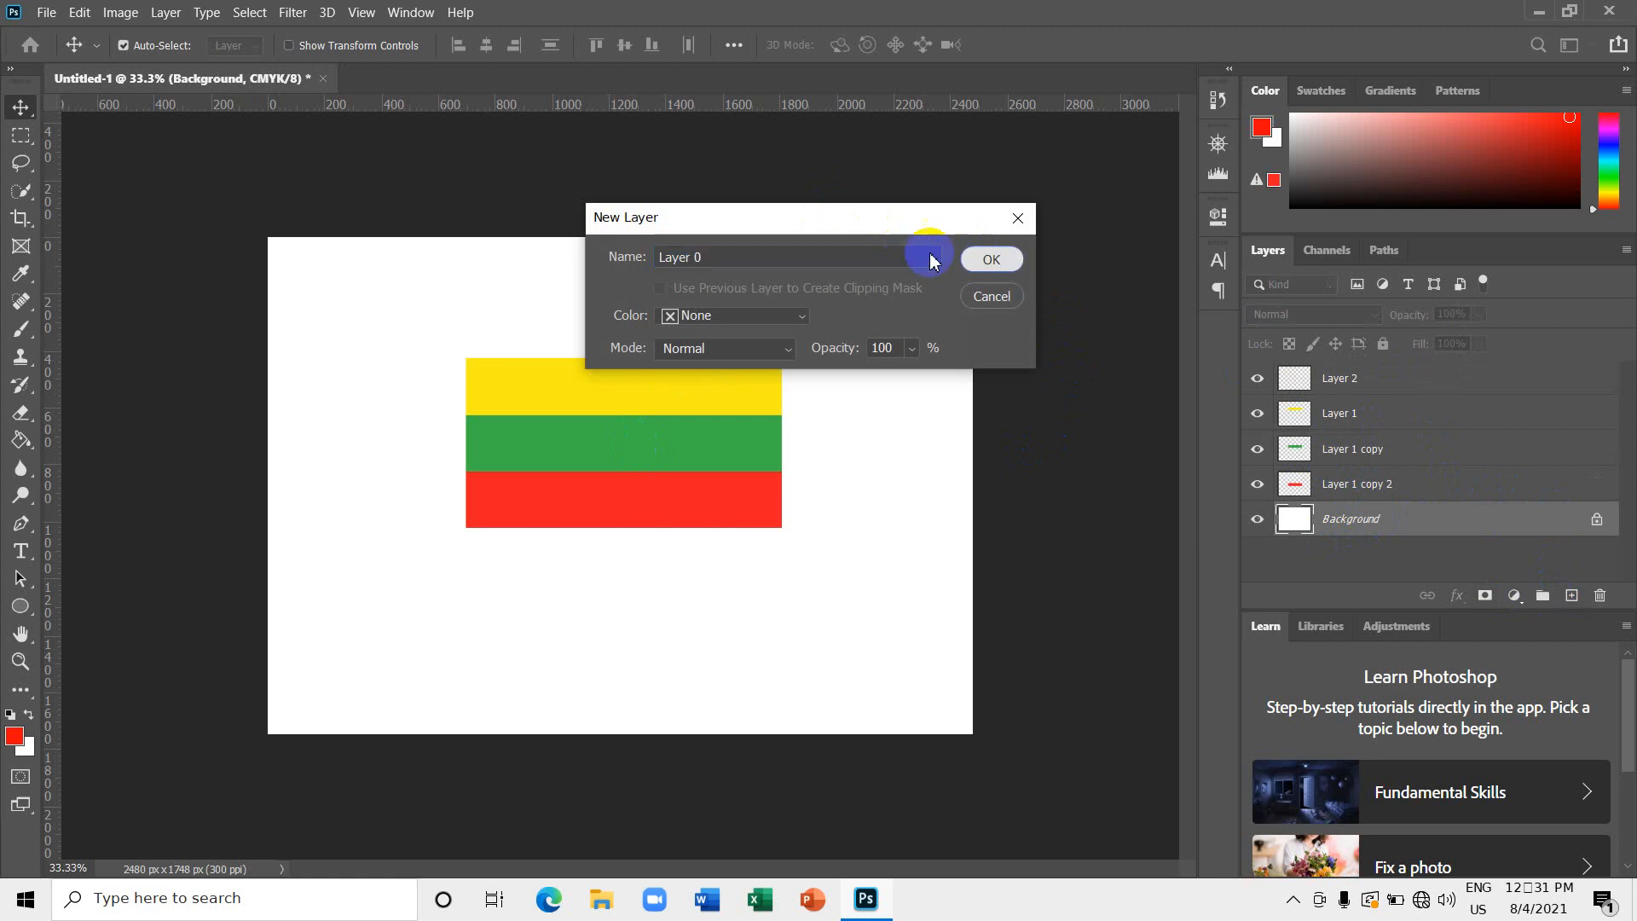
{"action": "key", "text": "Escape"}
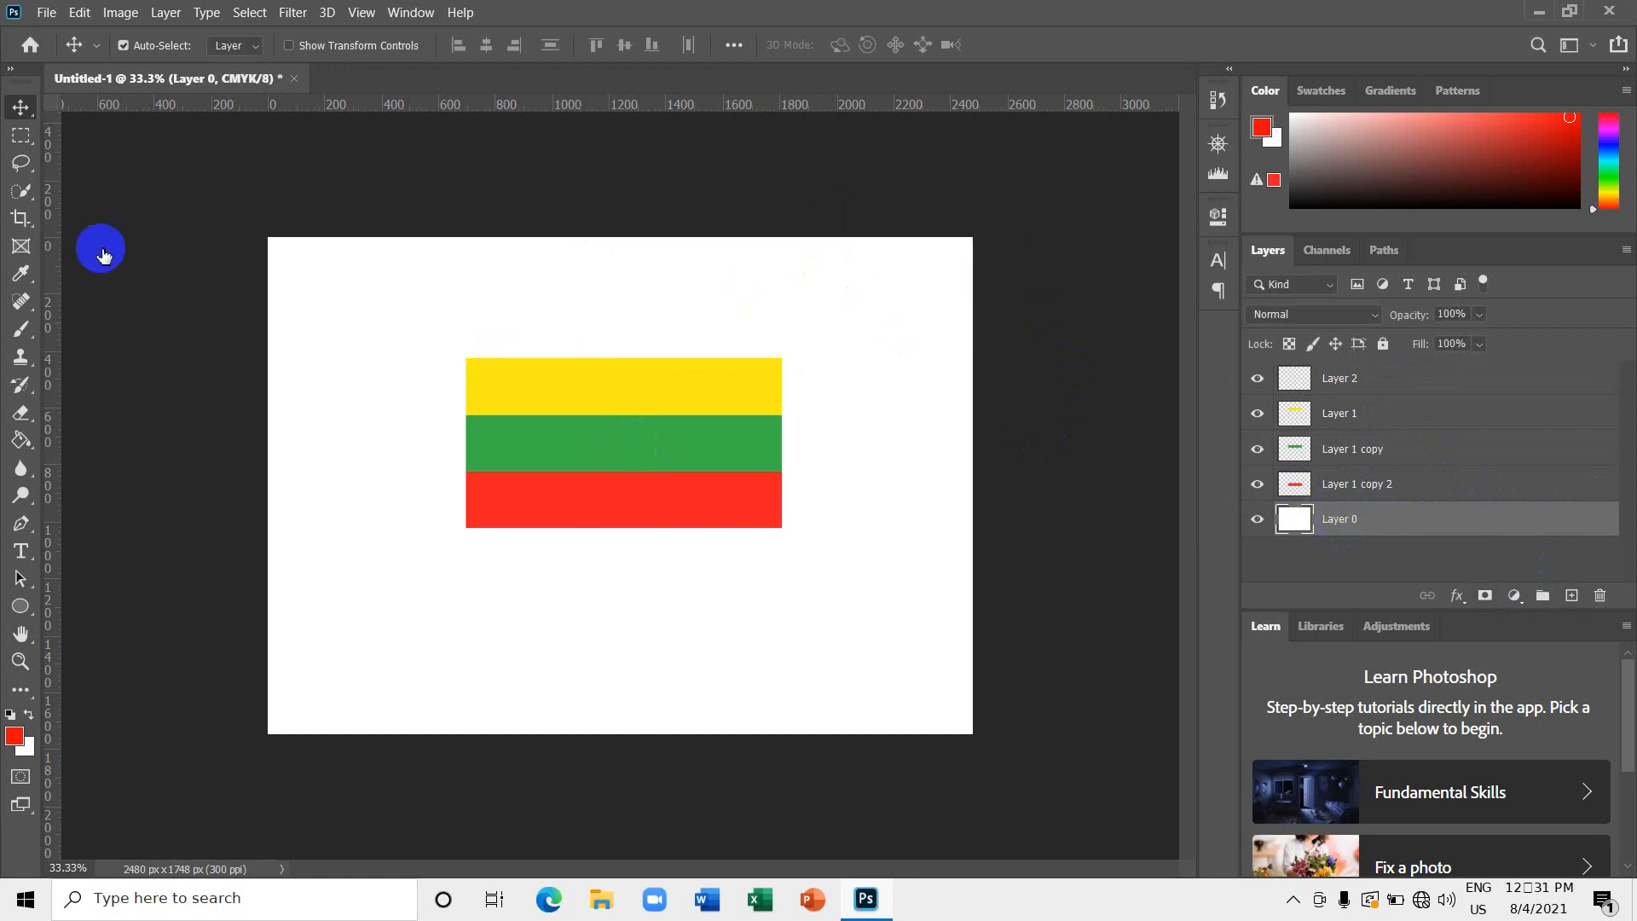
Show the transform controls for the white background layer and place a vertical guide through the canvas's horizontal center.
{"action": "left_click", "coordinate": [289, 45]}
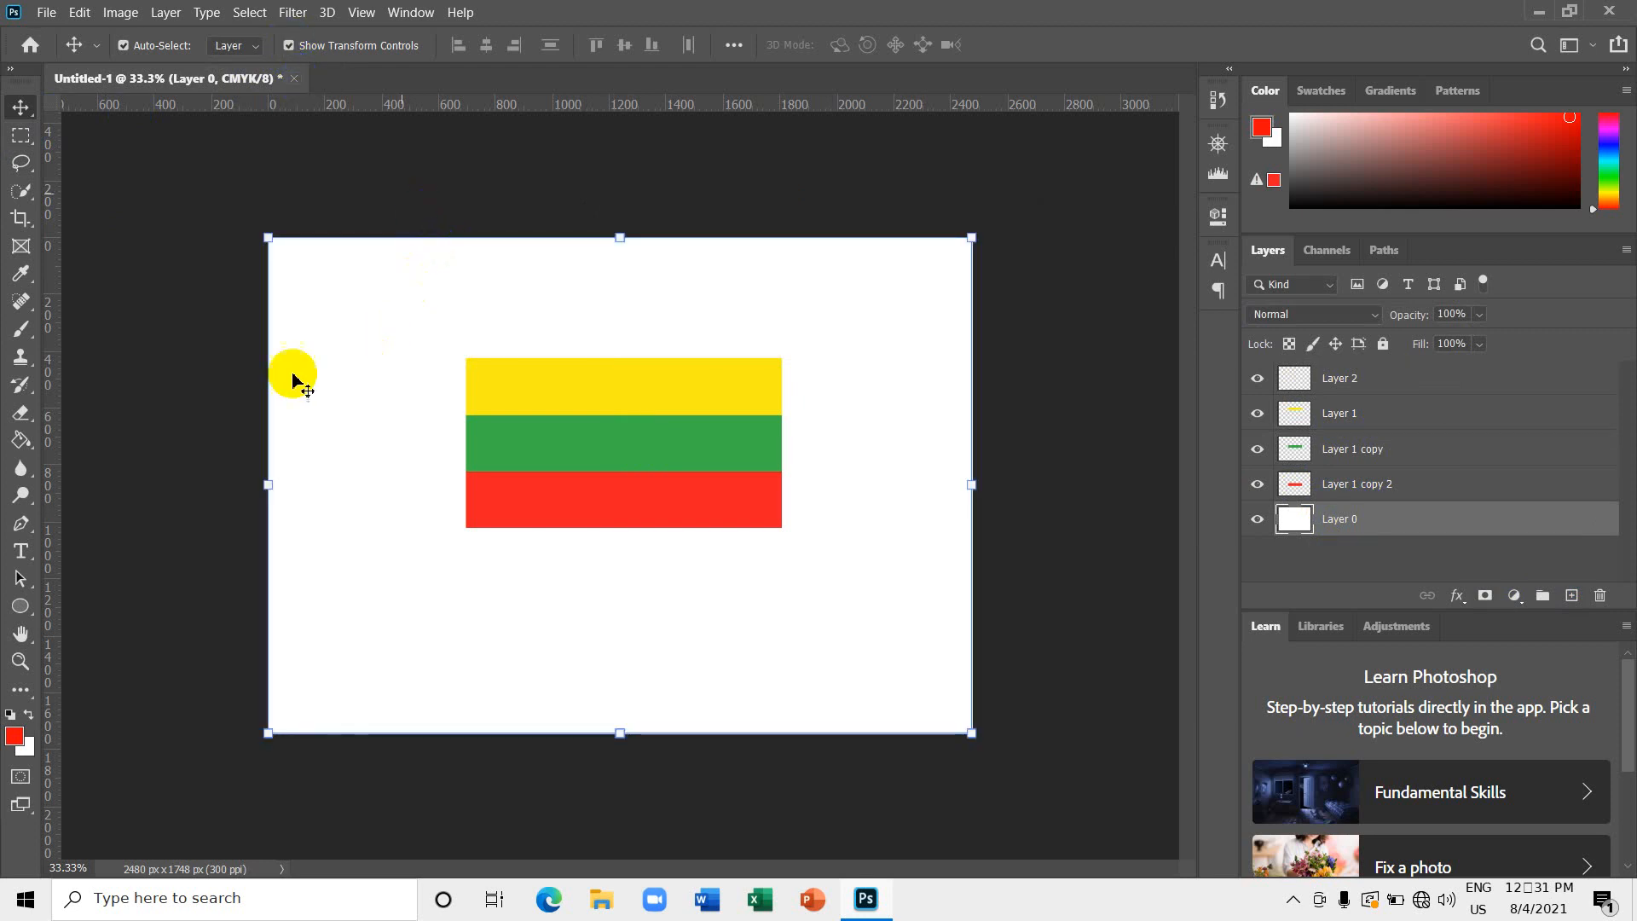
{"action": "left_click_drag", "start_coordinate": [51, 409], "coordinate": [618, 415]}
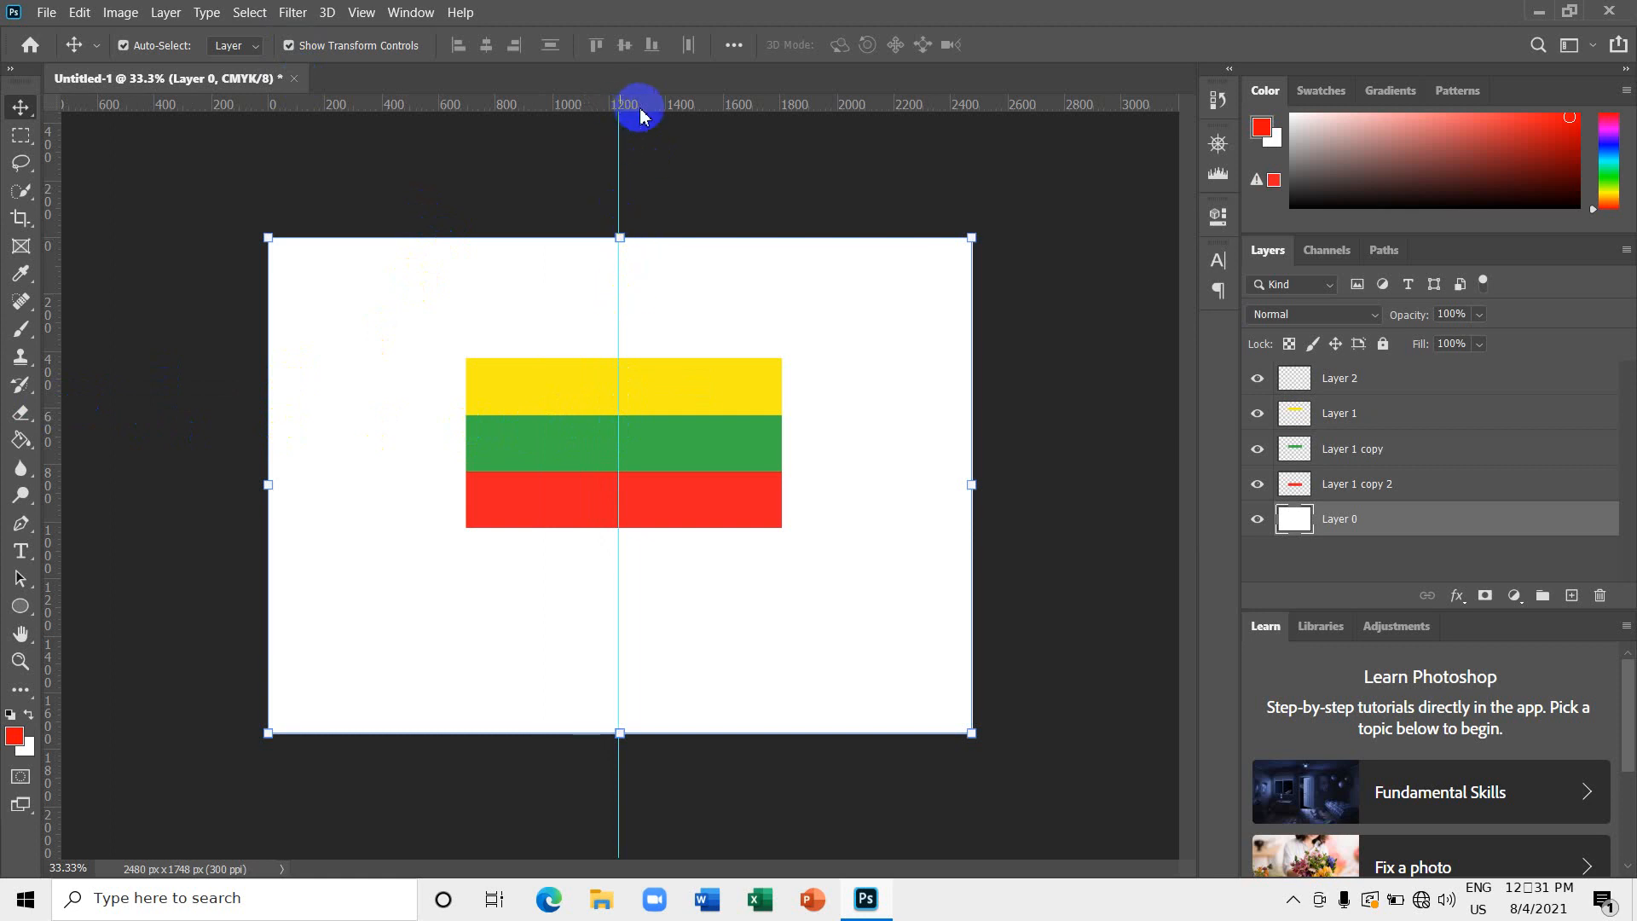
Place a horizontal guide through the vertical center of the canvas.
{"action": "left_click_drag", "start_coordinate": [648, 107], "coordinate": [655, 493]}
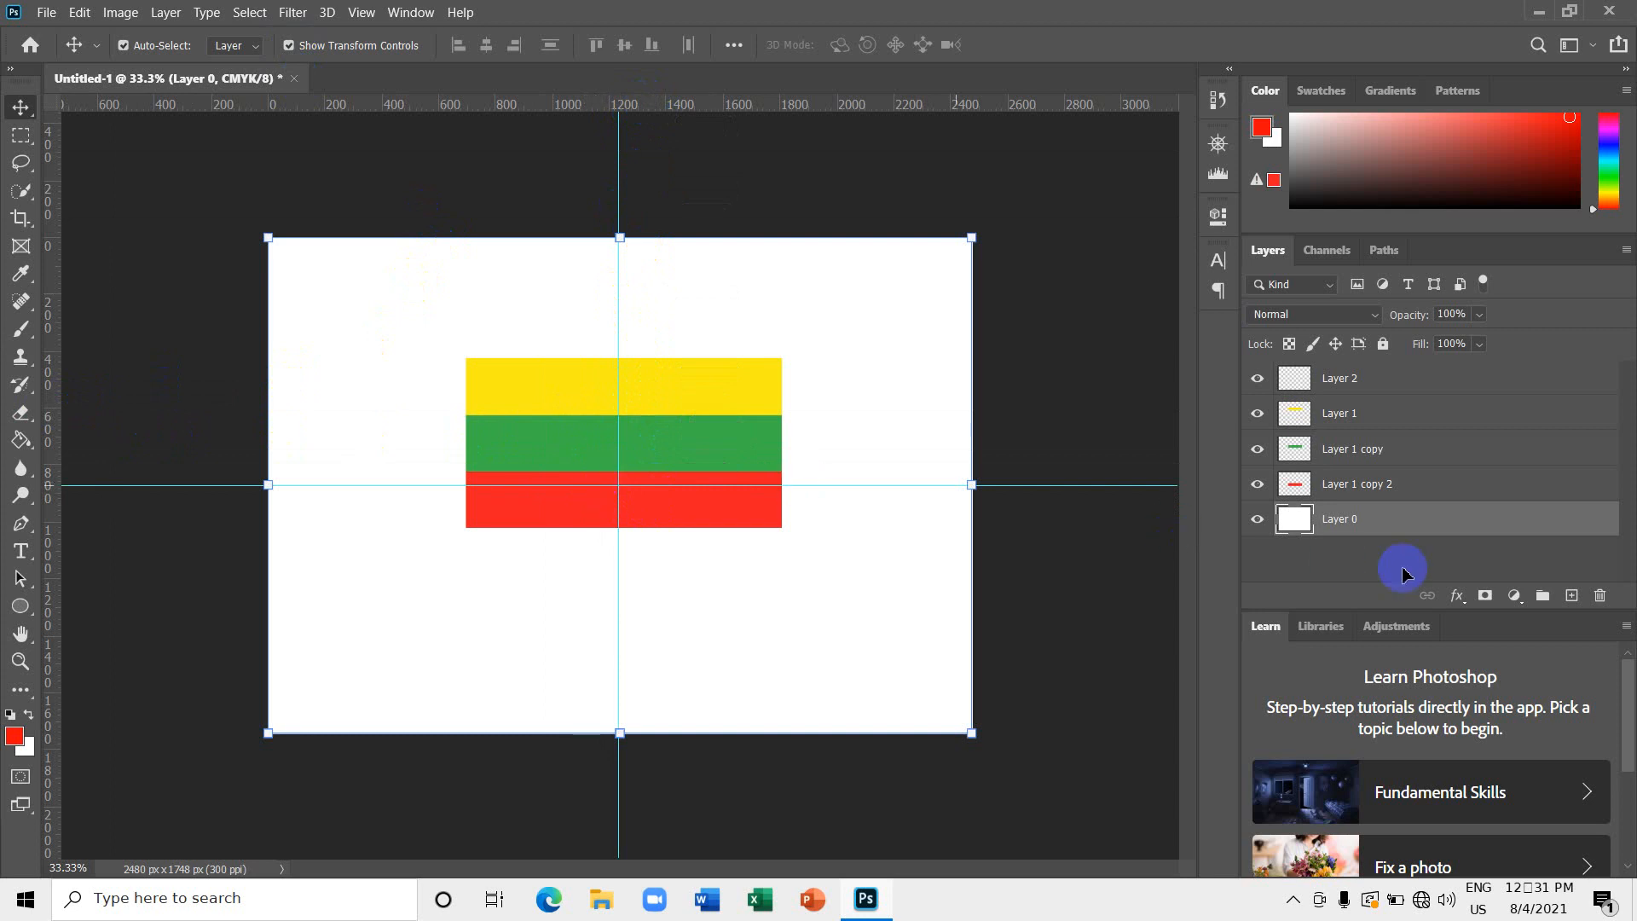
{"action": "left_click", "coordinate": [1399, 484]}
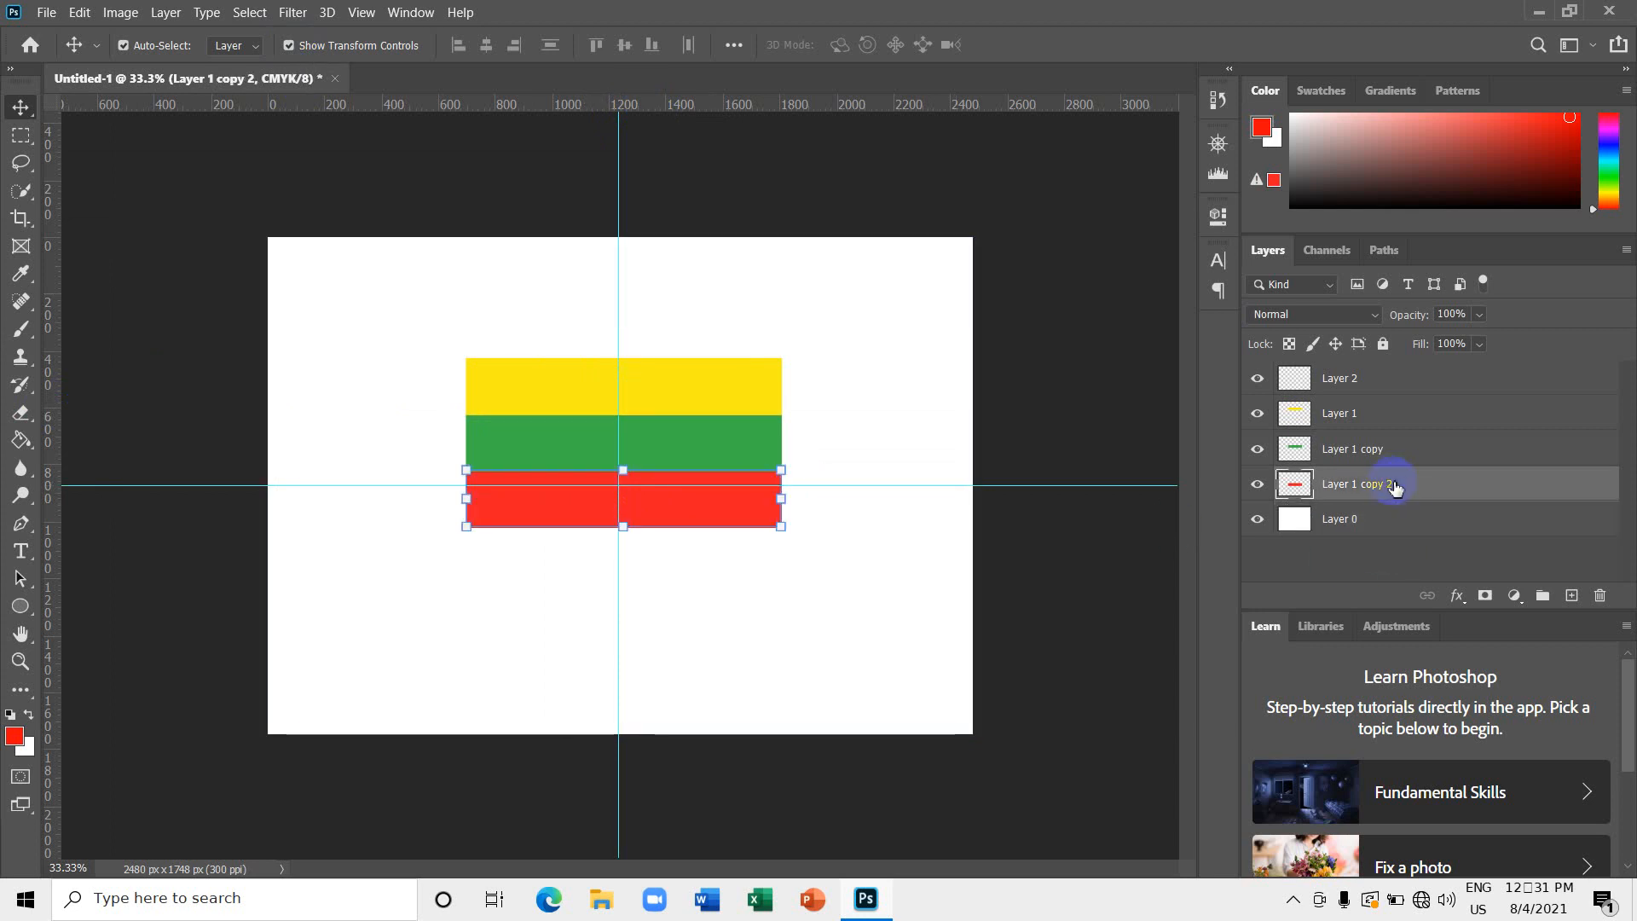
{"action": "left_click", "coordinate": [1383, 378], "text": "shift"}
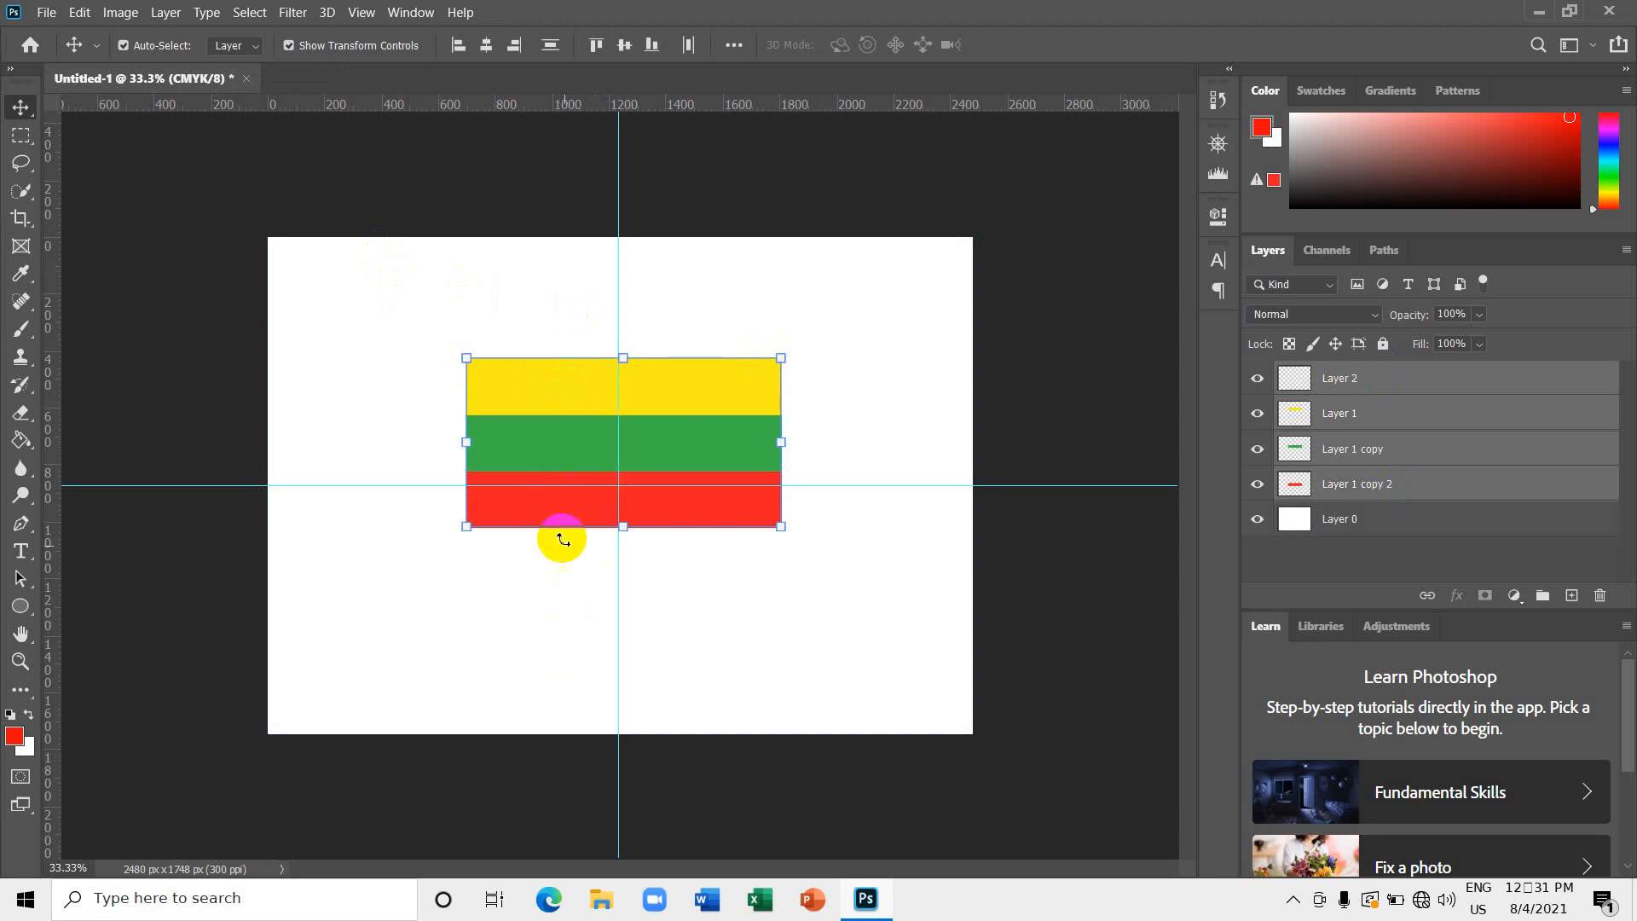
{"action": "left_click_drag", "start_coordinate": [577, 616], "coordinate": [581, 665]}
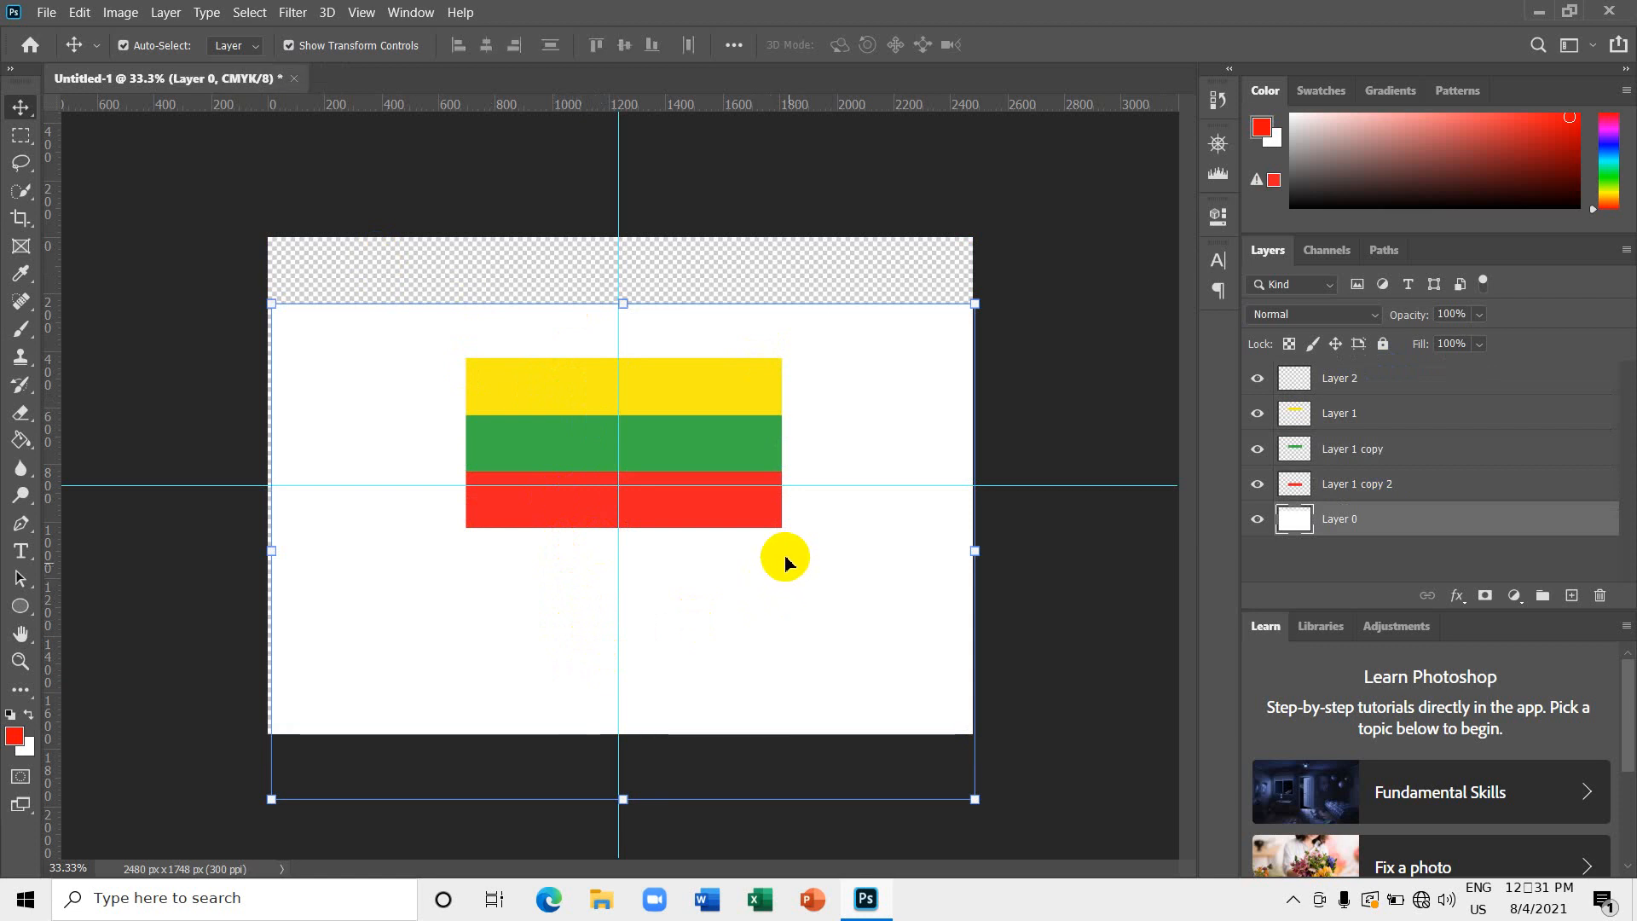
{"action": "key", "text": "ctrl+z"}
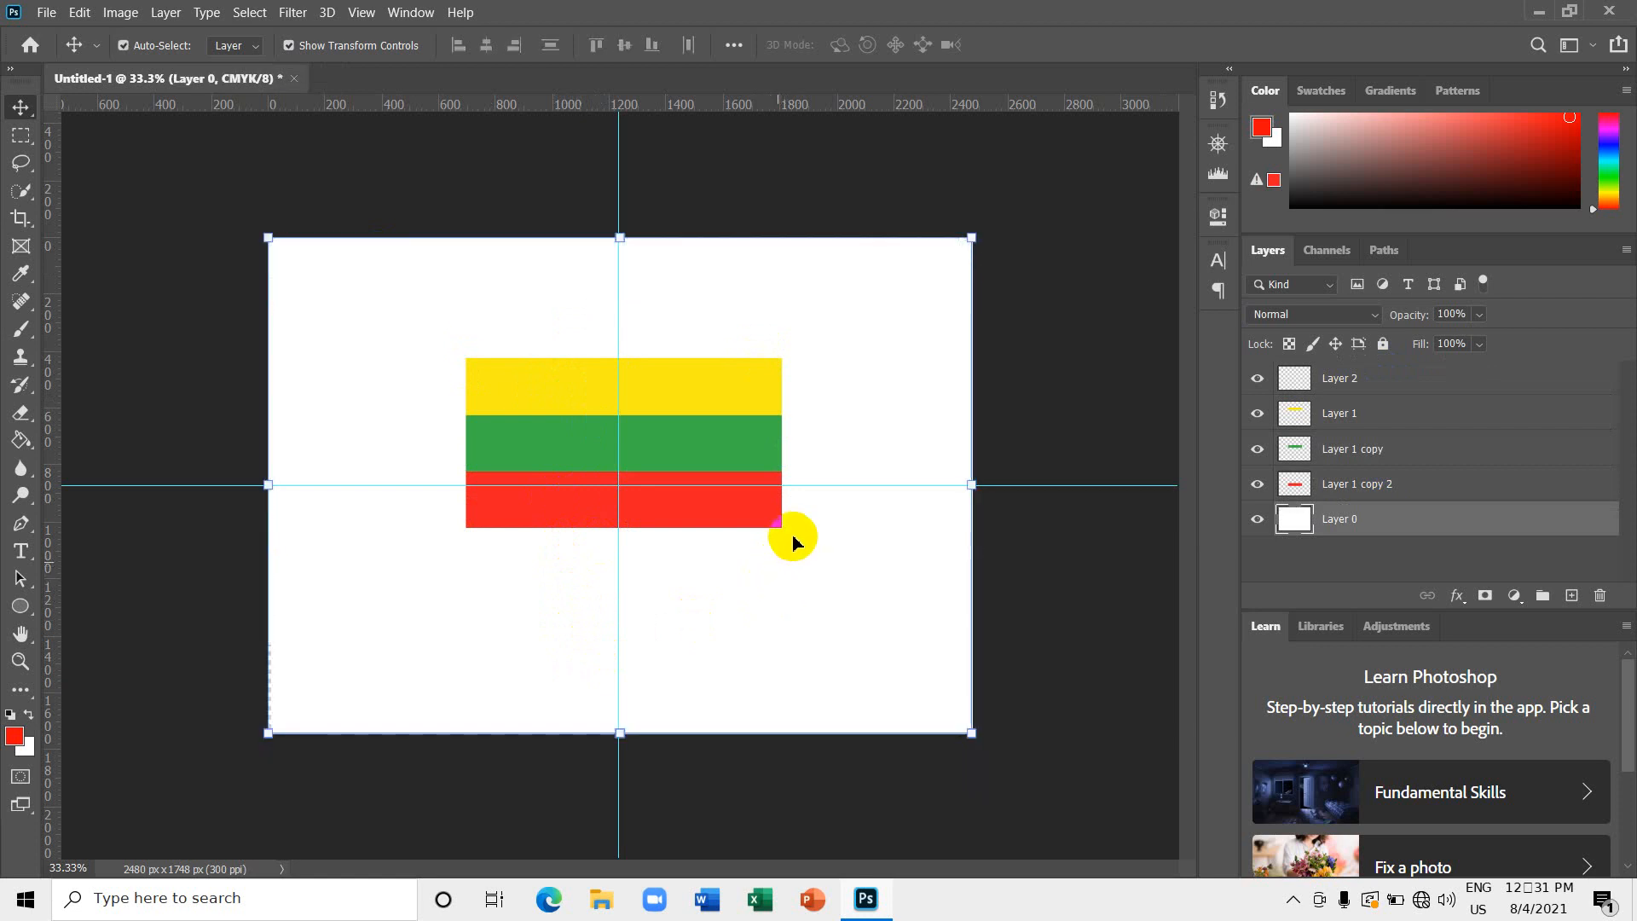
{"action": "left_click", "coordinate": [1361, 481]}
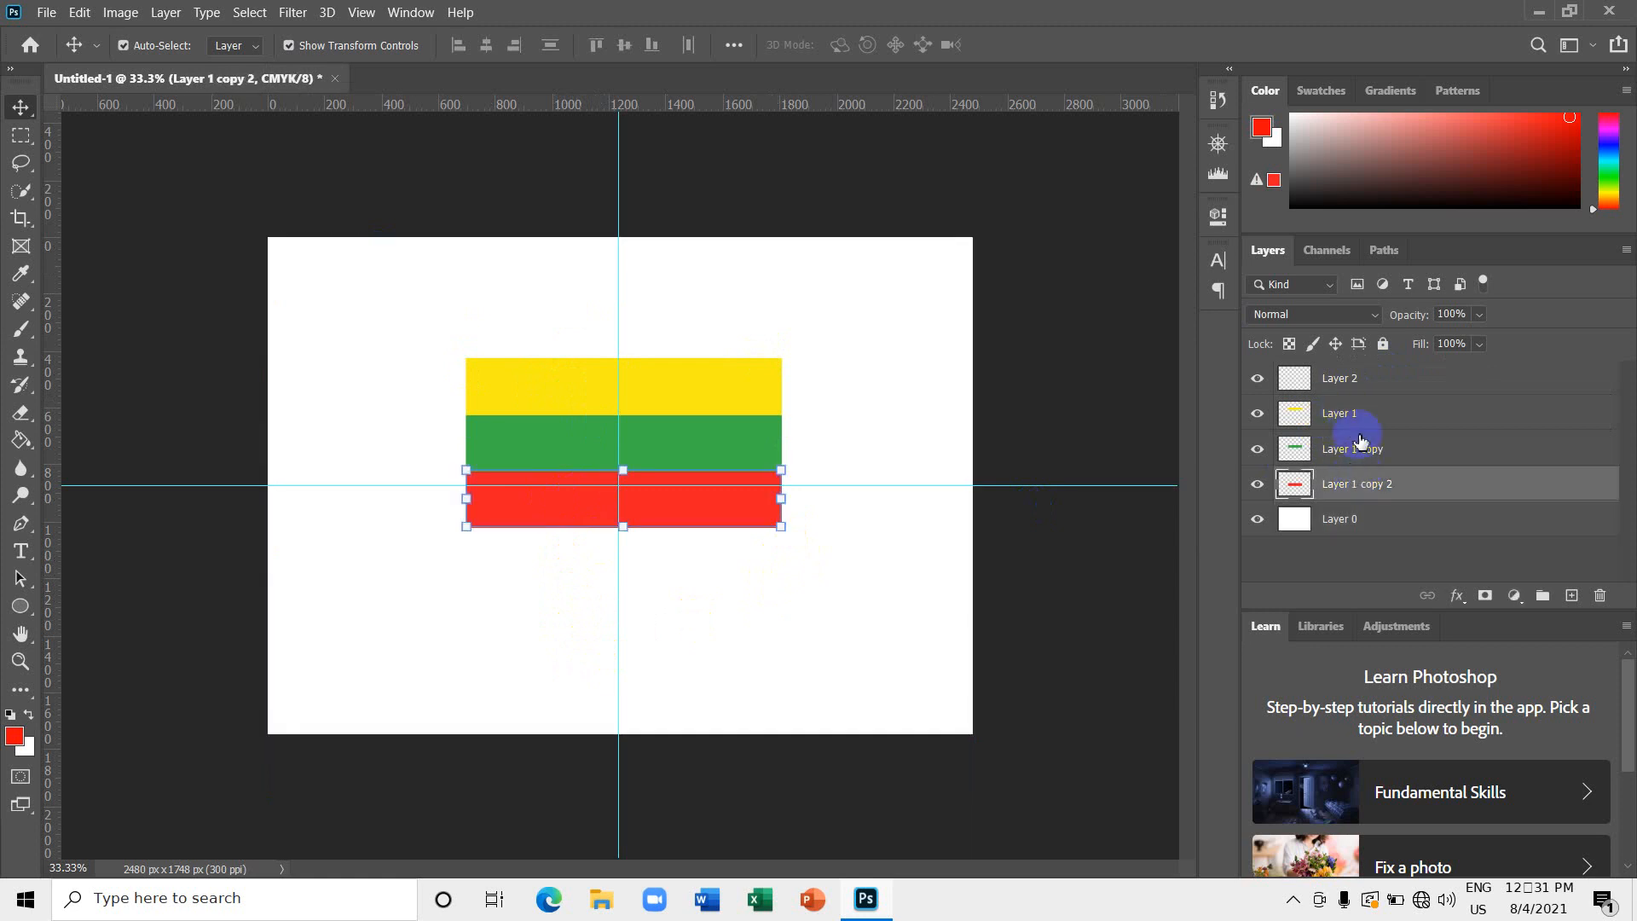
{"action": "left_click", "coordinate": [1358, 378], "text": "shift"}
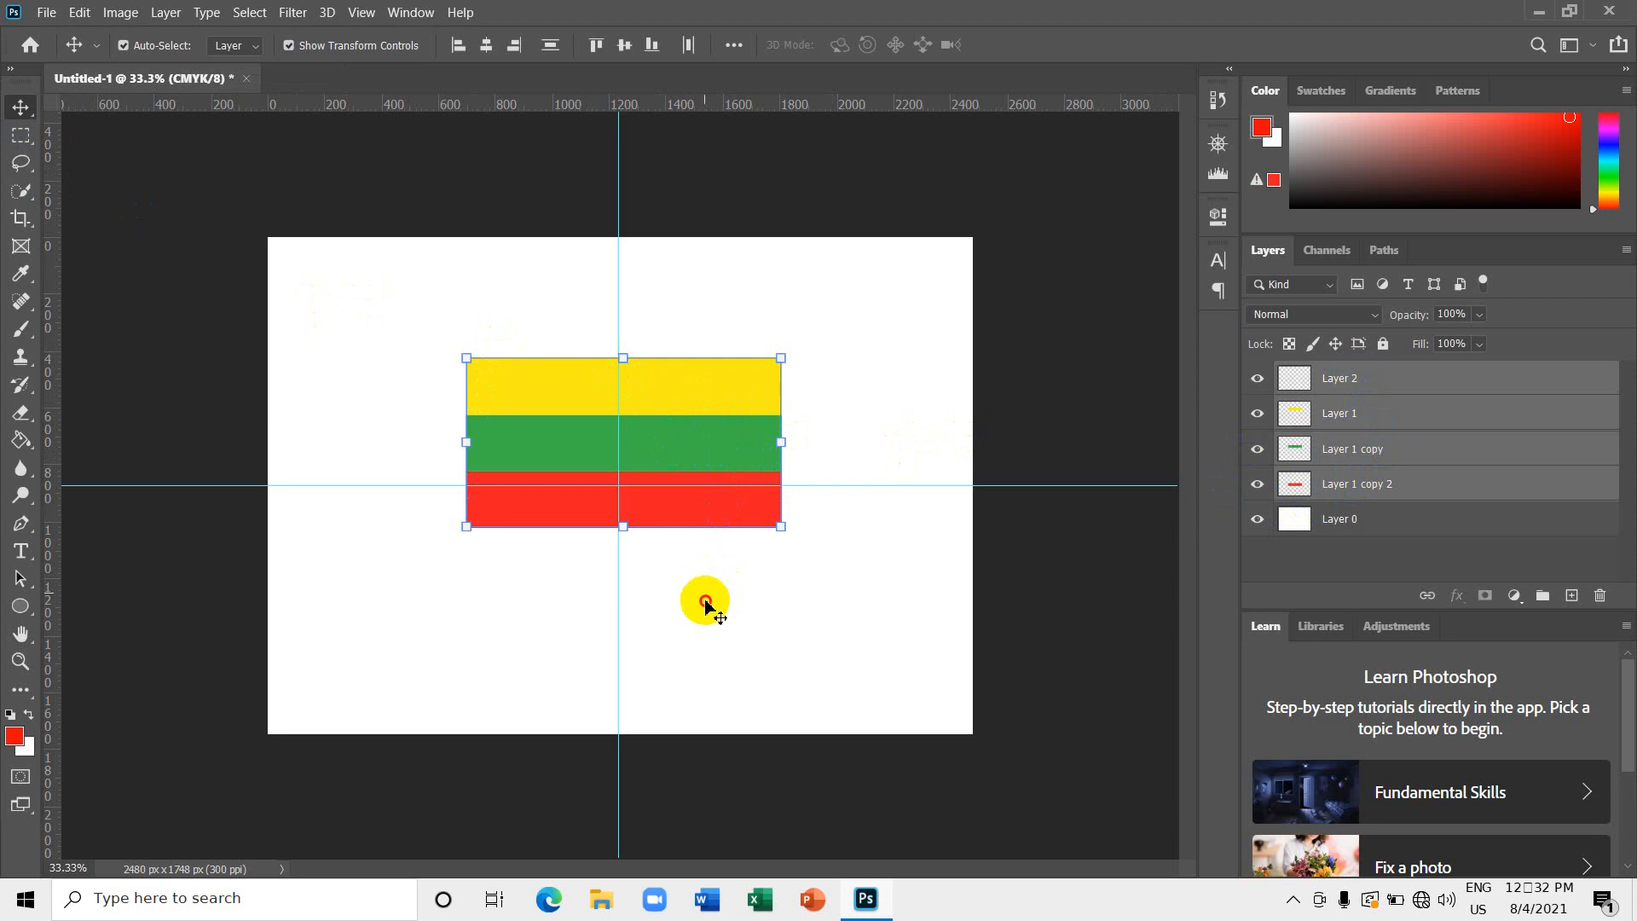
{"action": "left_click_drag", "start_coordinate": [706, 604], "coordinate": [710, 642]}
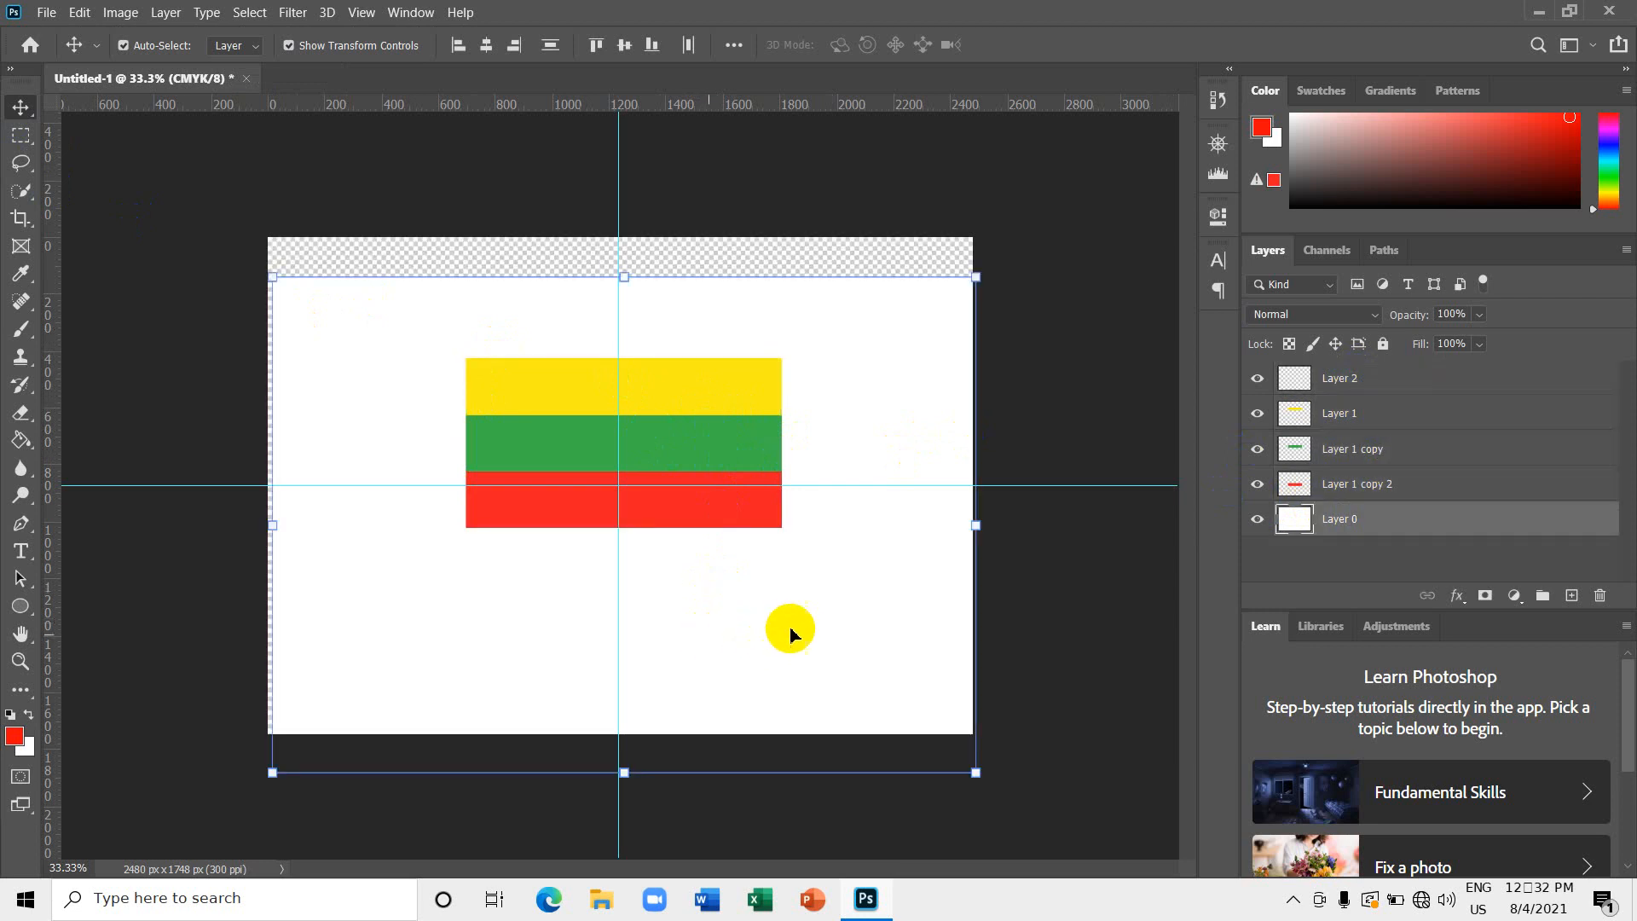
{"action": "key", "text": "ctrl+z"}
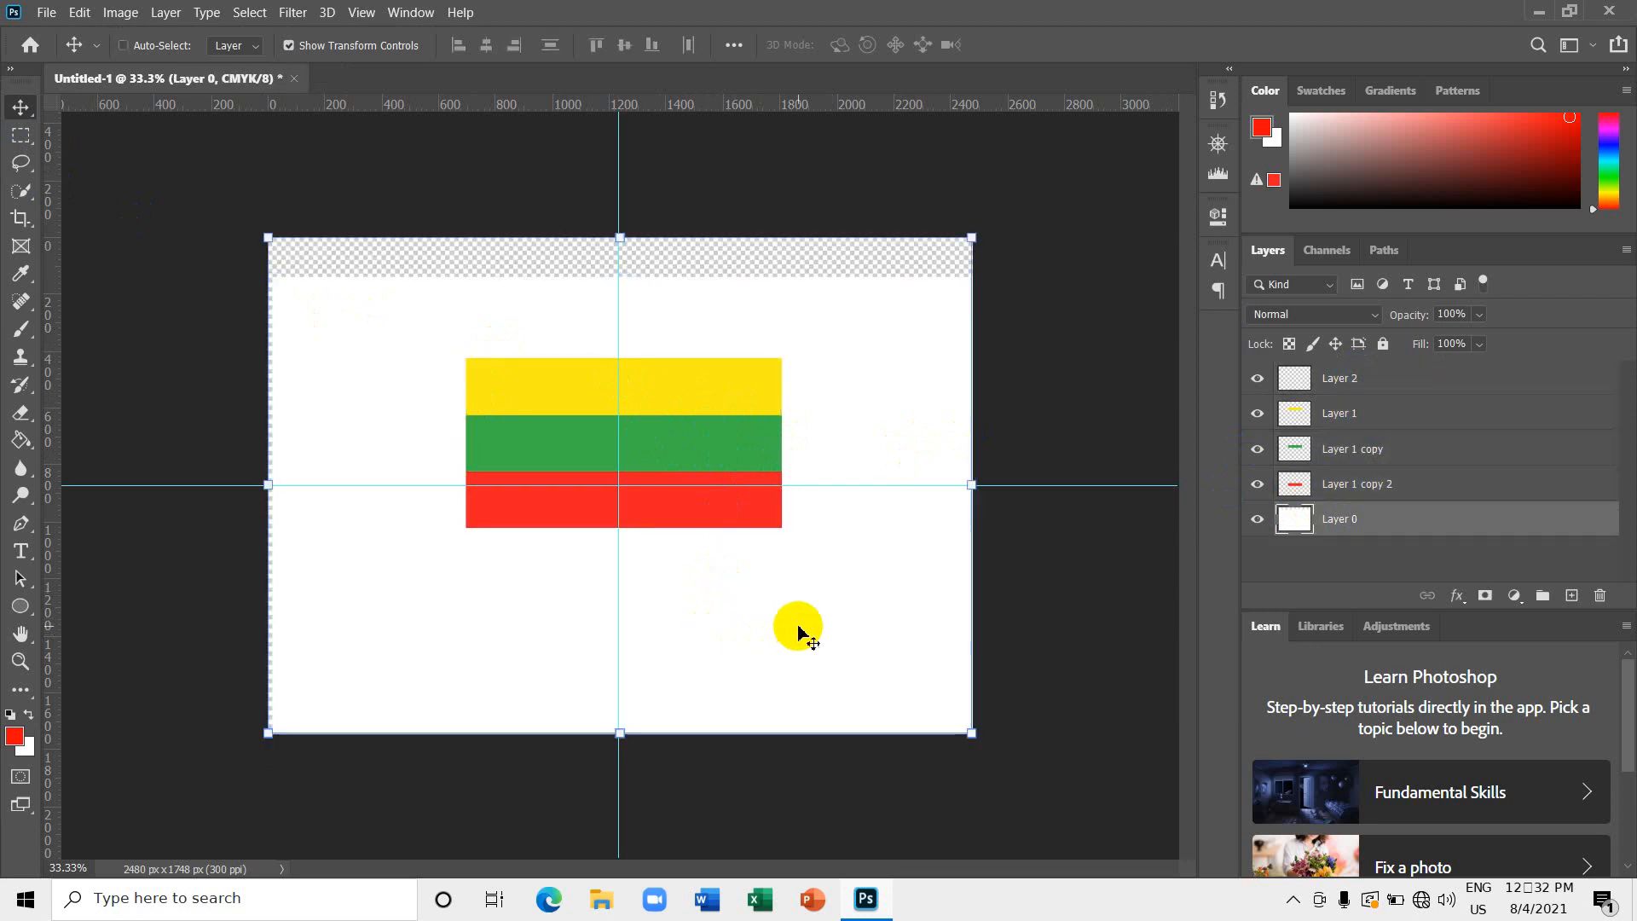
Merge Layer 1 copy 2, Layer 1 copy, Layer 1 and Layer 2 into one flag layer, leaving out Layer 0.
{"action": "left_click", "coordinate": [1381, 493]}
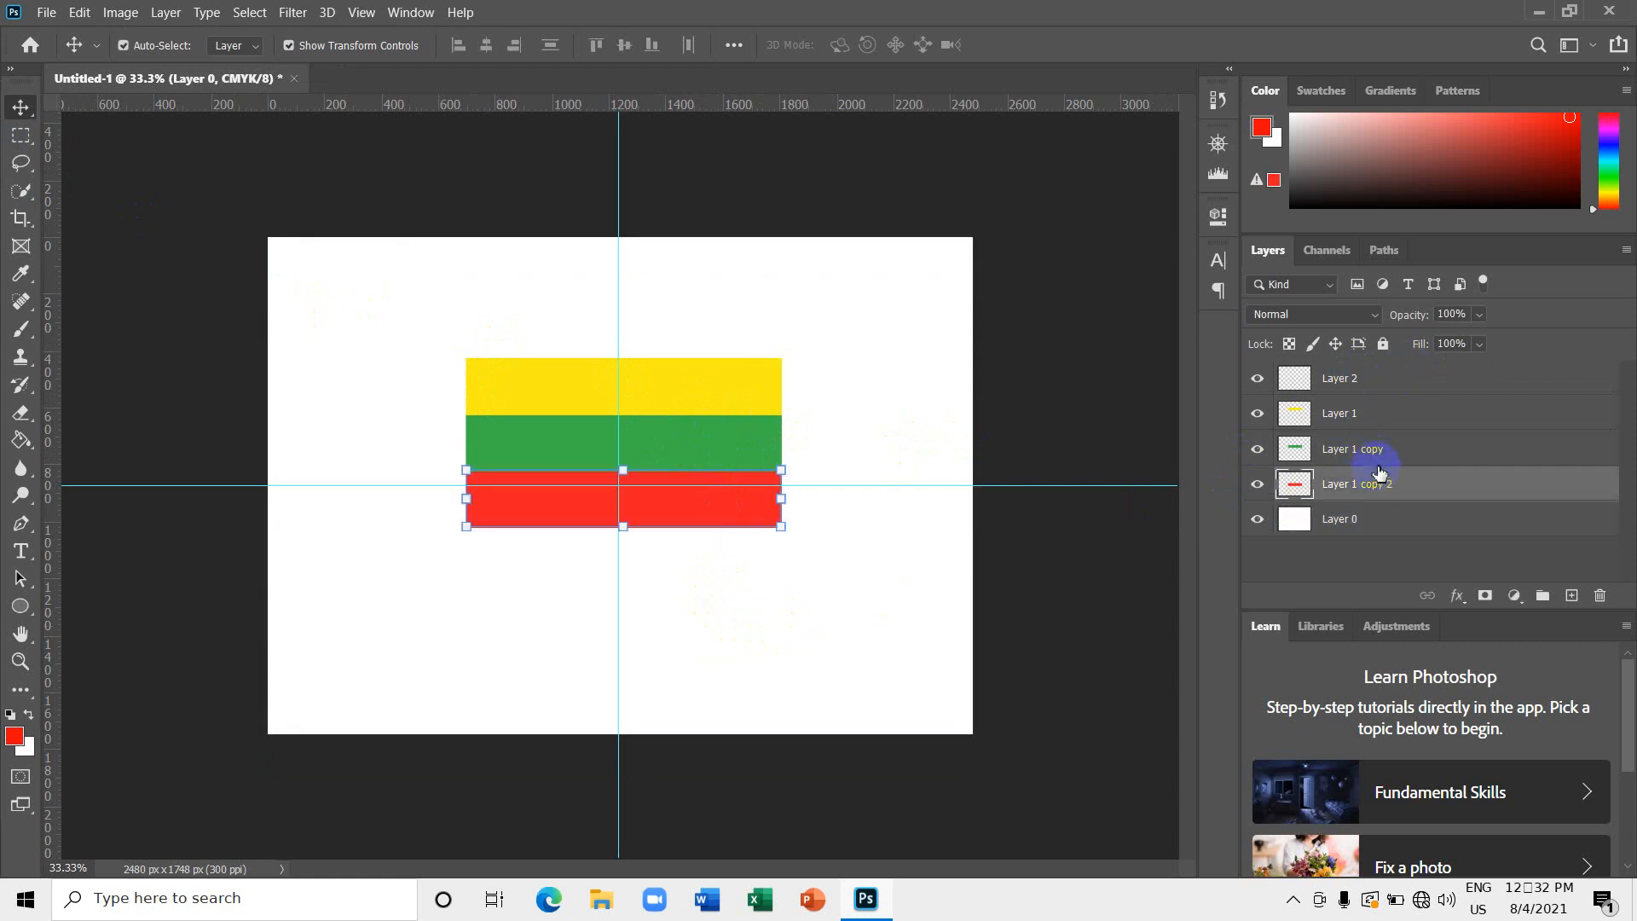
{"action": "left_click", "coordinate": [1363, 373], "text": "shift"}
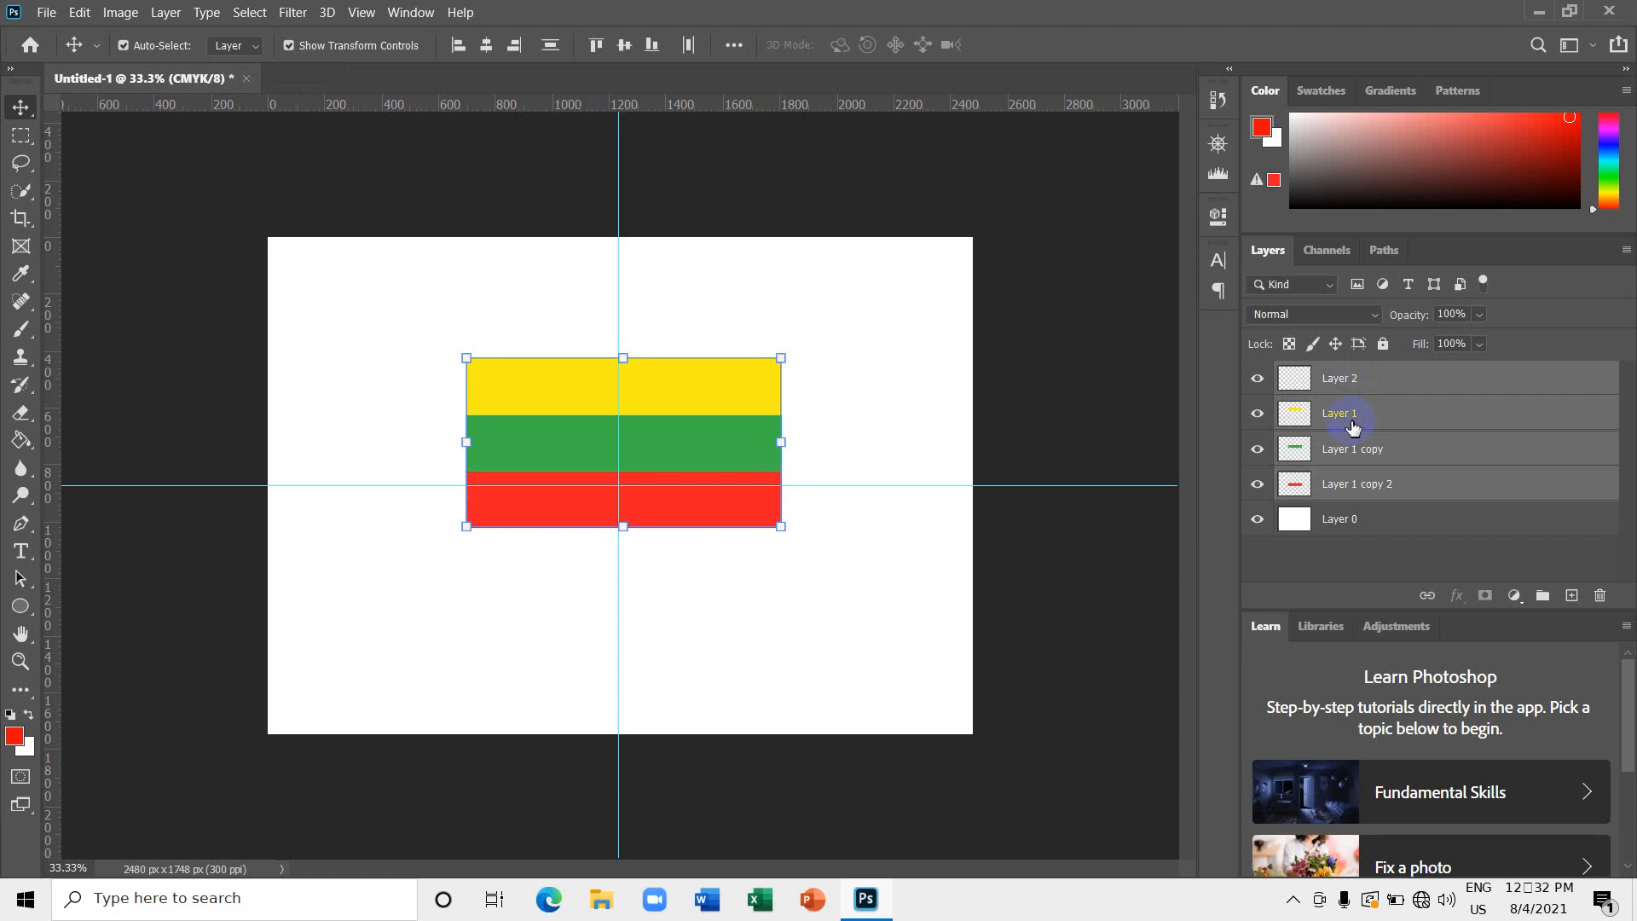
{"action": "key", "text": "ctrl+e"}
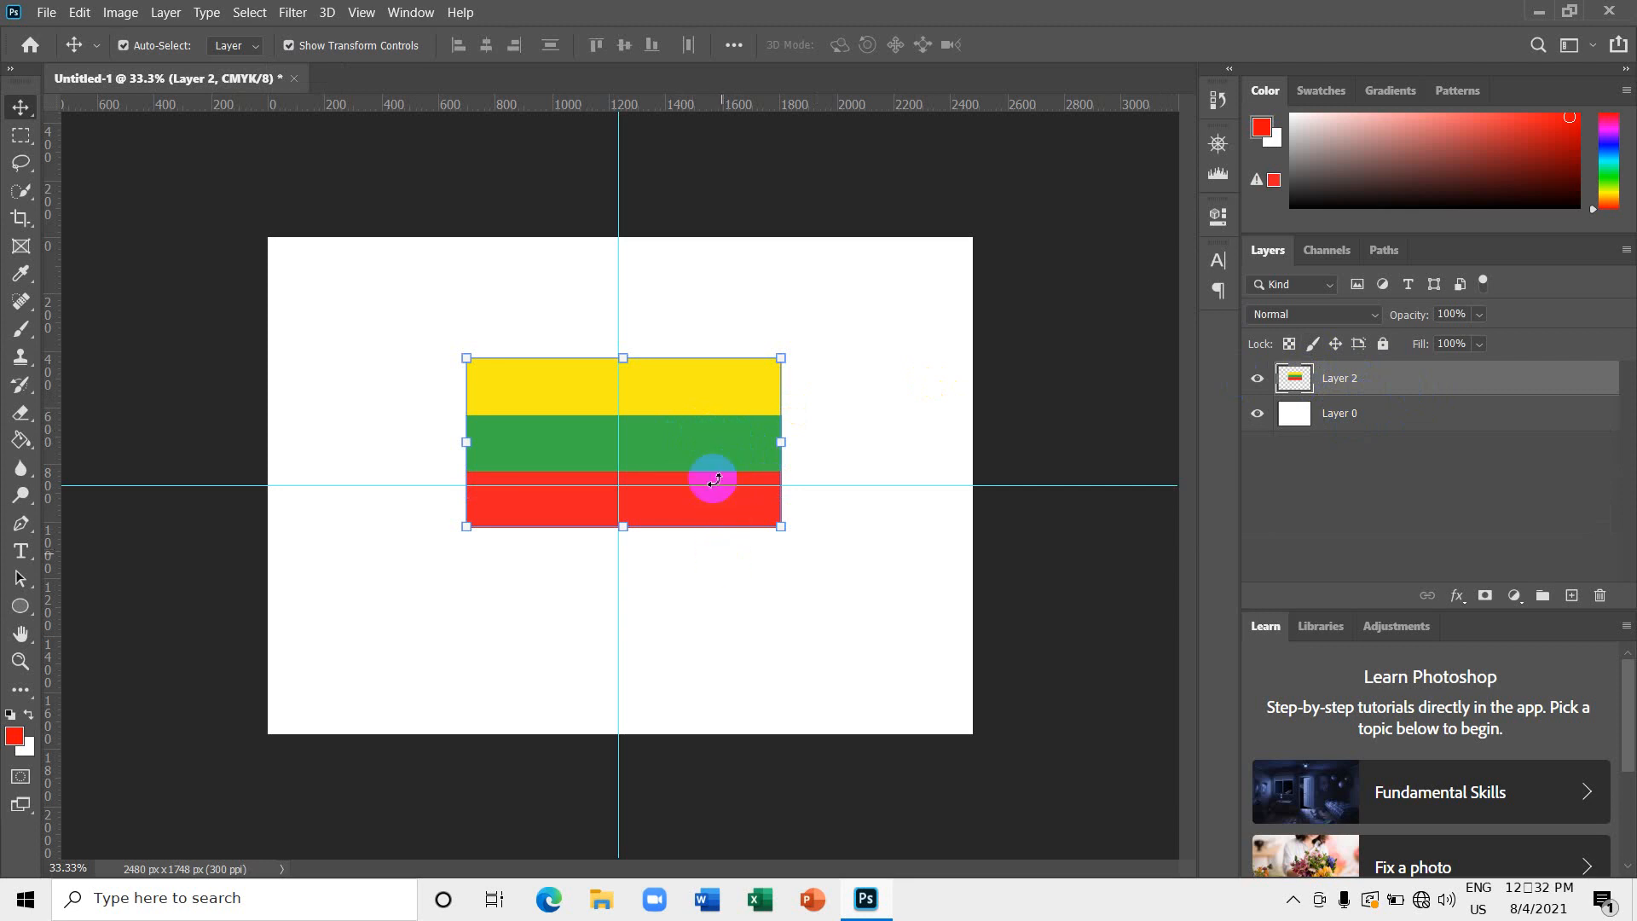
Move the merged flag so its center lies on the crossing of the two guides.
{"action": "mouse_move", "coordinate": [670, 443]}
{"action": "left_mouse_down"}
{"action": "mouse_move", "coordinate": [668, 486]}
{"action": "mouse_move", "coordinate": [676, 465]}
{"action": "left_mouse_up"}
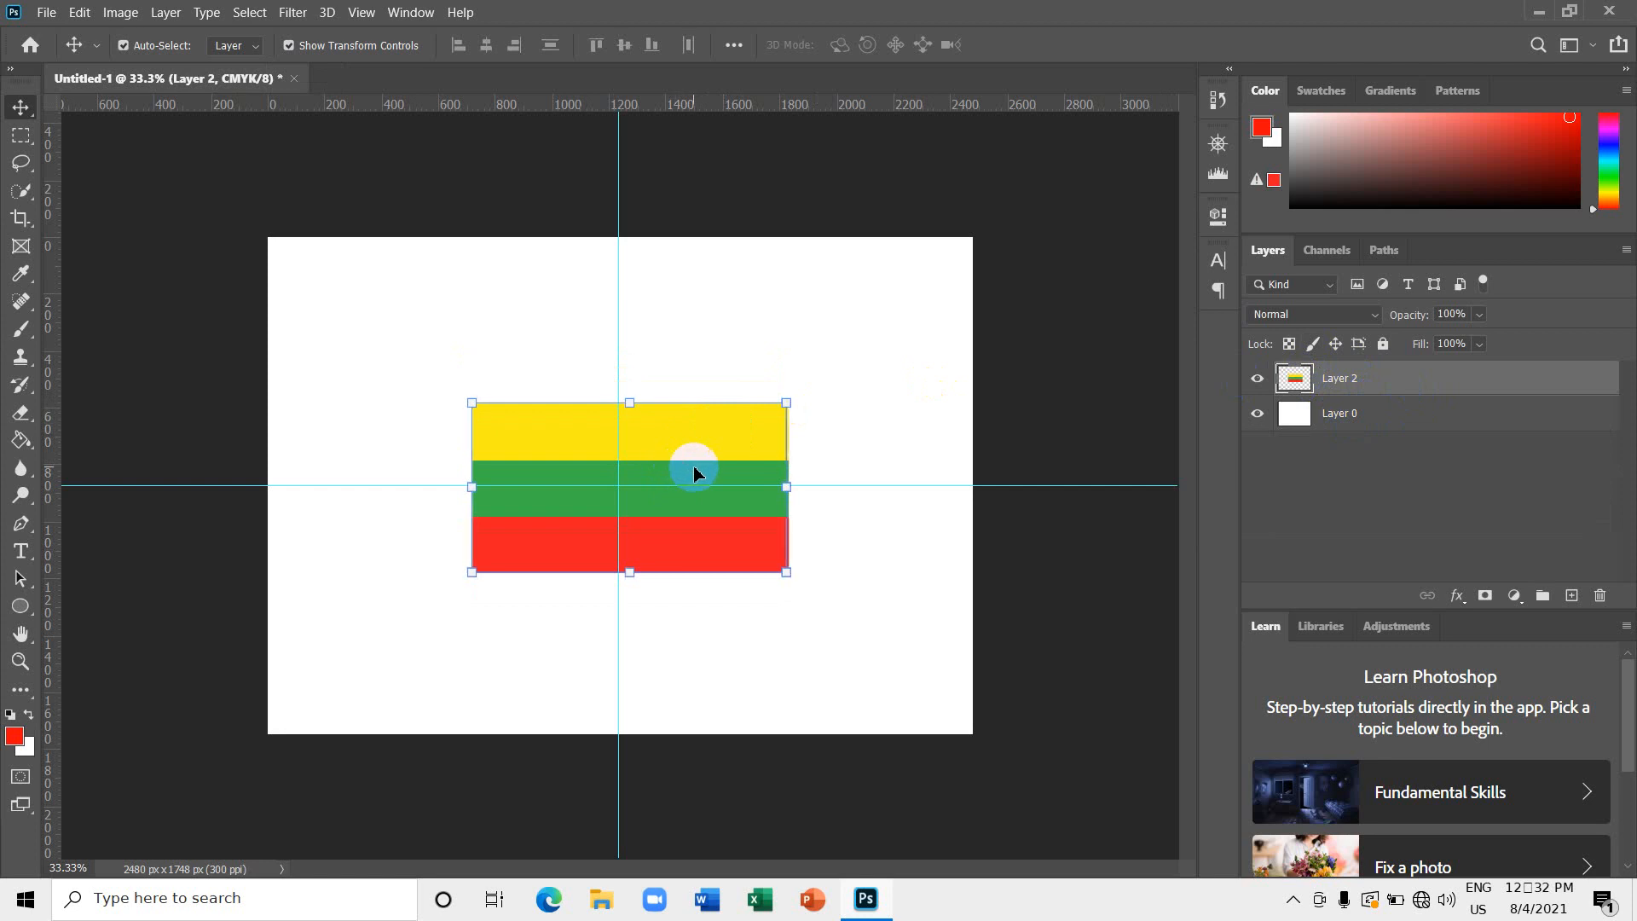
{"action": "key", "text": "Left"}
{"action": "key", "text": "Left"}
{"action": "key", "text": "Left"}
{"action": "key", "text": "Left"}
{"action": "key", "text": "Left"}
{"action": "key", "text": "Left"}
{"action": "key", "text": "Left"}
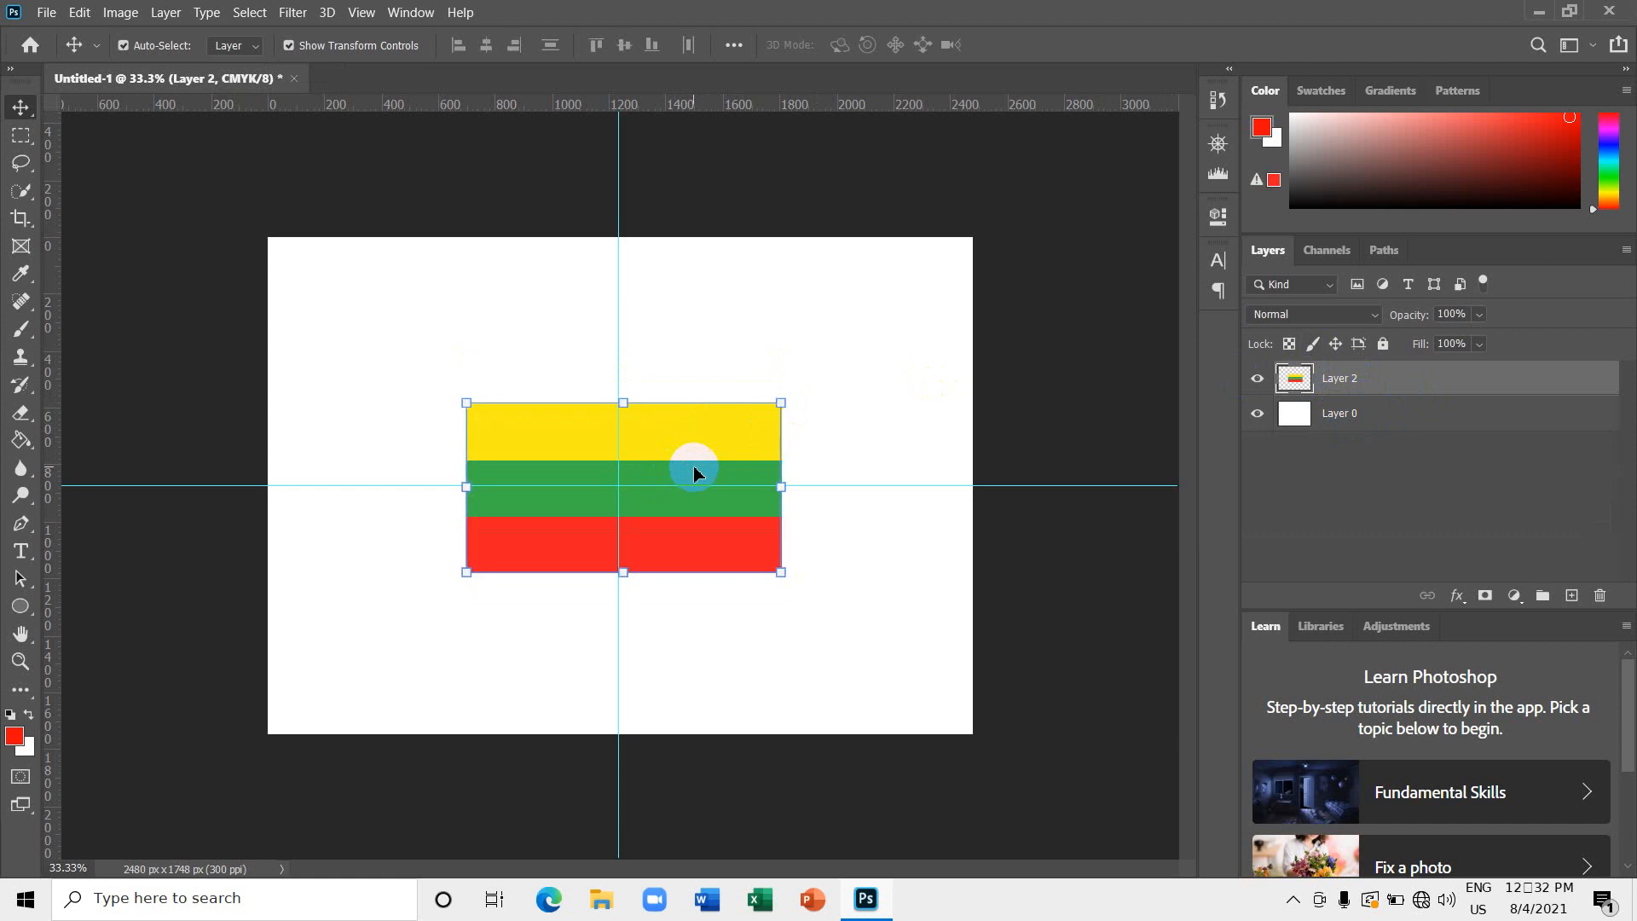
{"action": "key", "text": "Left"}
{"action": "key", "text": "Left"}
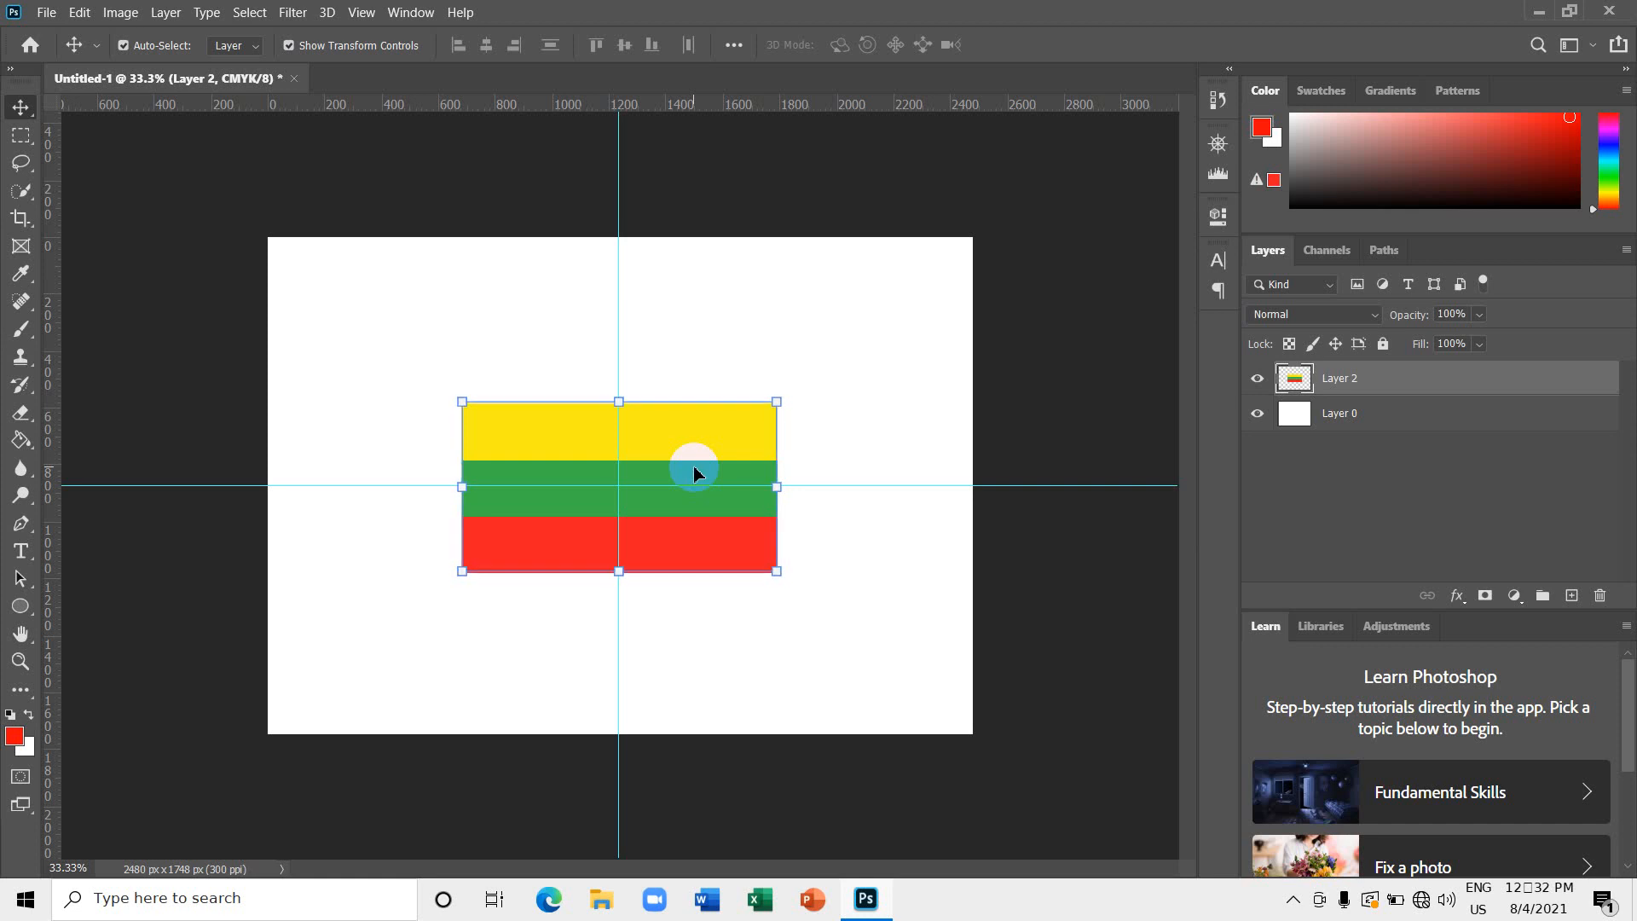
{"action": "key", "text": "Up"}
{"action": "key", "text": "Up"}
{"action": "key", "text": "Up"}
{"action": "key", "text": "Up"}
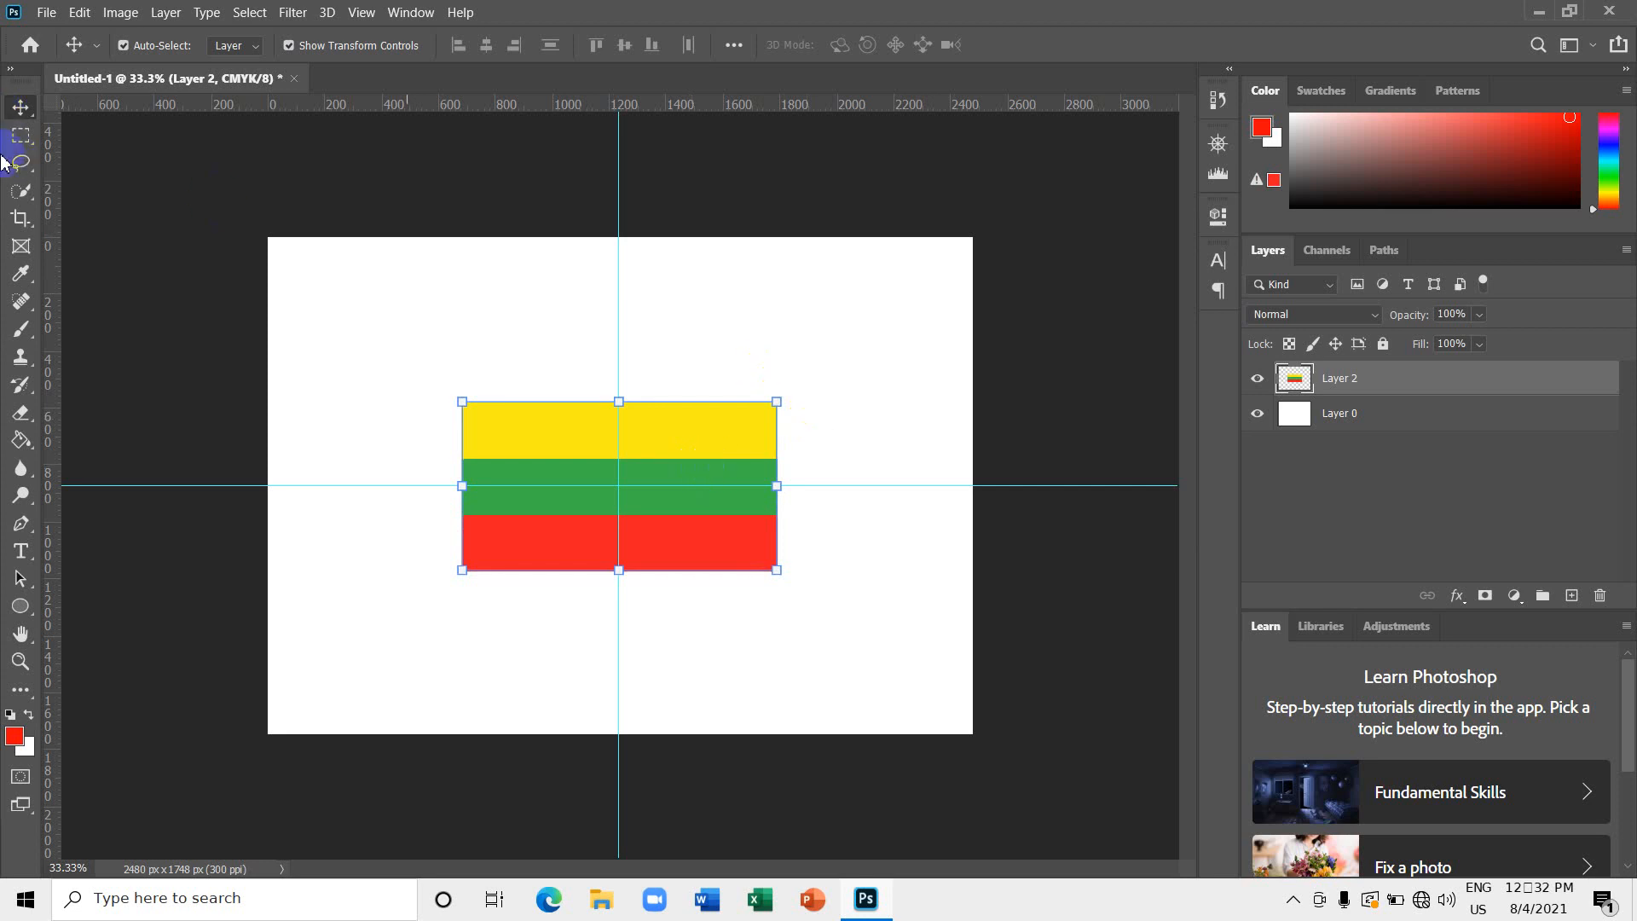
Add a layer above the flag and make a circular selection centered on the guide crossing, reaching into the yellow and red bars.
{"action": "left_click_drag", "start_coordinate": [21, 137], "coordinate": [98, 159]}
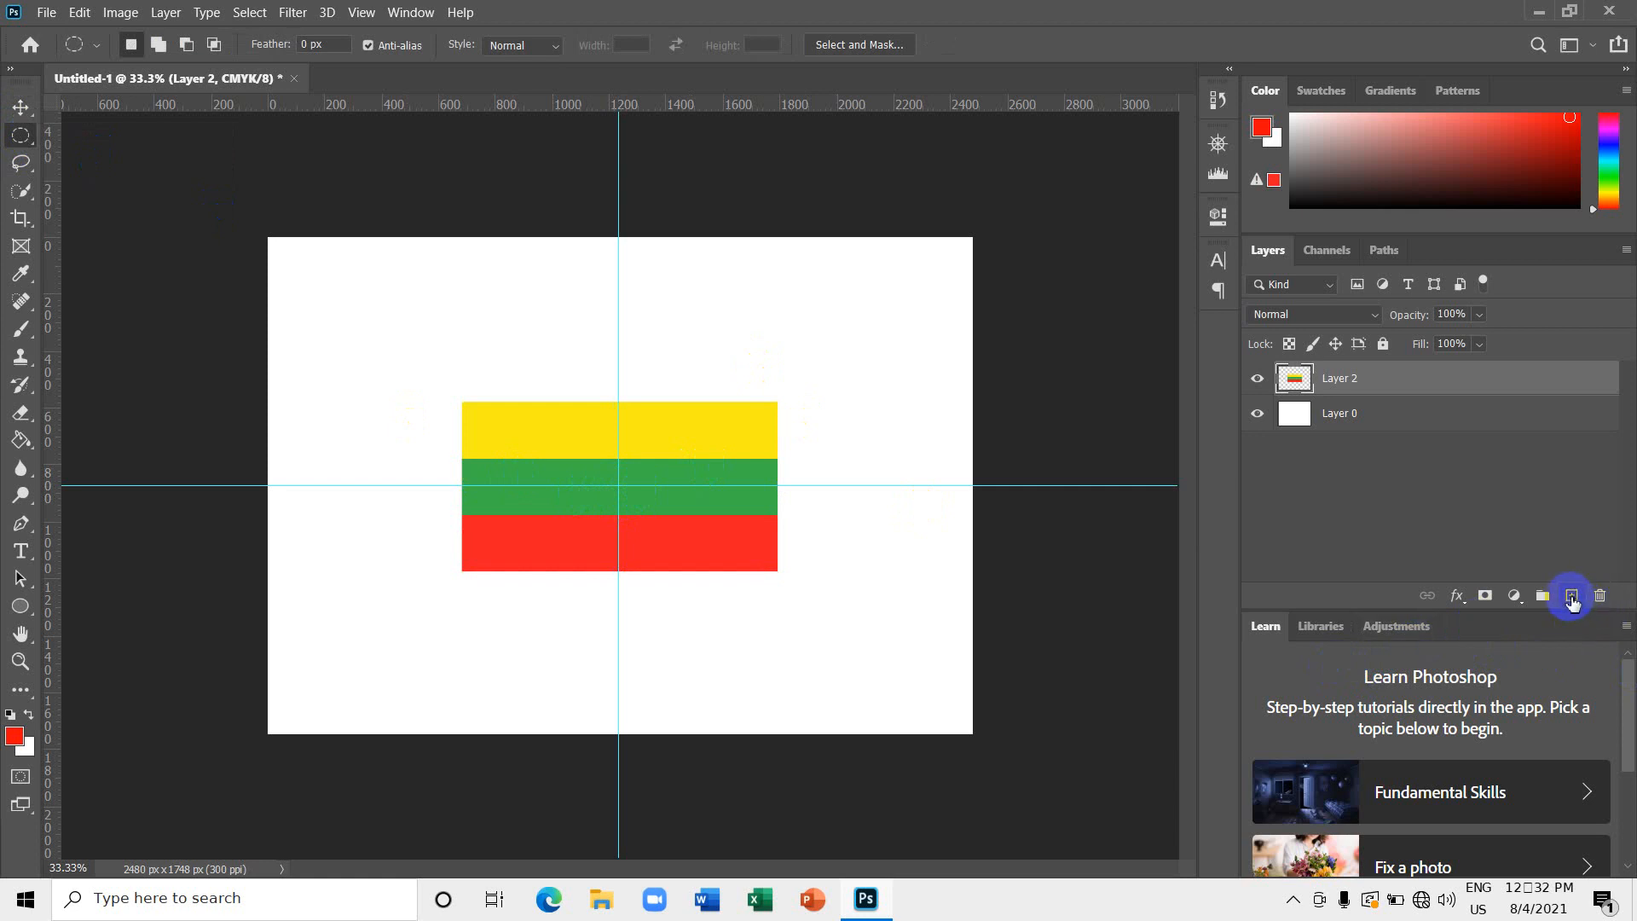
{"action": "left_click", "coordinate": [1572, 597]}
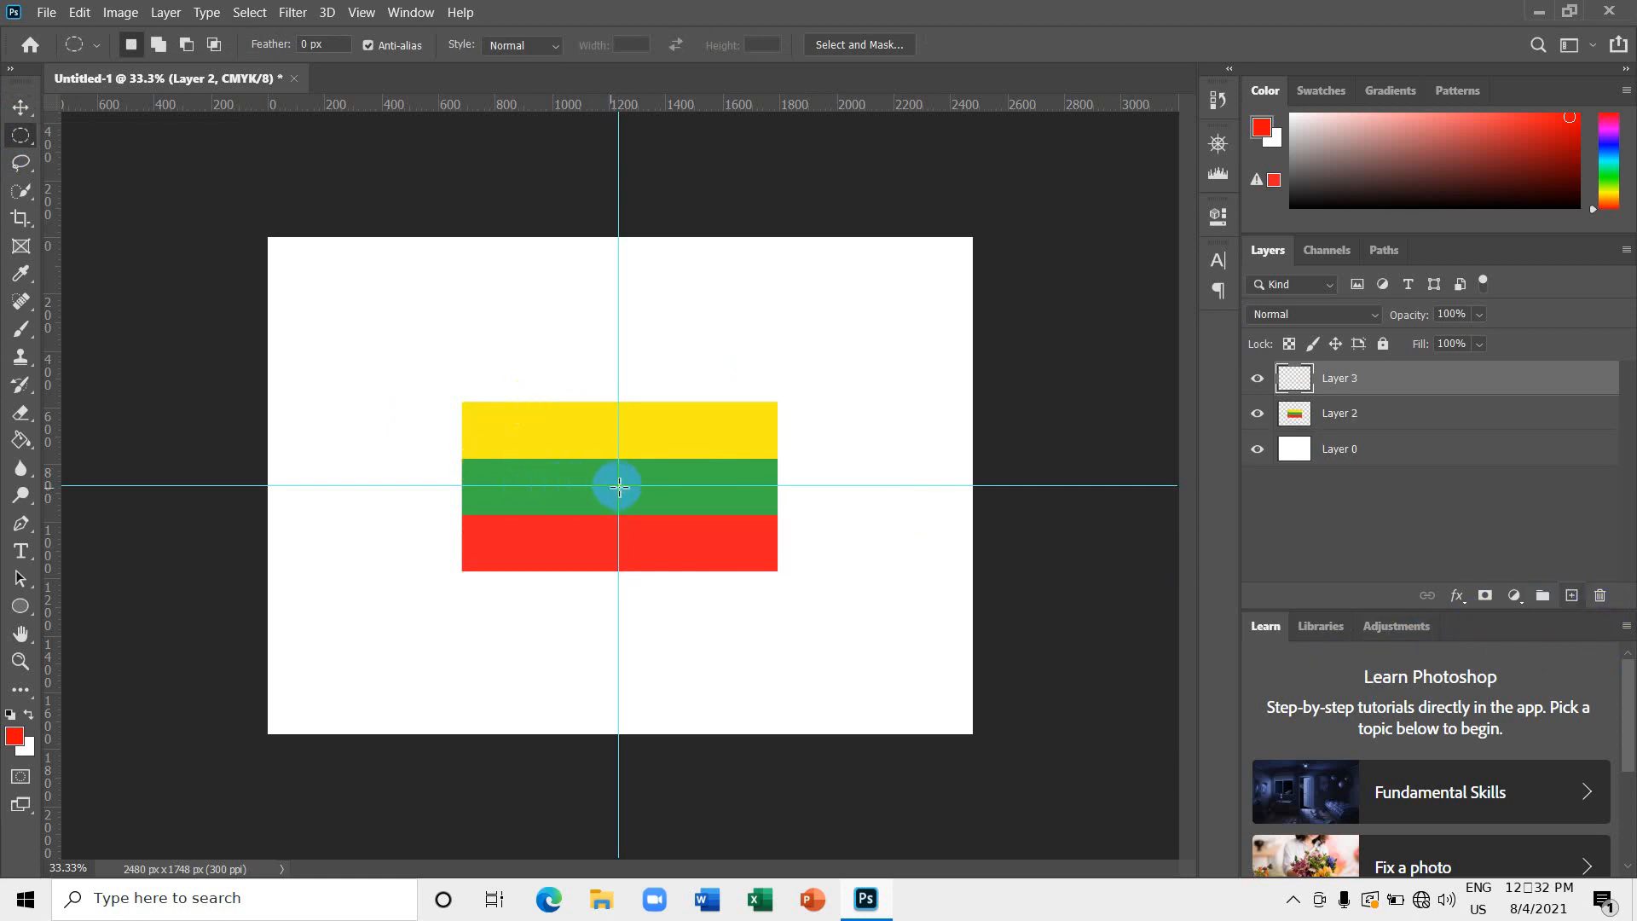
{"action": "left_click_drag", "start_coordinate": [619, 486], "coordinate": [724, 542]}
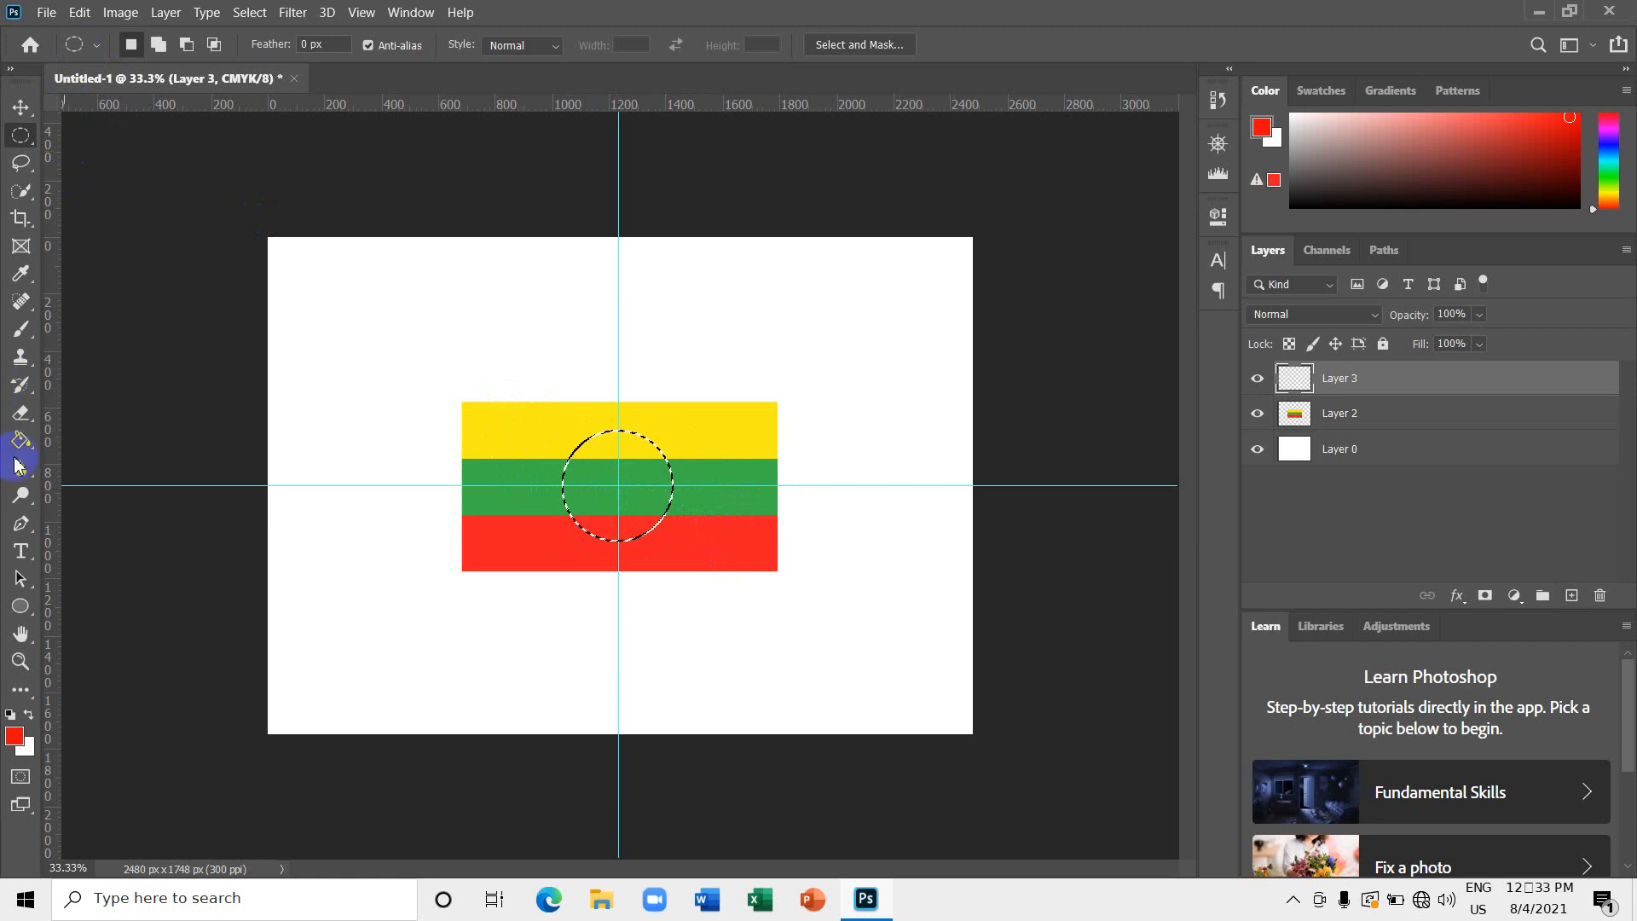
Swap the foreground color to white, fill the circular selection on Layer 3 with it, and deselect.
{"action": "left_click", "coordinate": [29, 716]}
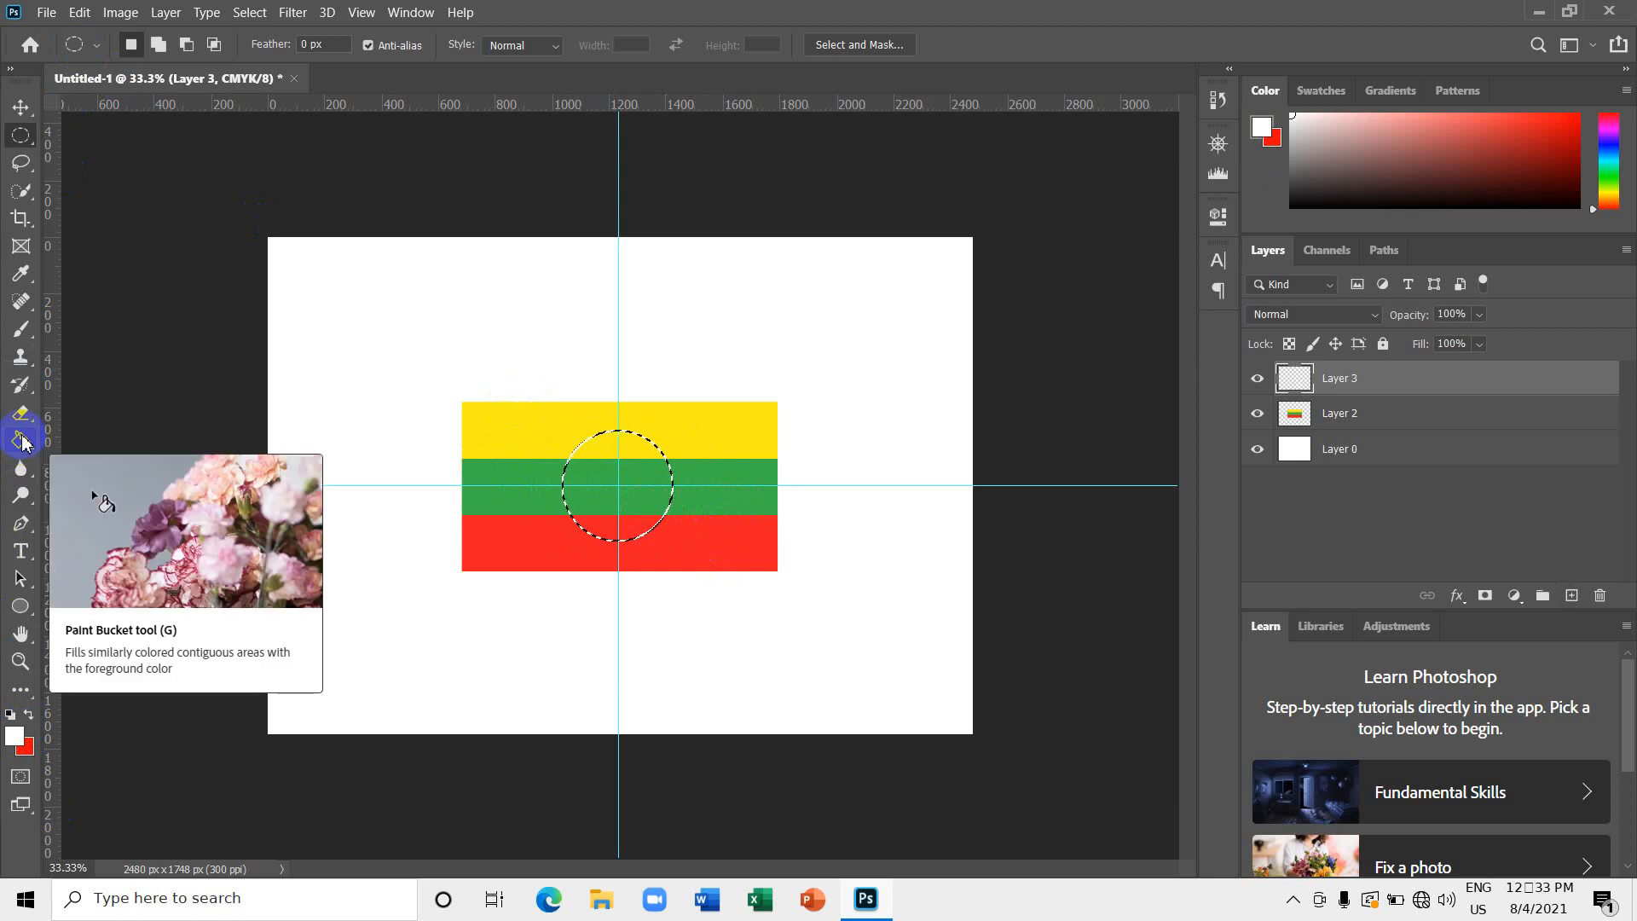
{"action": "left_click", "coordinate": [20, 440]}
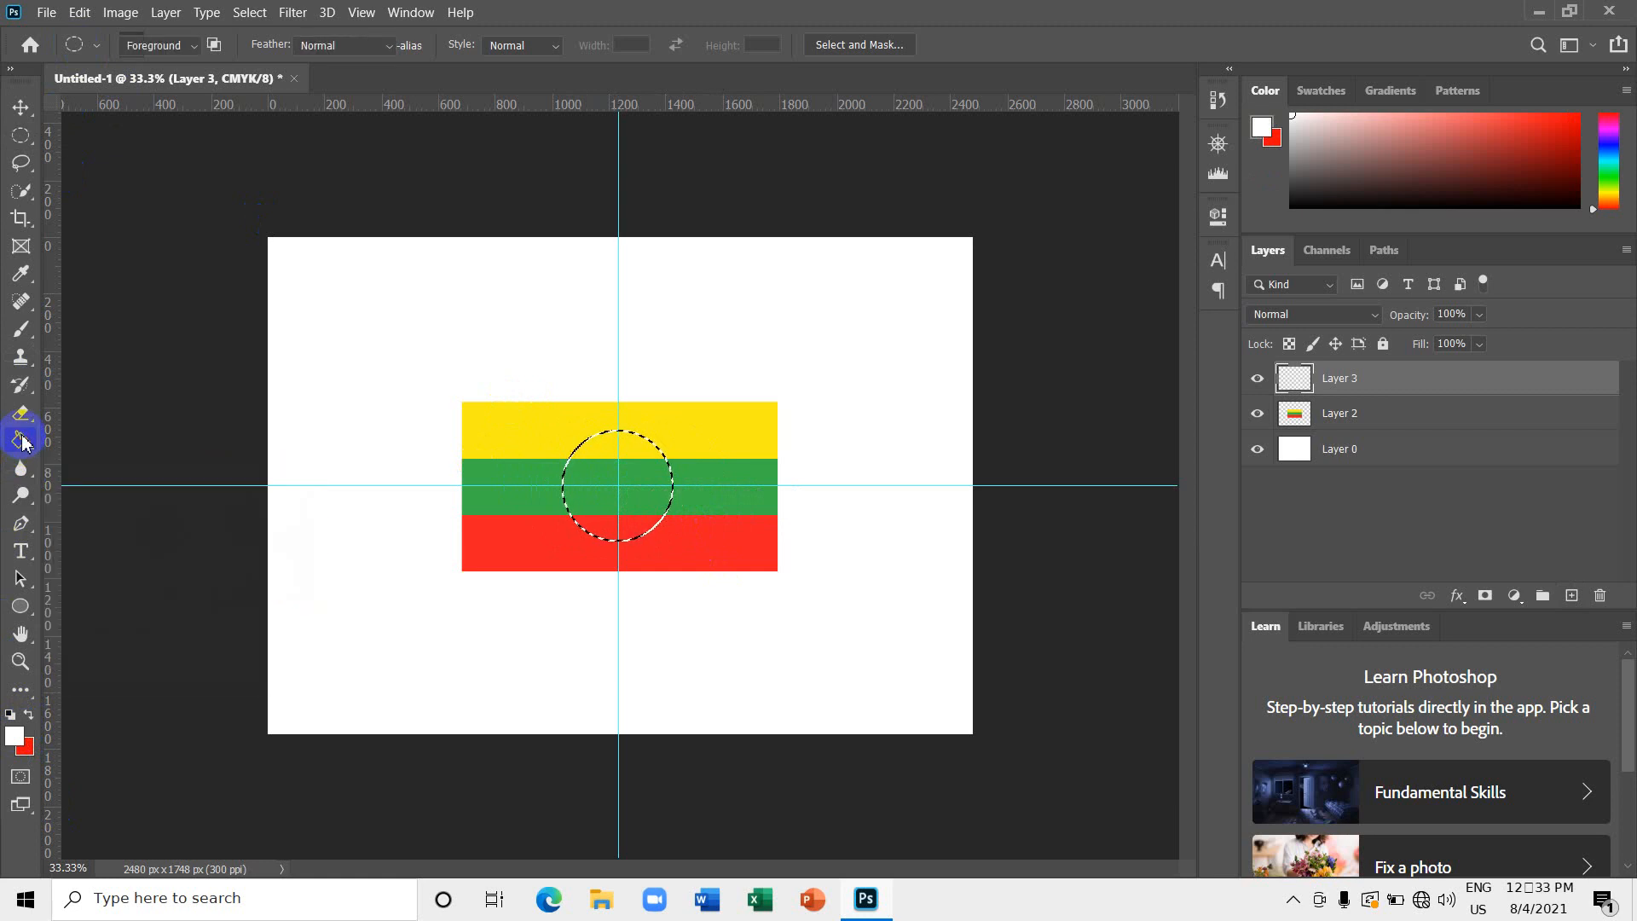
{"action": "left_click", "coordinate": [597, 482]}
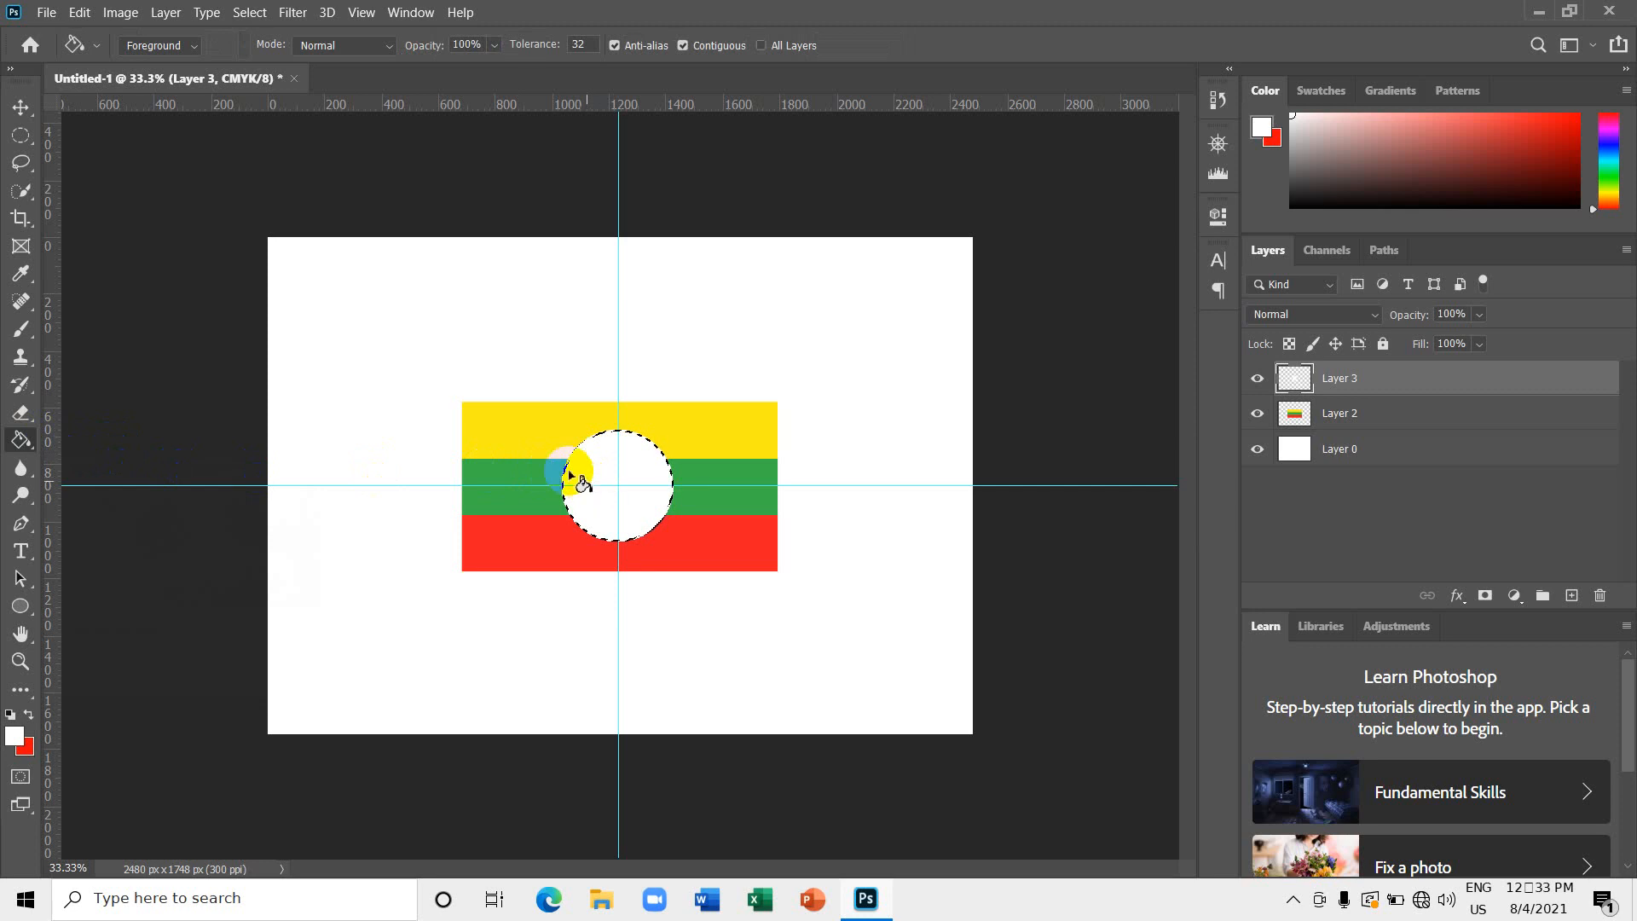
{"action": "left_click", "coordinate": [250, 12]}
{"action": "left_click", "coordinate": [271, 53]}
{"action": "left_click", "coordinate": [464, 294]}
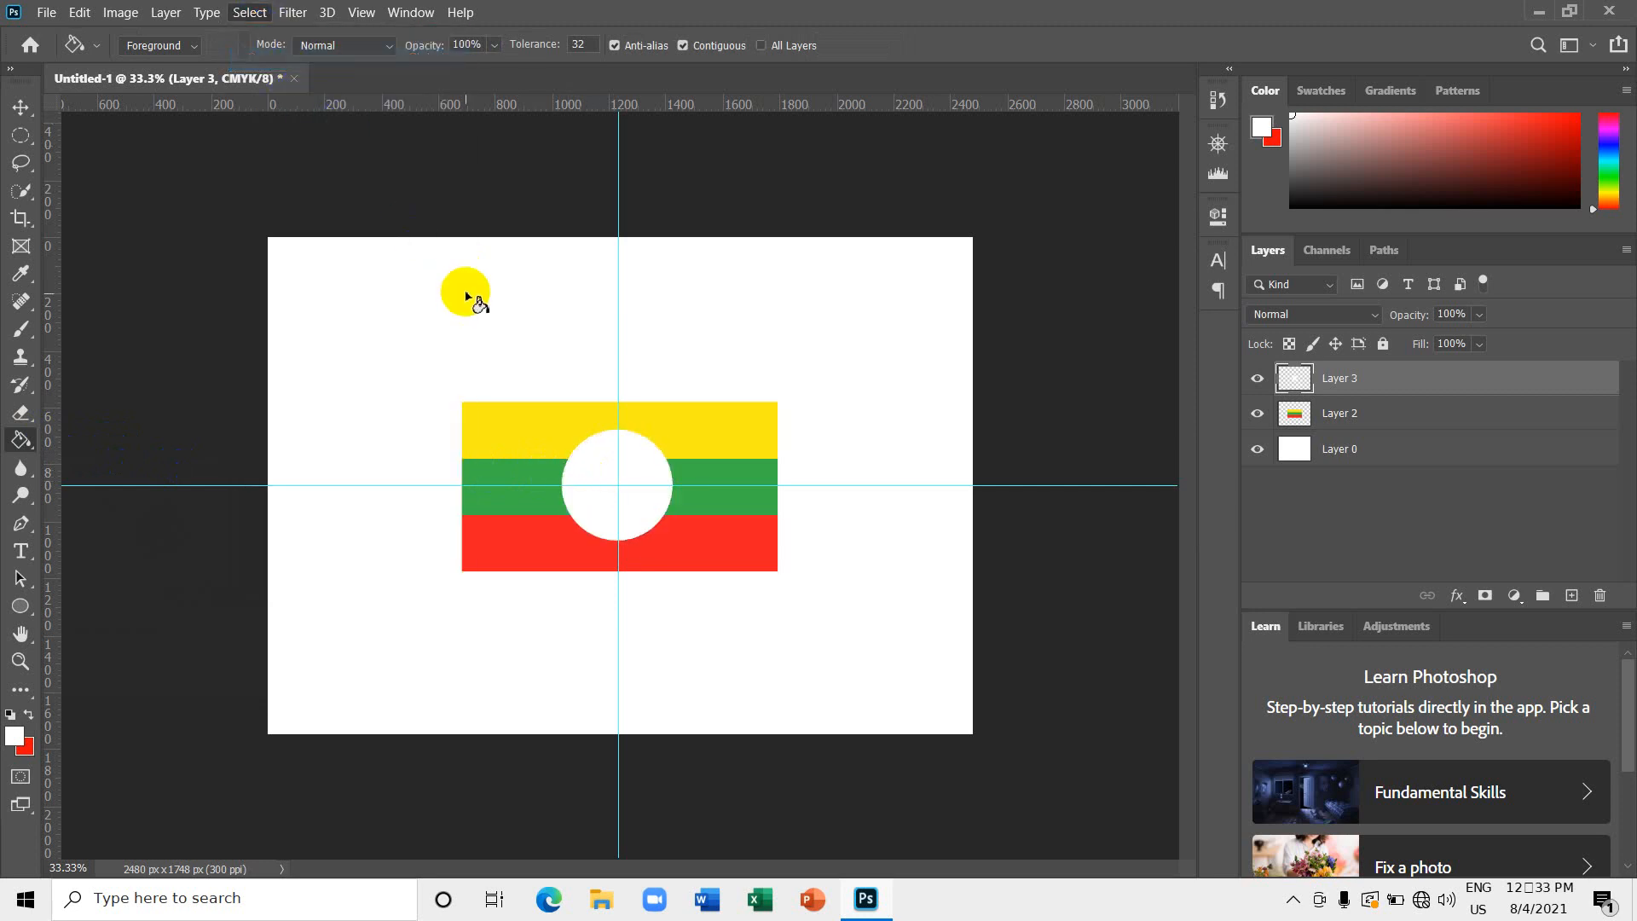
Hide the transform controls and remove both the horizontal and the vertical guide from the canvas.
{"action": "left_click", "coordinate": [22, 107]}
{"action": "left_click", "coordinate": [437, 489]}
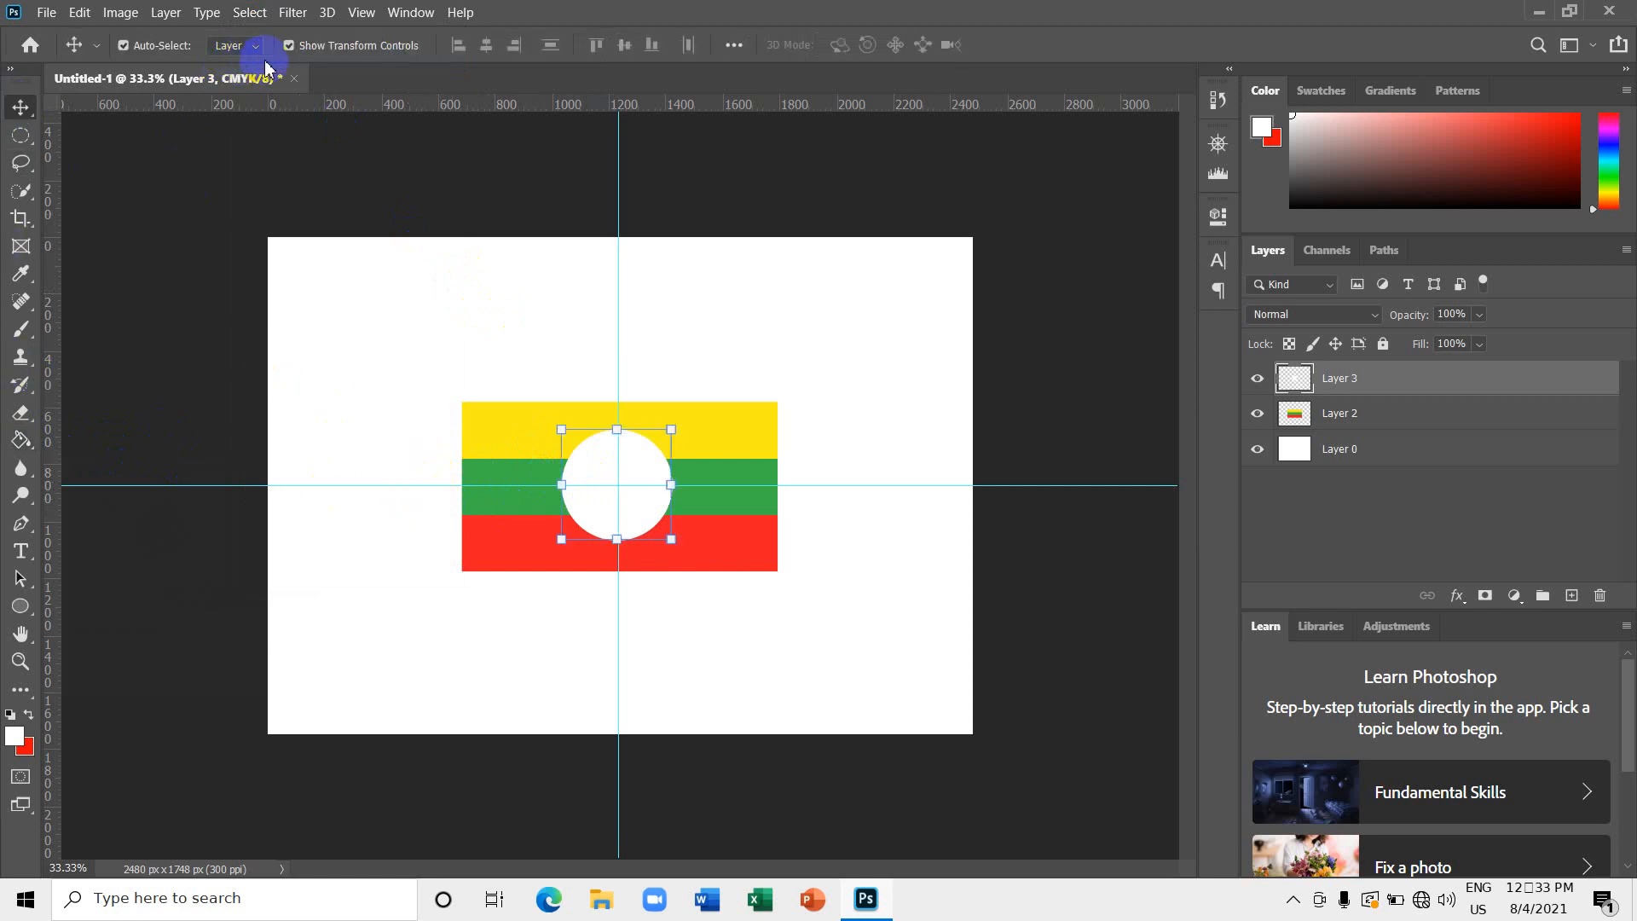
{"action": "left_click", "coordinate": [289, 46]}
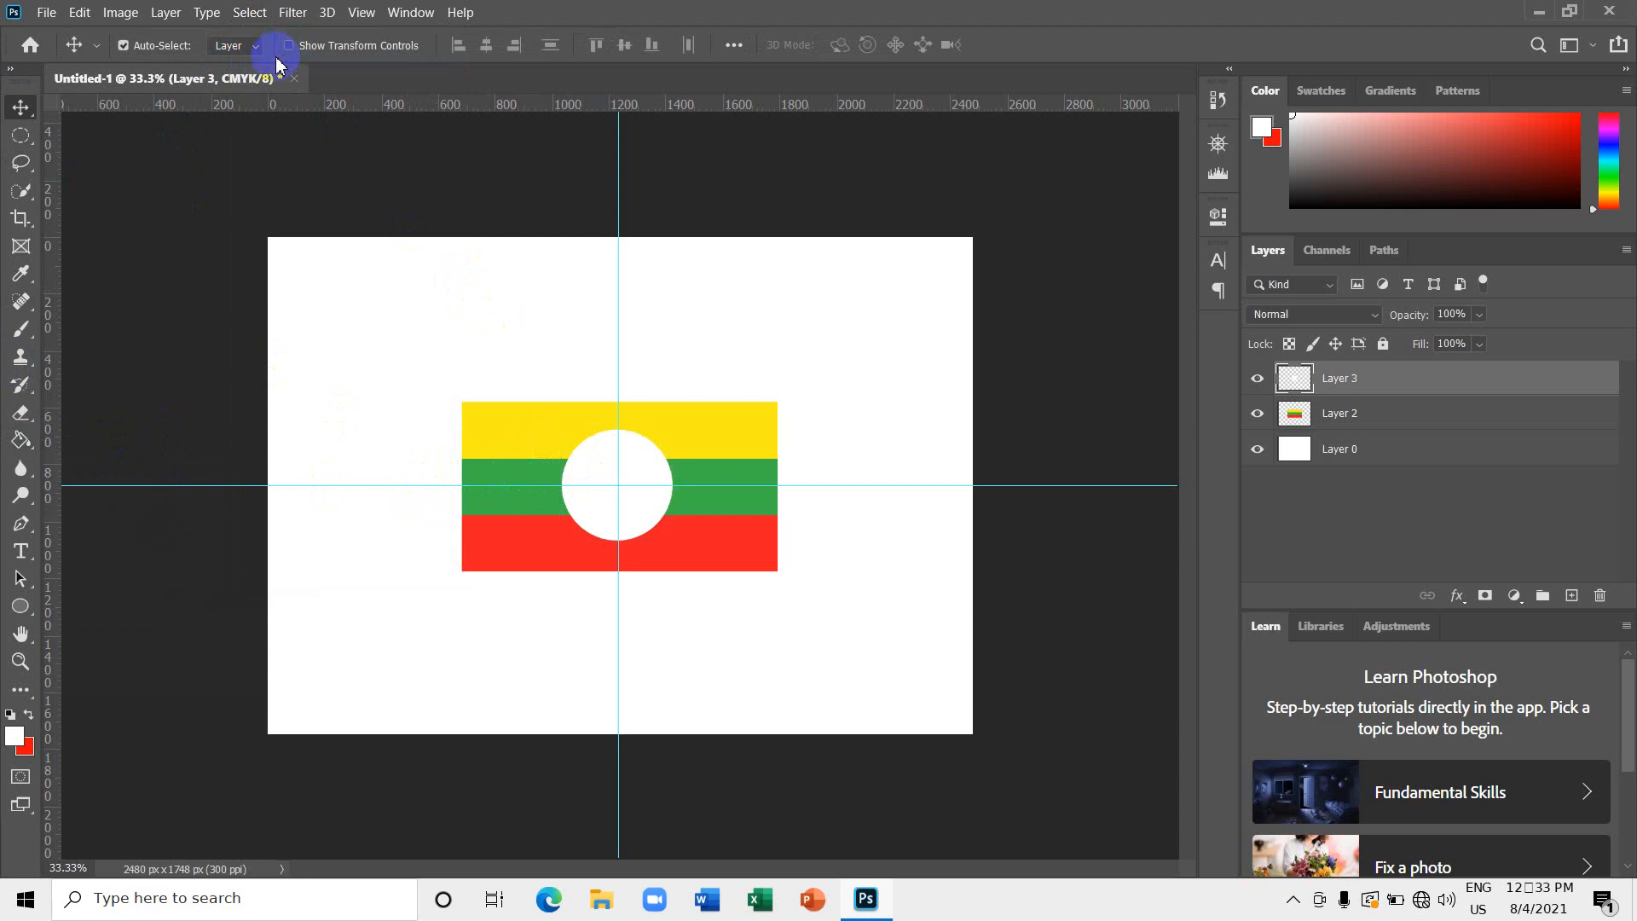
{"action": "left_click_drag", "start_coordinate": [432, 476], "coordinate": [438, 42]}
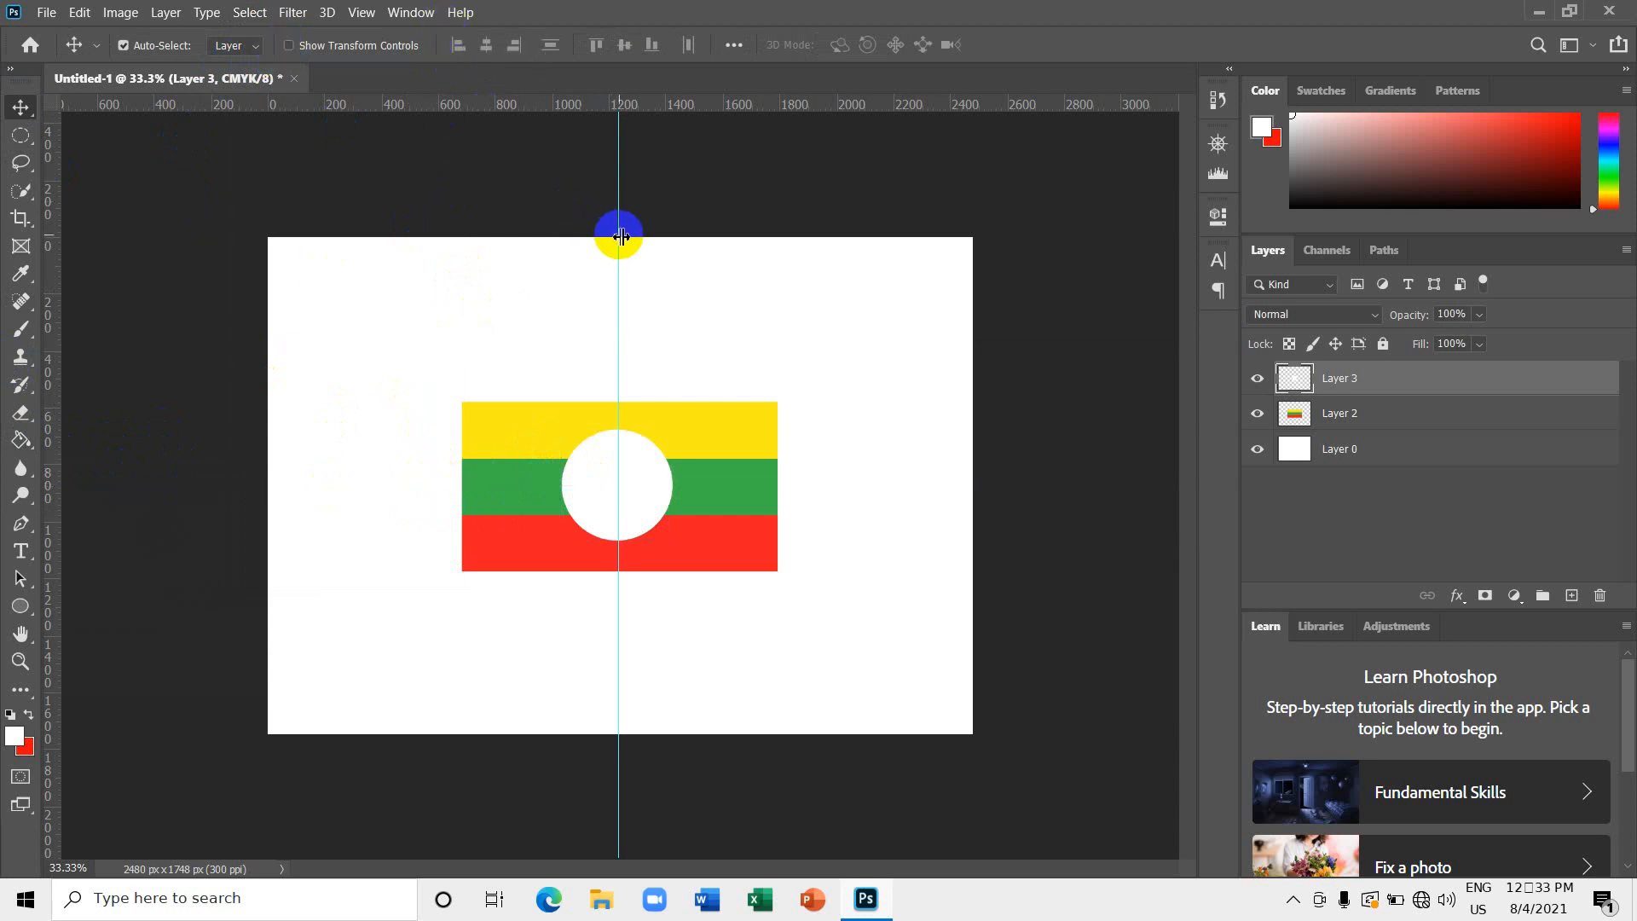
{"action": "left_click_drag", "start_coordinate": [621, 236], "coordinate": [35, 209]}
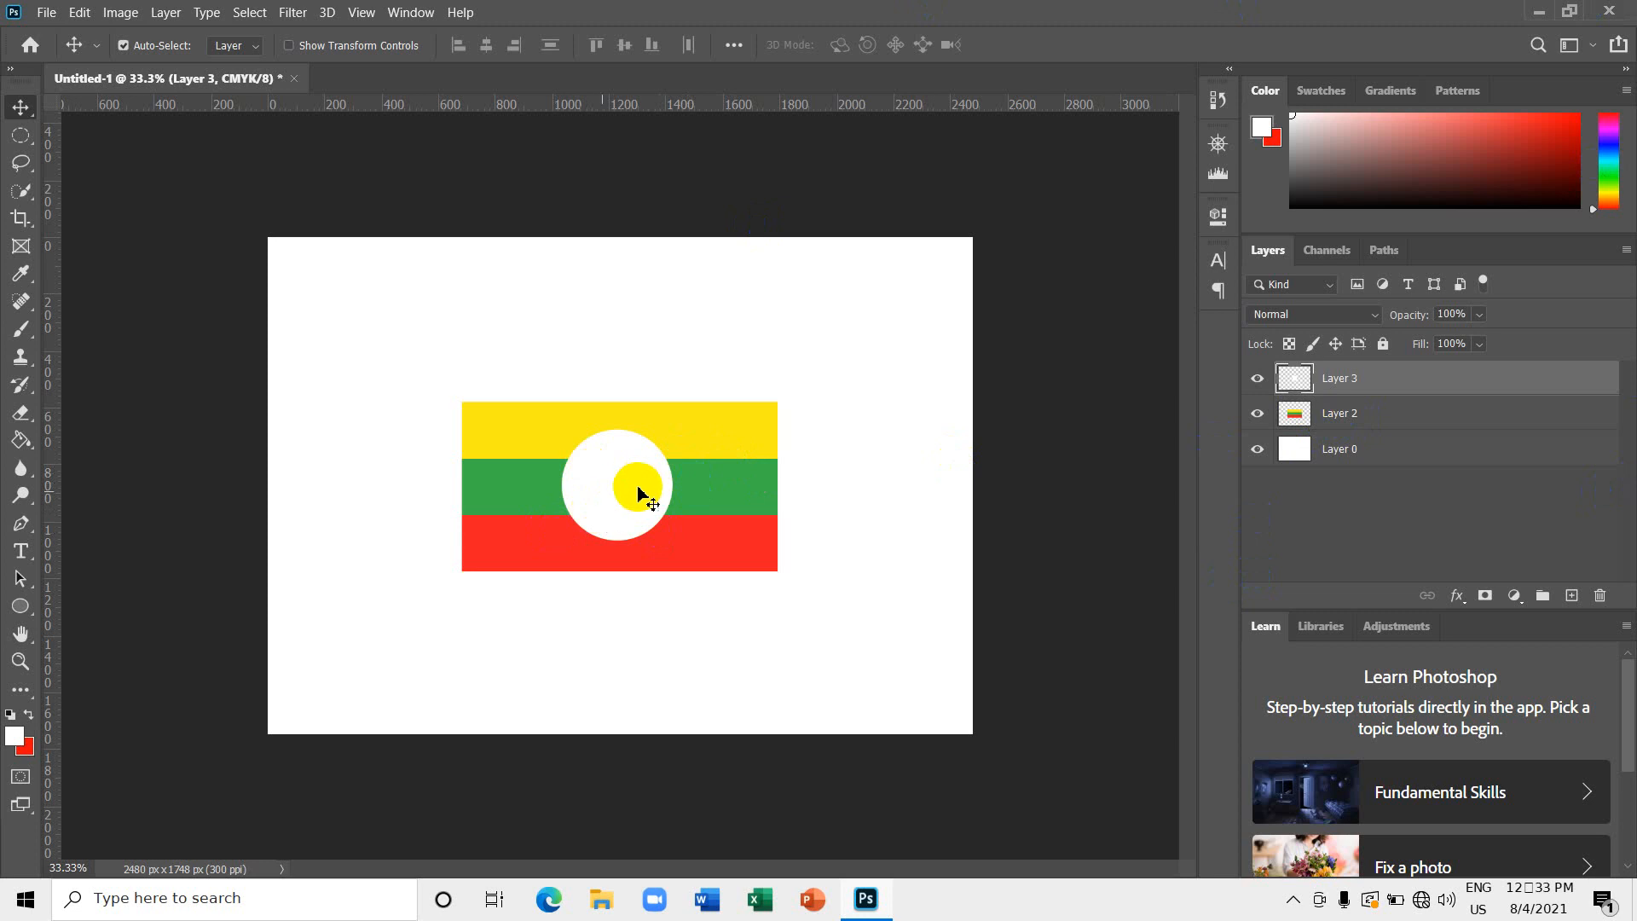
Merge the white circle on Layer 3 with the striped flag on Layer 2 into a single layer.
{"action": "left_click_drag", "start_coordinate": [640, 491], "coordinate": [679, 517]}
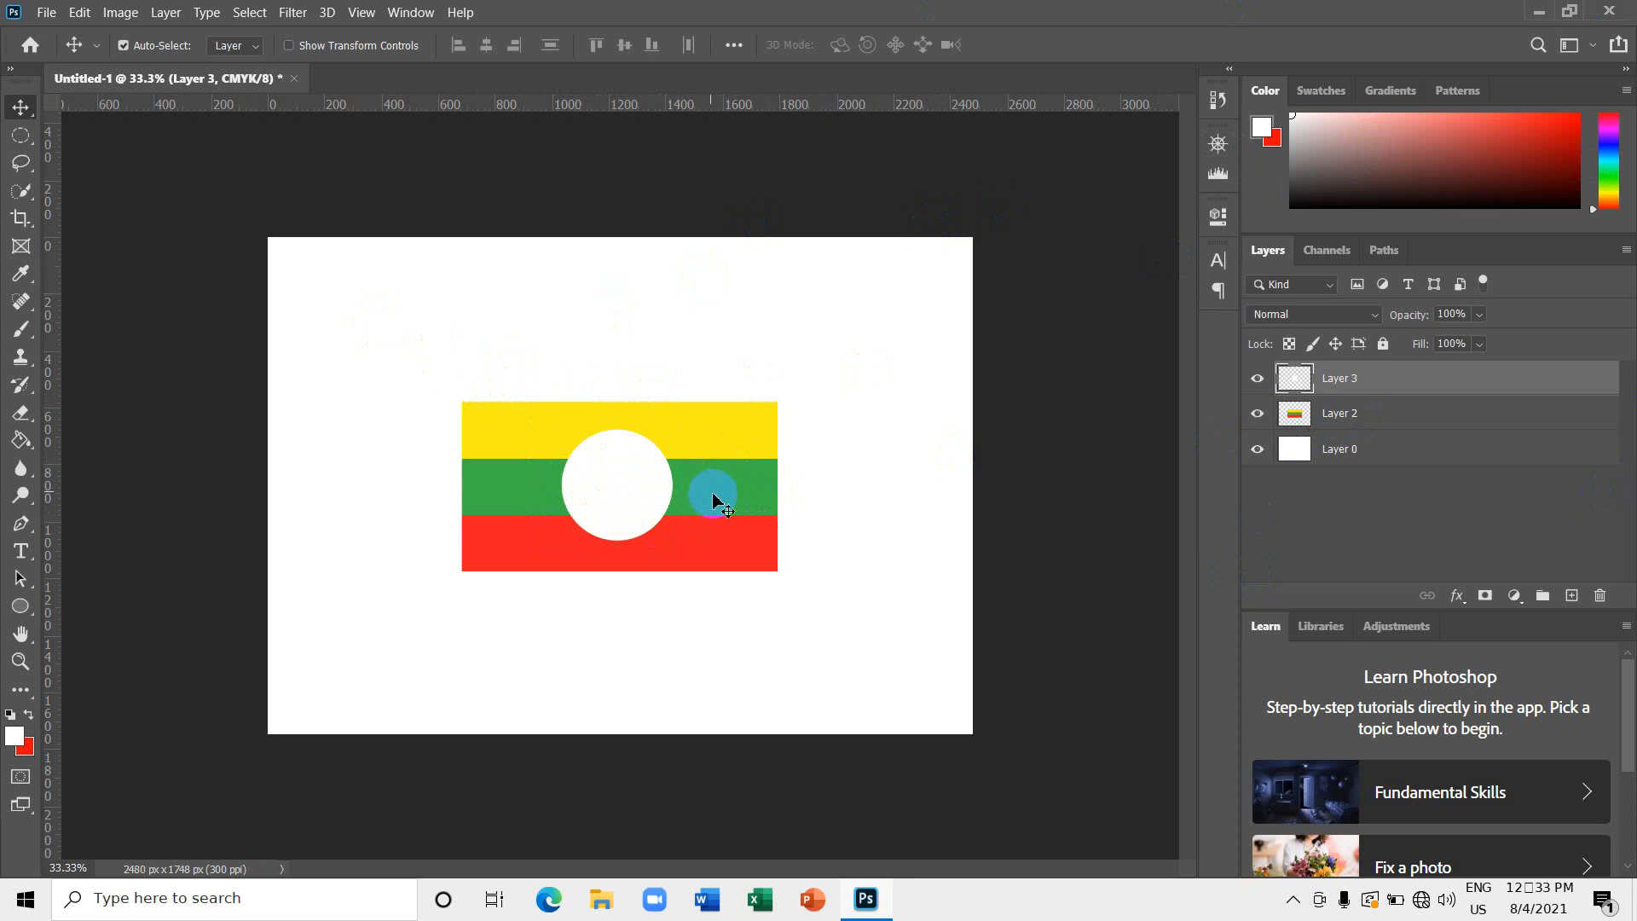
{"action": "left_click", "coordinate": [671, 503]}
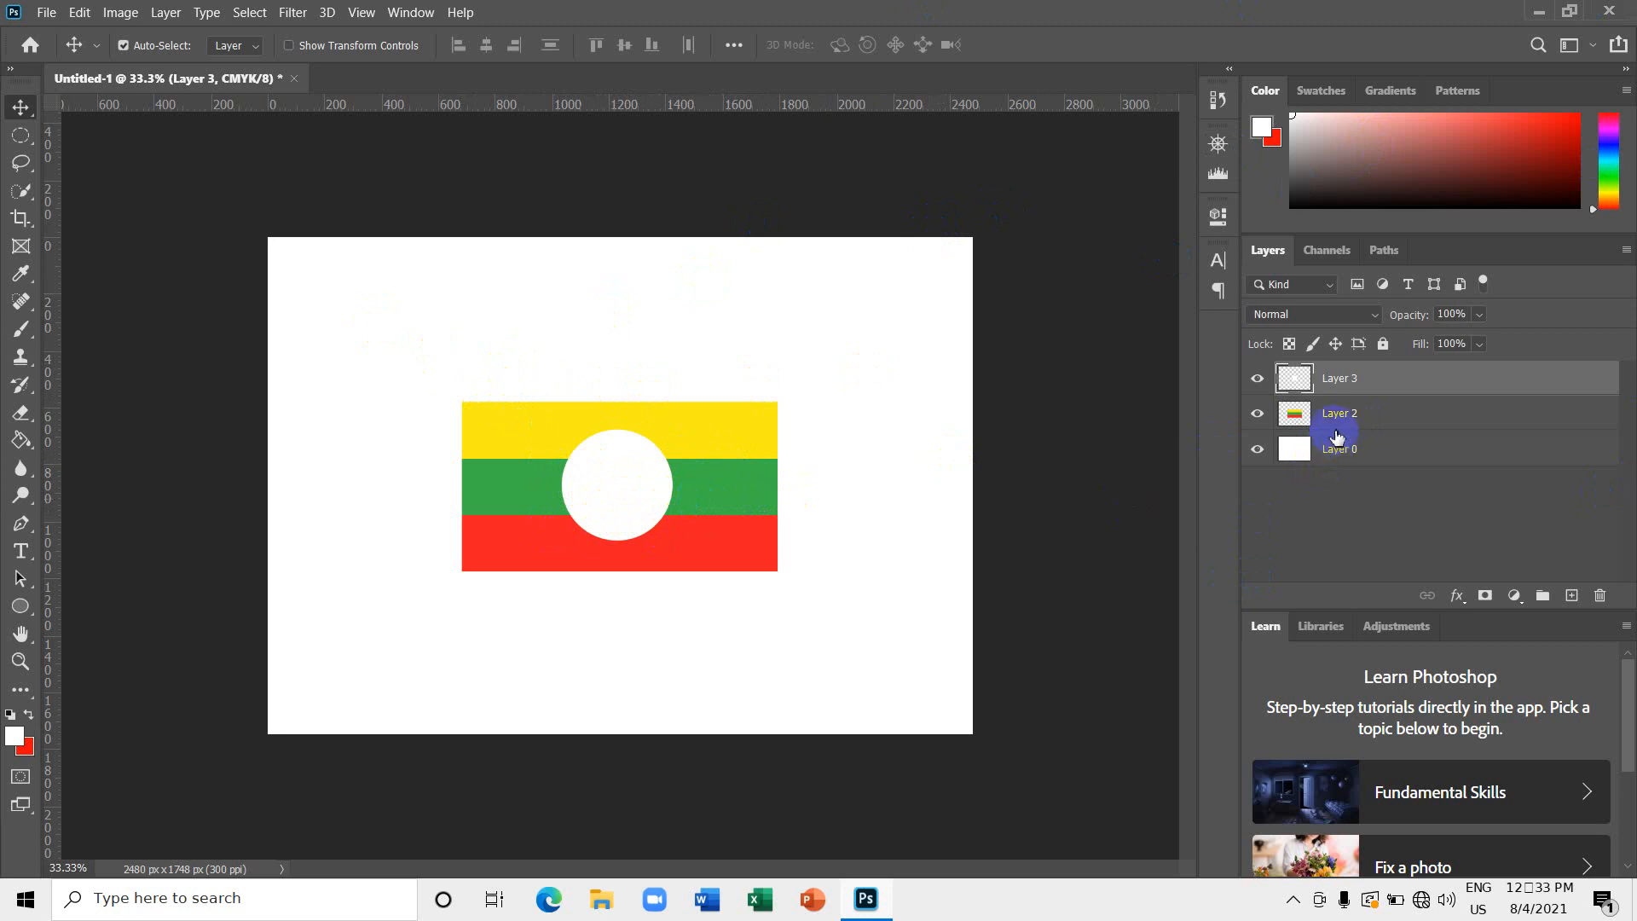
{"action": "left_click", "coordinate": [1379, 416], "text": "shift"}
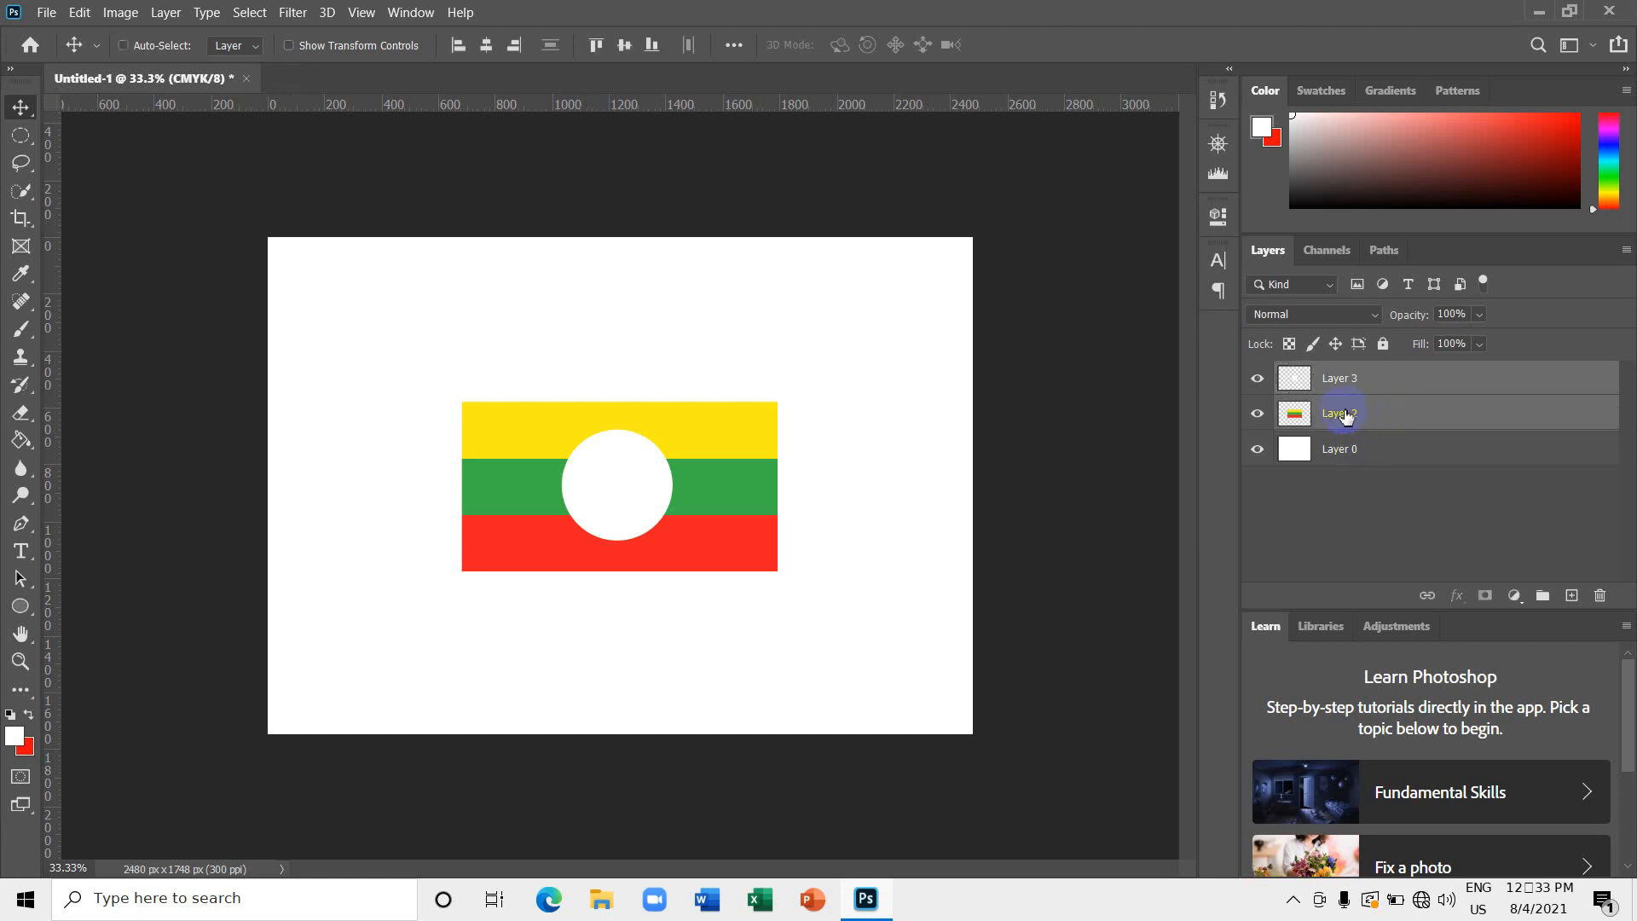
{"action": "key", "text": "ctrl+e"}
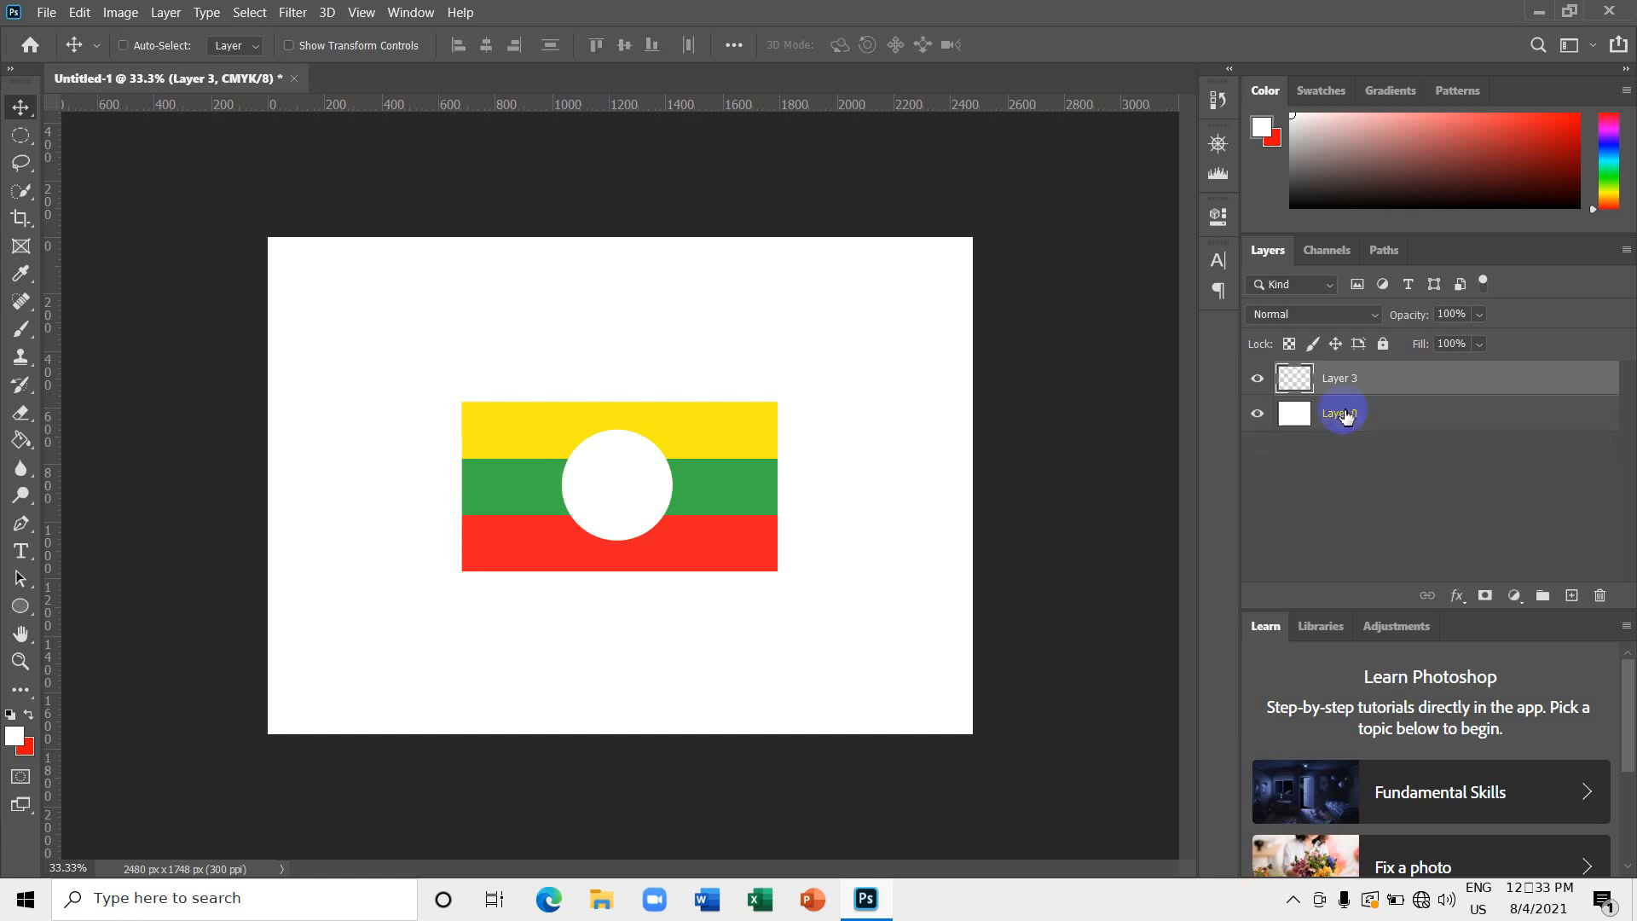
Move the flag to the canvas's upper-right corner and duplicate it three times to form a two-by-two arrangement.
{"action": "left_click_drag", "start_coordinate": [674, 518], "coordinate": [848, 369]}
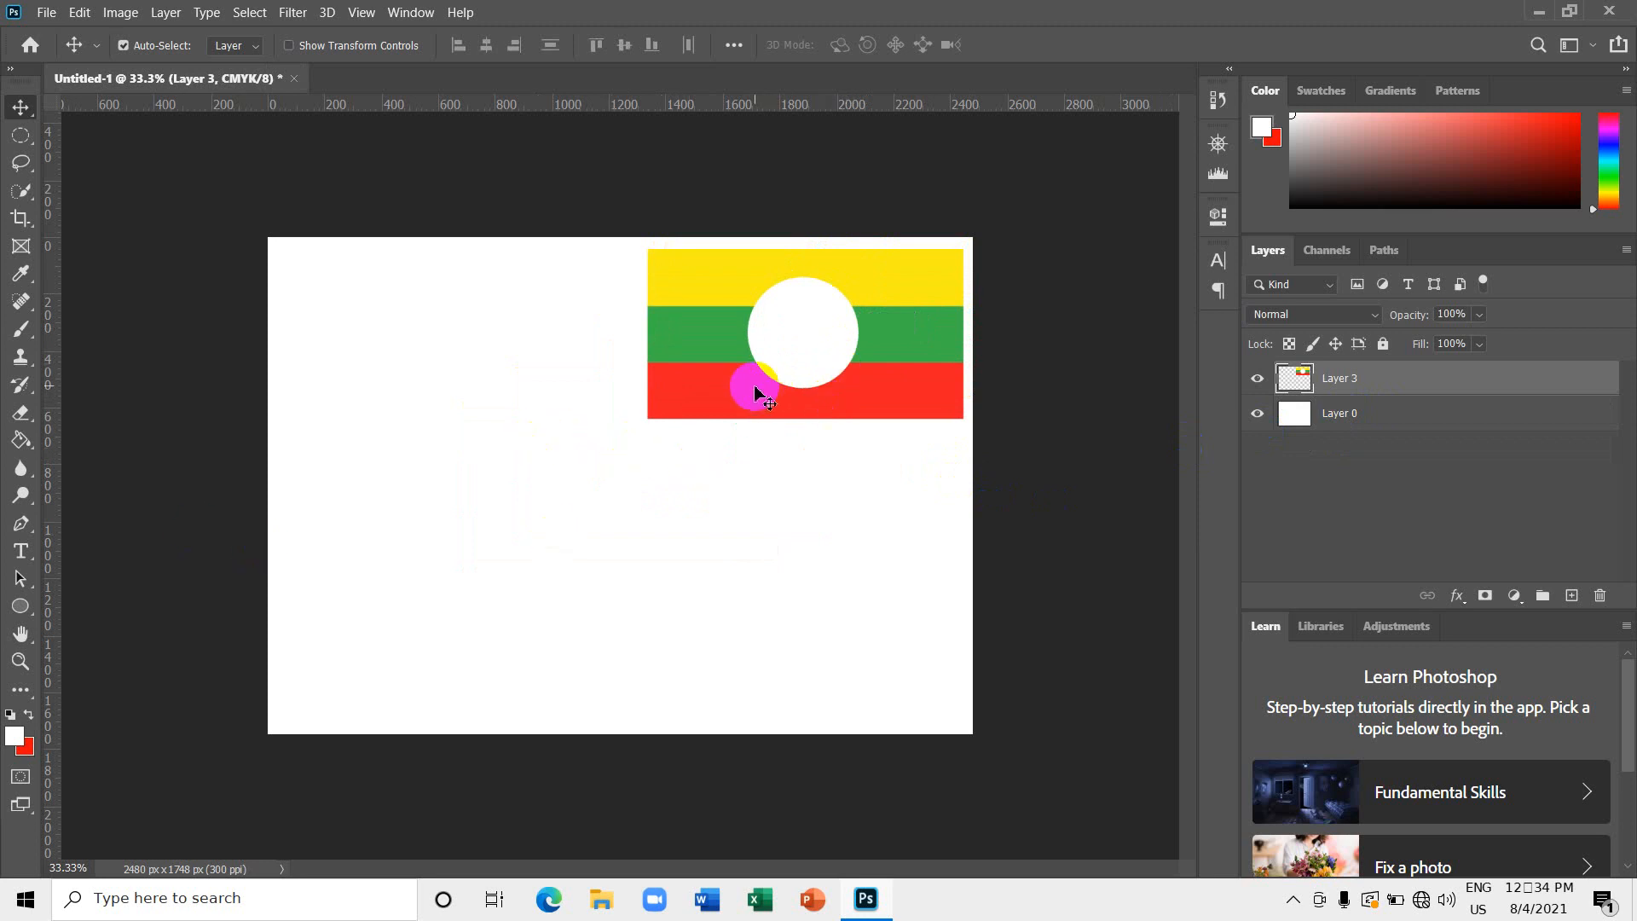
{"action": "left_click_drag", "start_coordinate": [716, 426], "coordinate": [657, 590]}
{"action": "left_click_drag", "start_coordinate": [748, 601], "coordinate": [429, 365]}
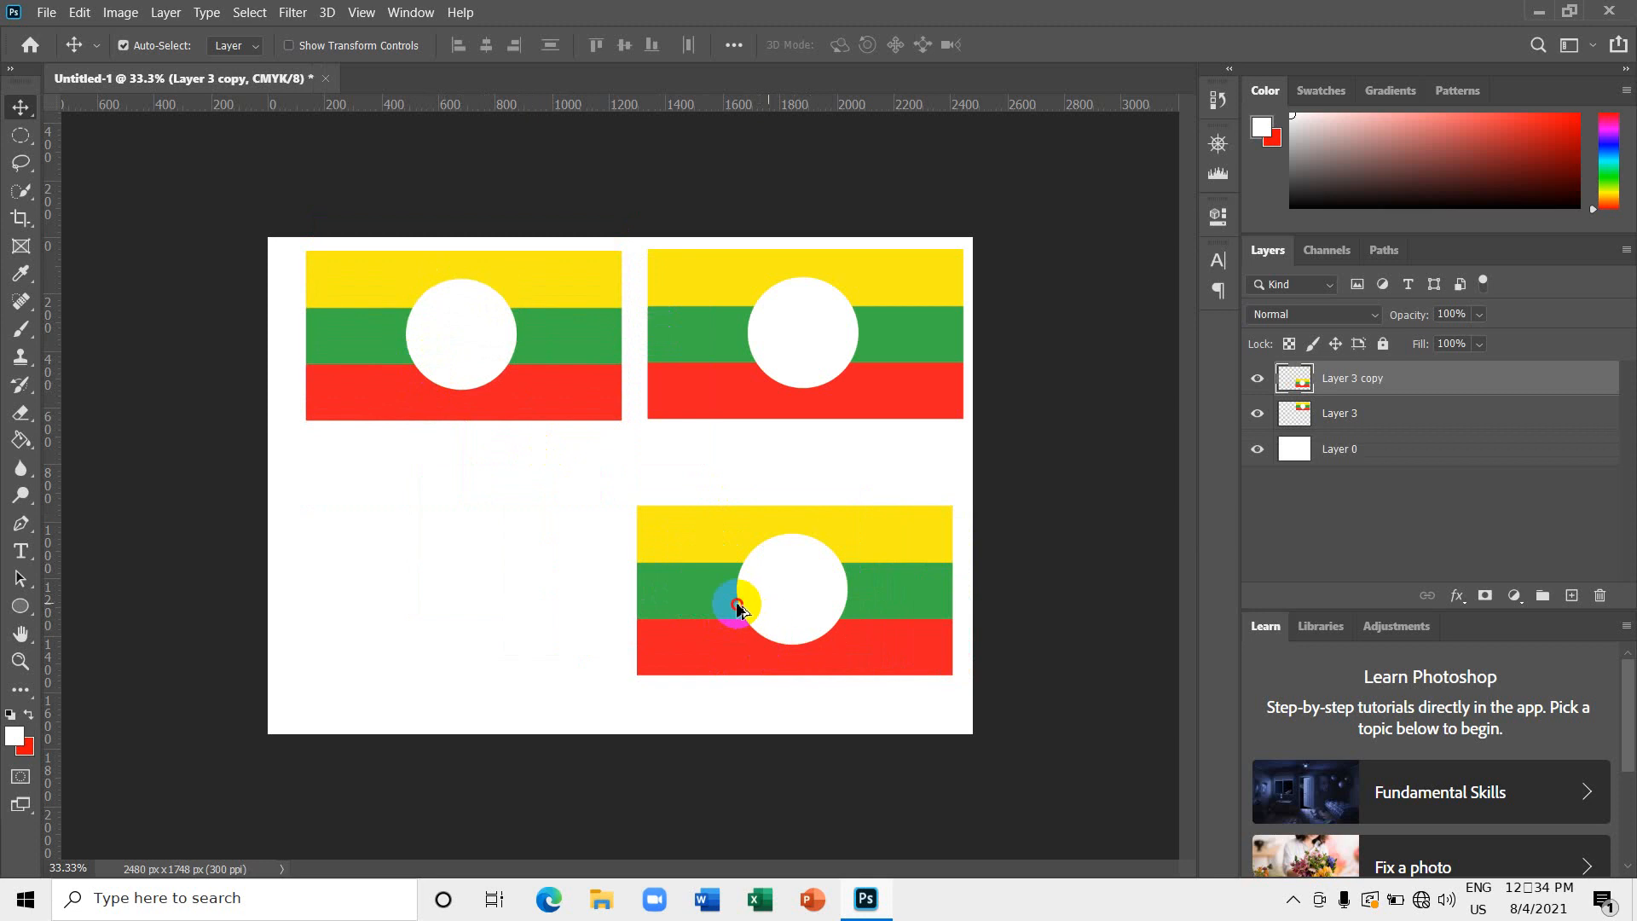
{"action": "left_click_drag", "start_coordinate": [730, 596], "coordinate": [402, 602]}
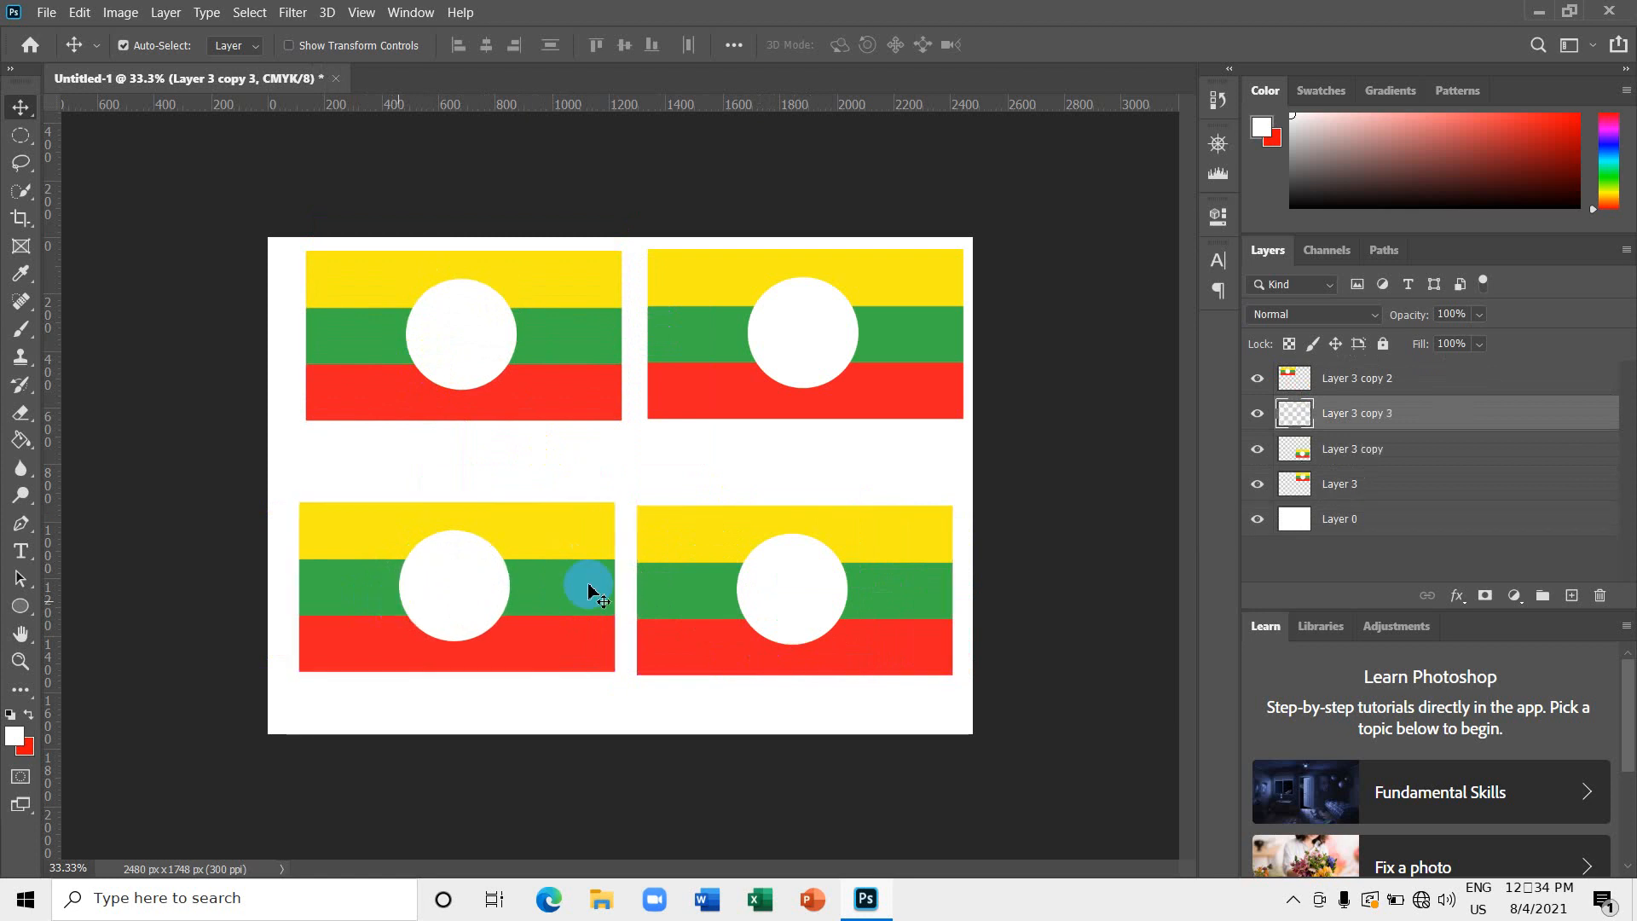
{"action": "left_click", "coordinate": [707, 350]}
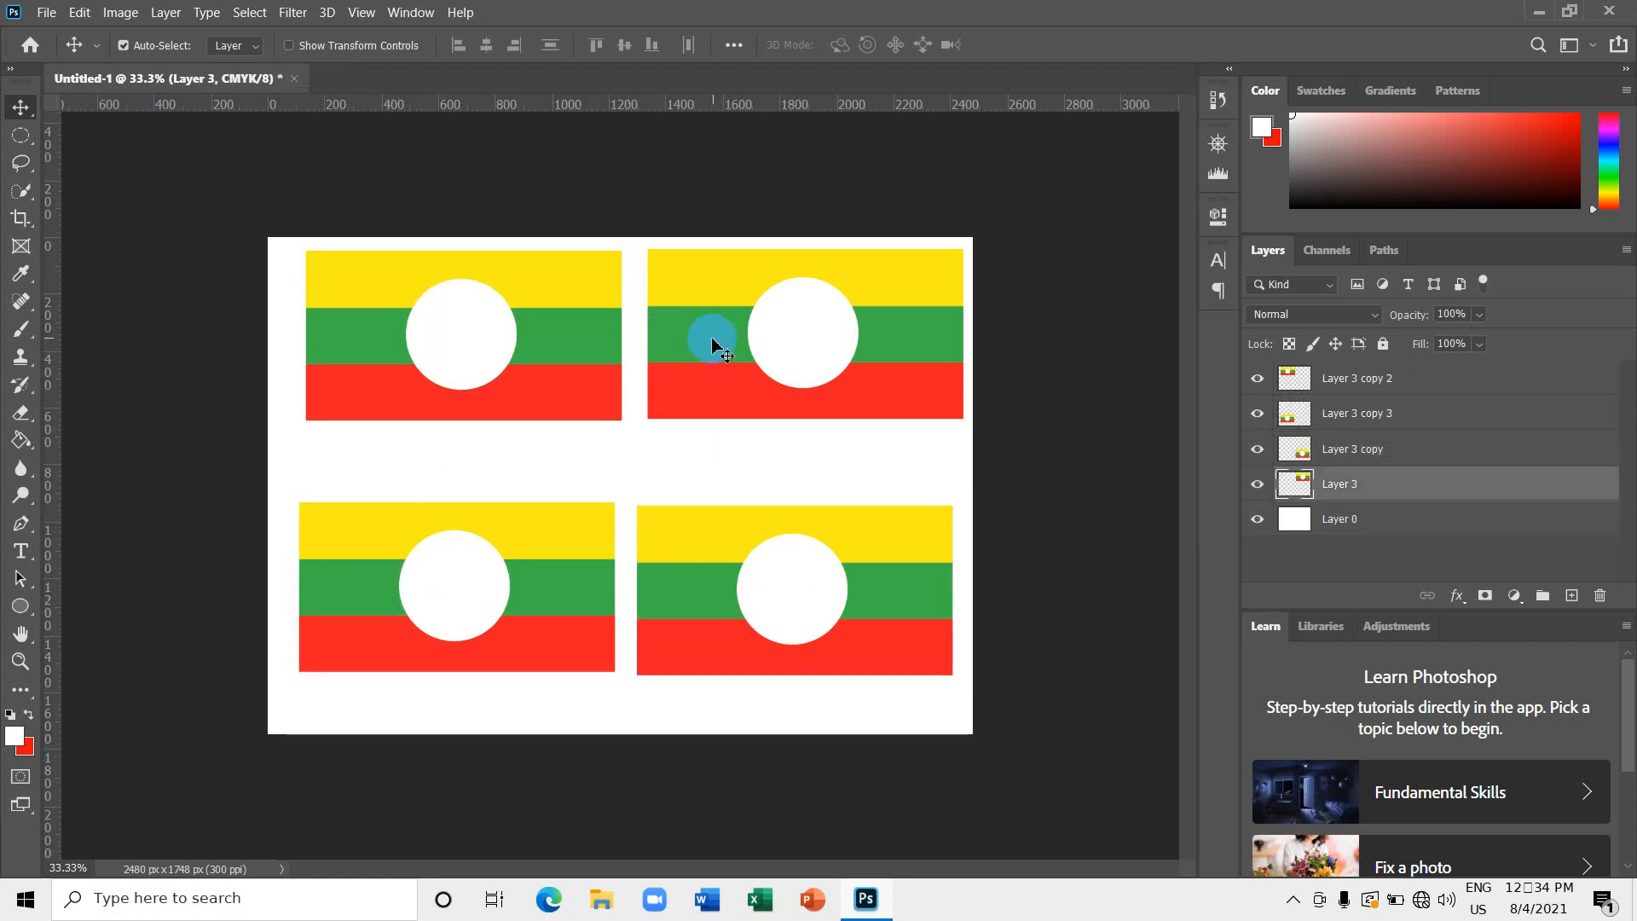
{"action": "left_click", "coordinate": [1258, 484]}
{"action": "left_click", "coordinate": [1258, 485]}
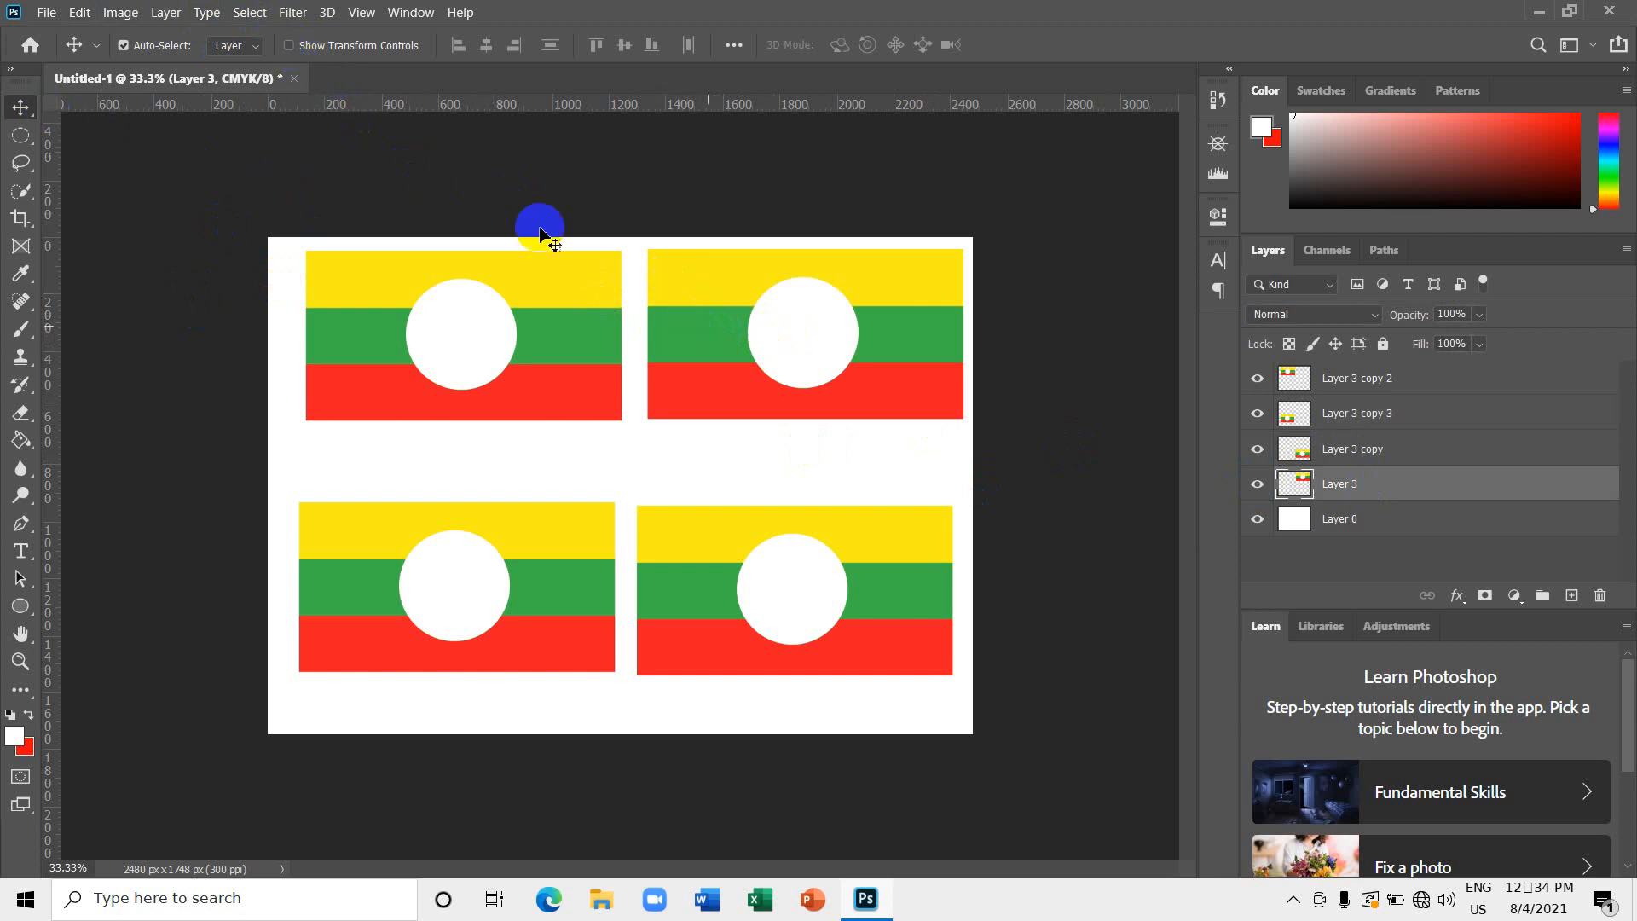
{"action": "left_click", "coordinate": [288, 45]}
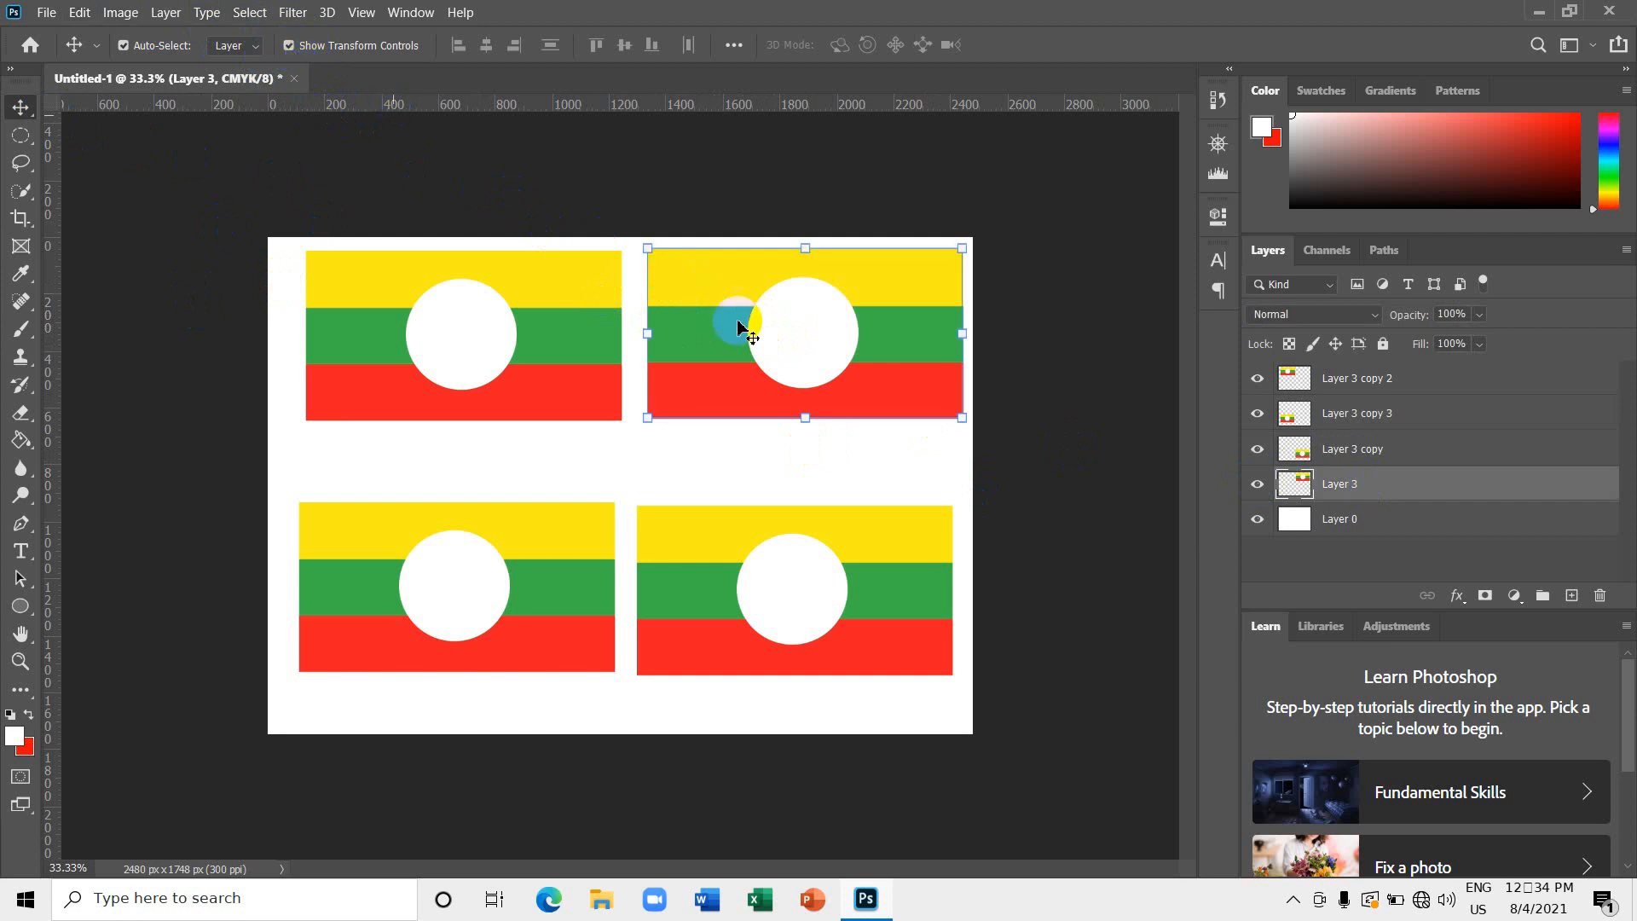
{"action": "left_click", "coordinate": [288, 45]}
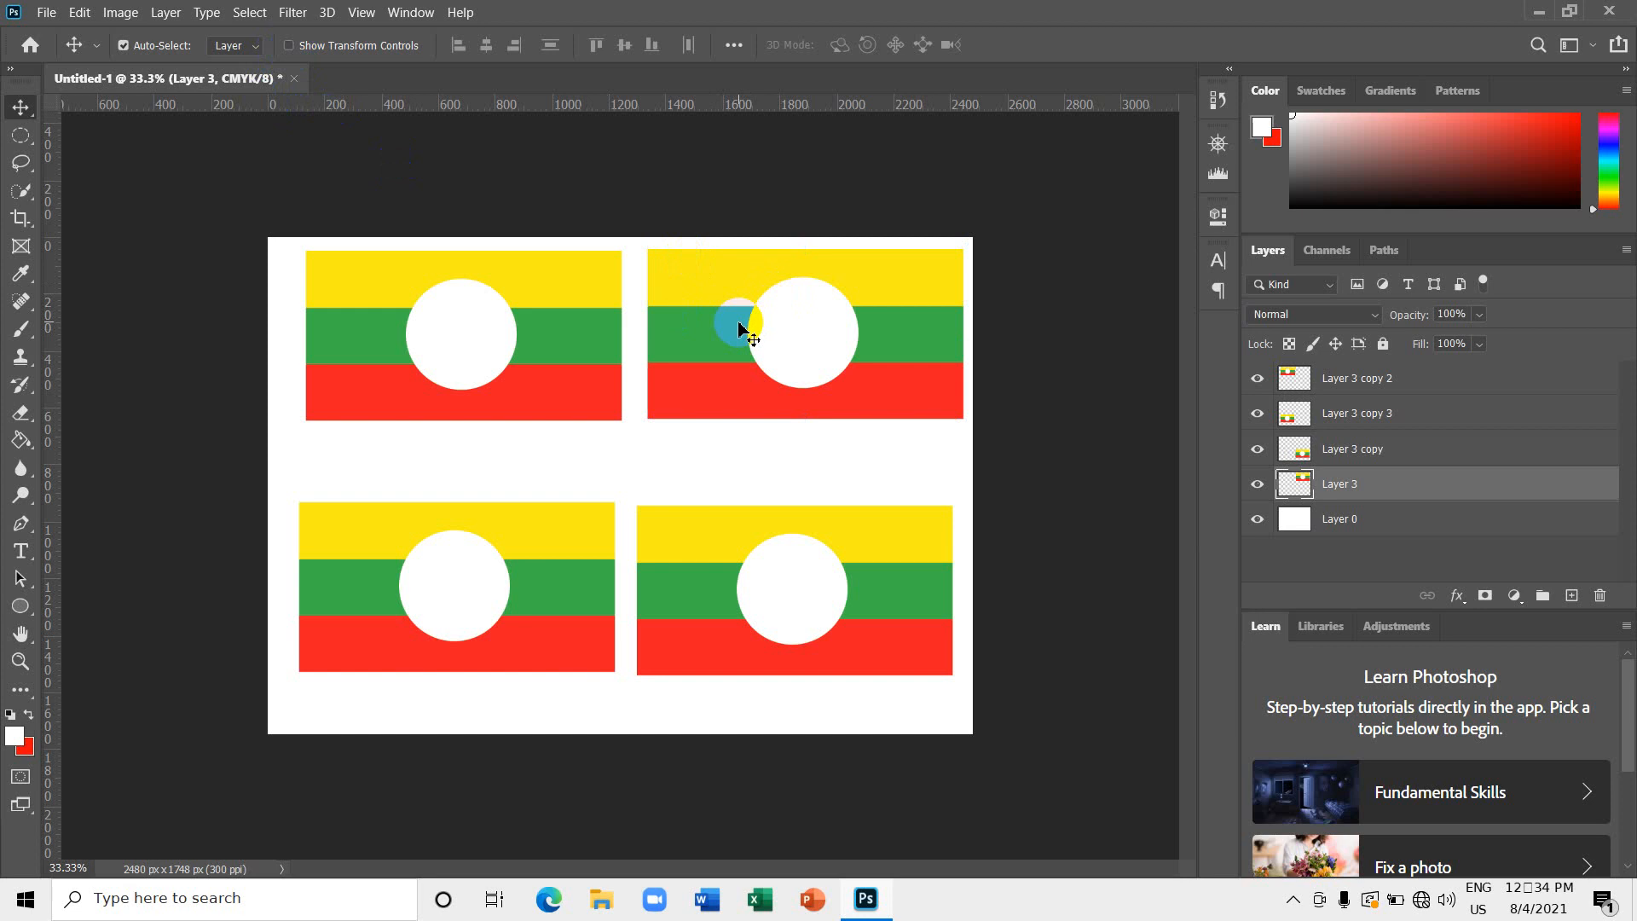
{"action": "left_click", "coordinate": [80, 13]}
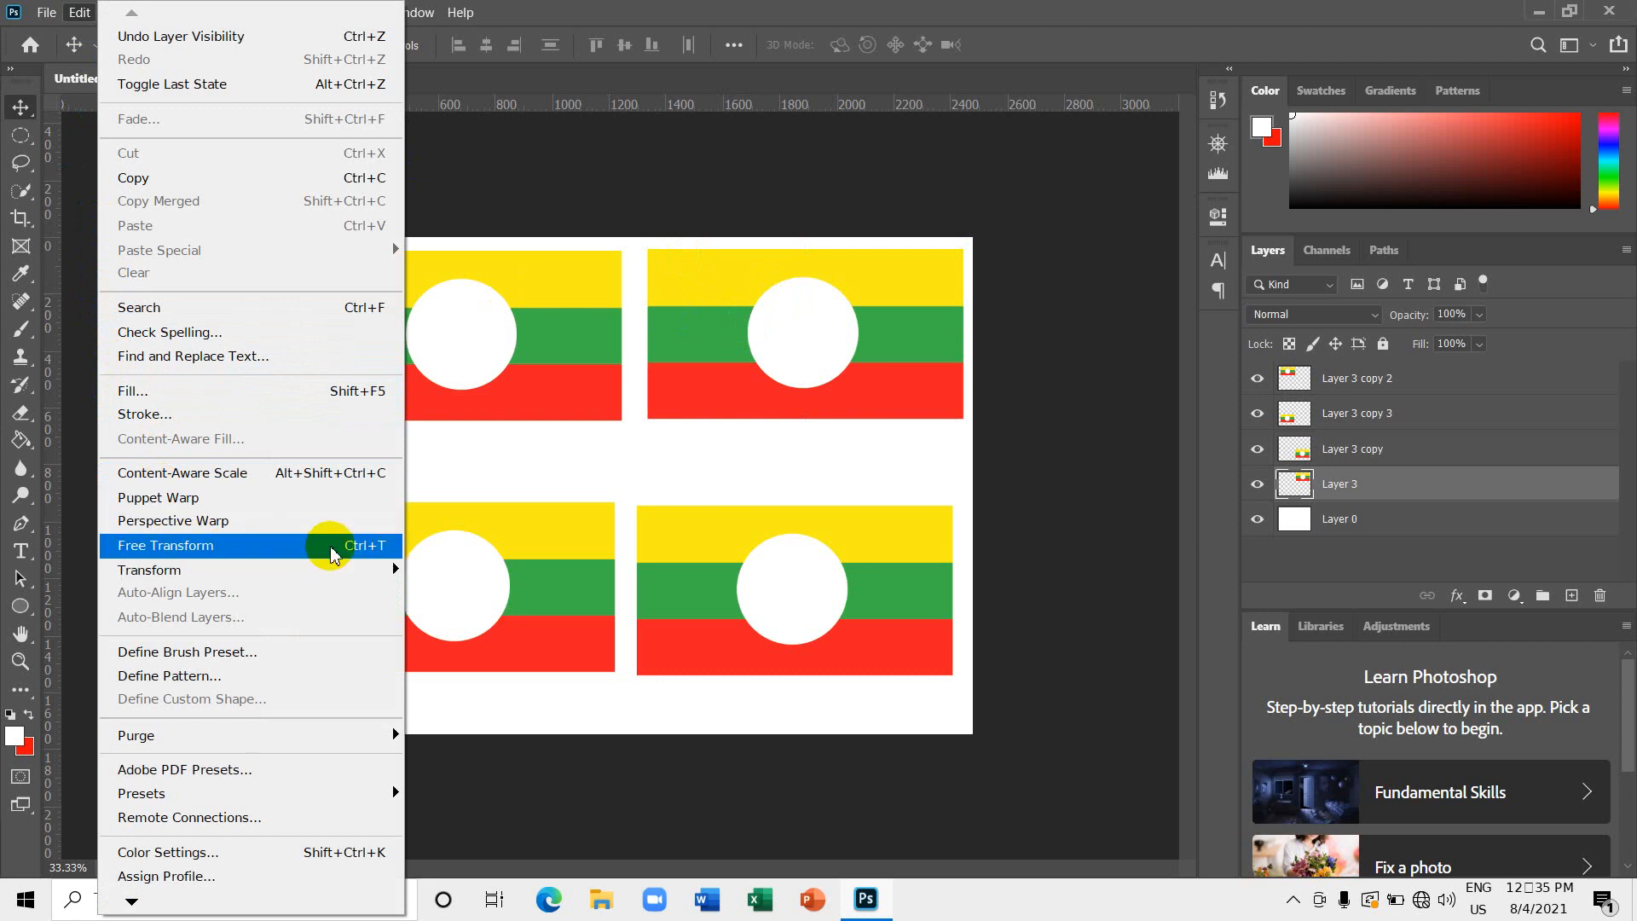
{"action": "left_click", "coordinate": [394, 548]}
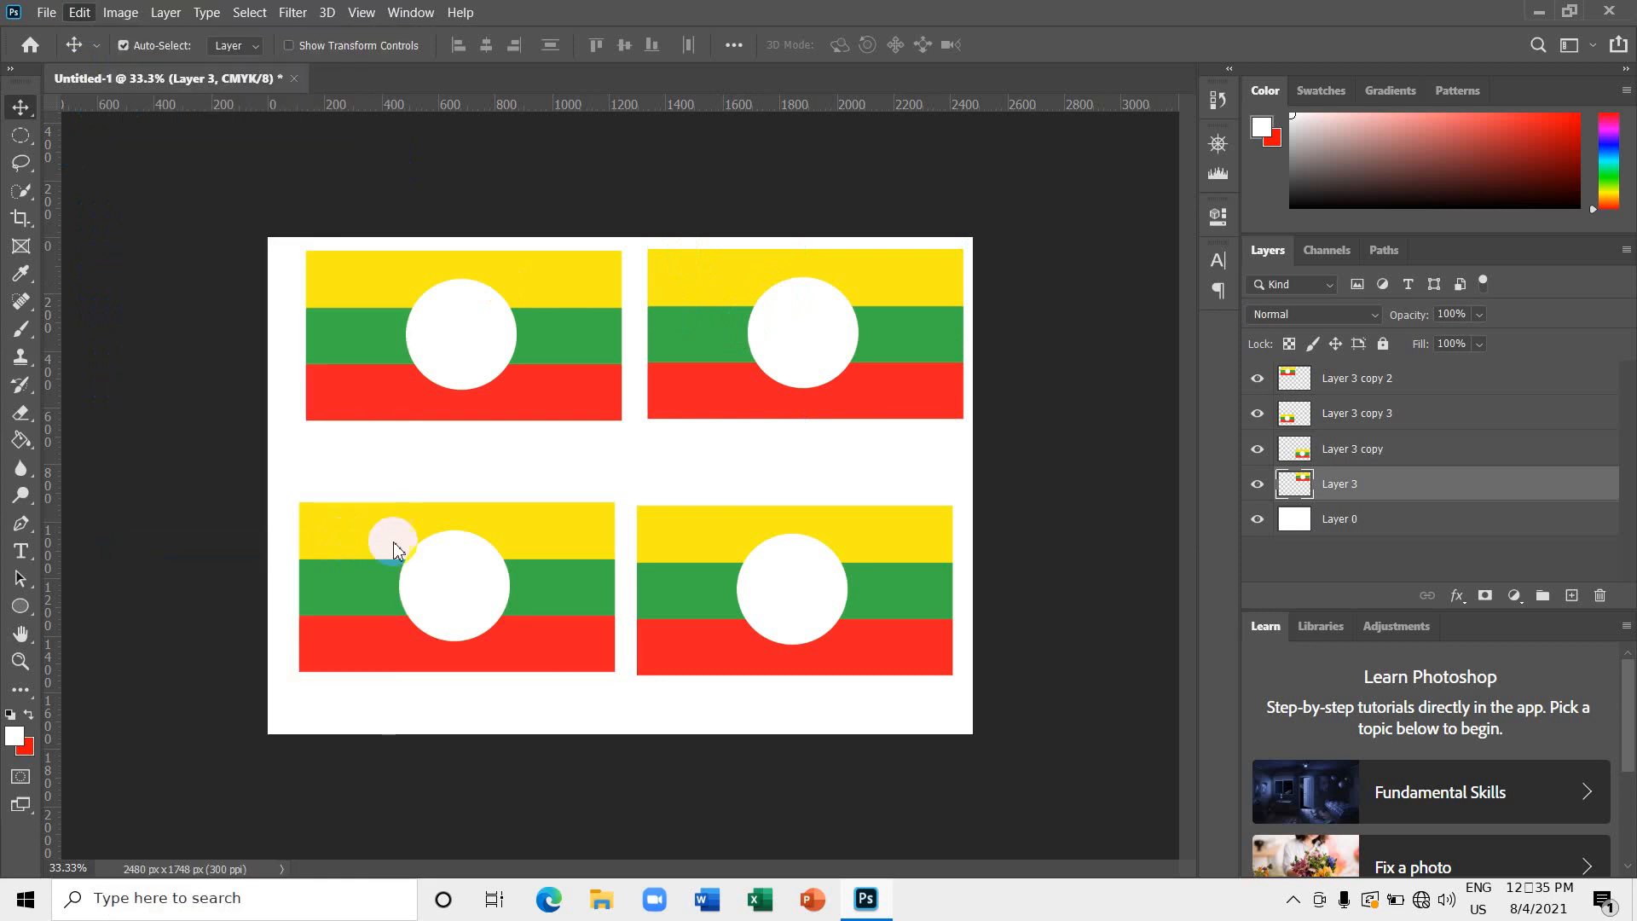
{"action": "key", "text": "ctrl+t"}
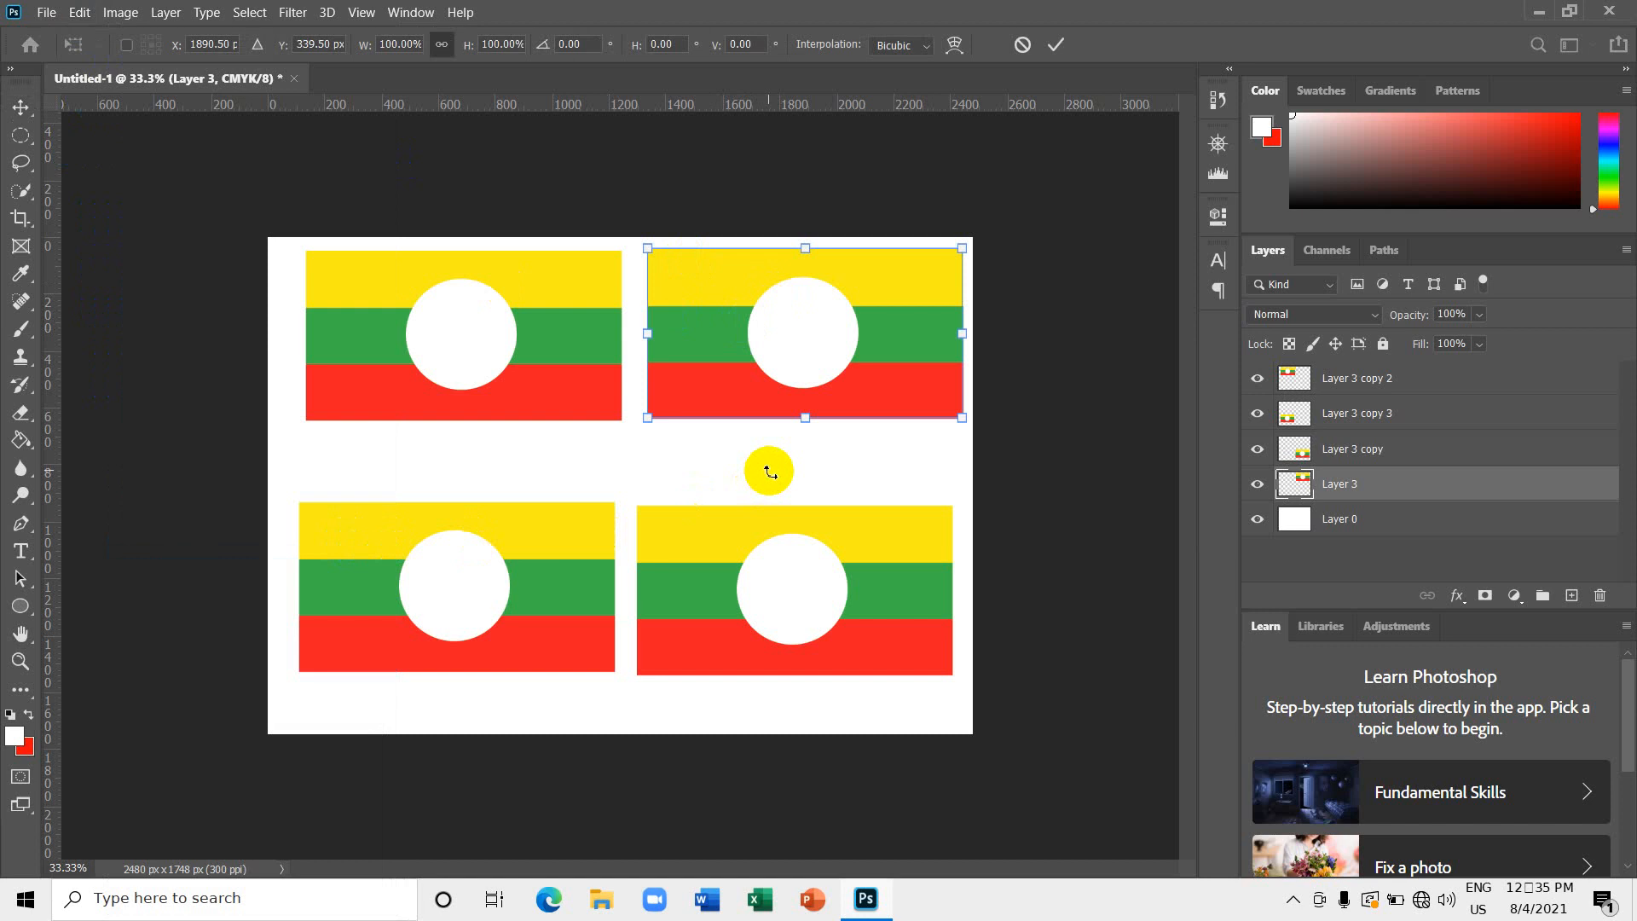
{"action": "left_click", "coordinate": [1021, 44]}
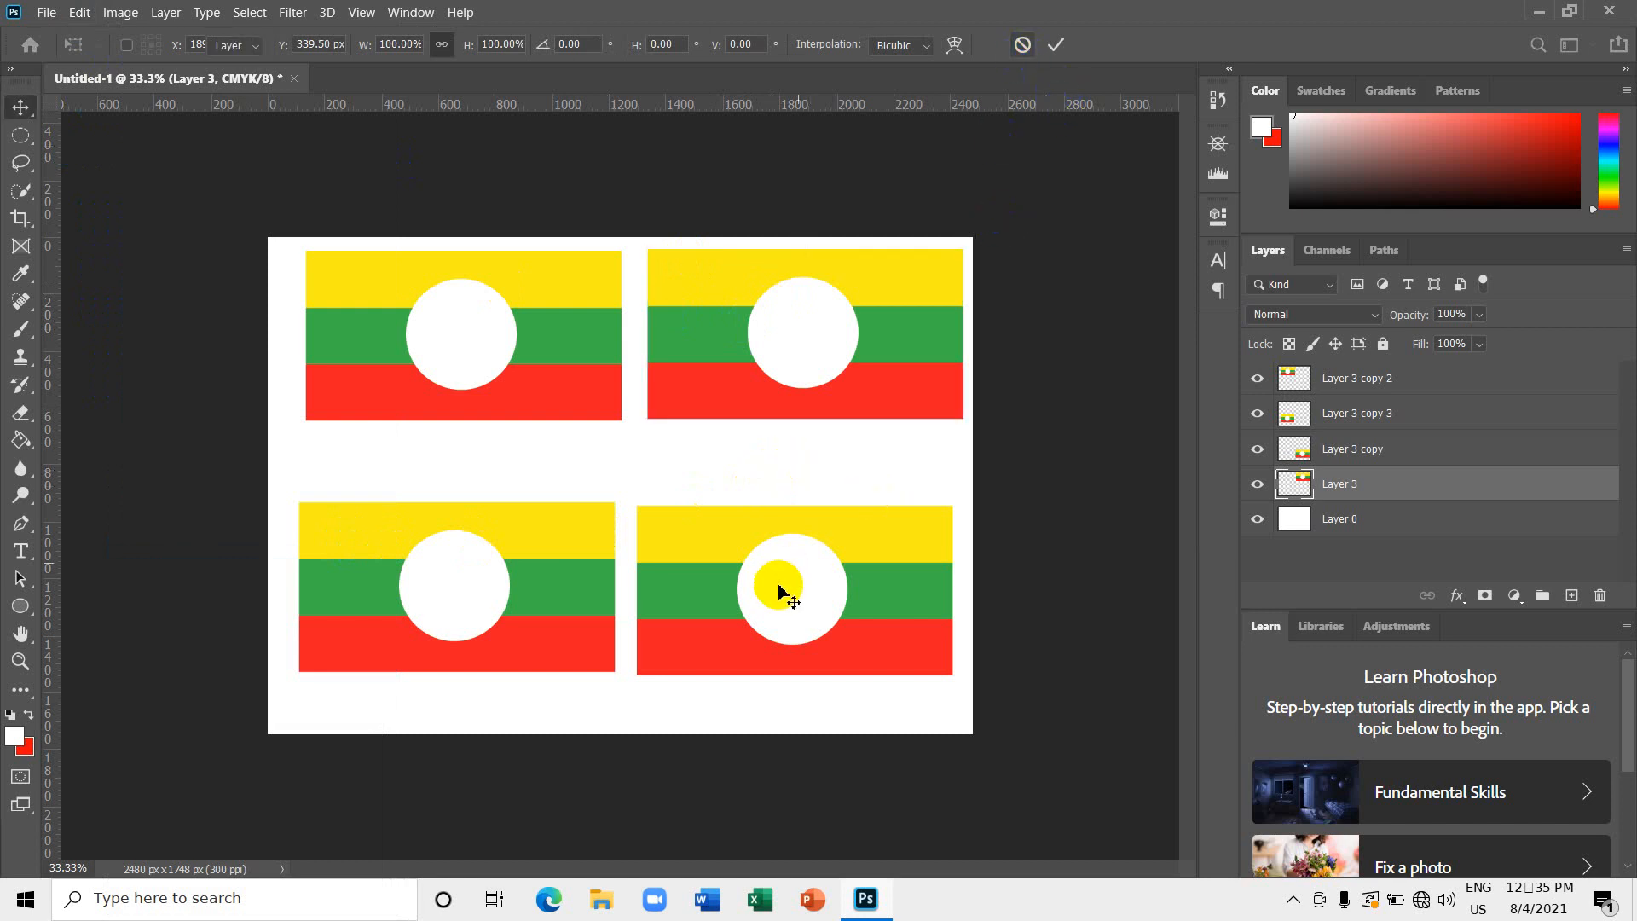
Warp the canvas's lower-right flag with the Flag warp style at a 50% bend using Free Transform.
{"action": "left_click", "coordinate": [780, 589]}
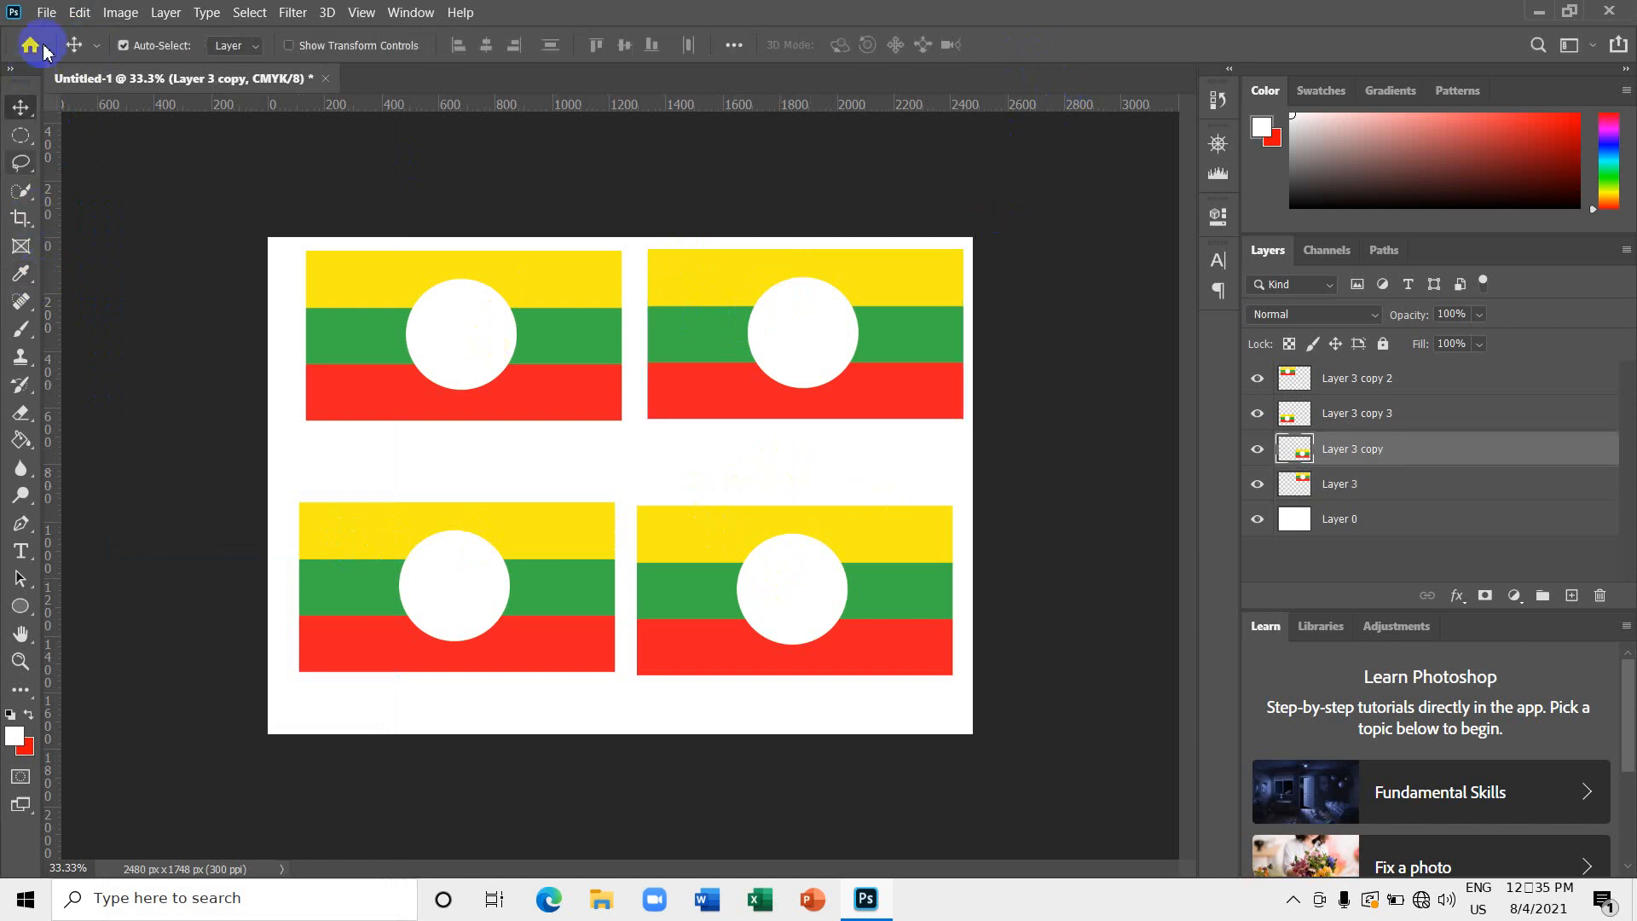
{"action": "left_click", "coordinate": [81, 15]}
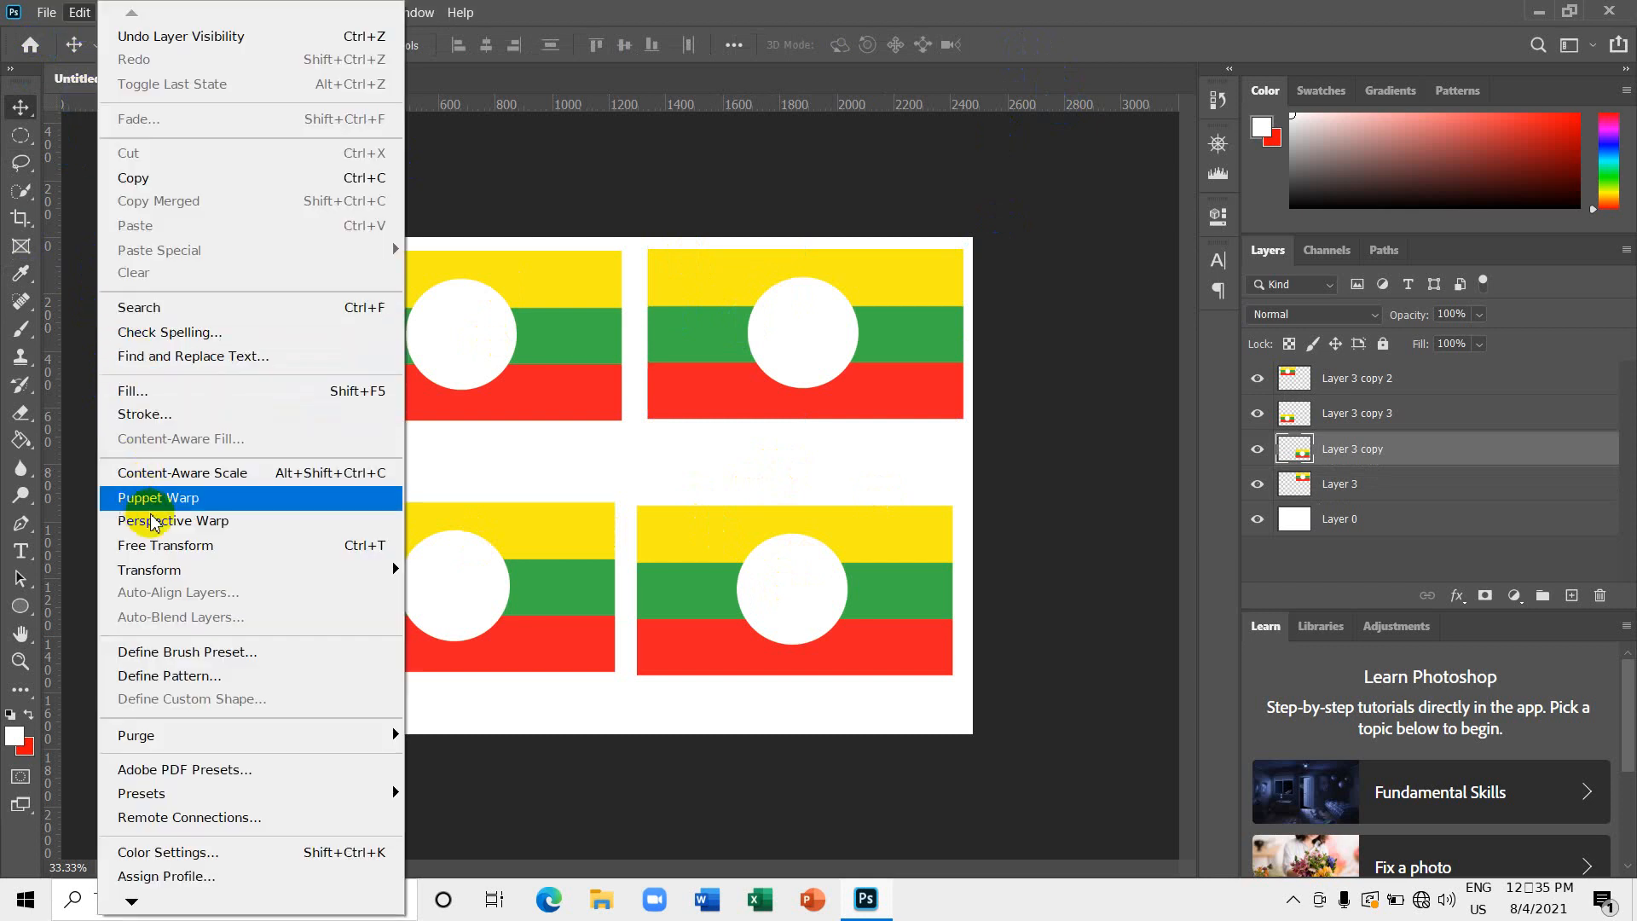
{"action": "left_click", "coordinate": [325, 558]}
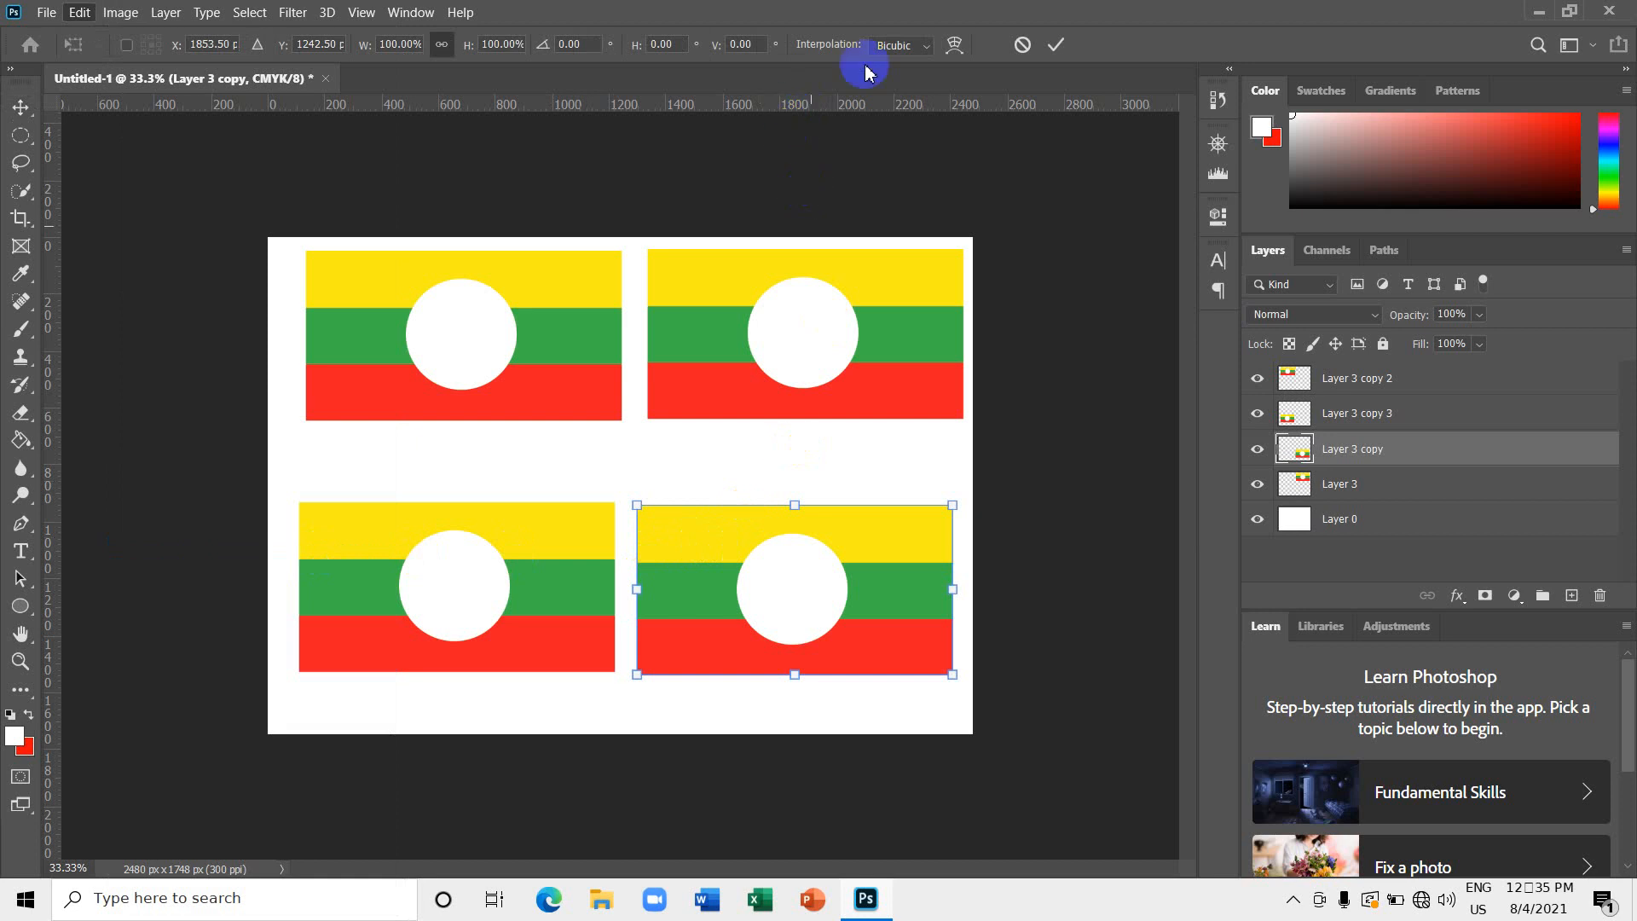
{"action": "left_click", "coordinate": [956, 47]}
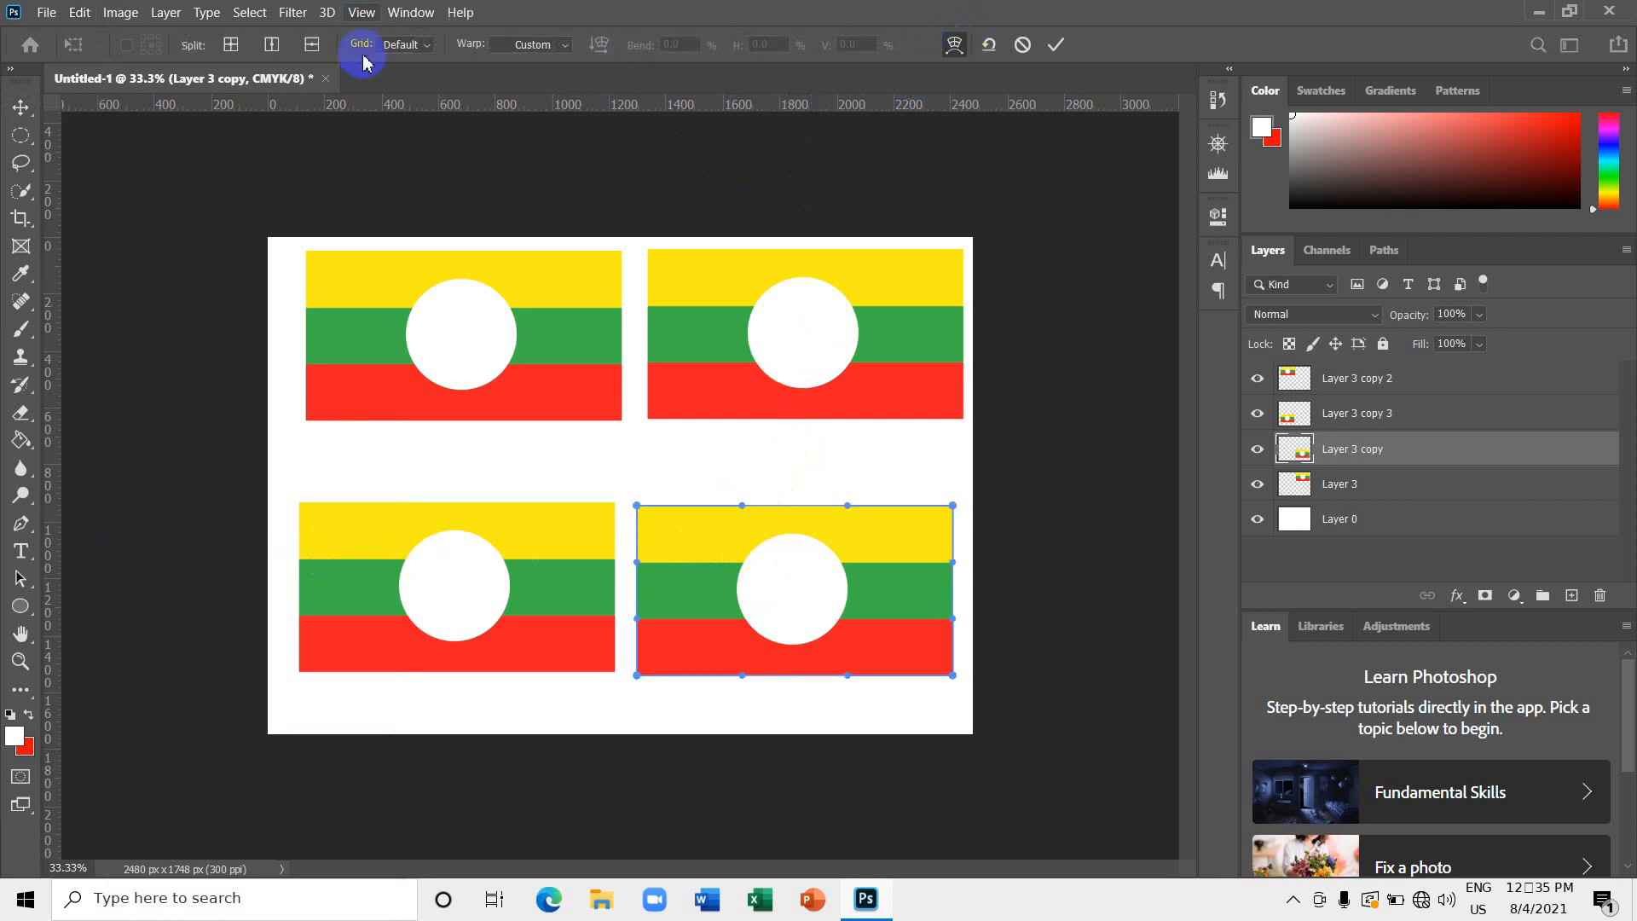
{"action": "left_click", "coordinate": [565, 47]}
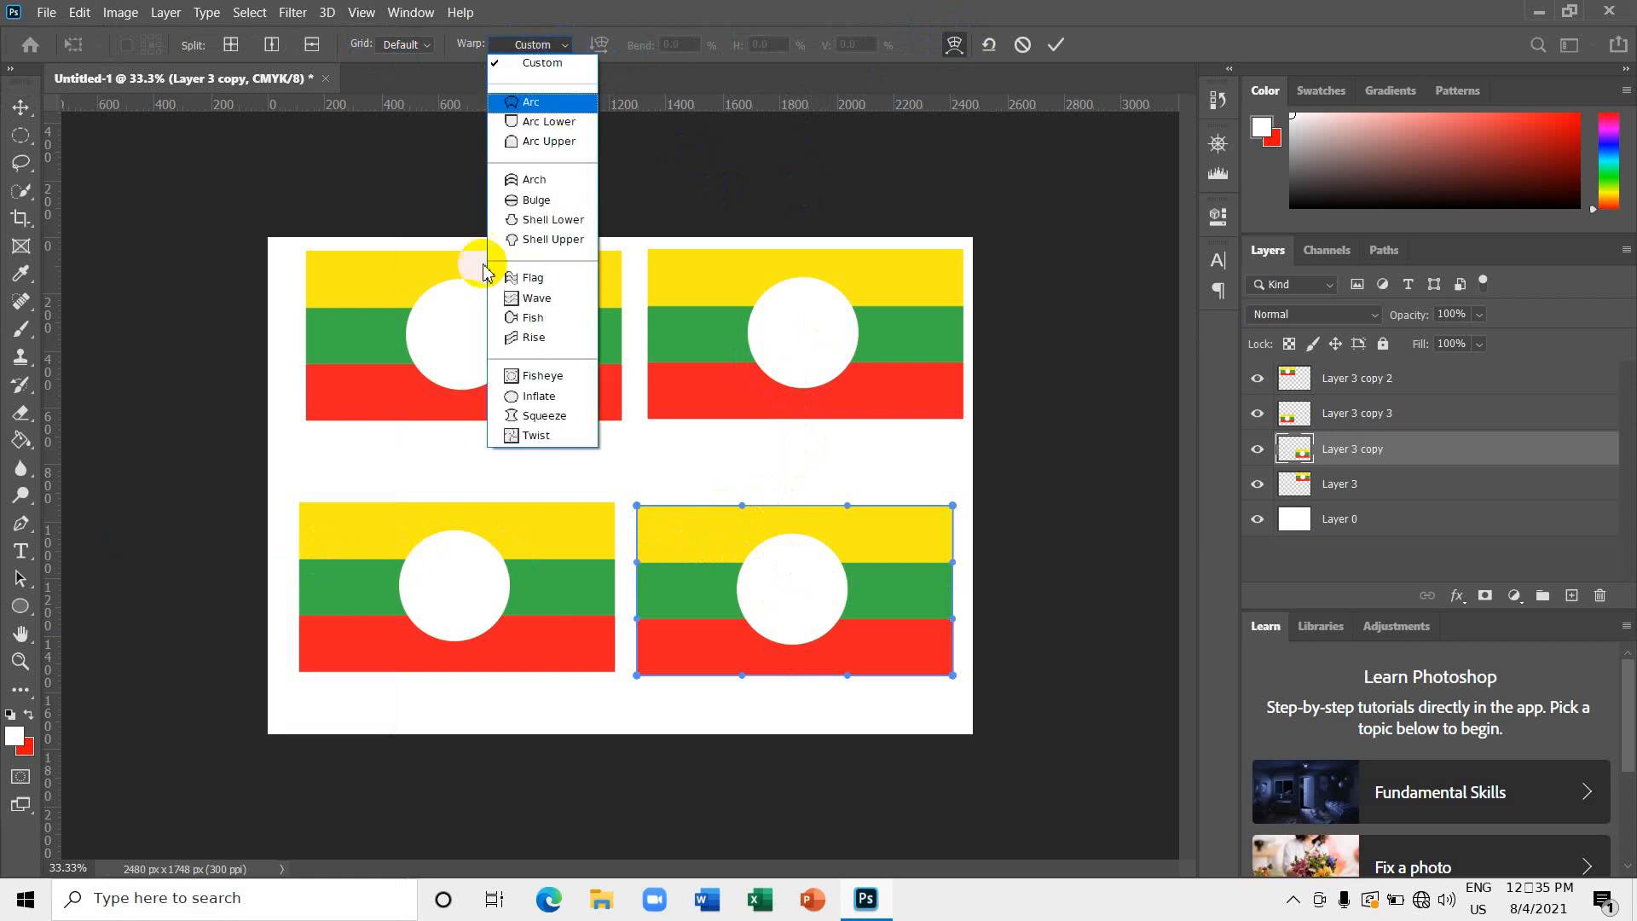
{"action": "left_click", "coordinate": [535, 280]}
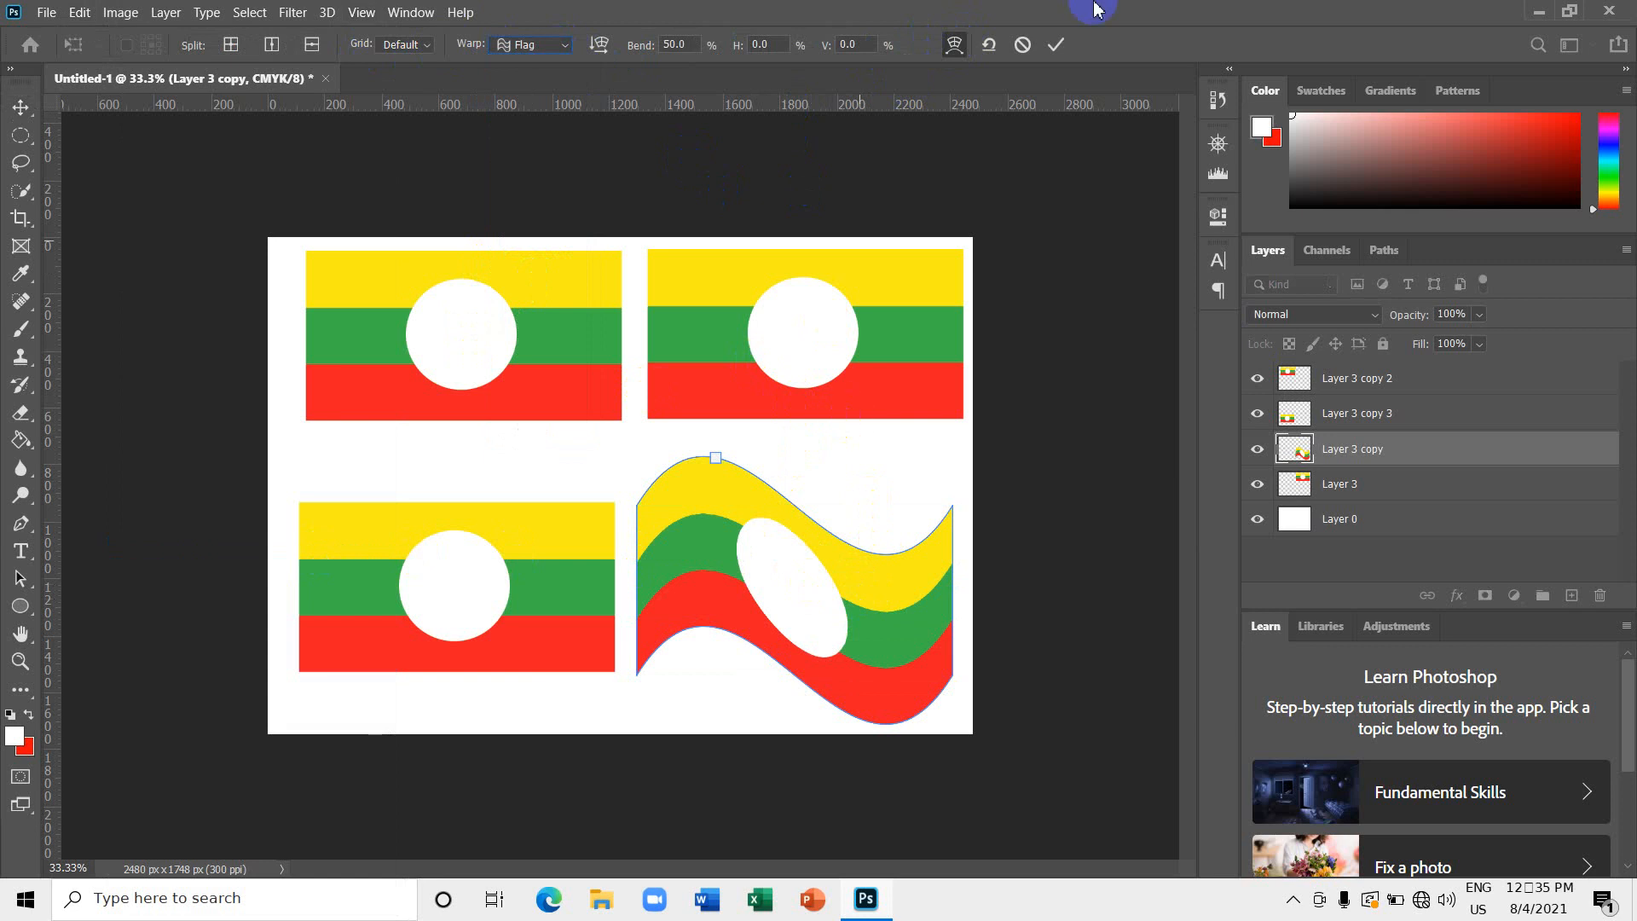
{"action": "left_click", "coordinate": [1057, 45]}
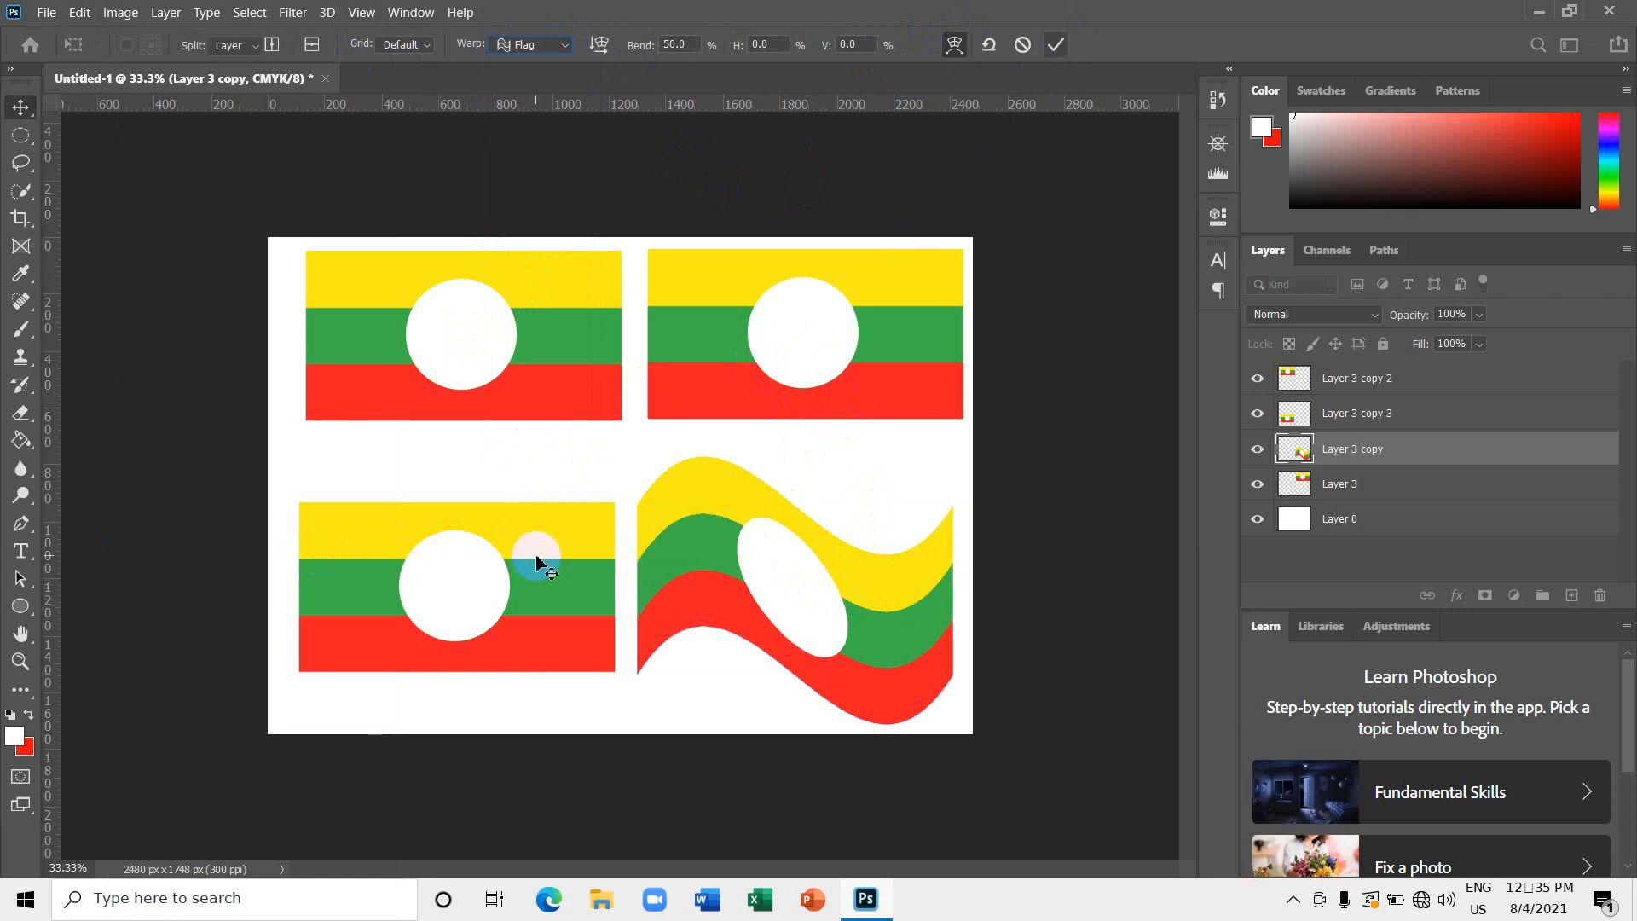
Start a Free Transform warp on the canvas's upper-left flag and choose the Flag warp style.
{"action": "left_click", "coordinate": [536, 561]}
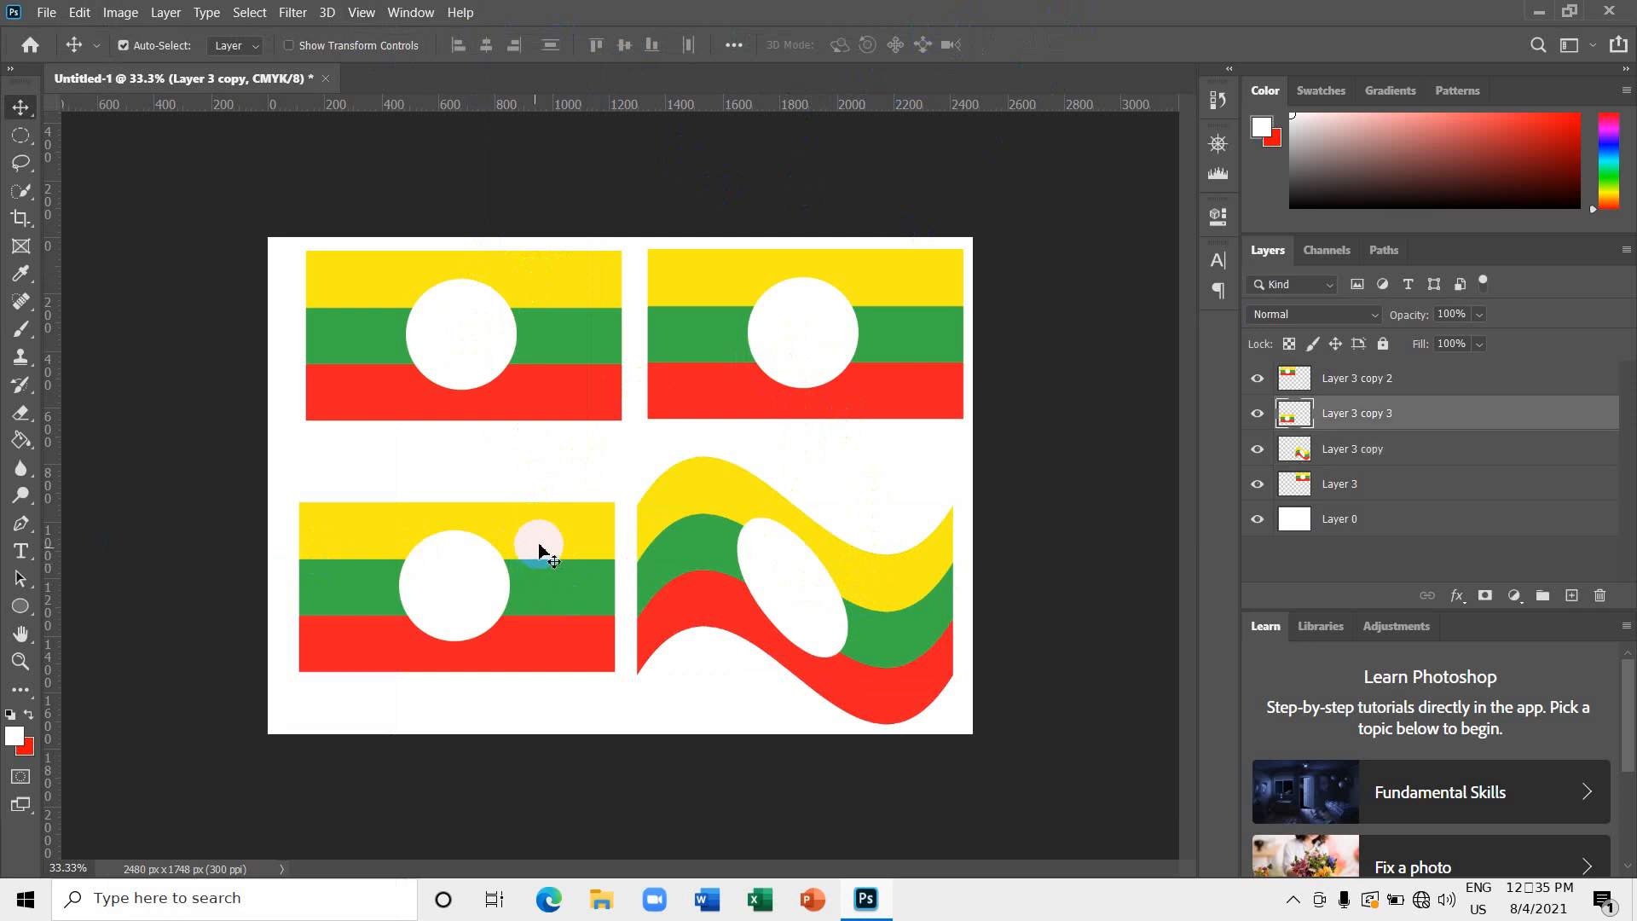
{"action": "left_click", "coordinate": [537, 364]}
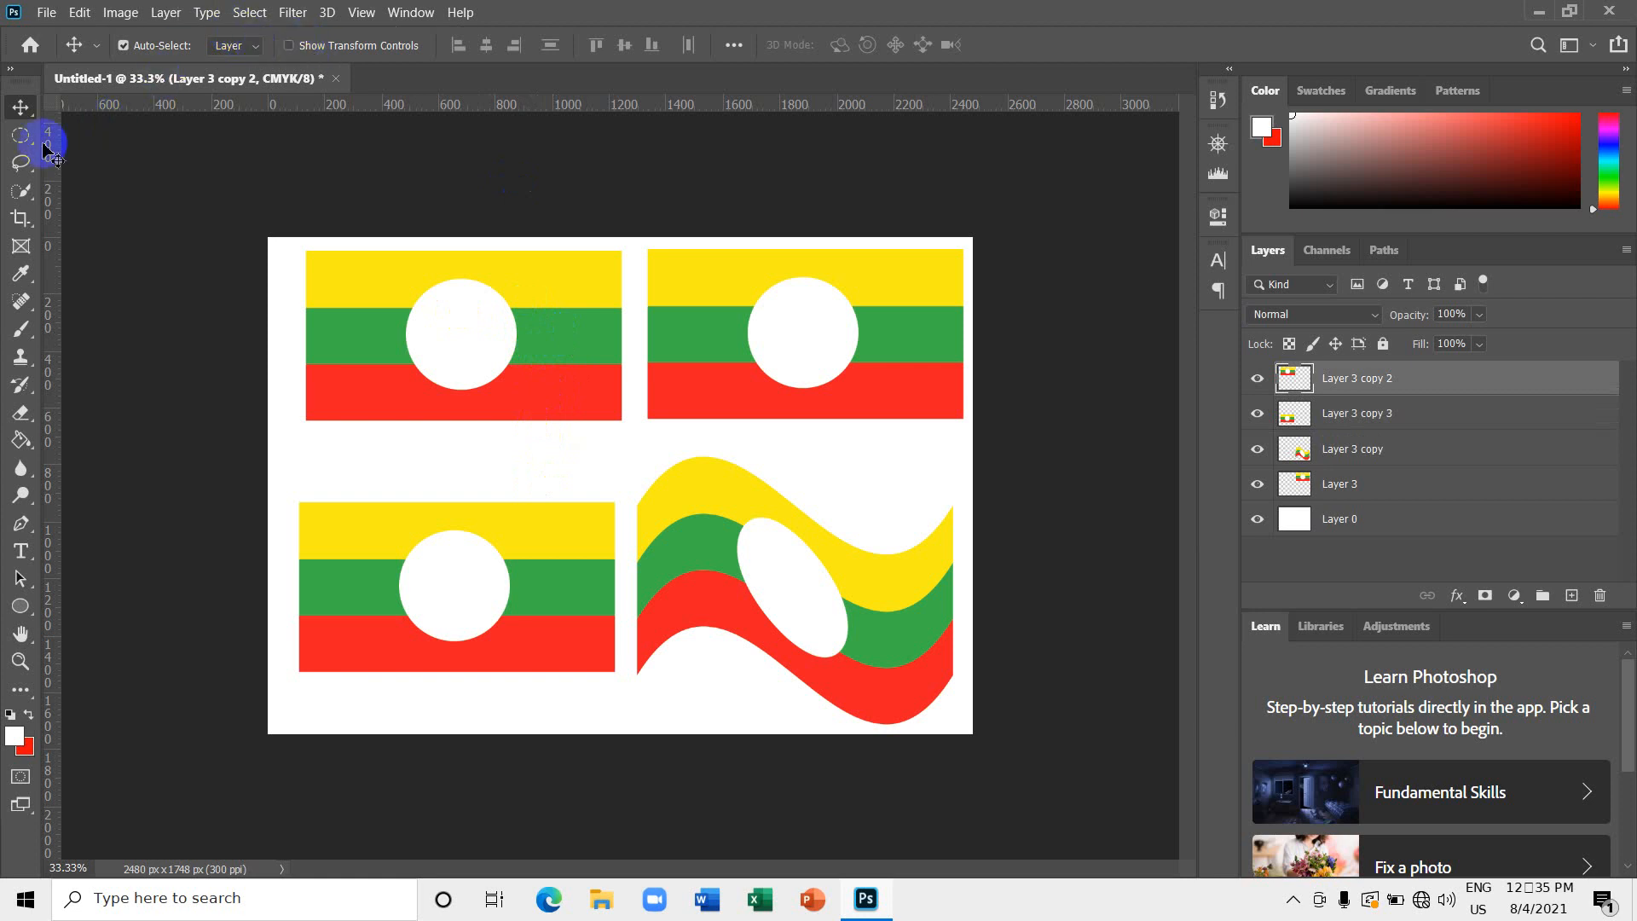
{"action": "left_click", "coordinate": [78, 19]}
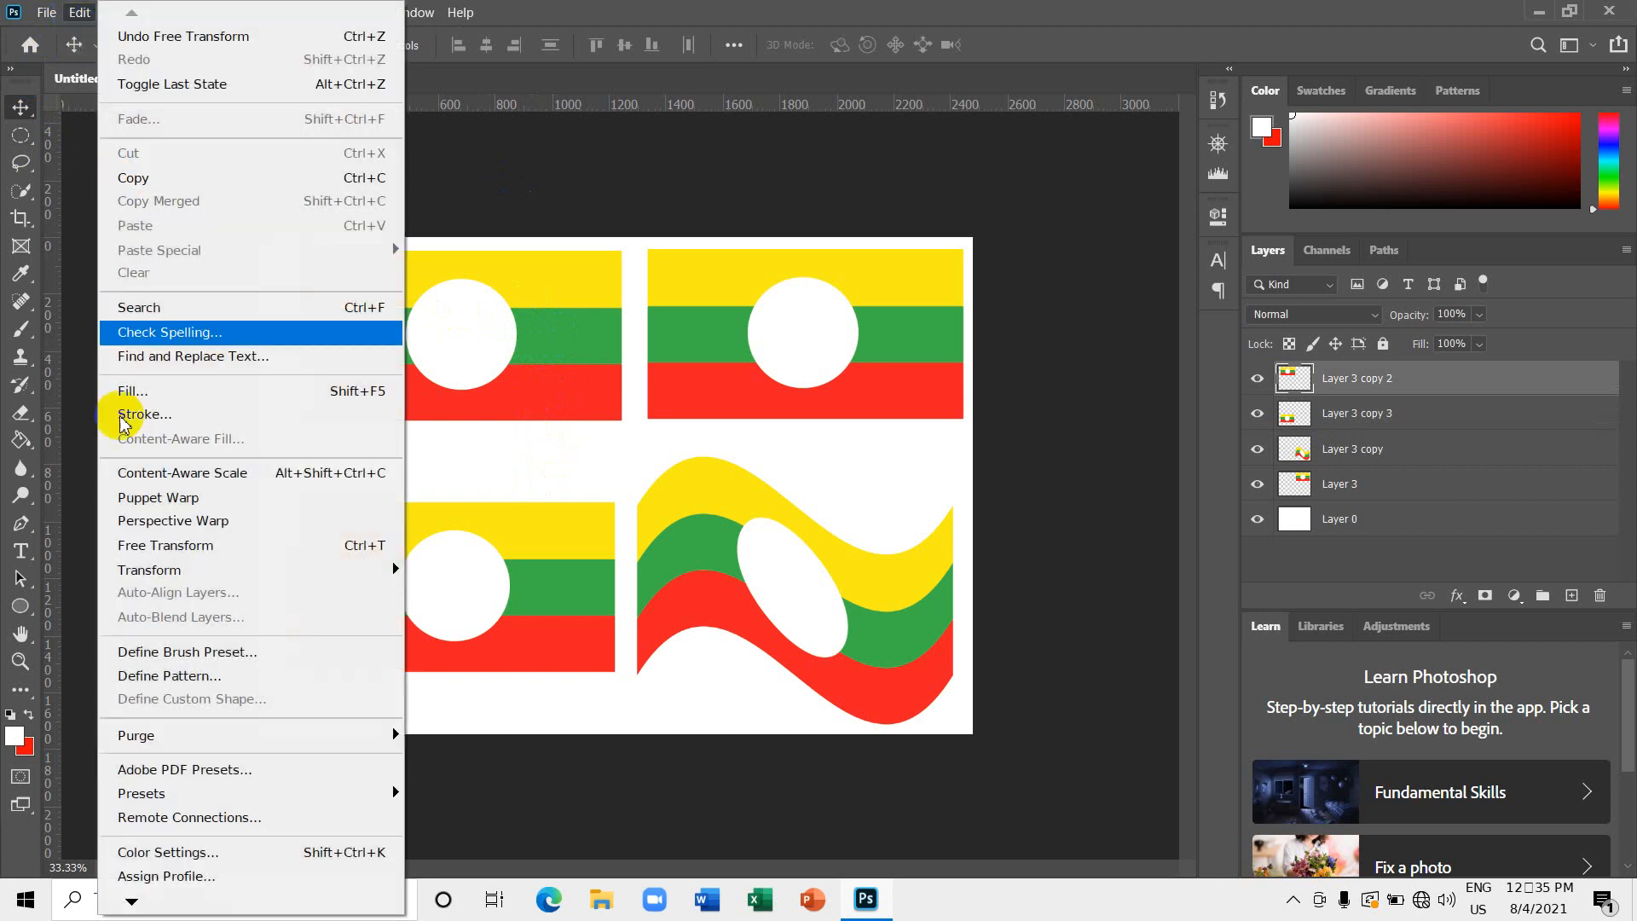
{"action": "left_click", "coordinate": [315, 554]}
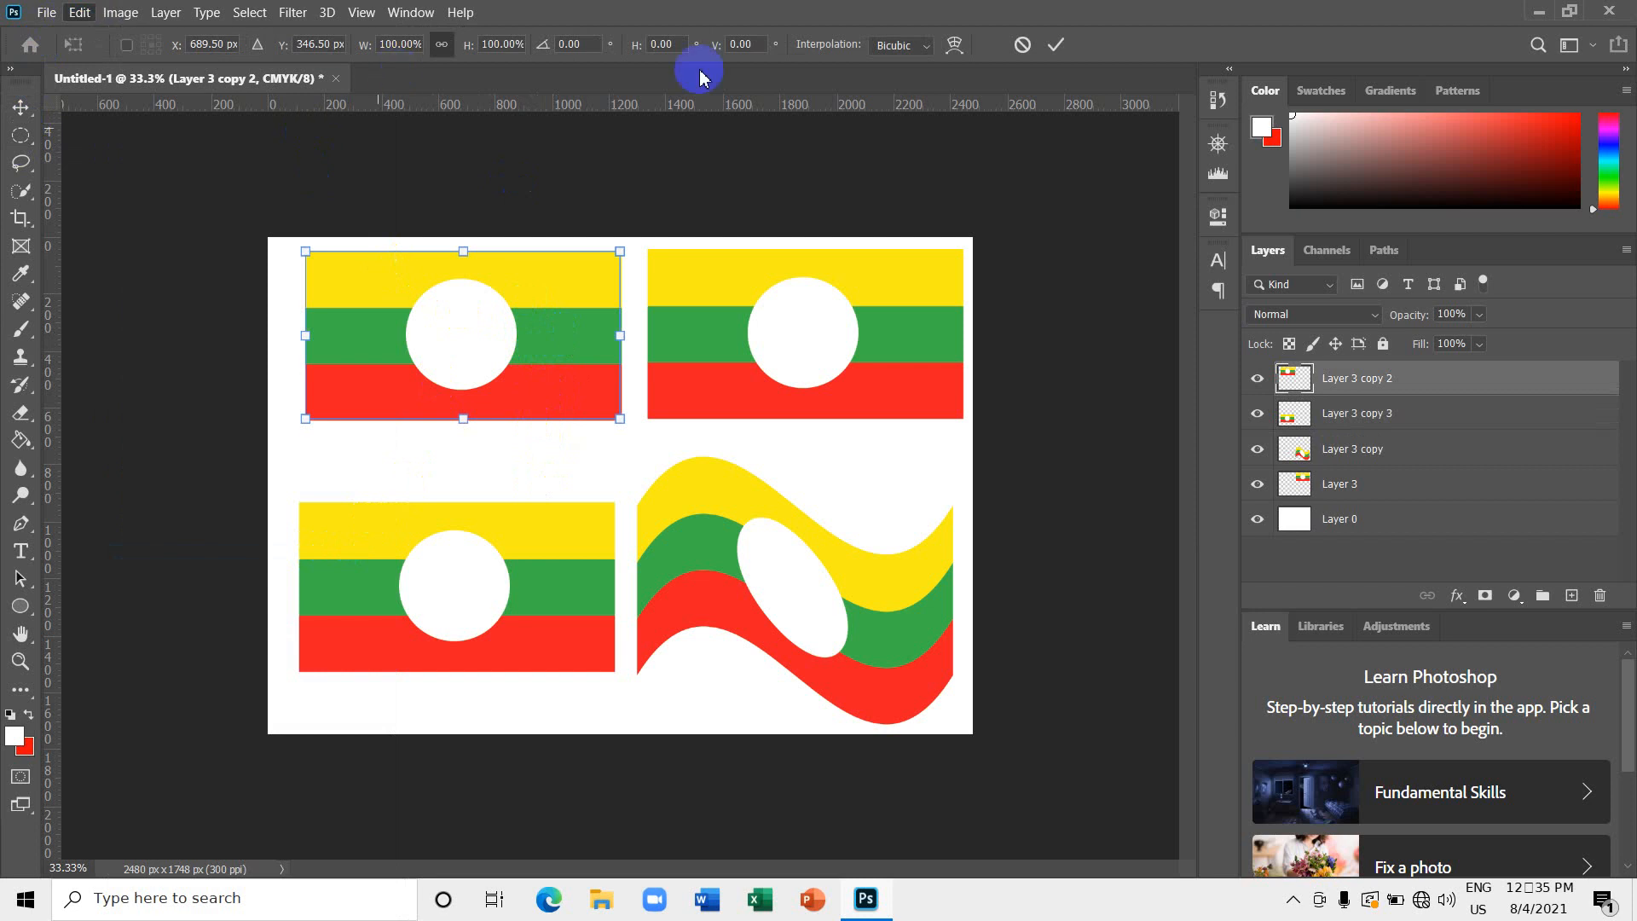
{"action": "left_click", "coordinate": [954, 46]}
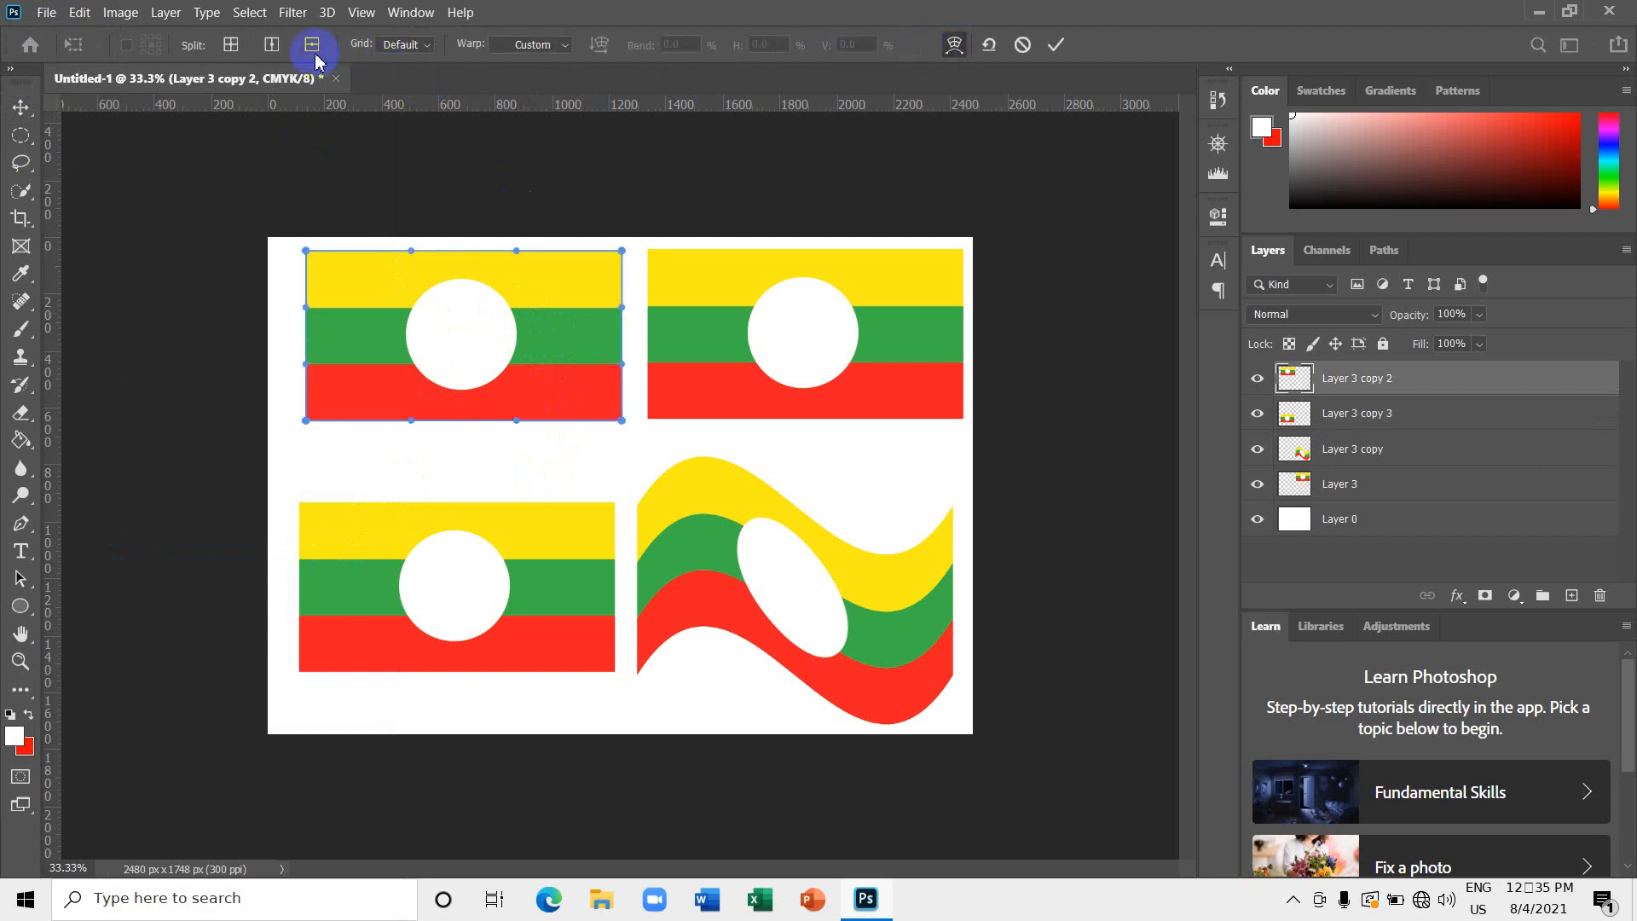
{"action": "left_click", "coordinate": [564, 46]}
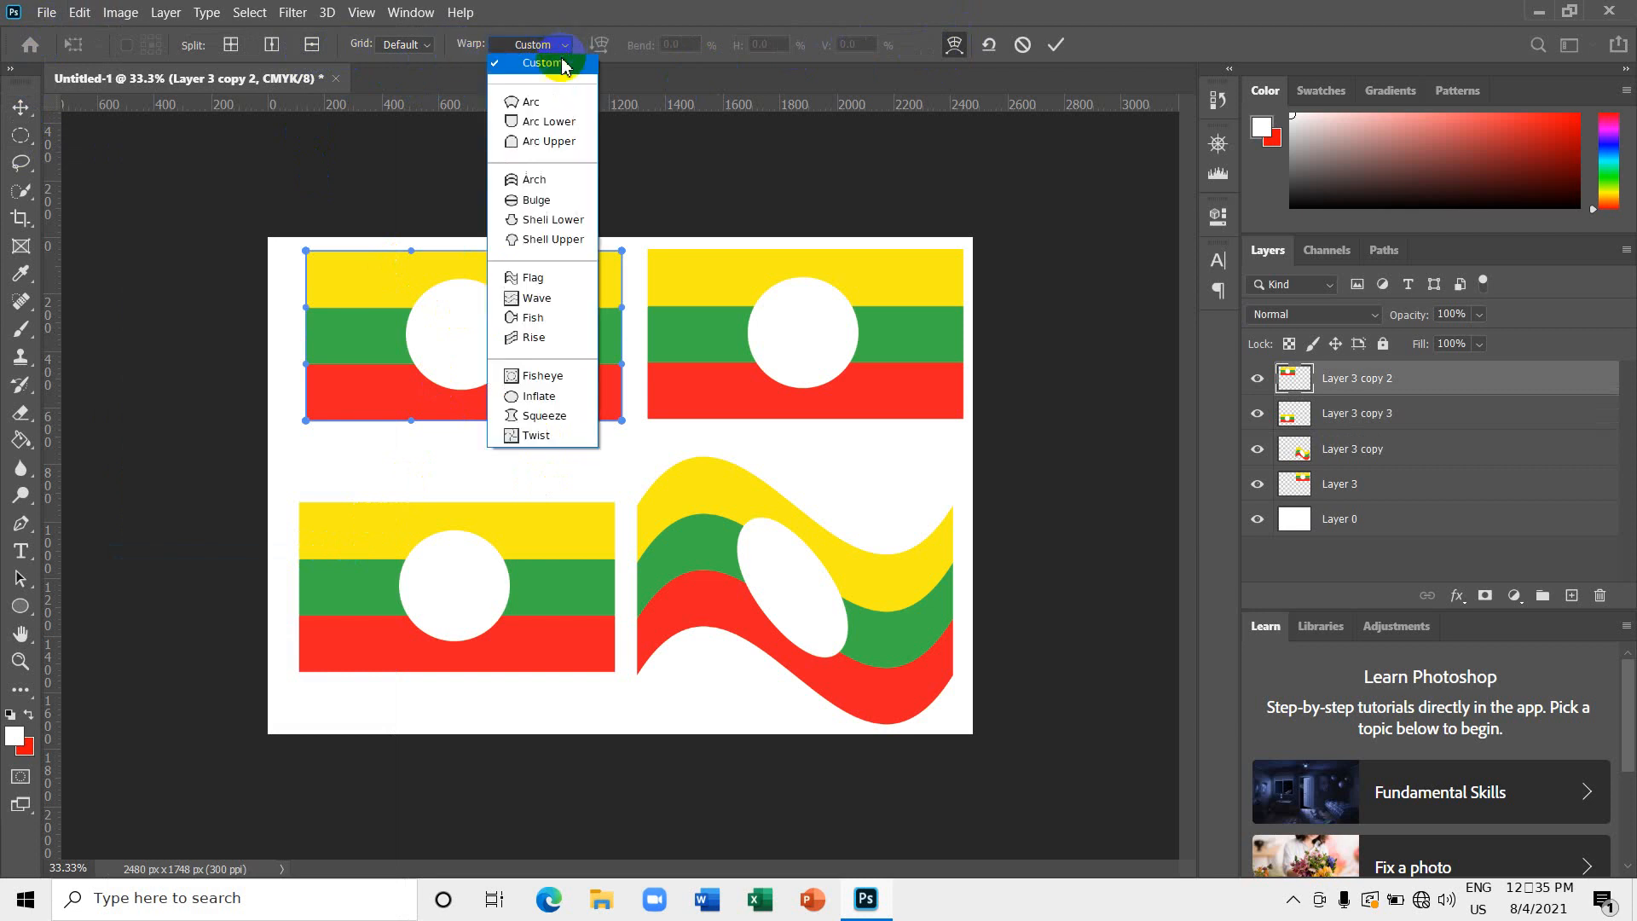
{"action": "left_click", "coordinate": [543, 275]}
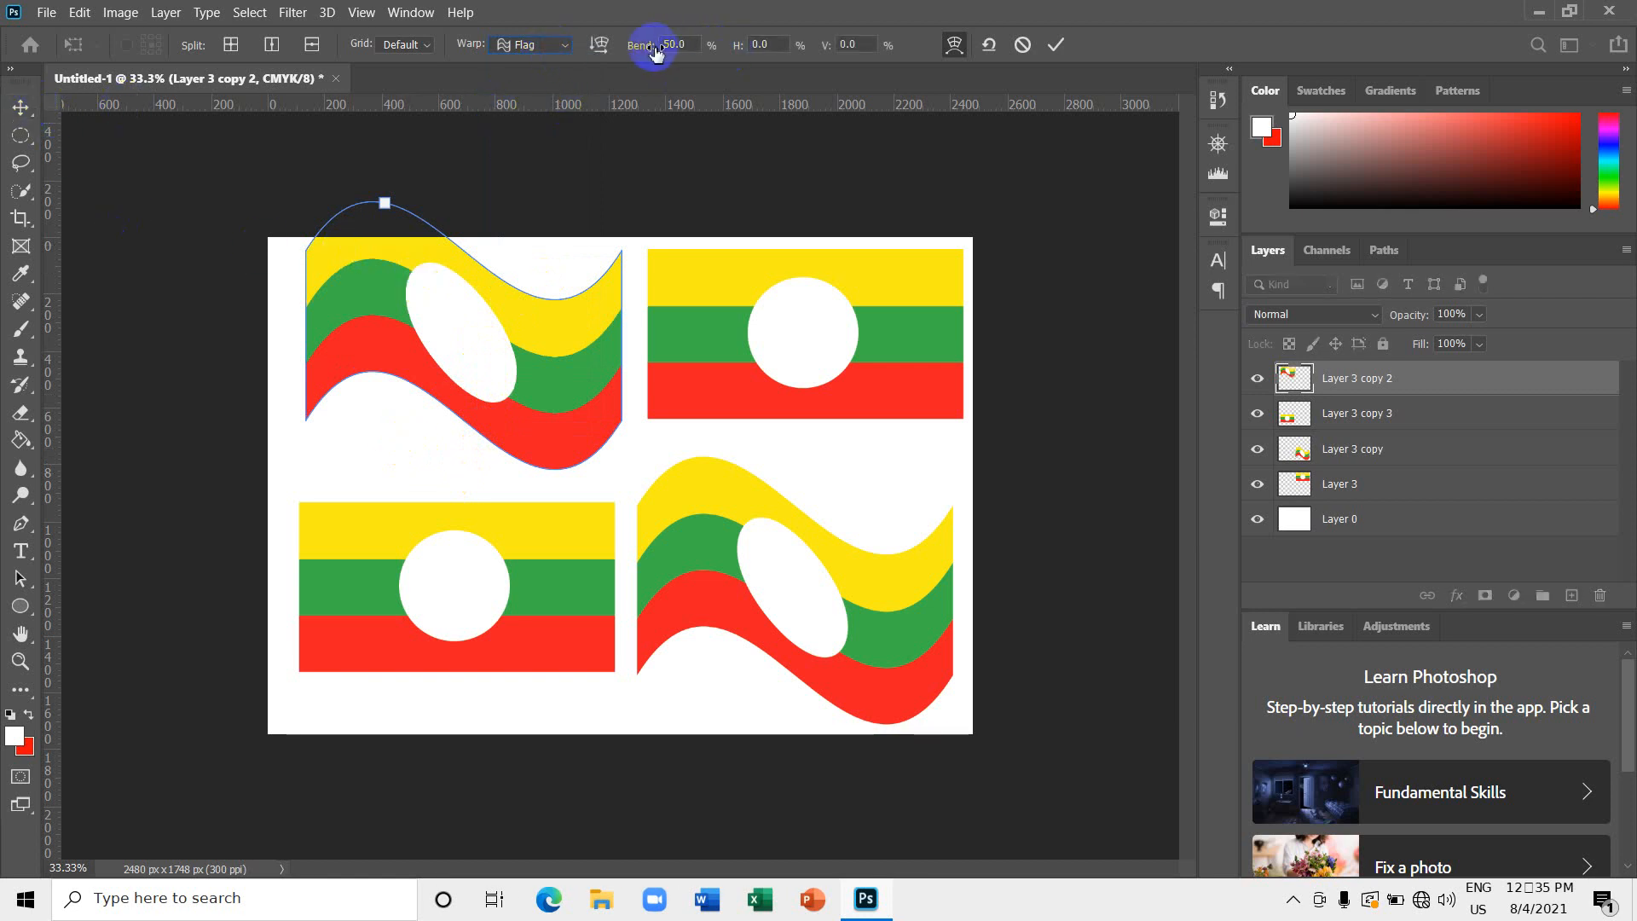
Set the upper-left flag's warp bend to 60.7% and its vertical distortion to 21.1%, and apply the warp.
{"action": "left_click_drag", "start_coordinate": [654, 51], "coordinate": [839, 47]}
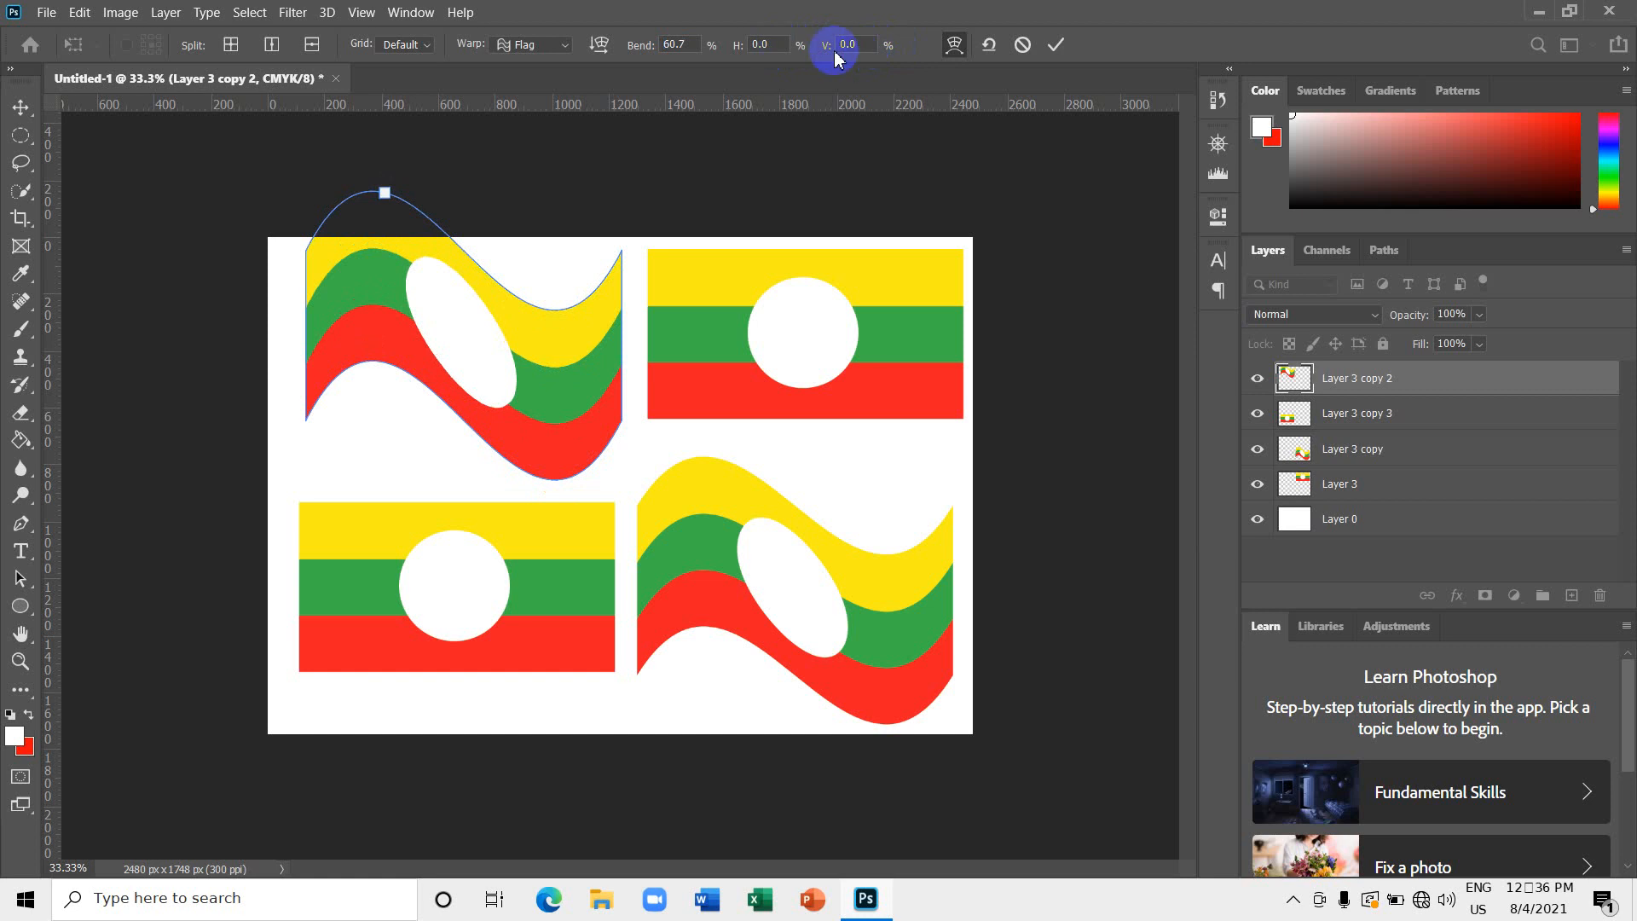
{"action": "left_click_drag", "start_coordinate": [825, 49], "coordinate": [1053, 49]}
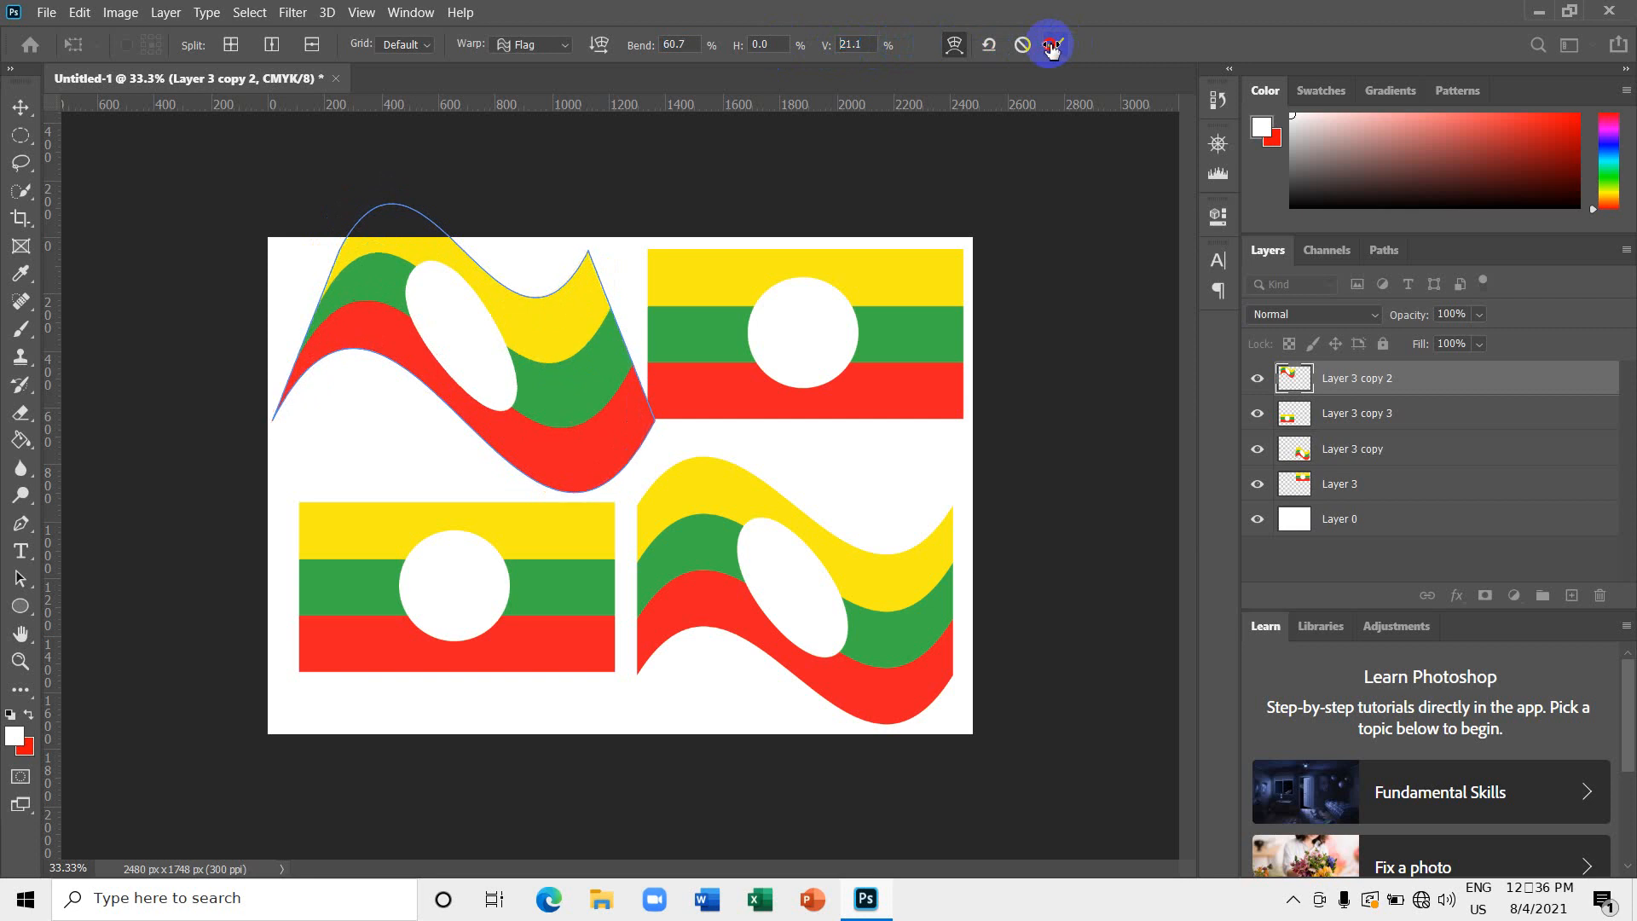
{"action": "left_click", "coordinate": [1055, 44]}
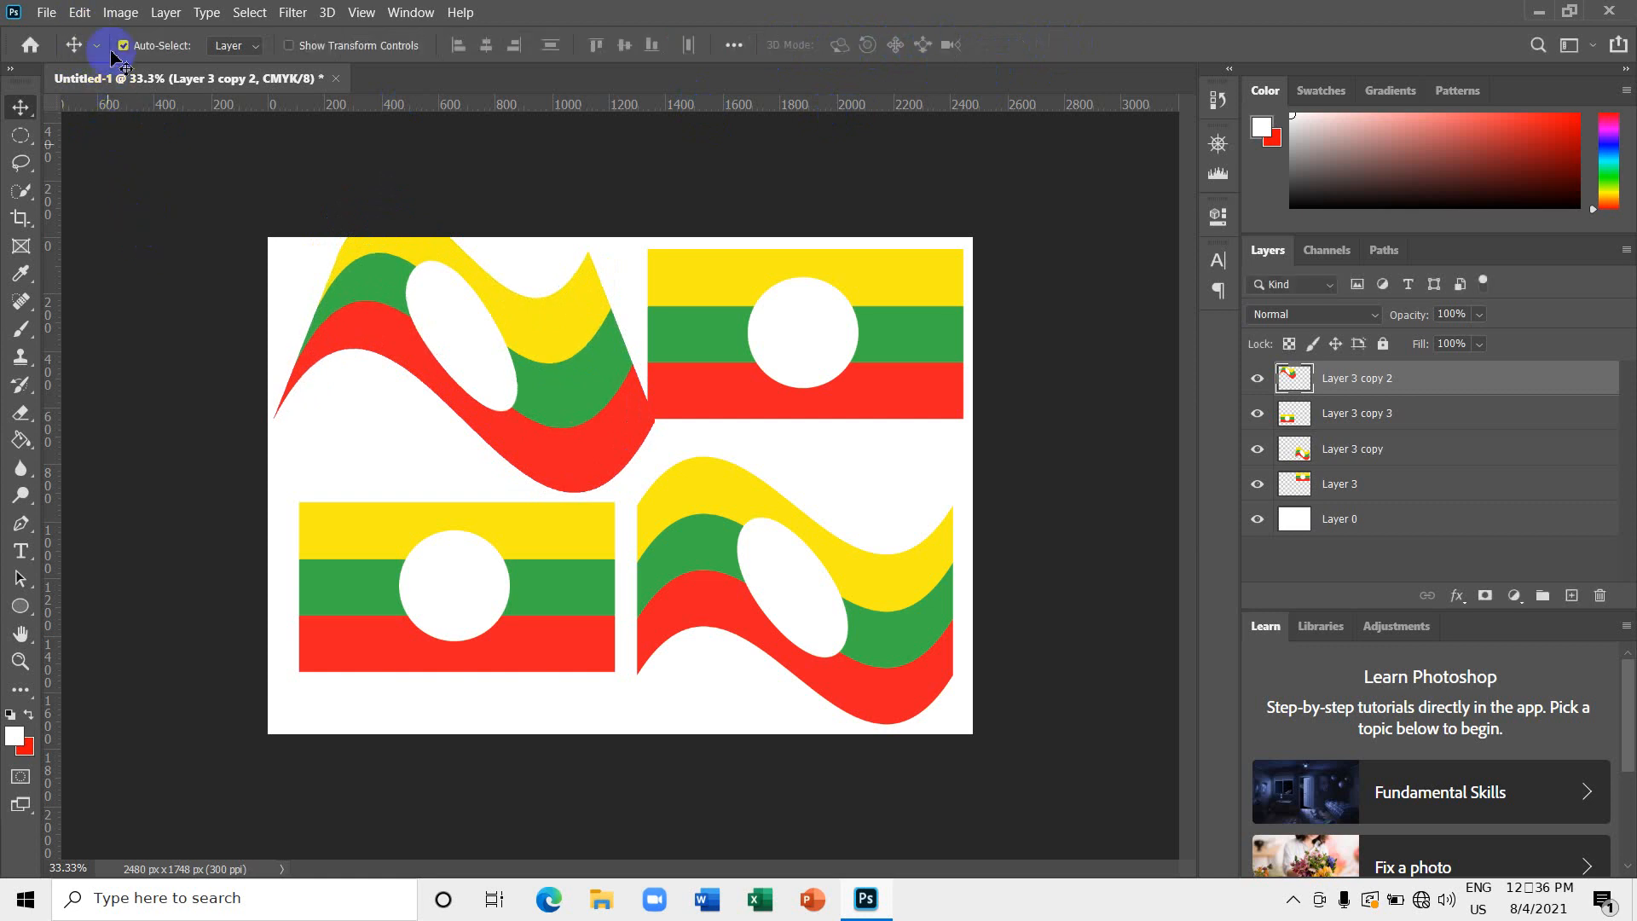
Flip the warped upper-left flag horizontally and move it slightly to the right on the canvas.
{"action": "left_click", "coordinate": [80, 13]}
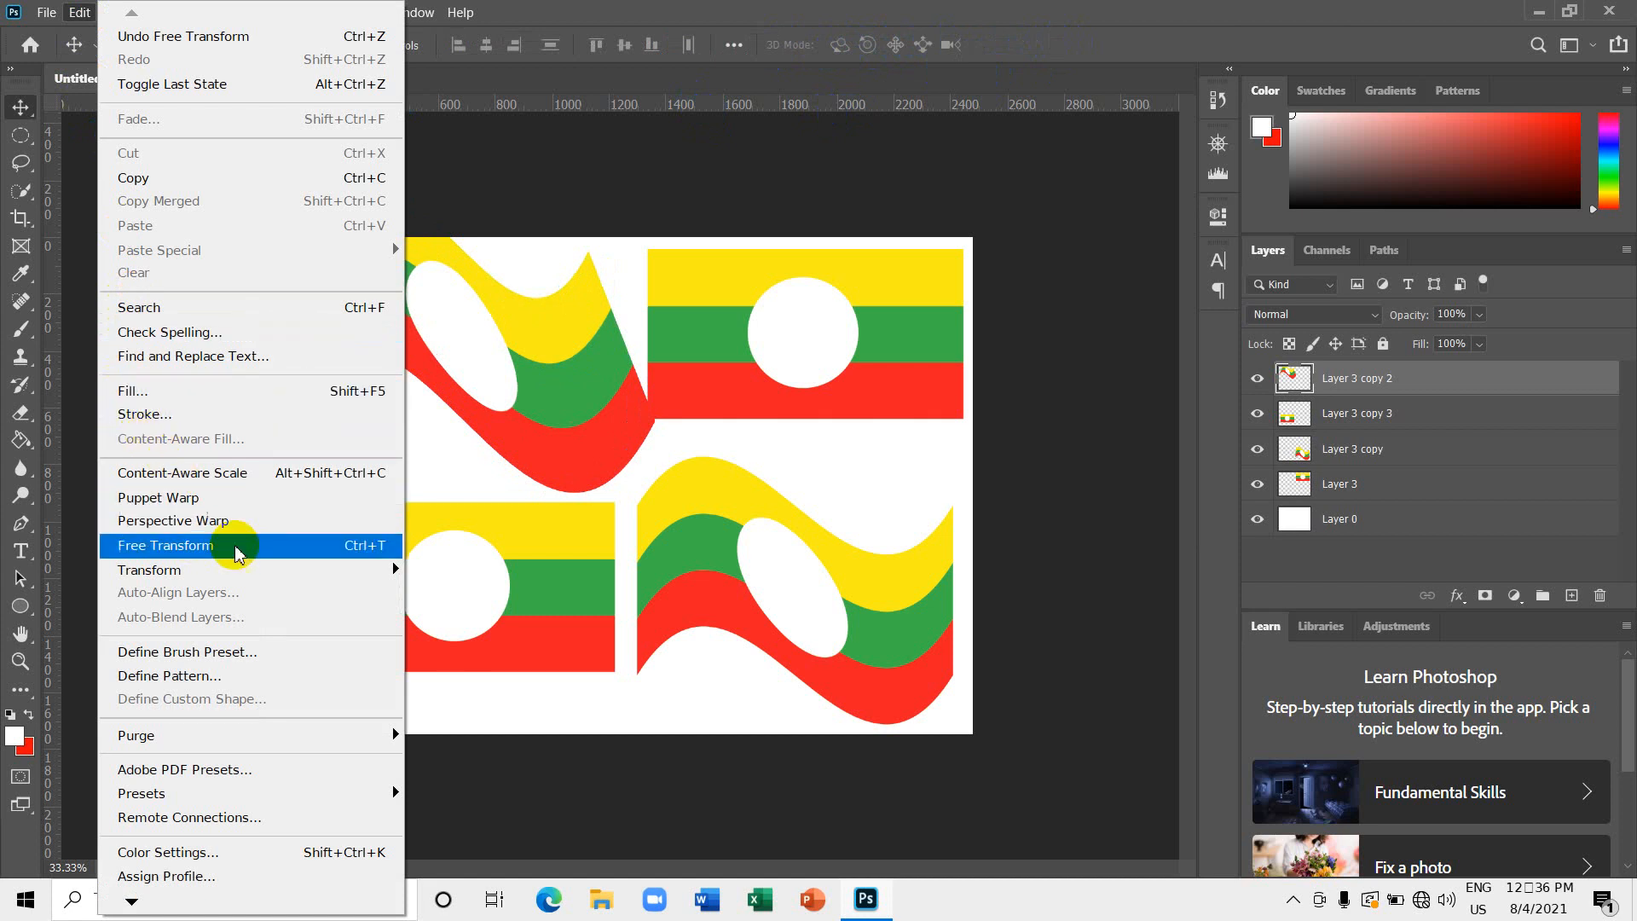
{"action": "mouse_move", "coordinate": [385, 570]}
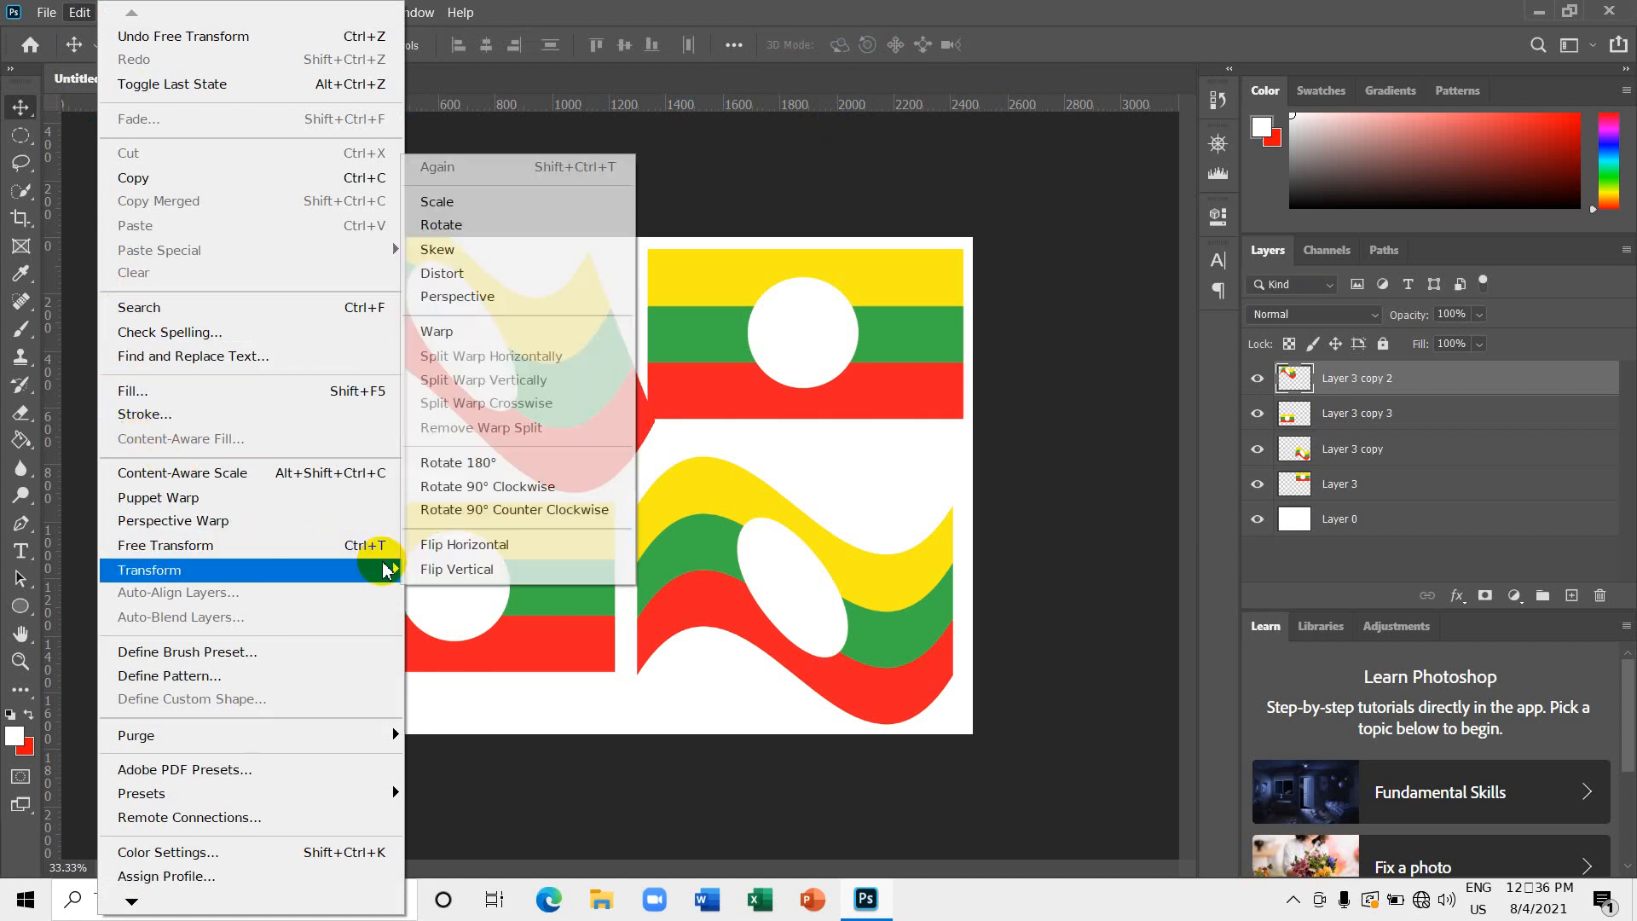
{"action": "left_click", "coordinate": [465, 545]}
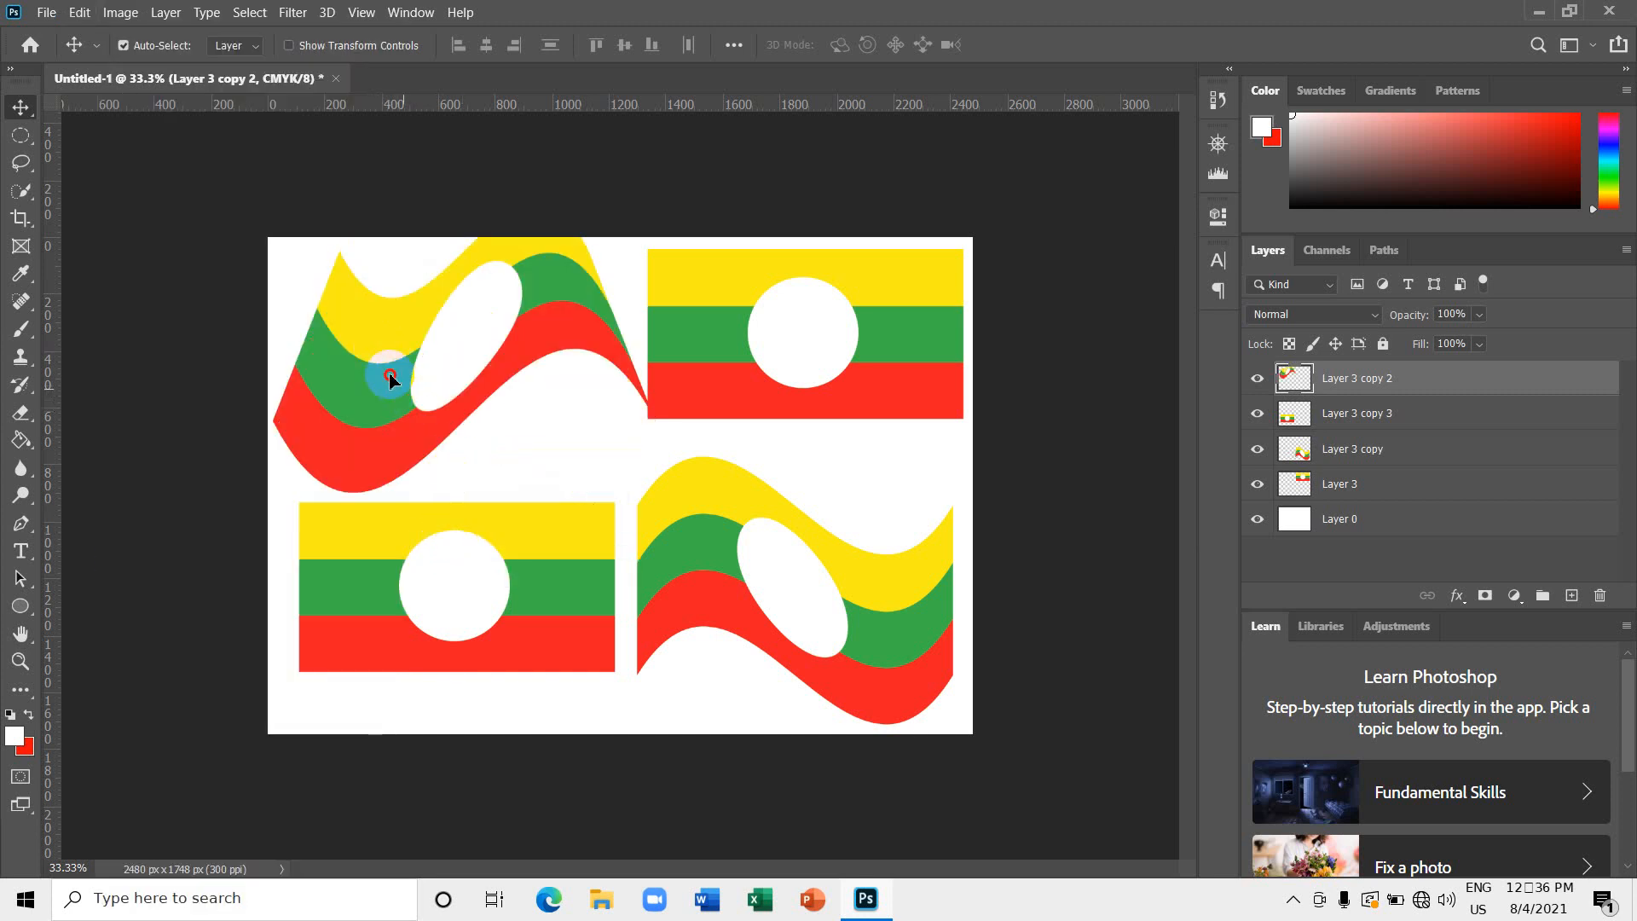
{"action": "mouse_move", "coordinate": [389, 375]}
{"action": "left_mouse_down"}
{"action": "mouse_move", "coordinate": [427, 395]}
{"action": "mouse_move", "coordinate": [395, 391]}
{"action": "left_mouse_up"}
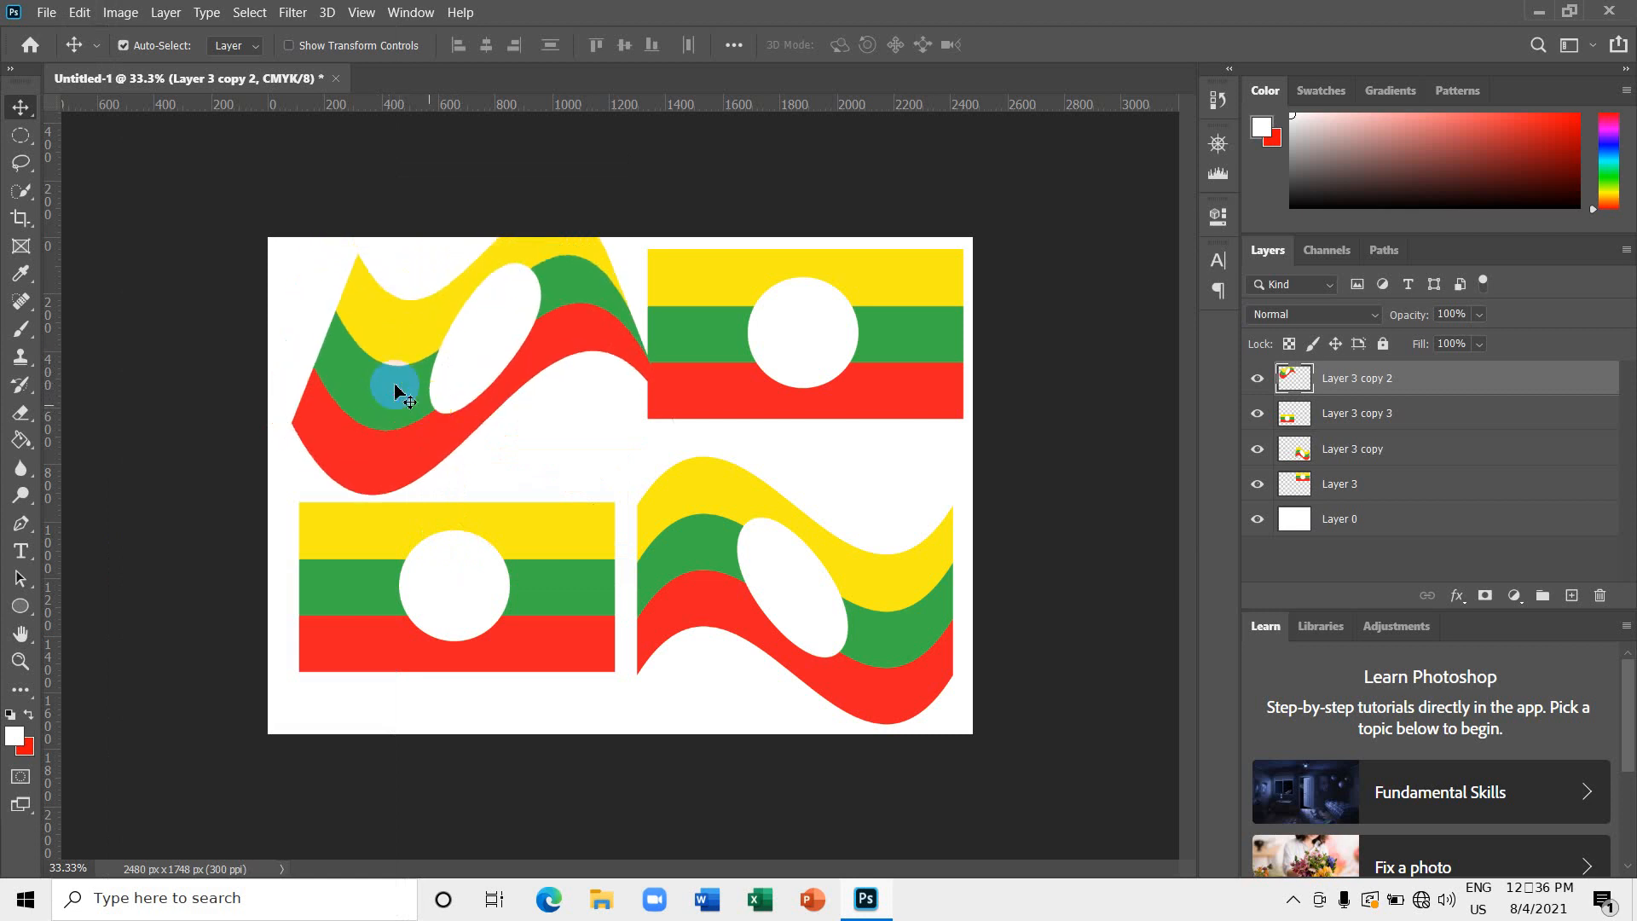
Rotate the upper-left flag to about -13.55° and scale it to about 75.68% width and 64.66% height with Free Transform.
{"action": "left_click", "coordinate": [76, 19]}
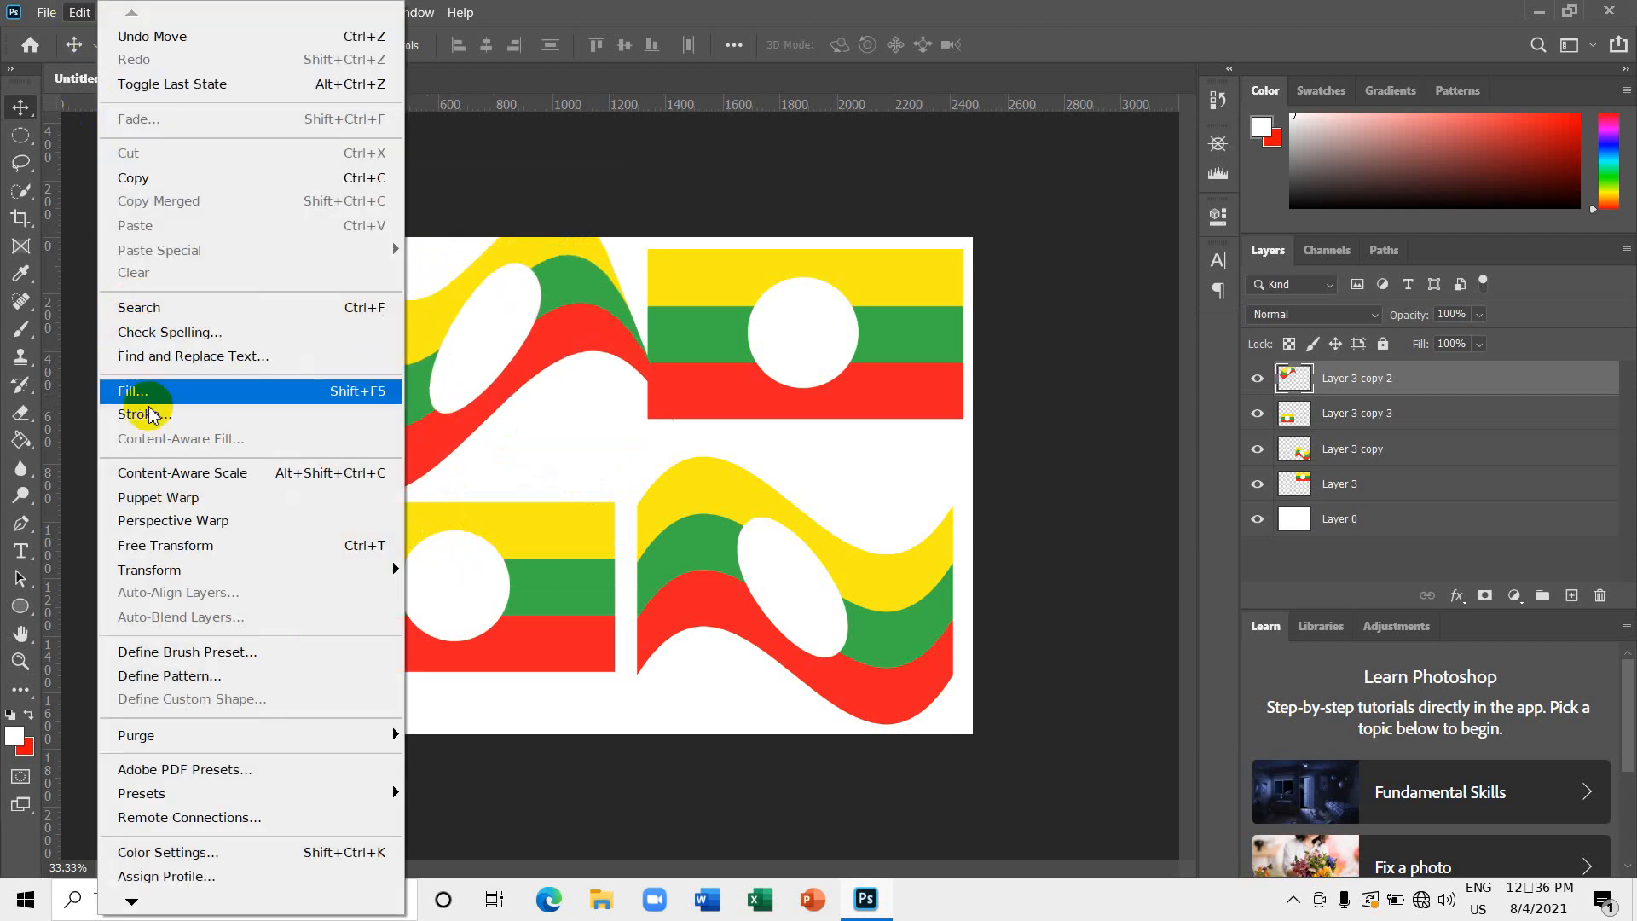
{"action": "left_click", "coordinate": [352, 547]}
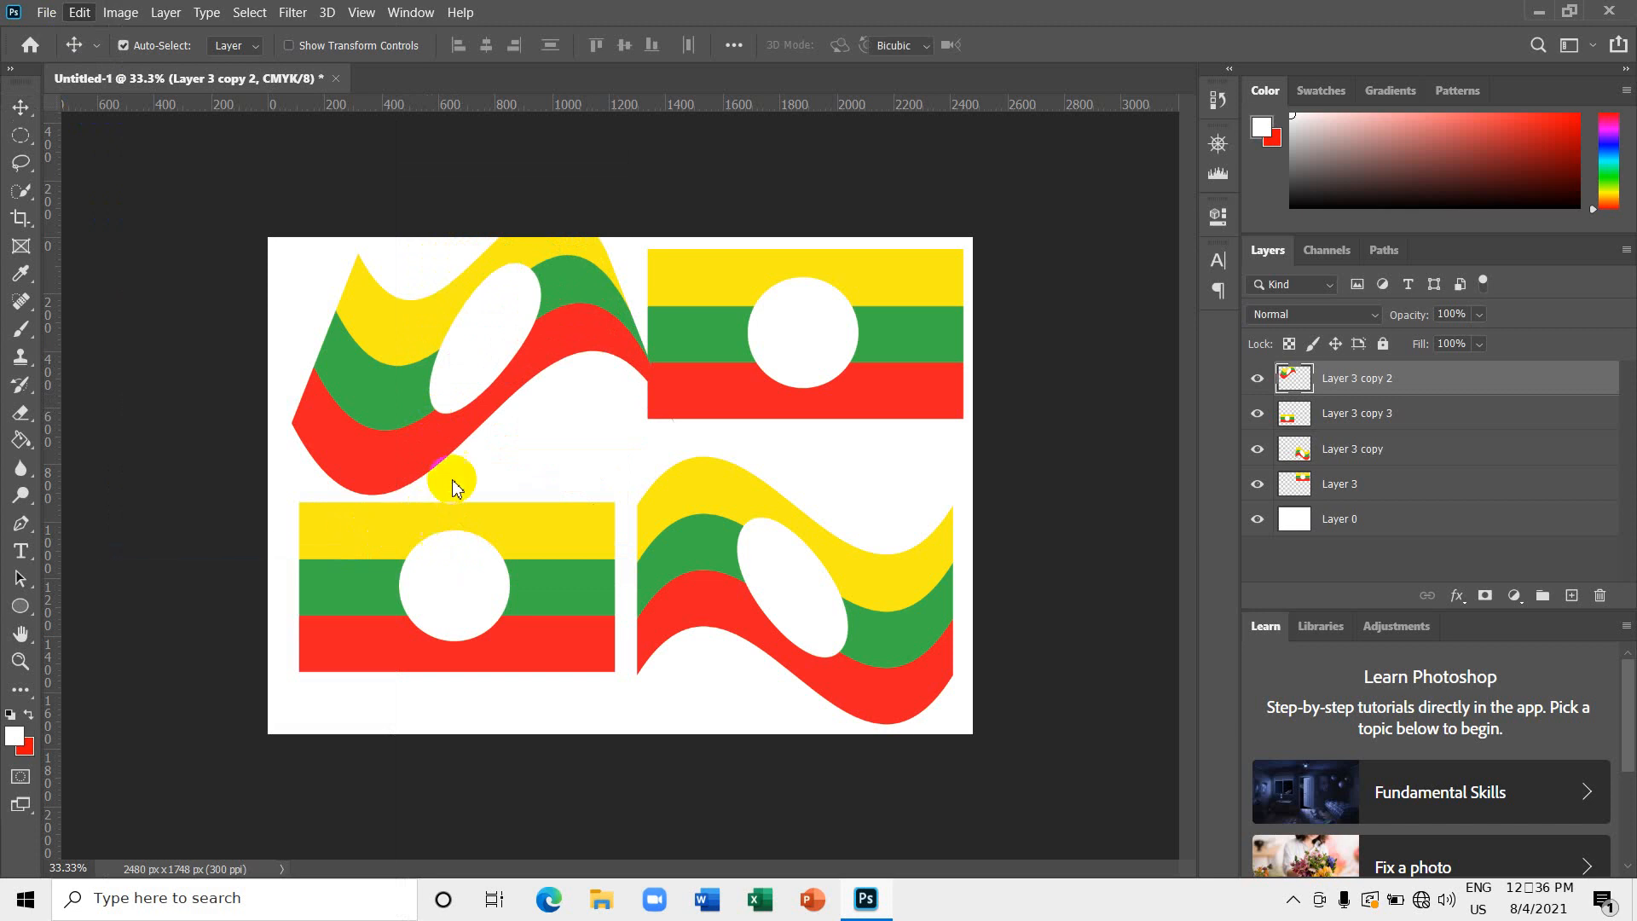
{"action": "left_click_drag", "start_coordinate": [532, 563], "coordinate": [573, 530]}
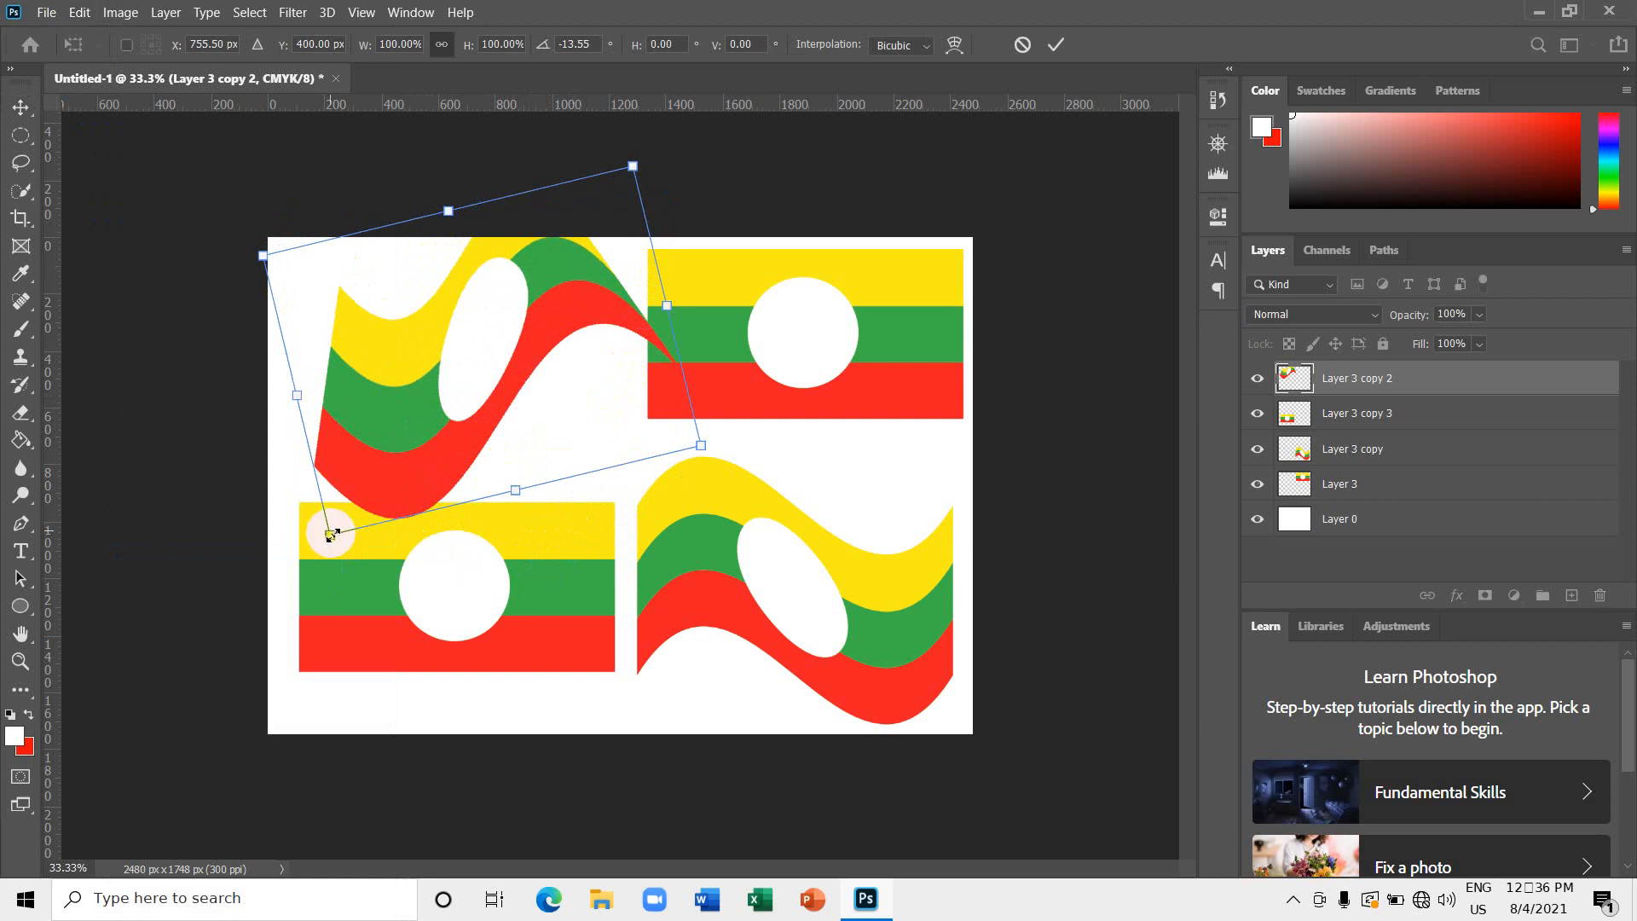
{"action": "left_click_drag", "start_coordinate": [331, 535], "coordinate": [364, 474]}
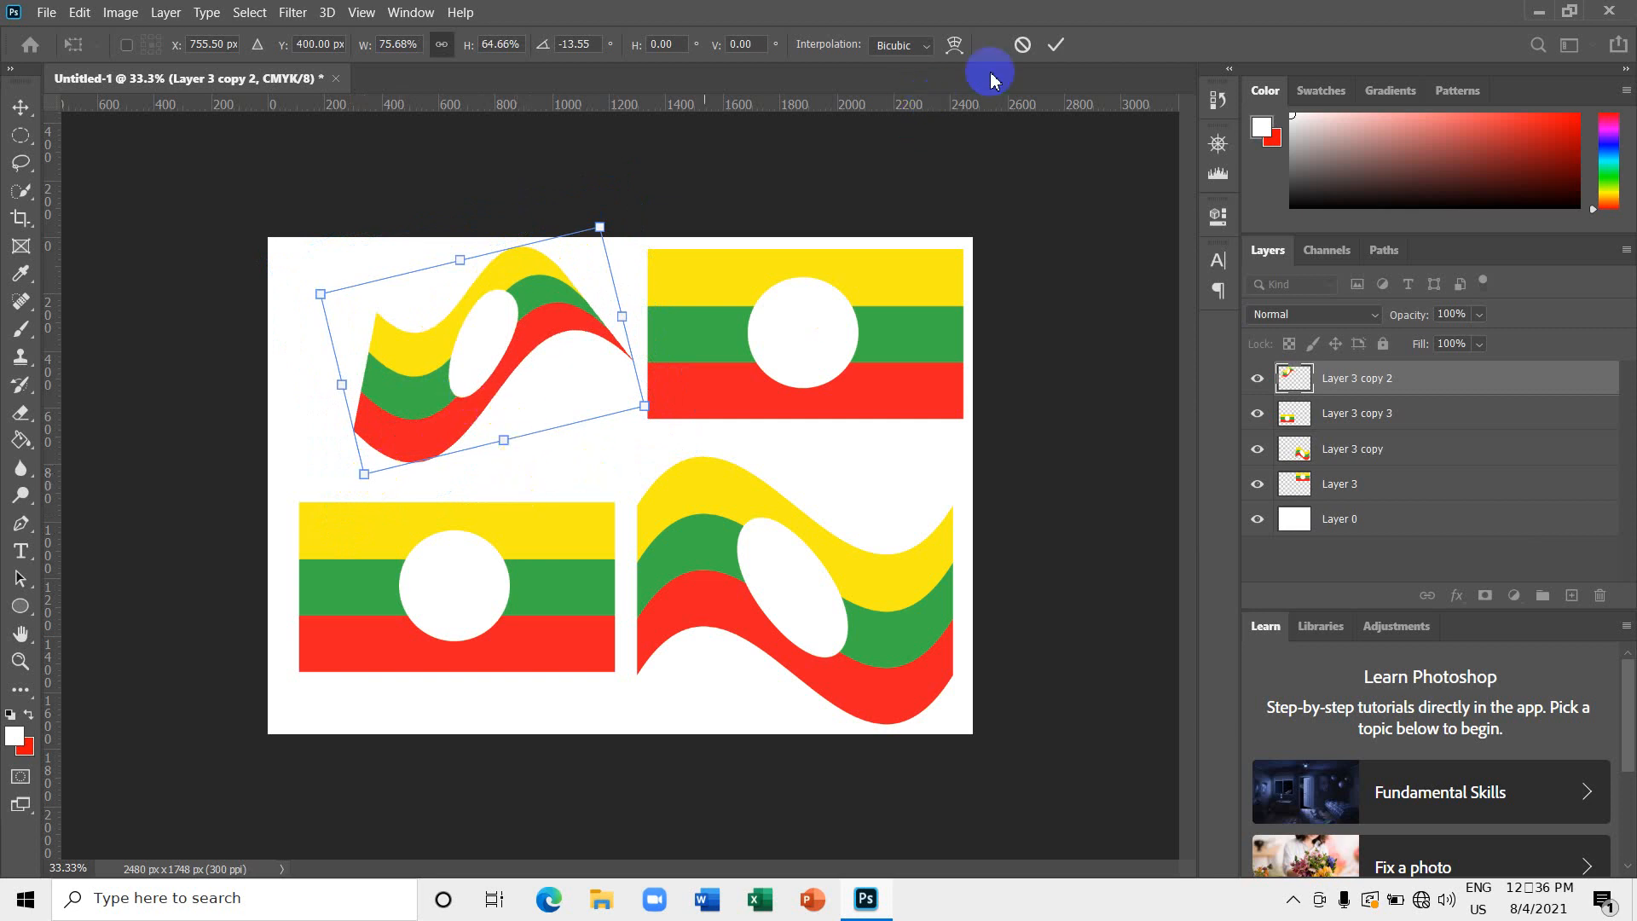
{"action": "left_click", "coordinate": [1055, 45]}
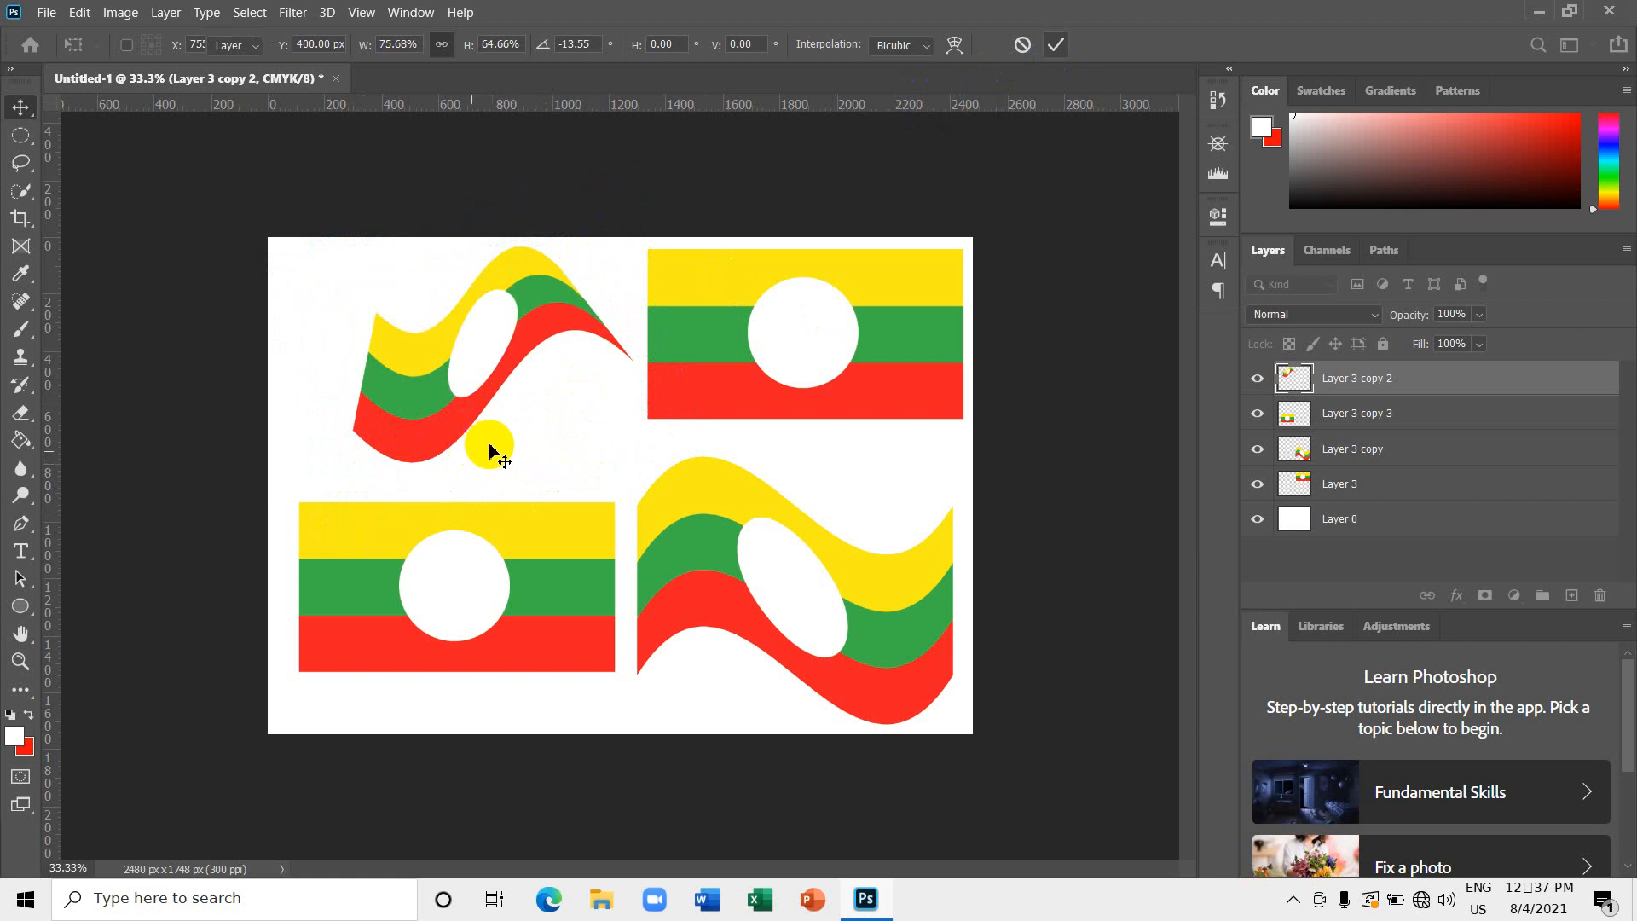
Open the Wave distortion filter for the canvas's lower-left flag and move its dialog clear of the flag.
{"action": "left_click", "coordinate": [392, 625]}
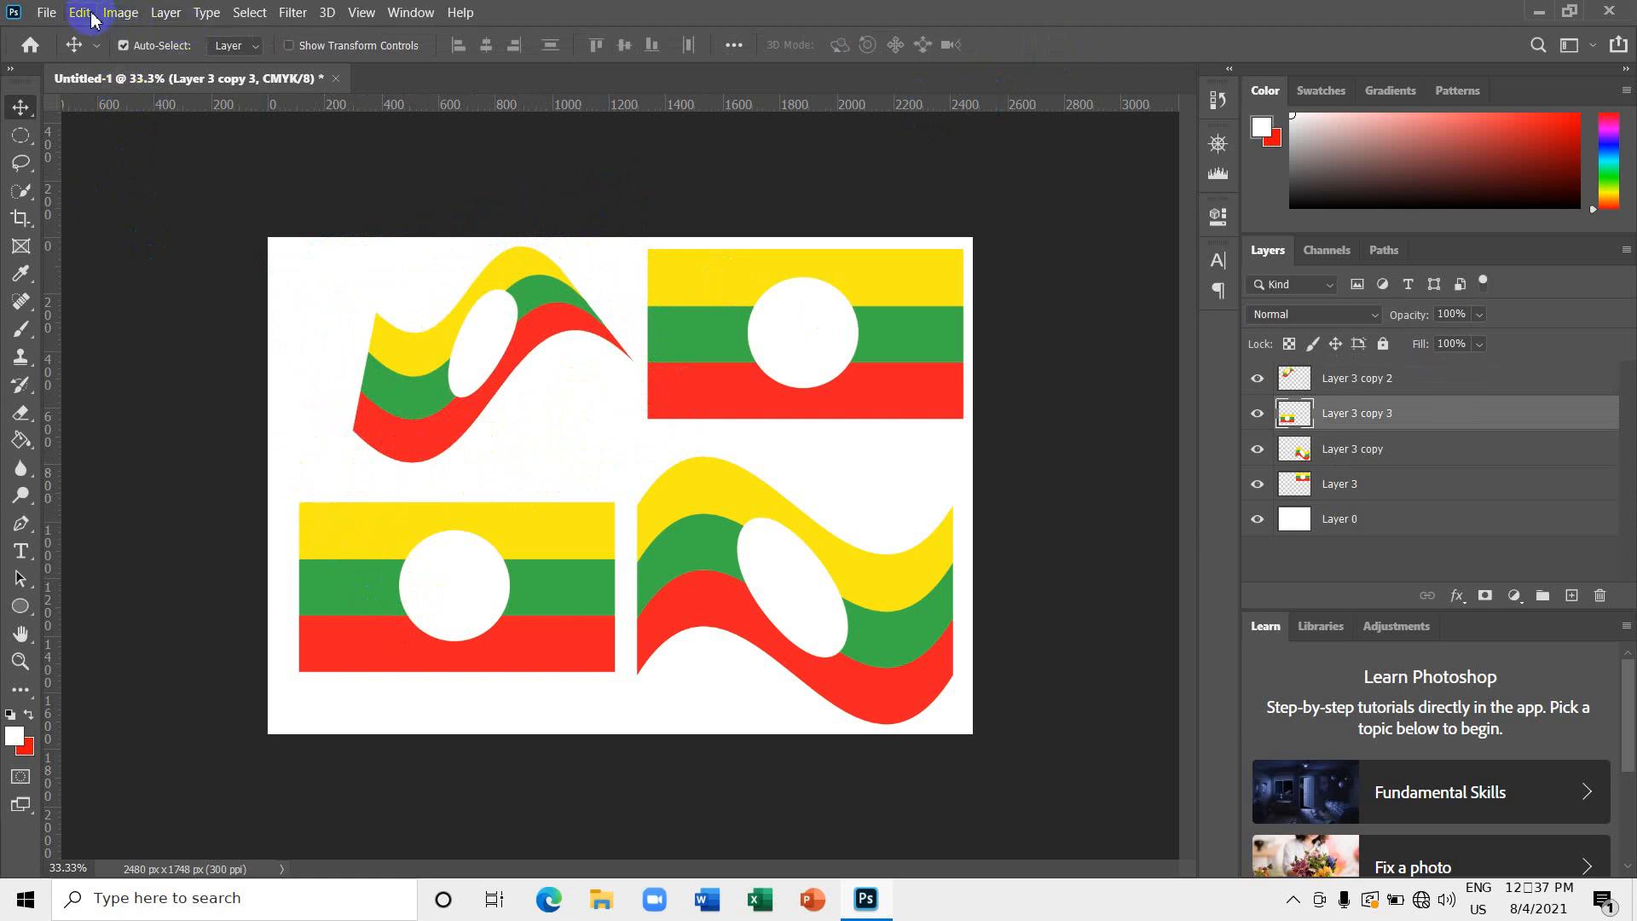
{"action": "left_click", "coordinate": [292, 16]}
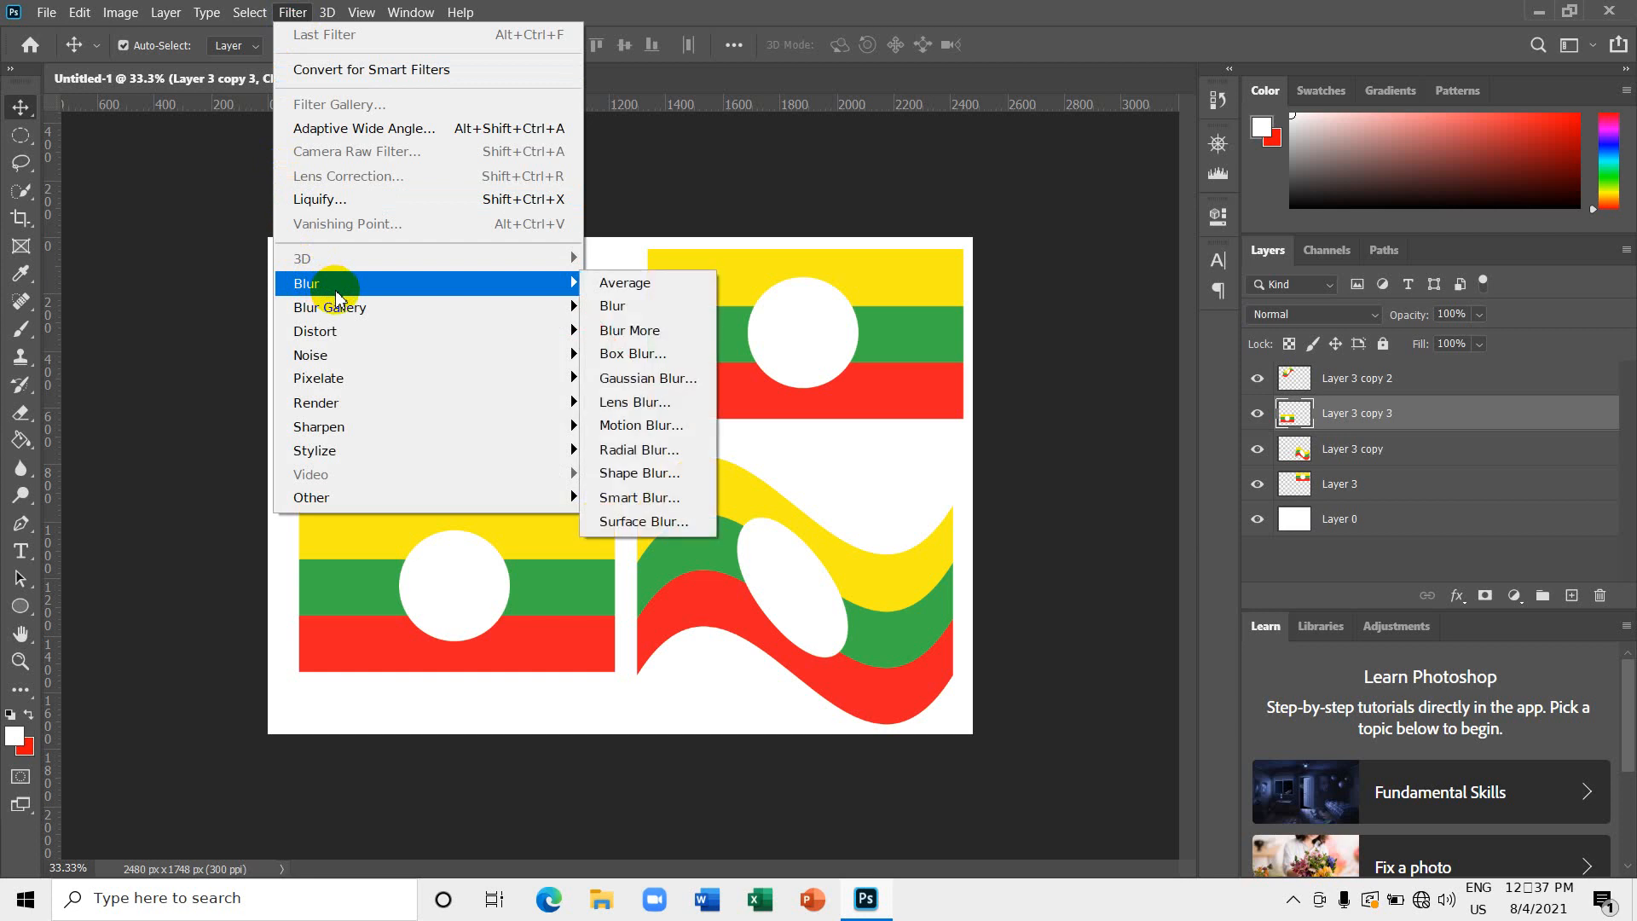
{"action": "mouse_move", "coordinate": [409, 341]}
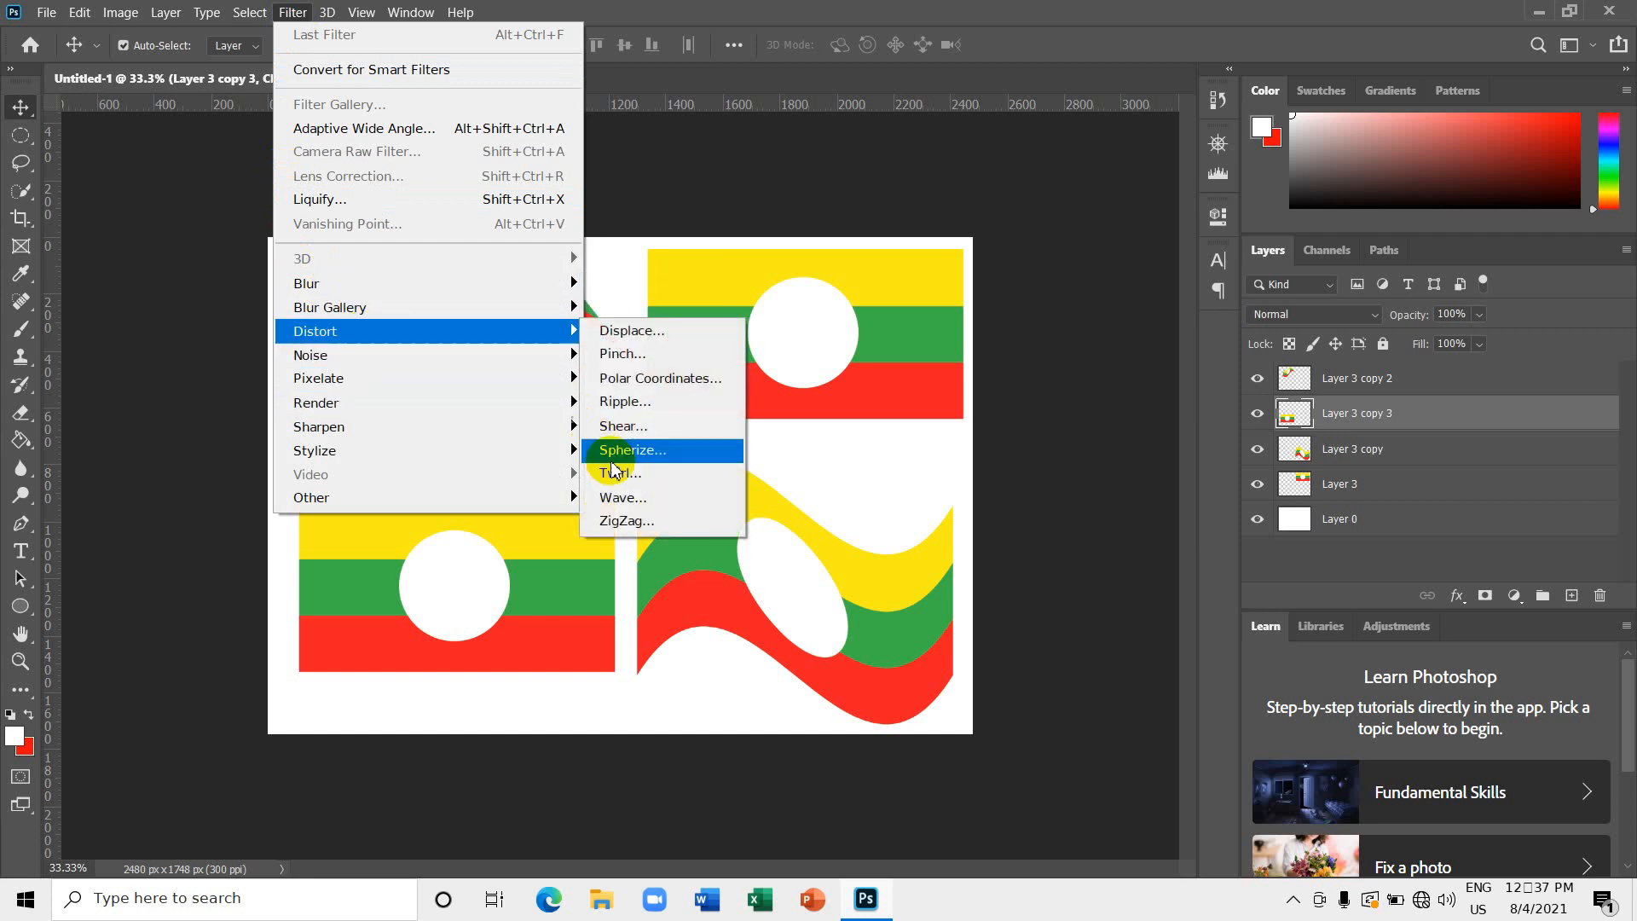
{"action": "left_click", "coordinate": [625, 500]}
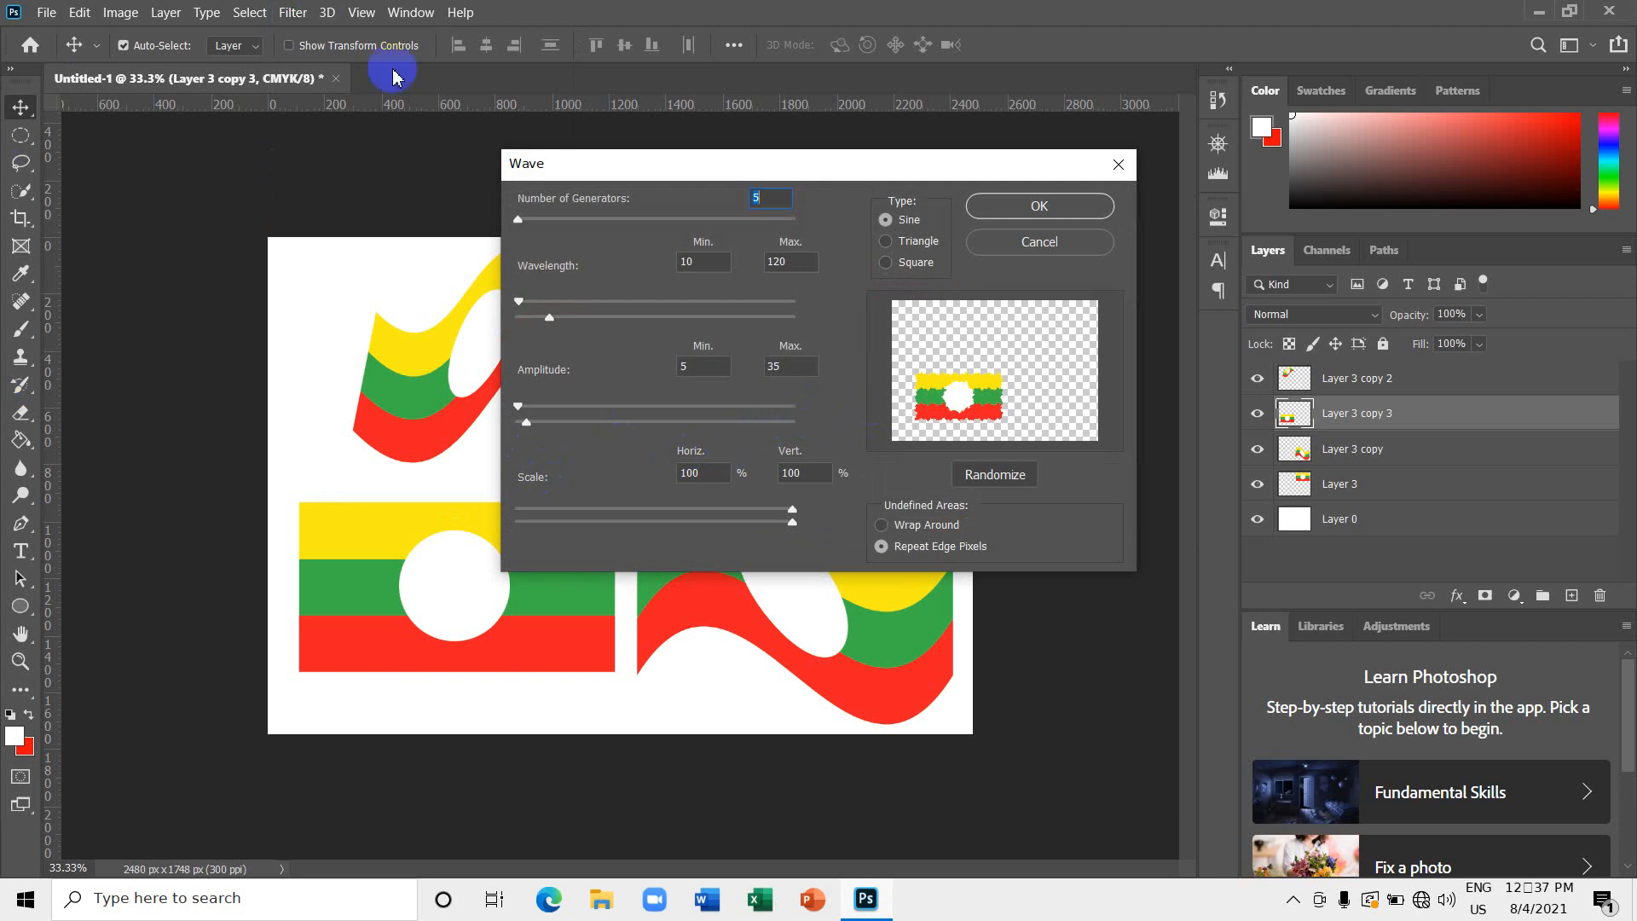
{"action": "left_click_drag", "start_coordinate": [785, 161], "coordinate": [792, 76]}
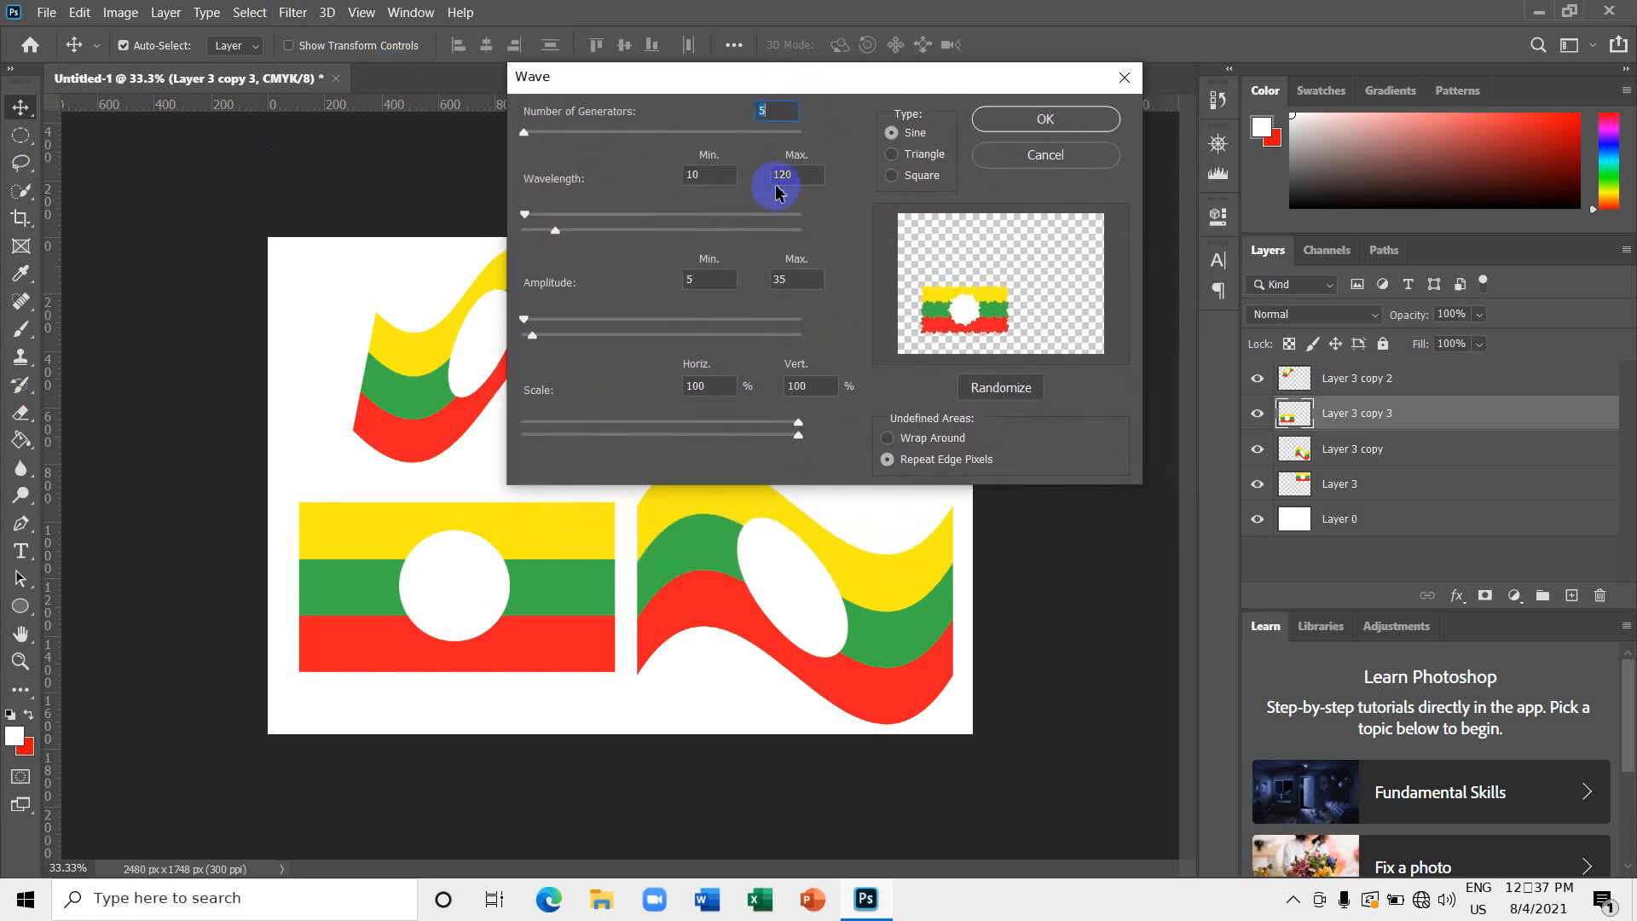
Set the Wave filter's wavelength to minimum 90 and maximum 191, and apply it to the lower-left flag.
{"action": "left_click_drag", "start_coordinate": [528, 218], "coordinate": [565, 218]}
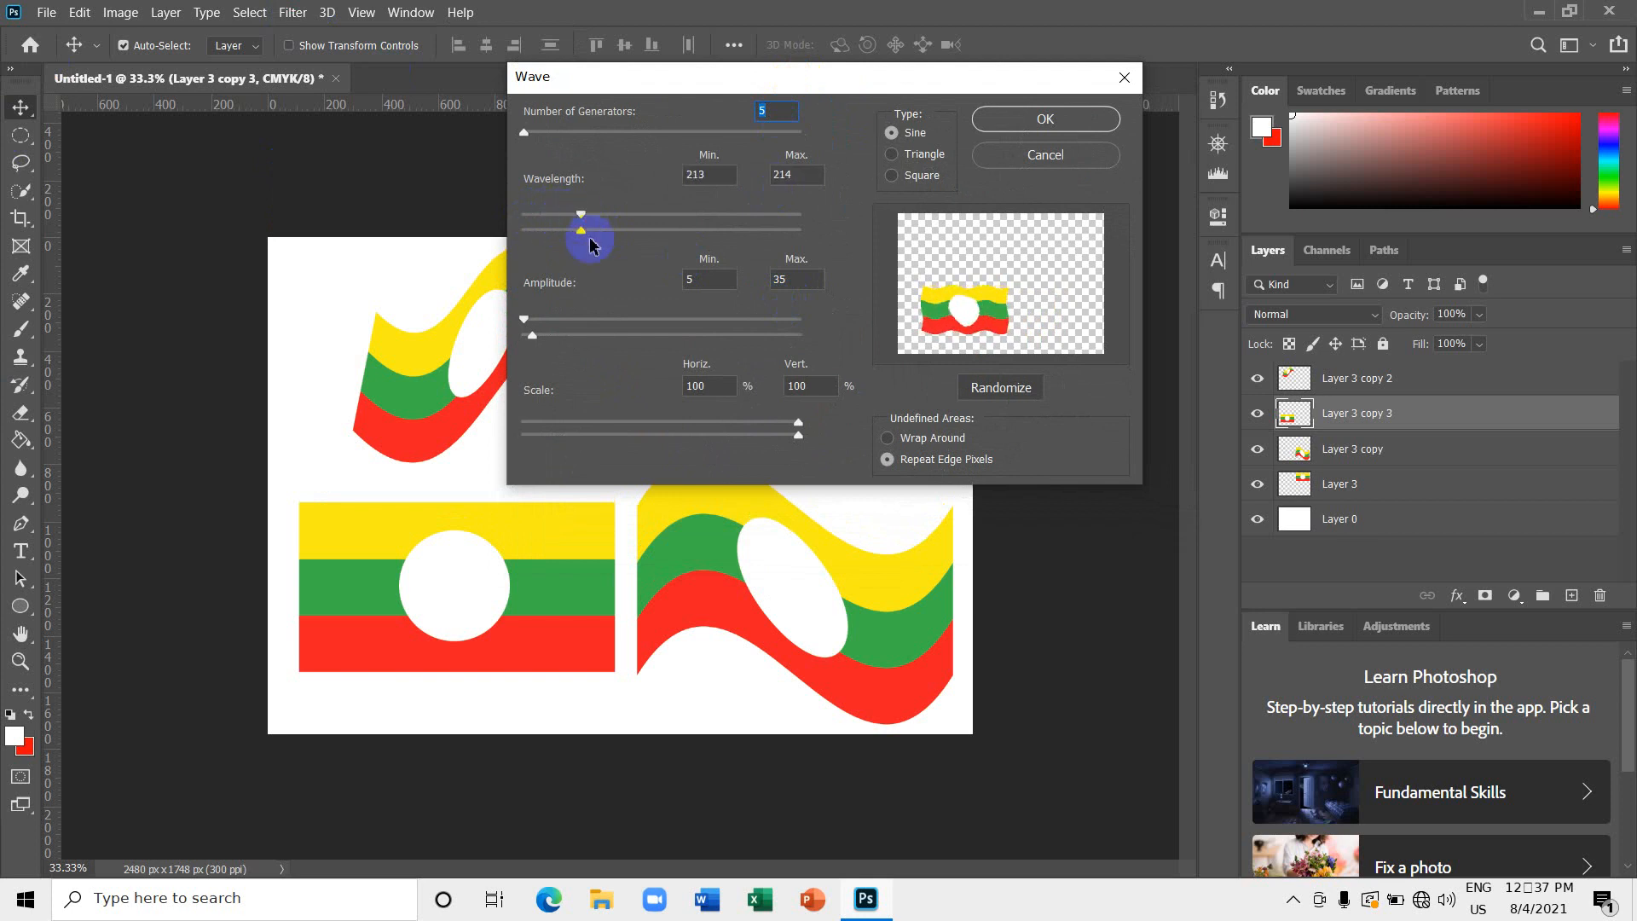
{"action": "left_click_drag", "start_coordinate": [604, 233], "coordinate": [681, 242]}
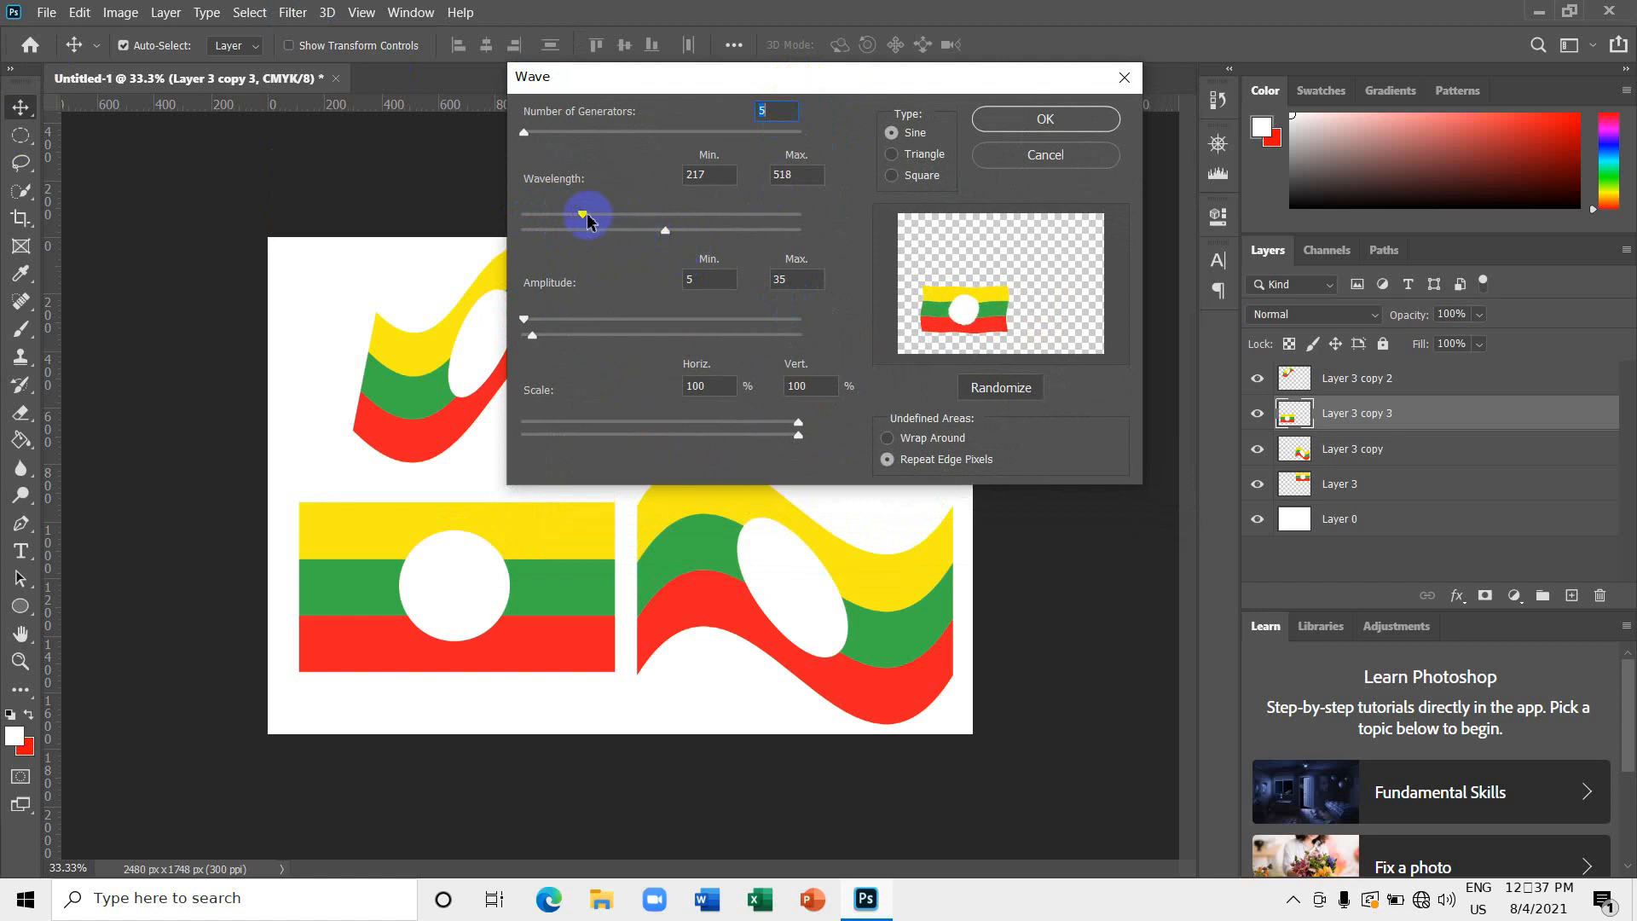
{"action": "left_click_drag", "start_coordinate": [610, 219], "coordinate": [562, 214]}
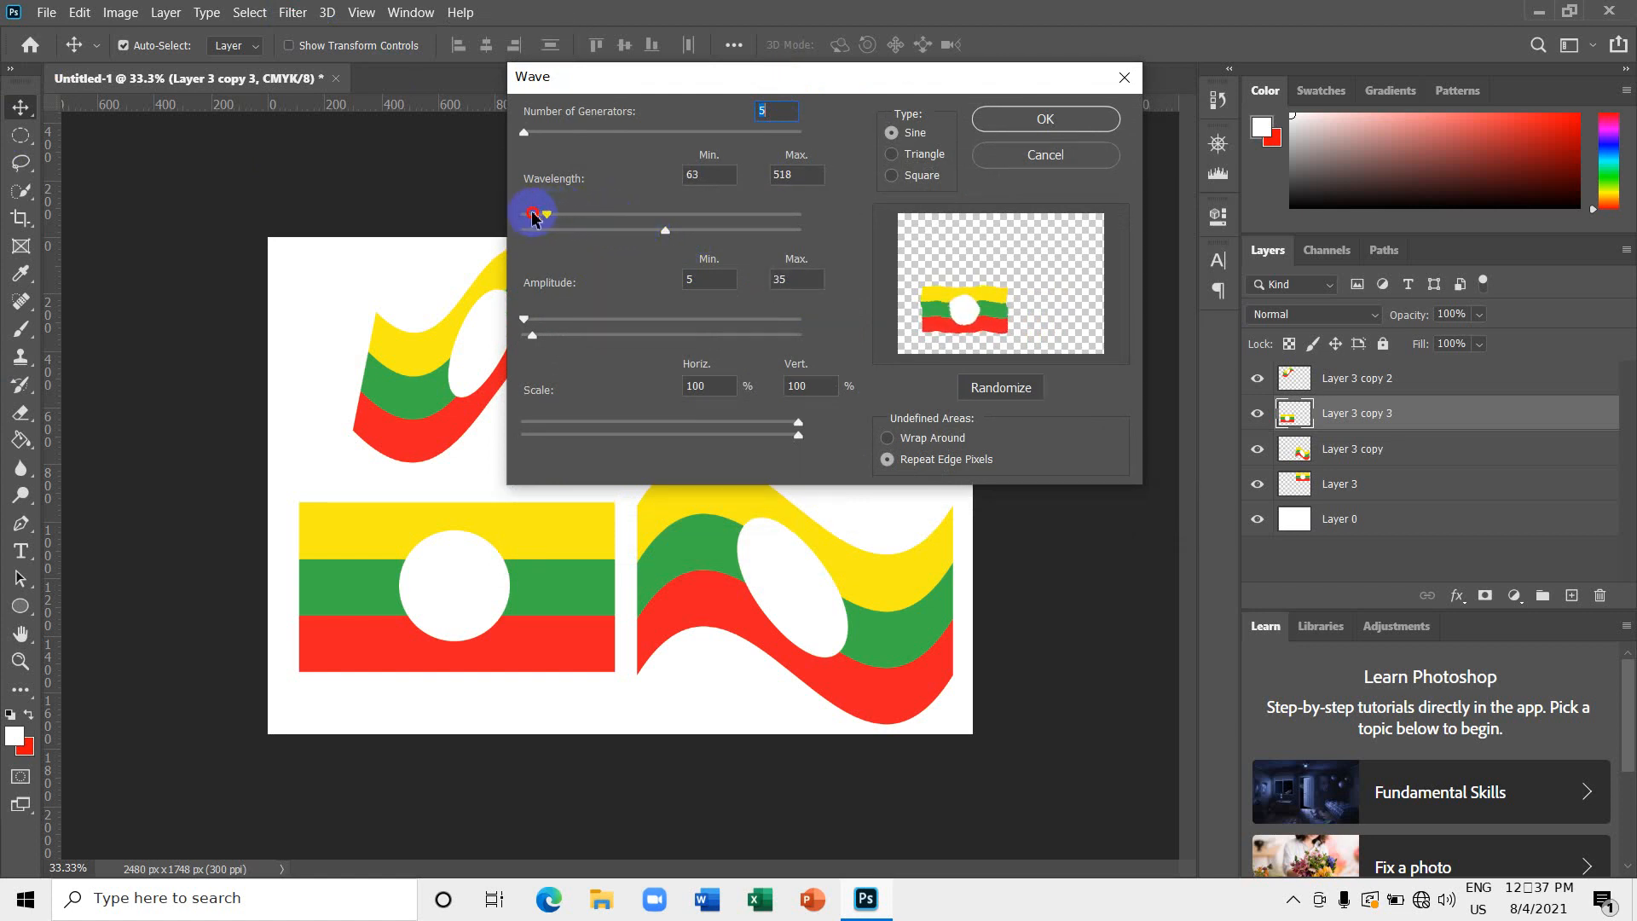
{"action": "left_click_drag", "start_coordinate": [666, 230], "coordinate": [616, 242]}
{"action": "left_click", "coordinate": [566, 215]}
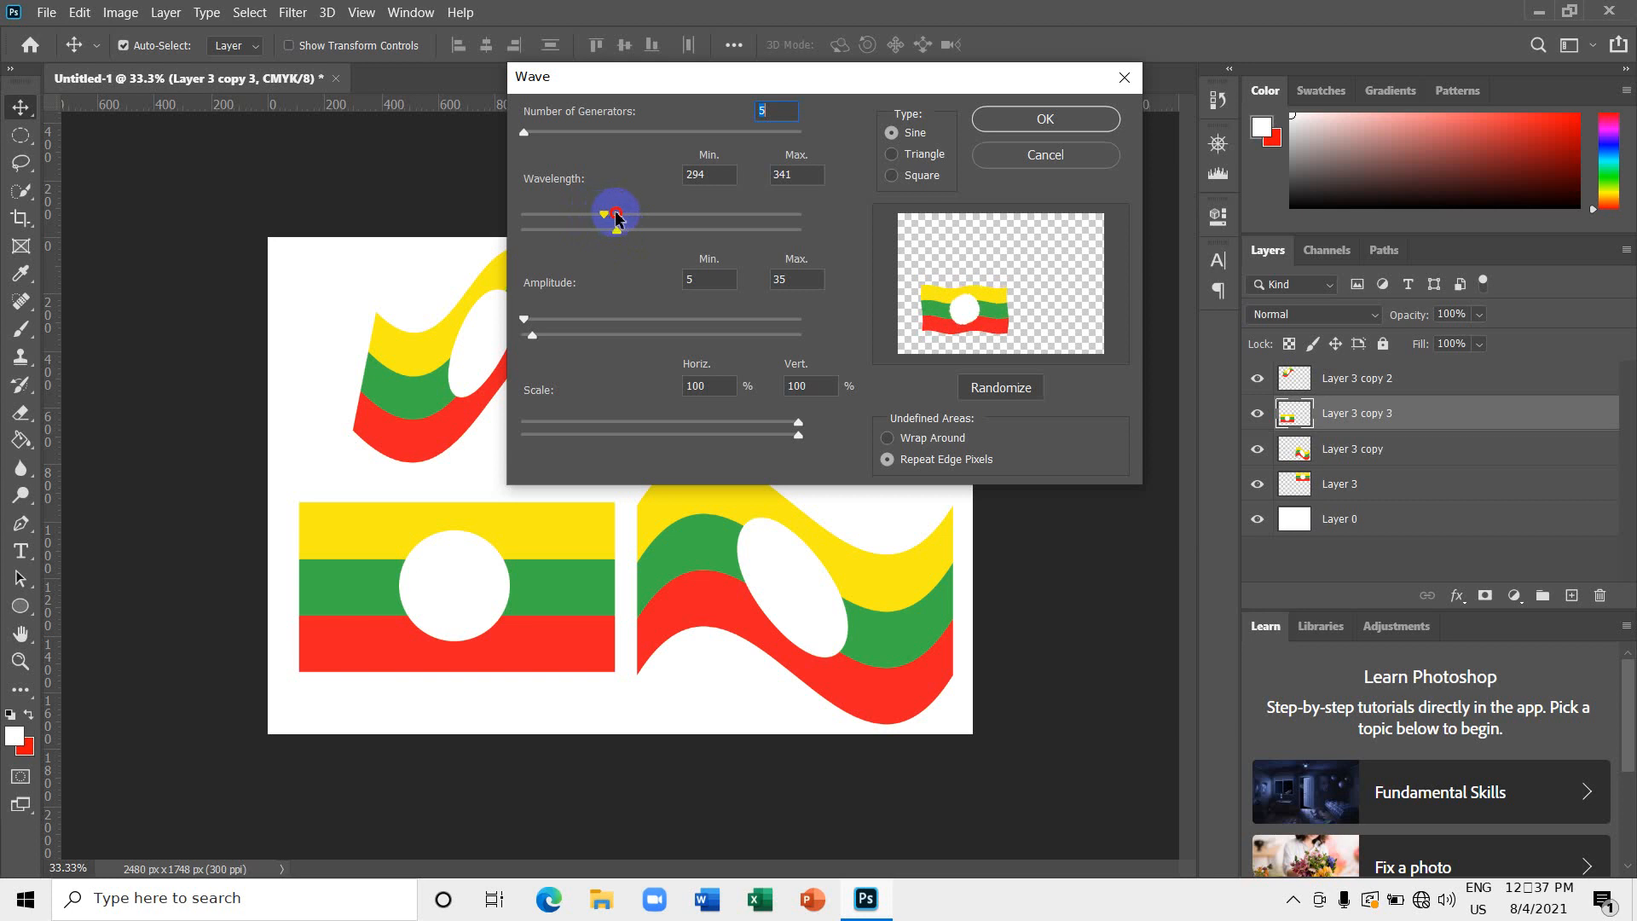
{"action": "left_click_drag", "start_coordinate": [629, 215], "coordinate": [580, 234]}
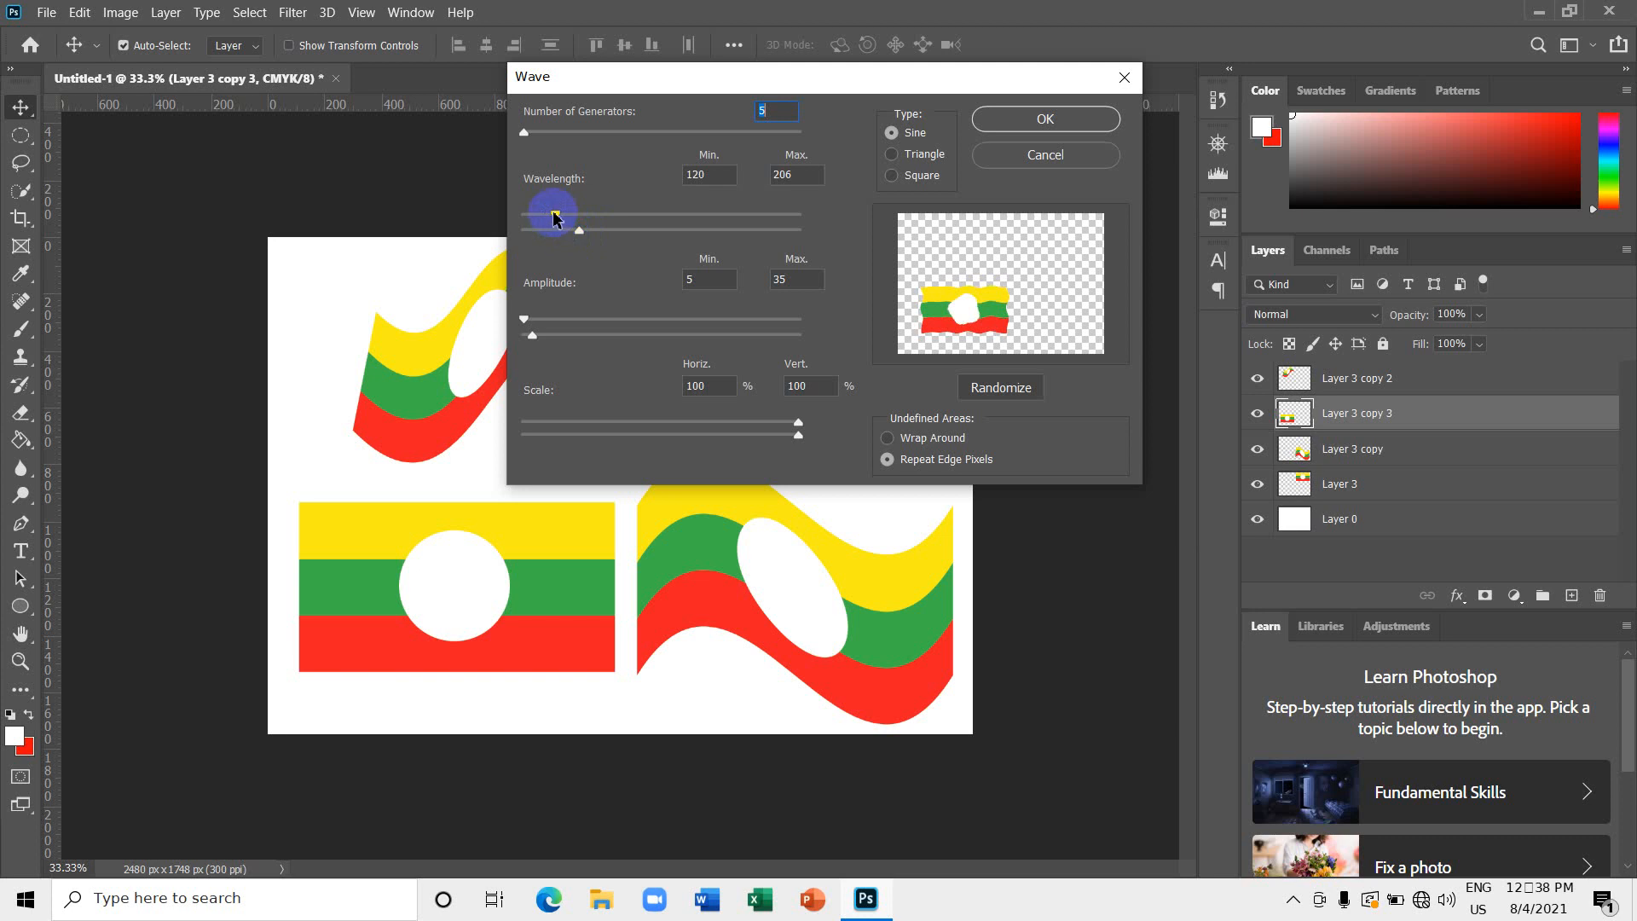
{"action": "left_click_drag", "start_coordinate": [555, 214], "coordinate": [558, 209]}
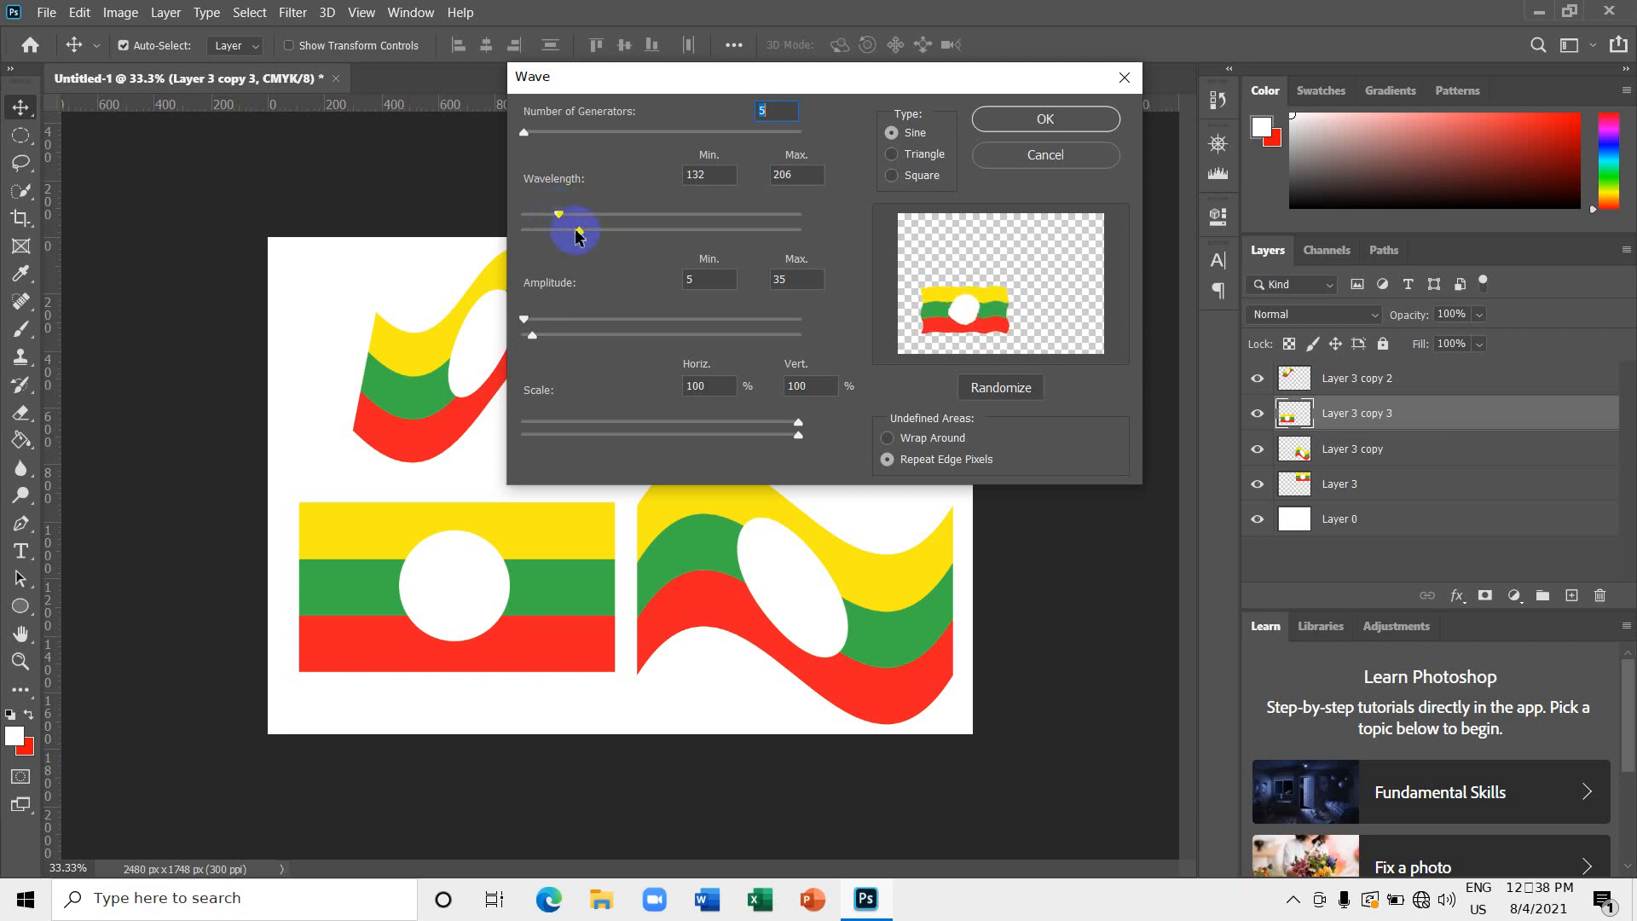
{"action": "mouse_move", "coordinate": [578, 228]}
{"action": "left_mouse_down"}
{"action": "mouse_move", "coordinate": [546, 218]}
{"action": "mouse_move", "coordinate": [581, 239]}
{"action": "left_mouse_up"}
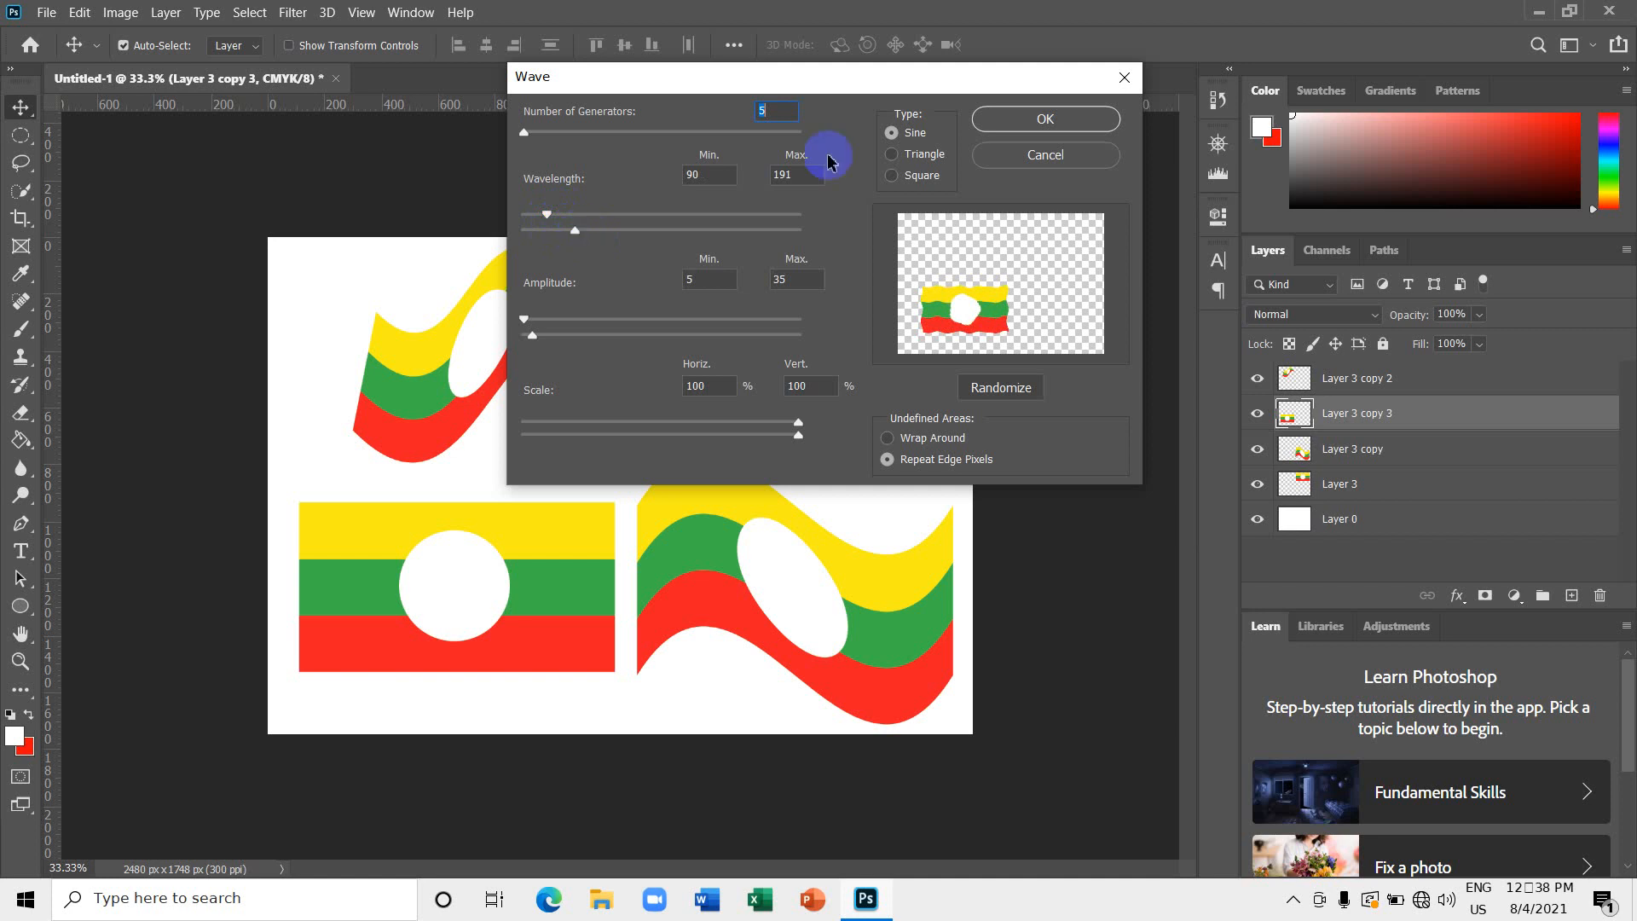
{"action": "left_click", "coordinate": [1037, 124]}
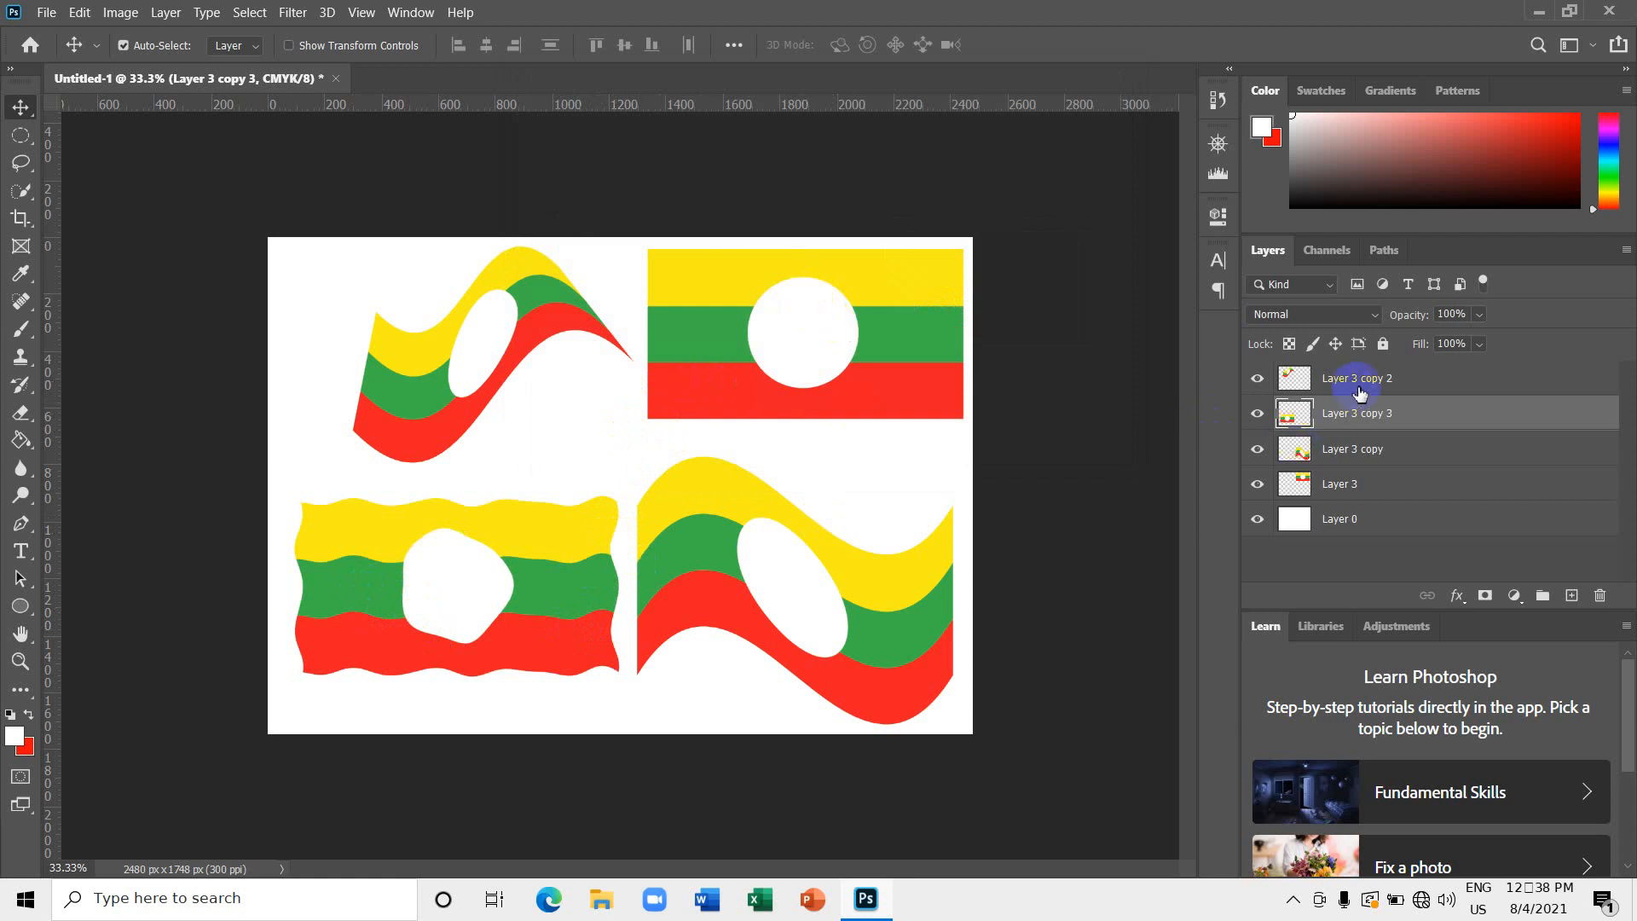
Add a new layer above the topmost flag layer and start a text line just below the upper-left flag.
{"action": "left_click", "coordinate": [1307, 392]}
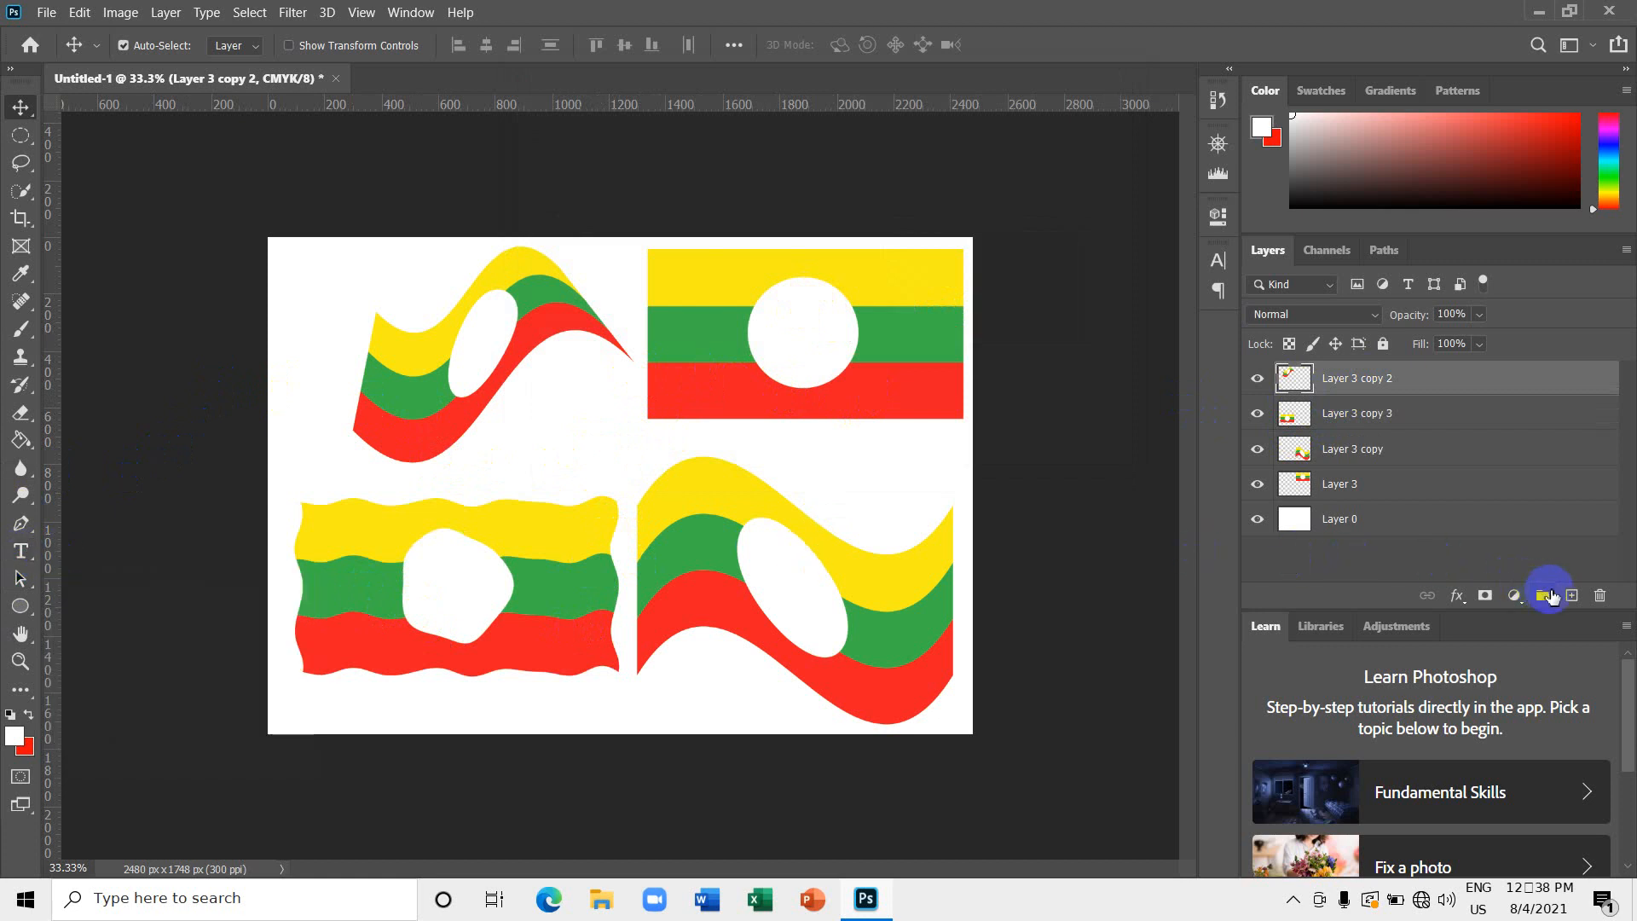
{"action": "left_click", "coordinate": [1571, 595]}
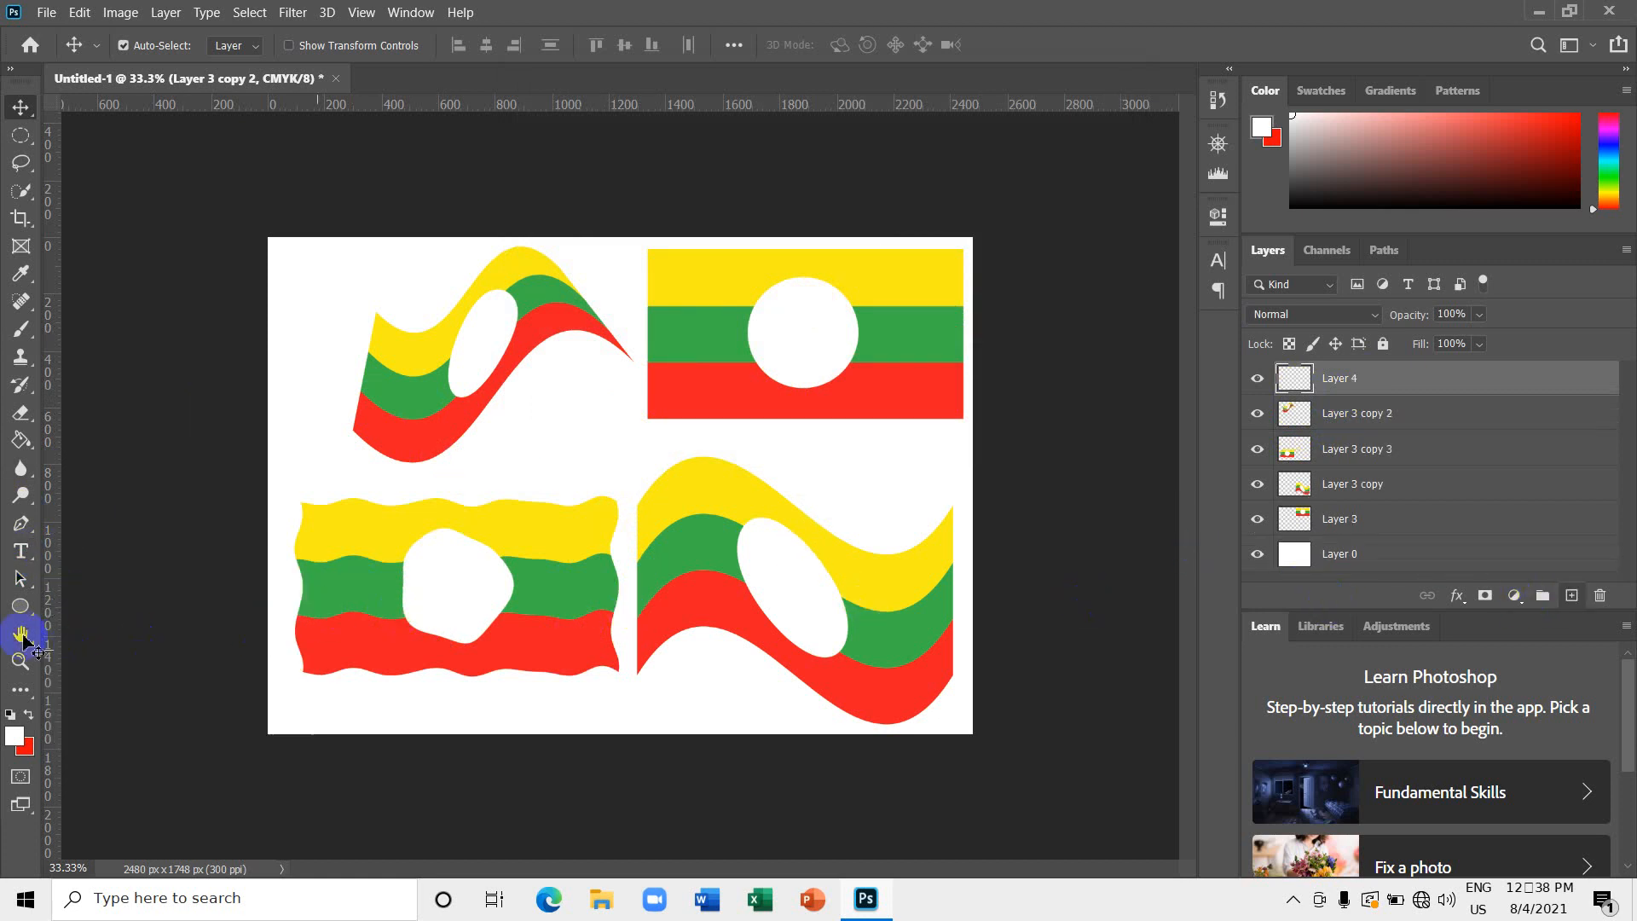
{"action": "left_click", "coordinate": [22, 550]}
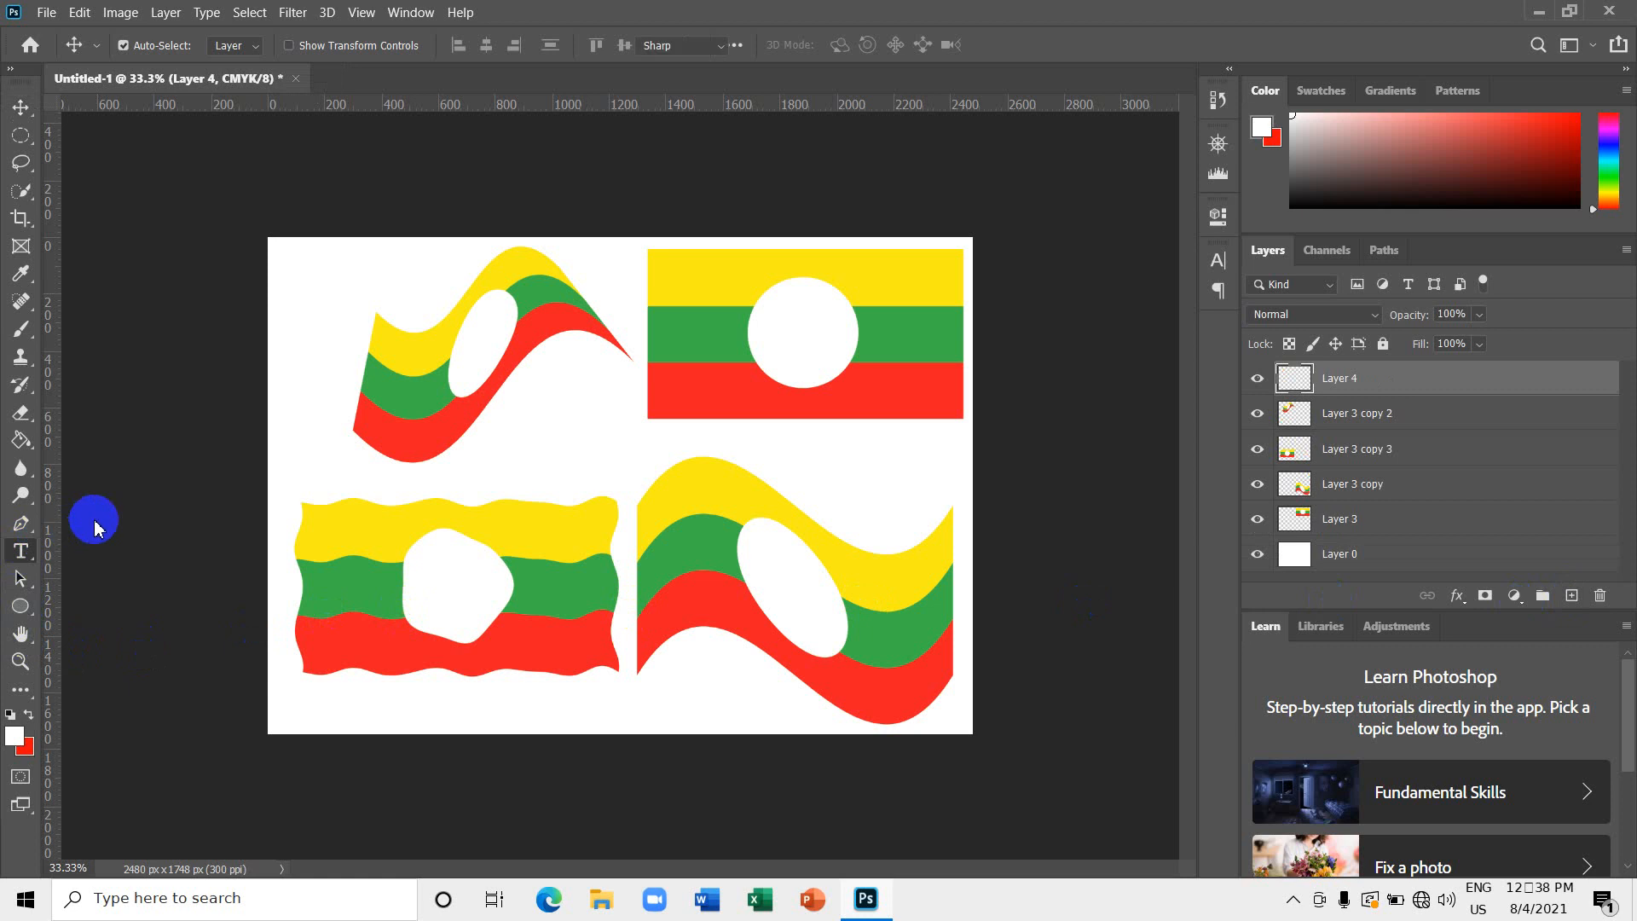
{"action": "left_click", "coordinate": [421, 470]}
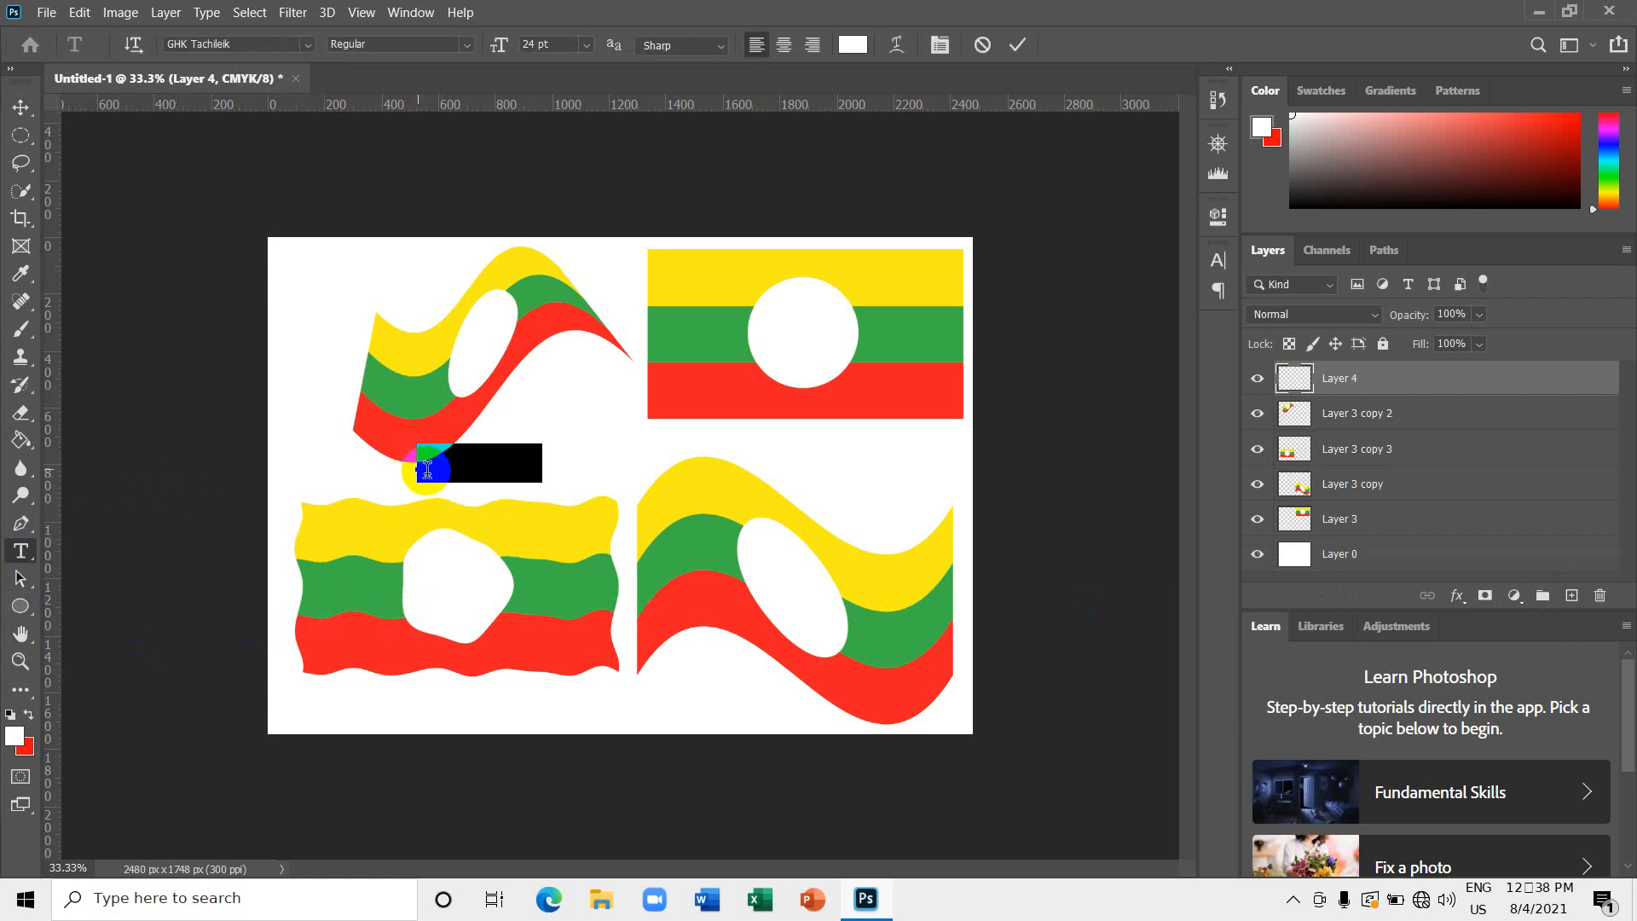
{"action": "left_click", "coordinate": [419, 466]}
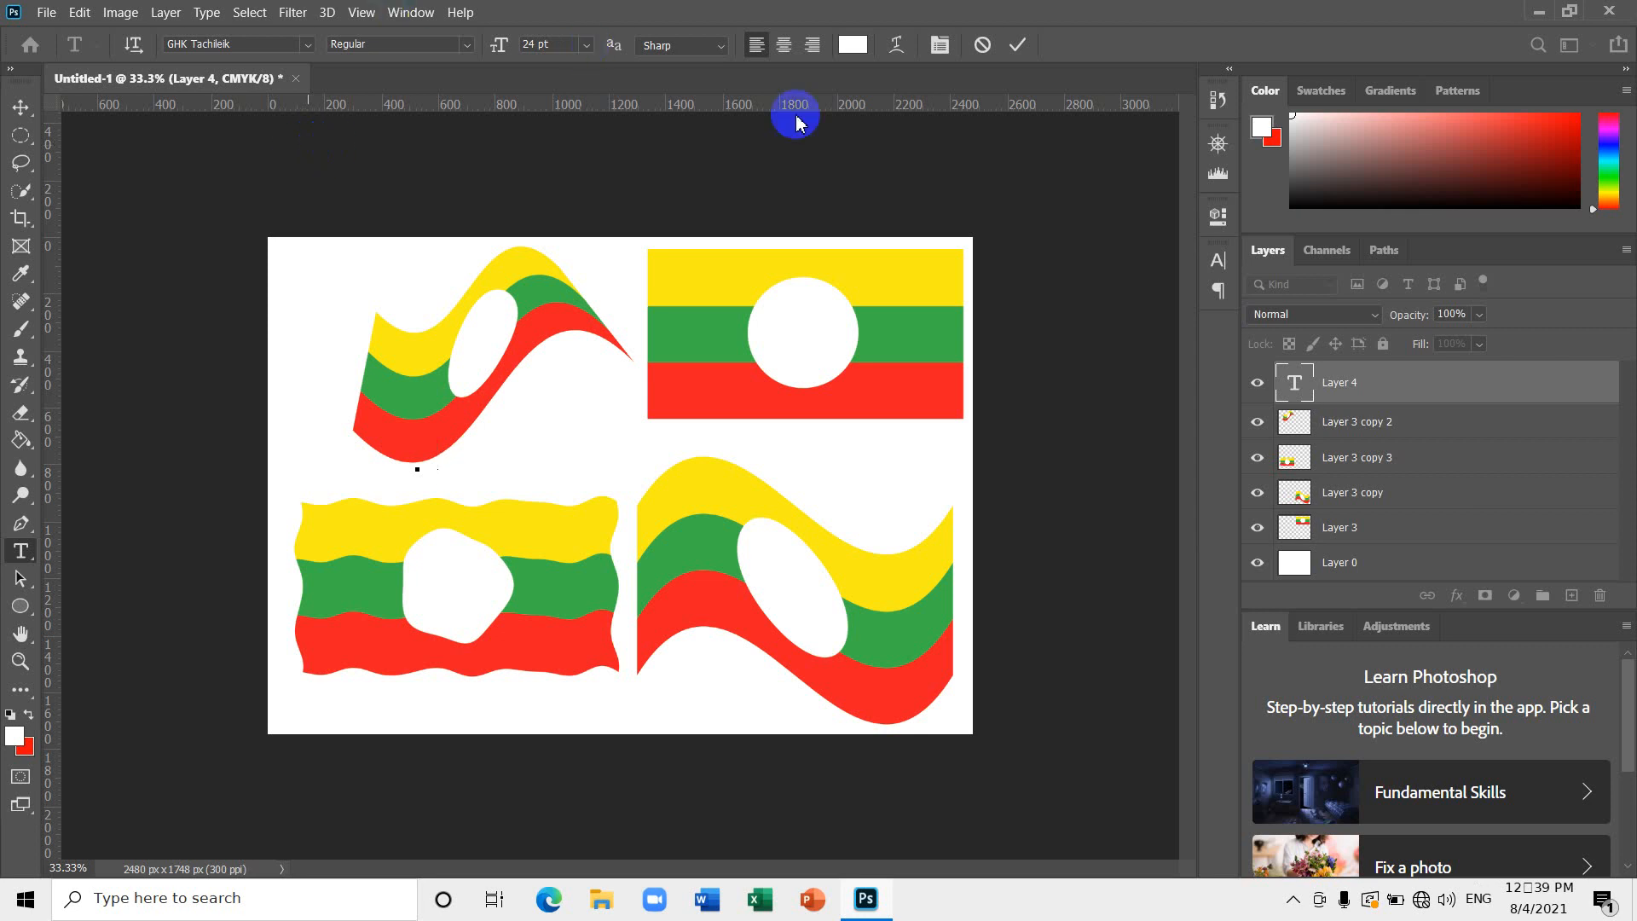
{"action": "left_click", "coordinate": [854, 45]}
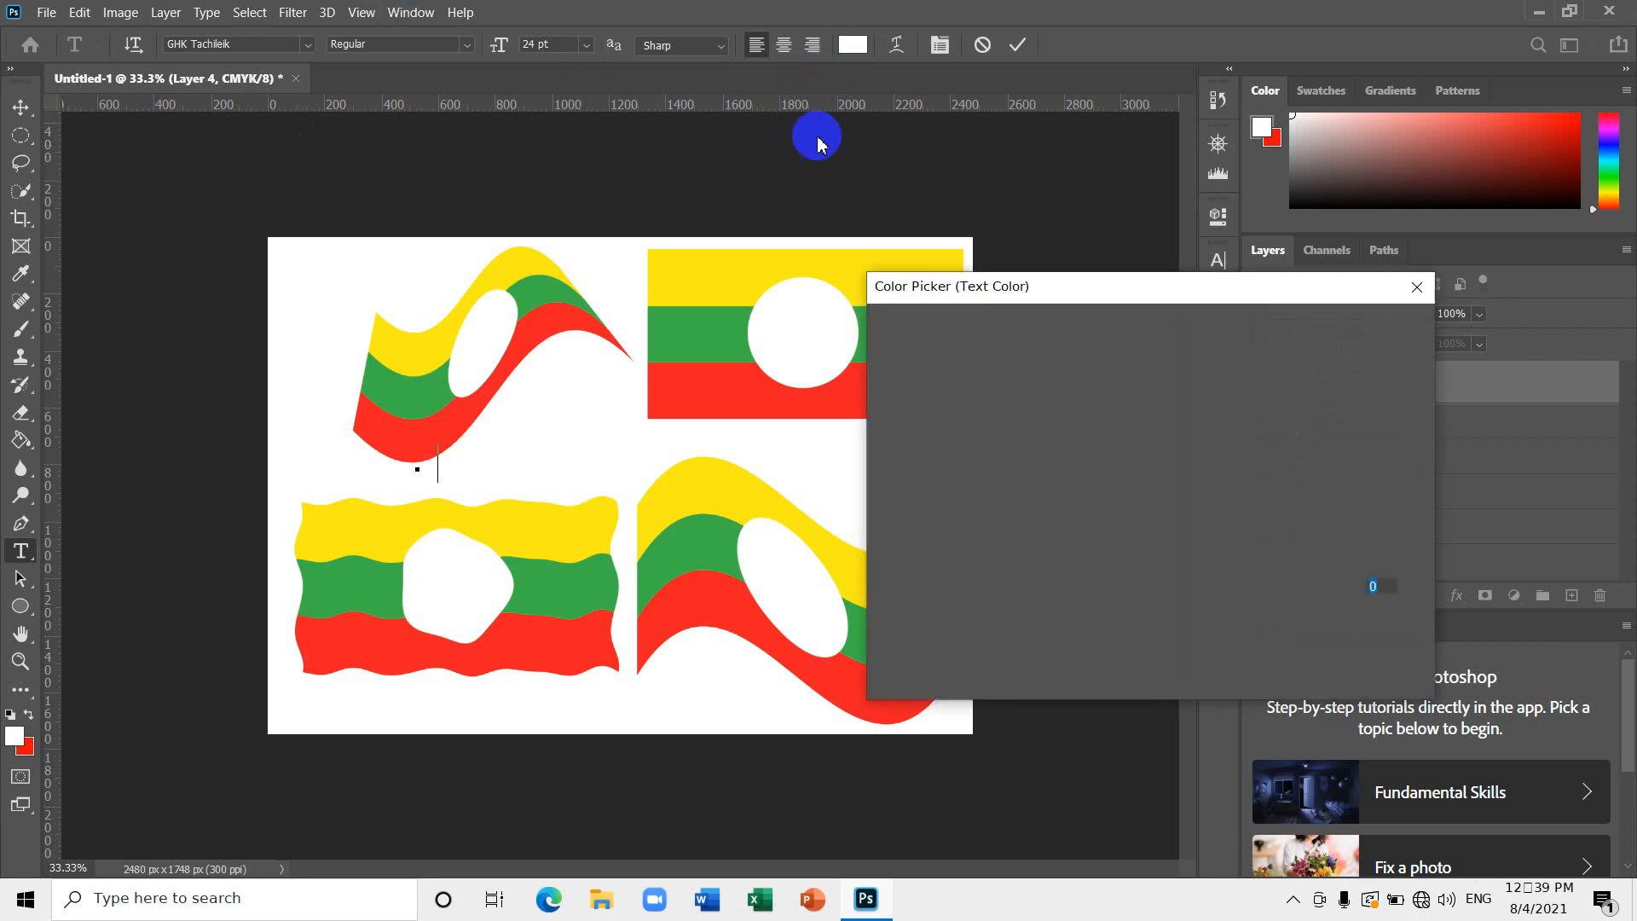
{"action": "left_click", "coordinate": [896, 589]}
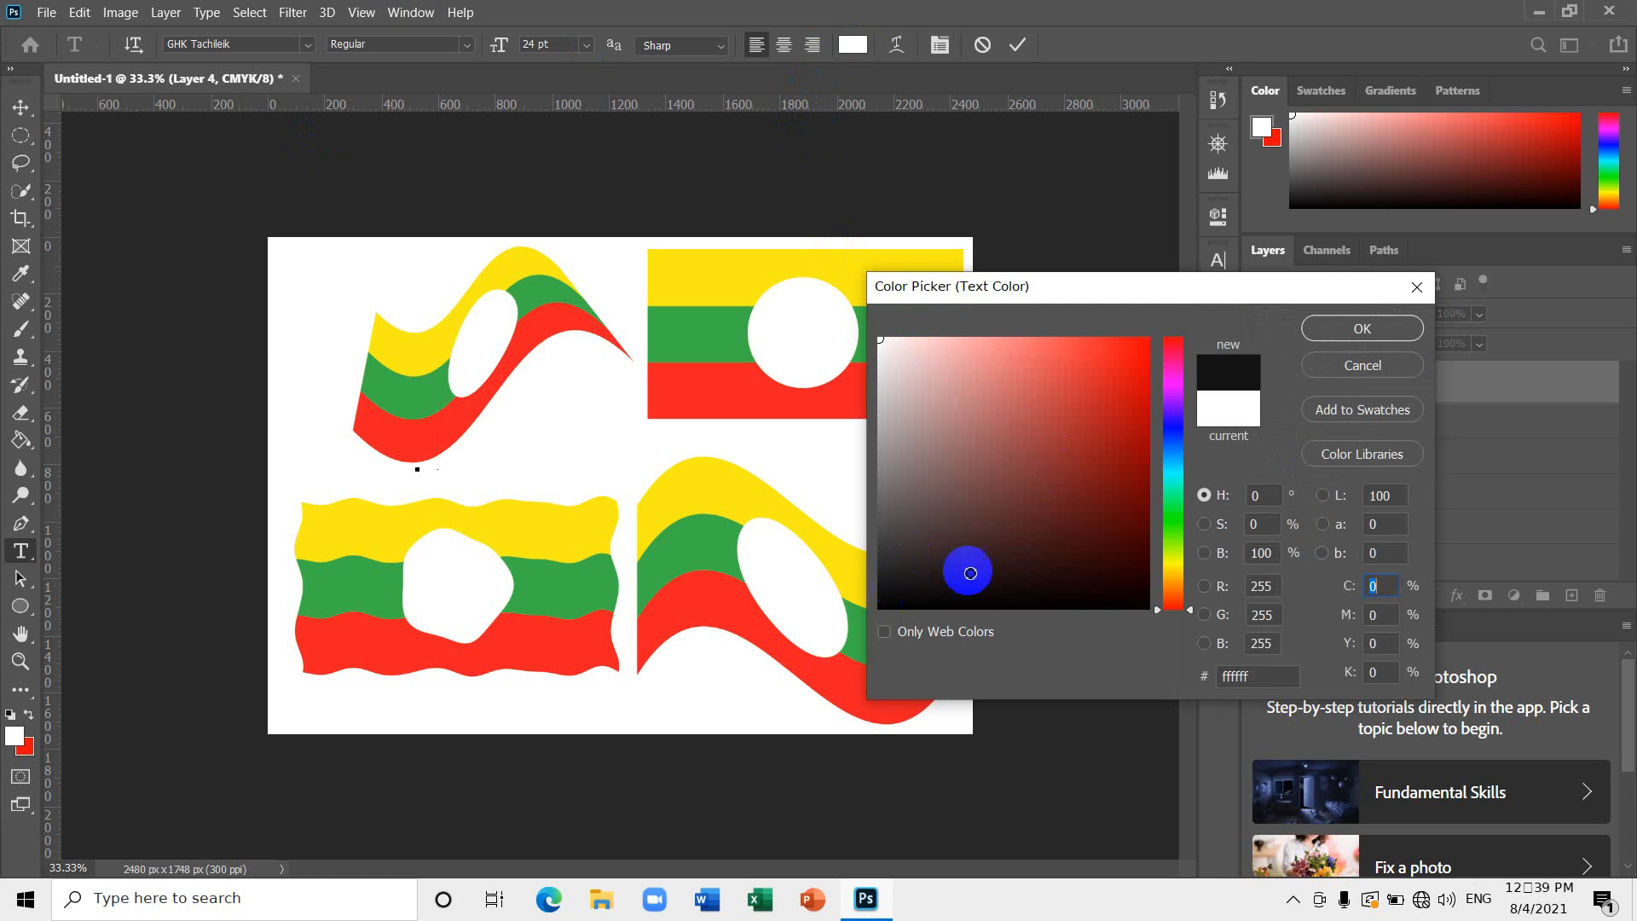
{"action": "key", "text": "Return"}
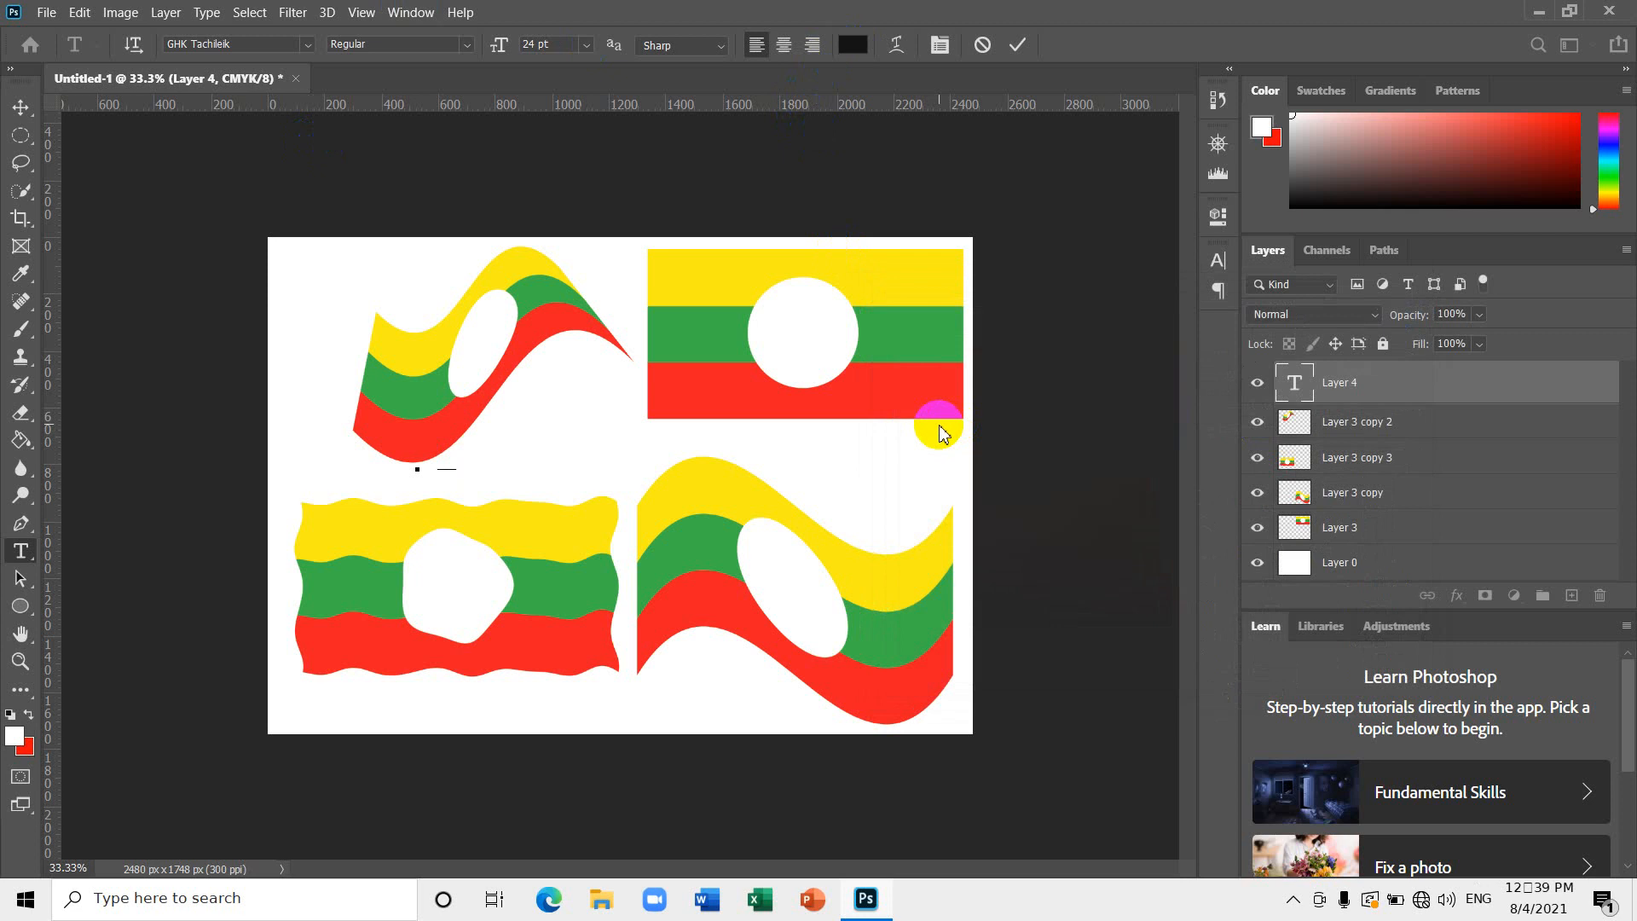
{"action": "type", "text": "vGif"}
{"action": "key", "text": "BackSpace"}
{"action": "key", "text": "BackSpace"}
{"action": "key", "text": "BackSpace"}
{"action": "key", "text": "BackSpace"}
{"action": "key", "text": "BackSpace"}
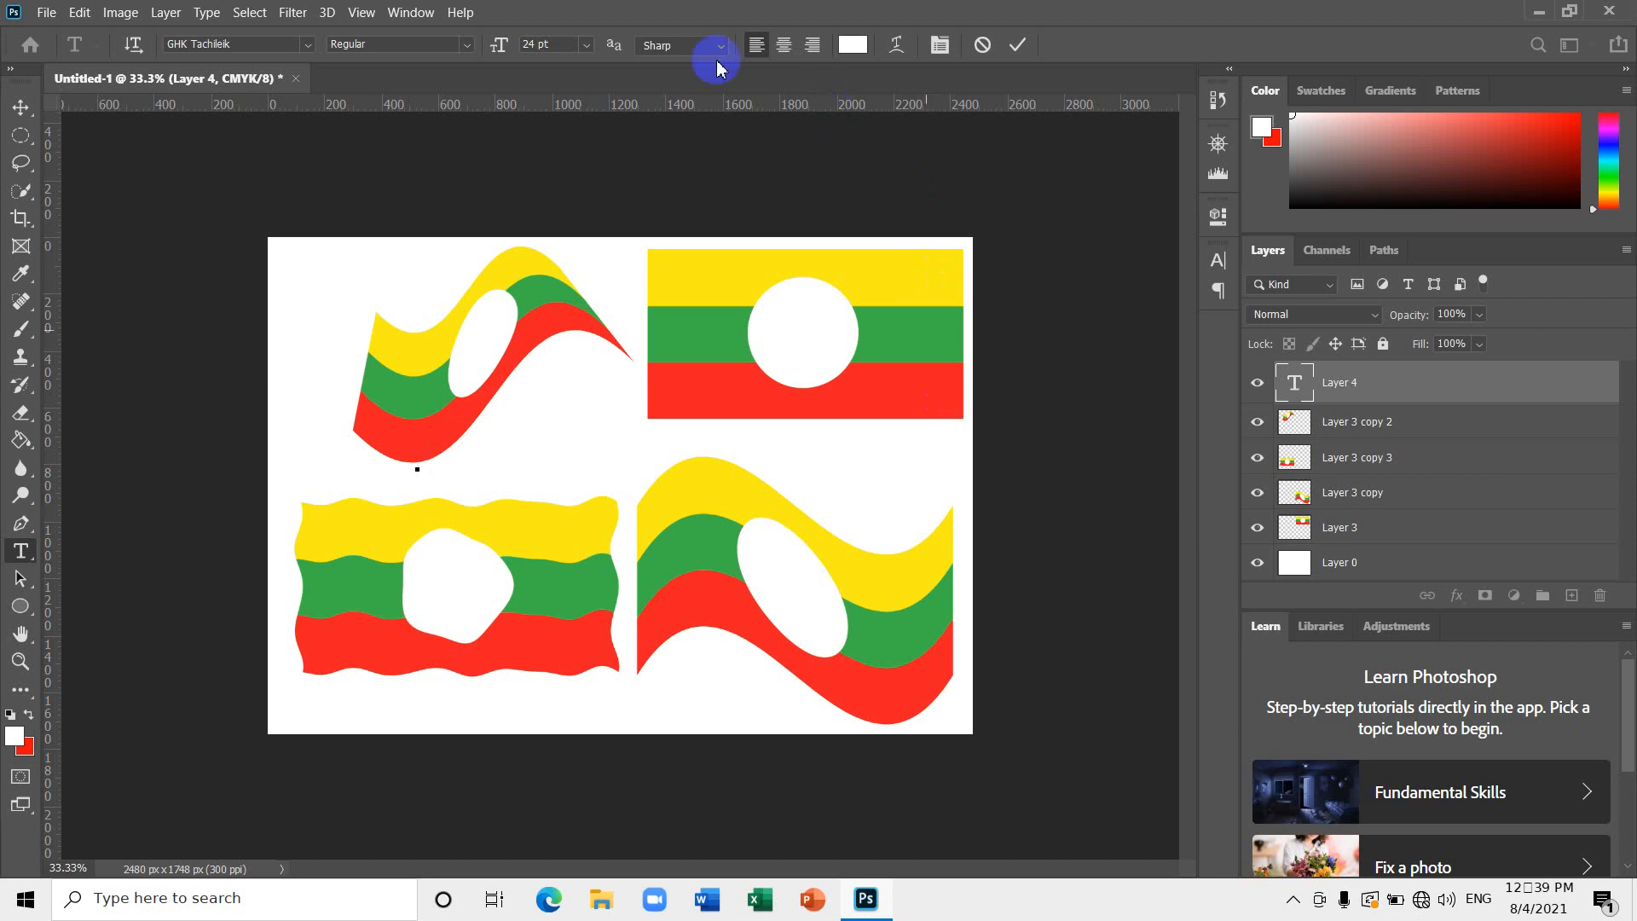
Set the text size to 30 pt and the text colour to near-black.
{"action": "left_click", "coordinate": [586, 47]}
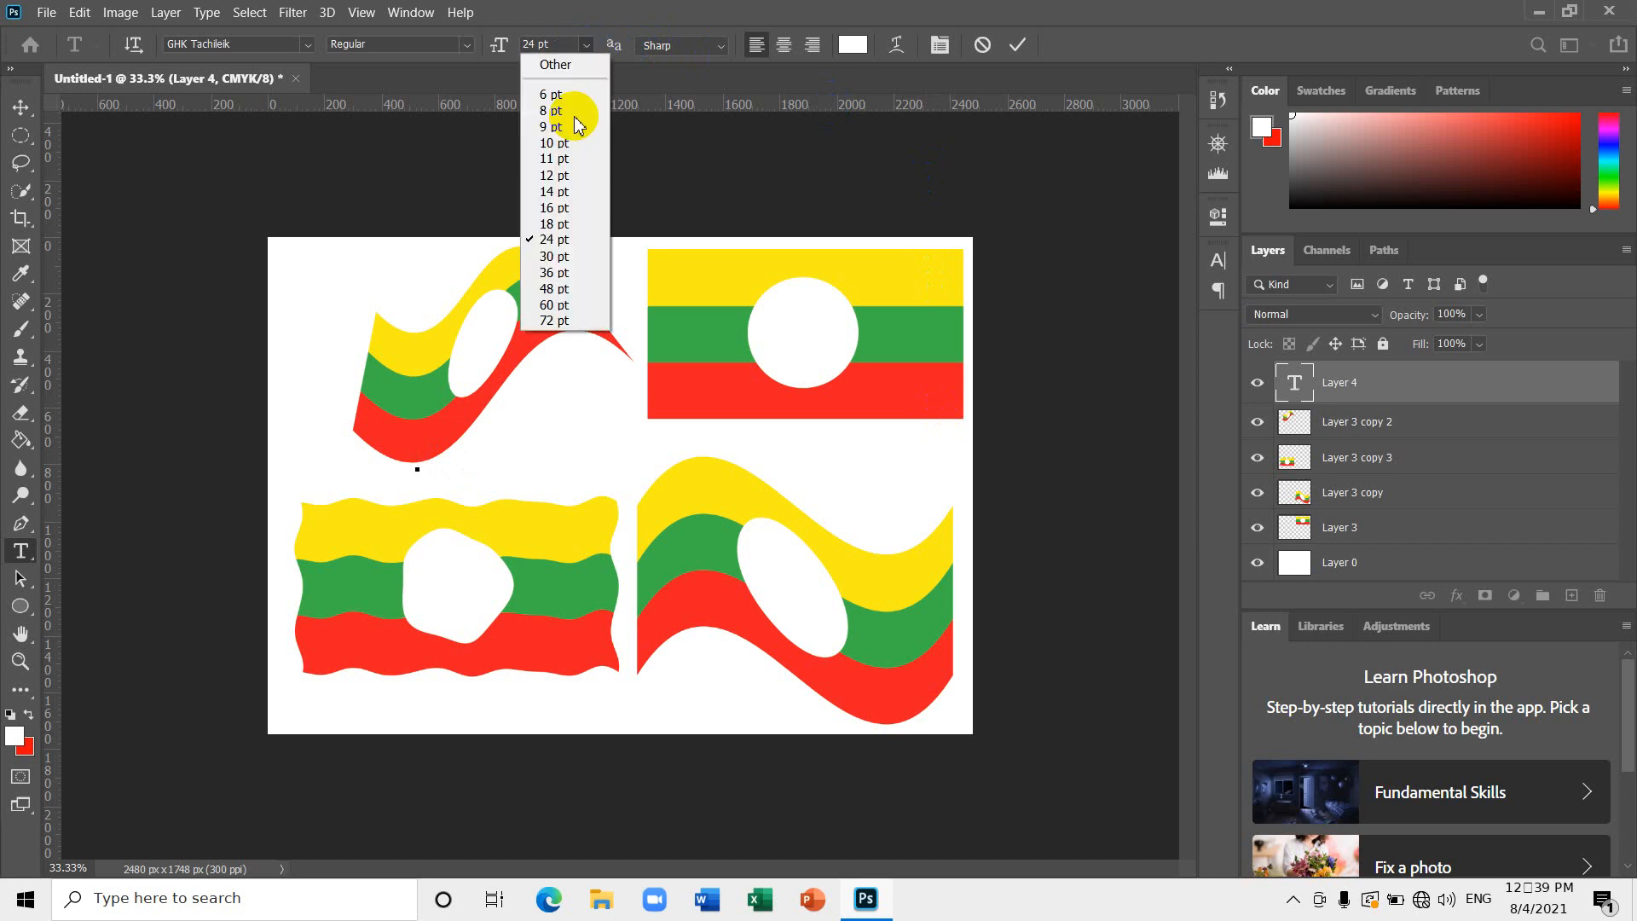
{"action": "left_click", "coordinate": [560, 256]}
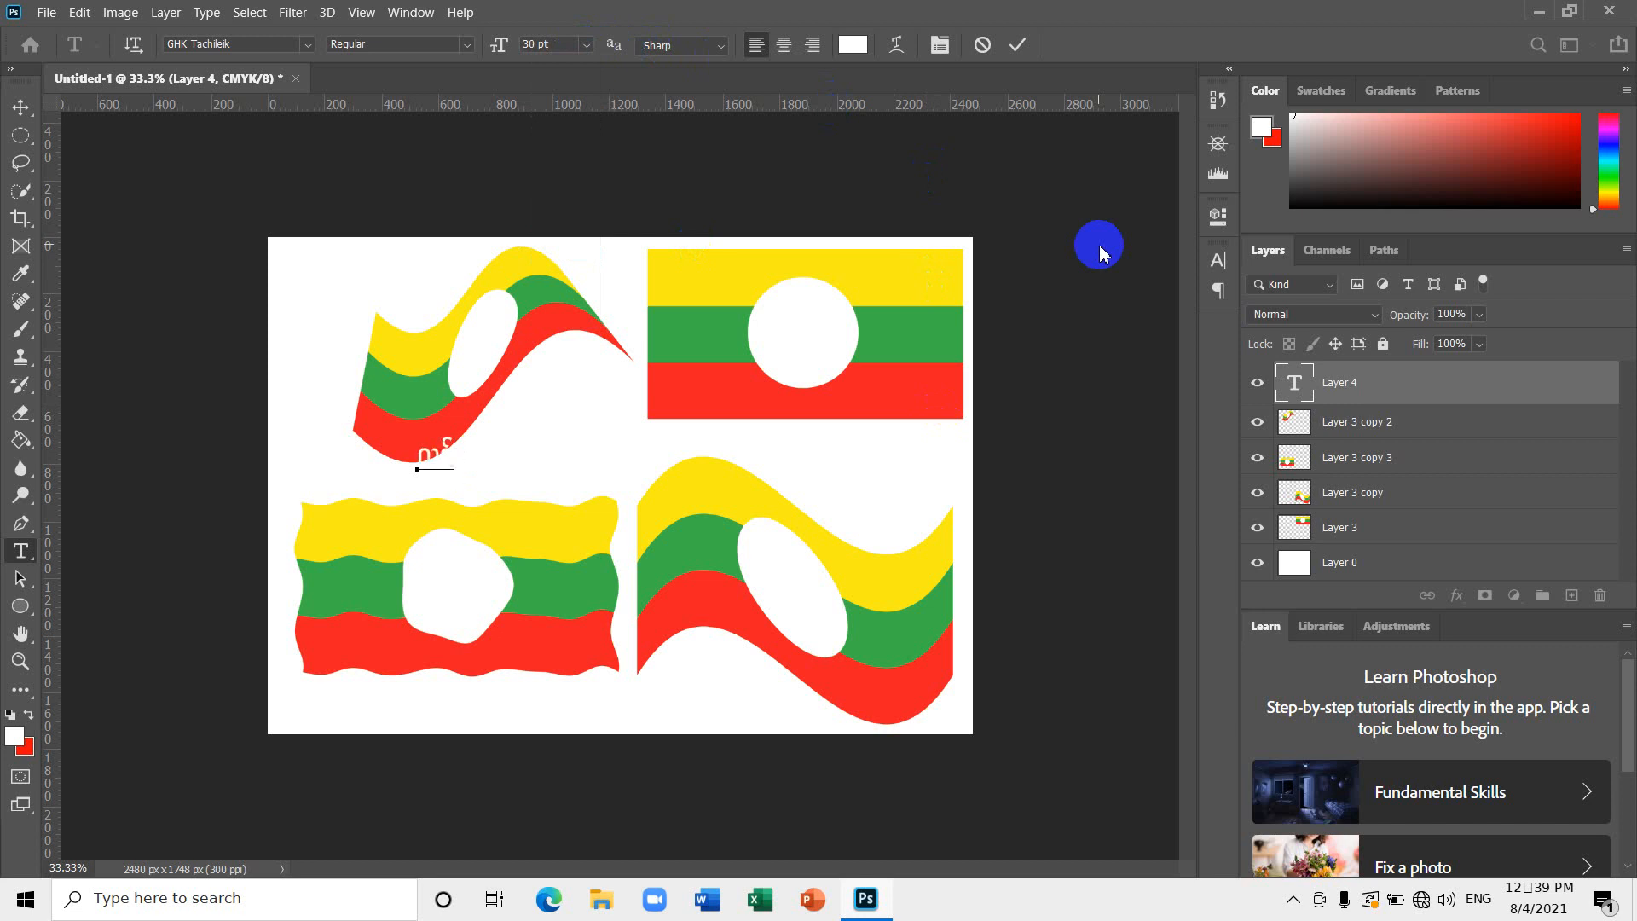
{"action": "key", "text": "Left"}
{"action": "left_click", "coordinate": [853, 44]}
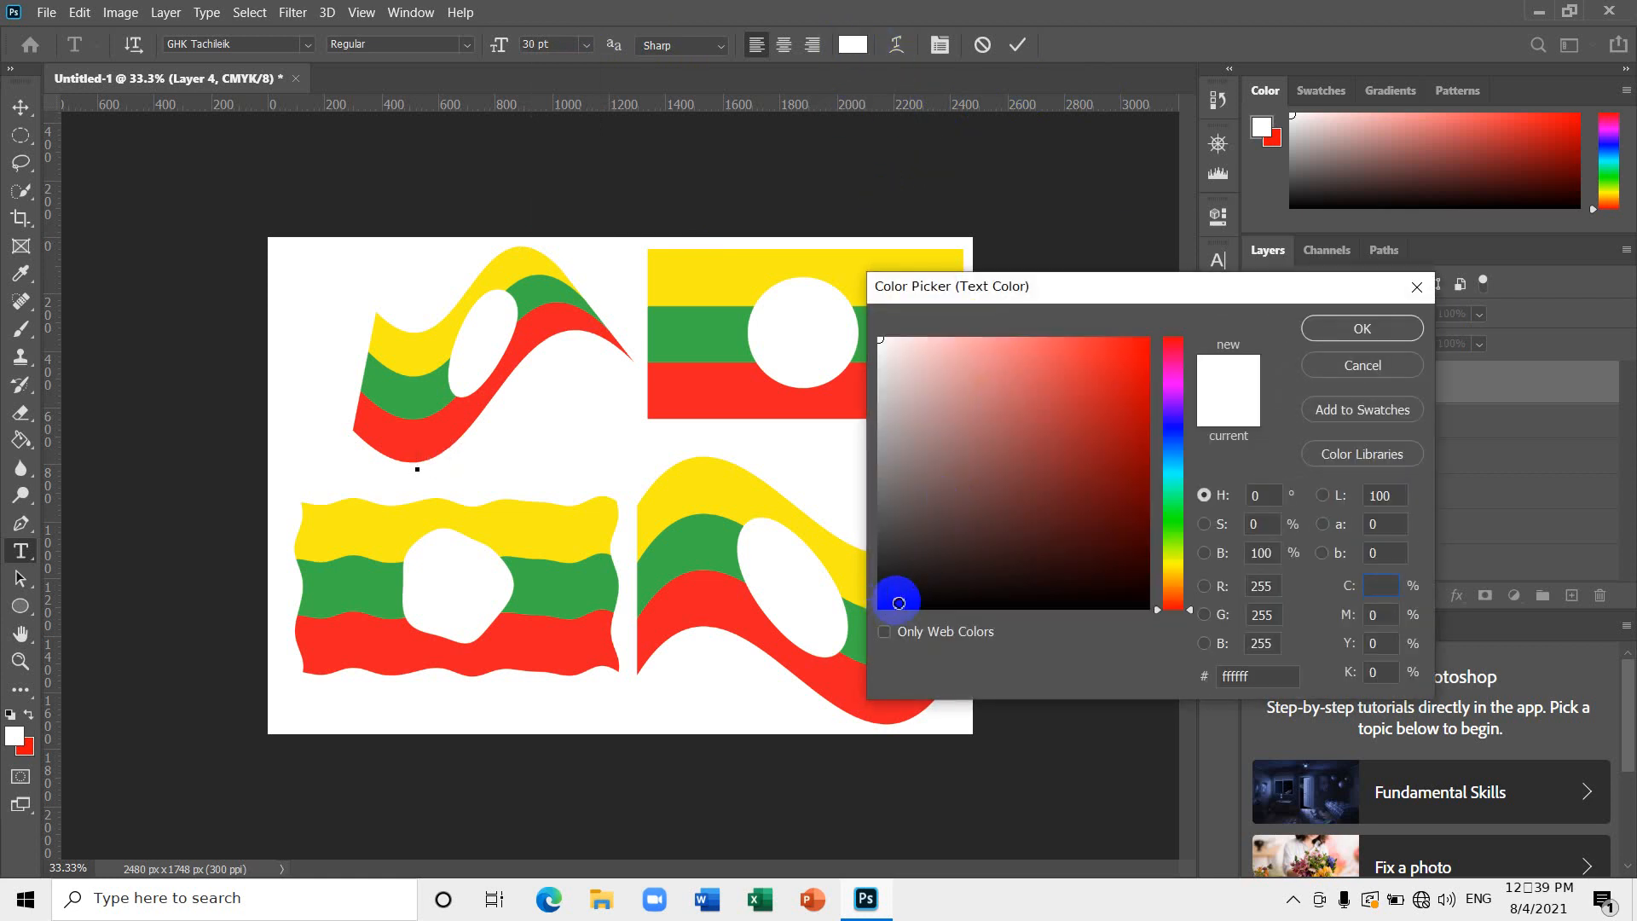
{"action": "left_click", "coordinate": [899, 602]}
{"action": "left_click", "coordinate": [1337, 329]}
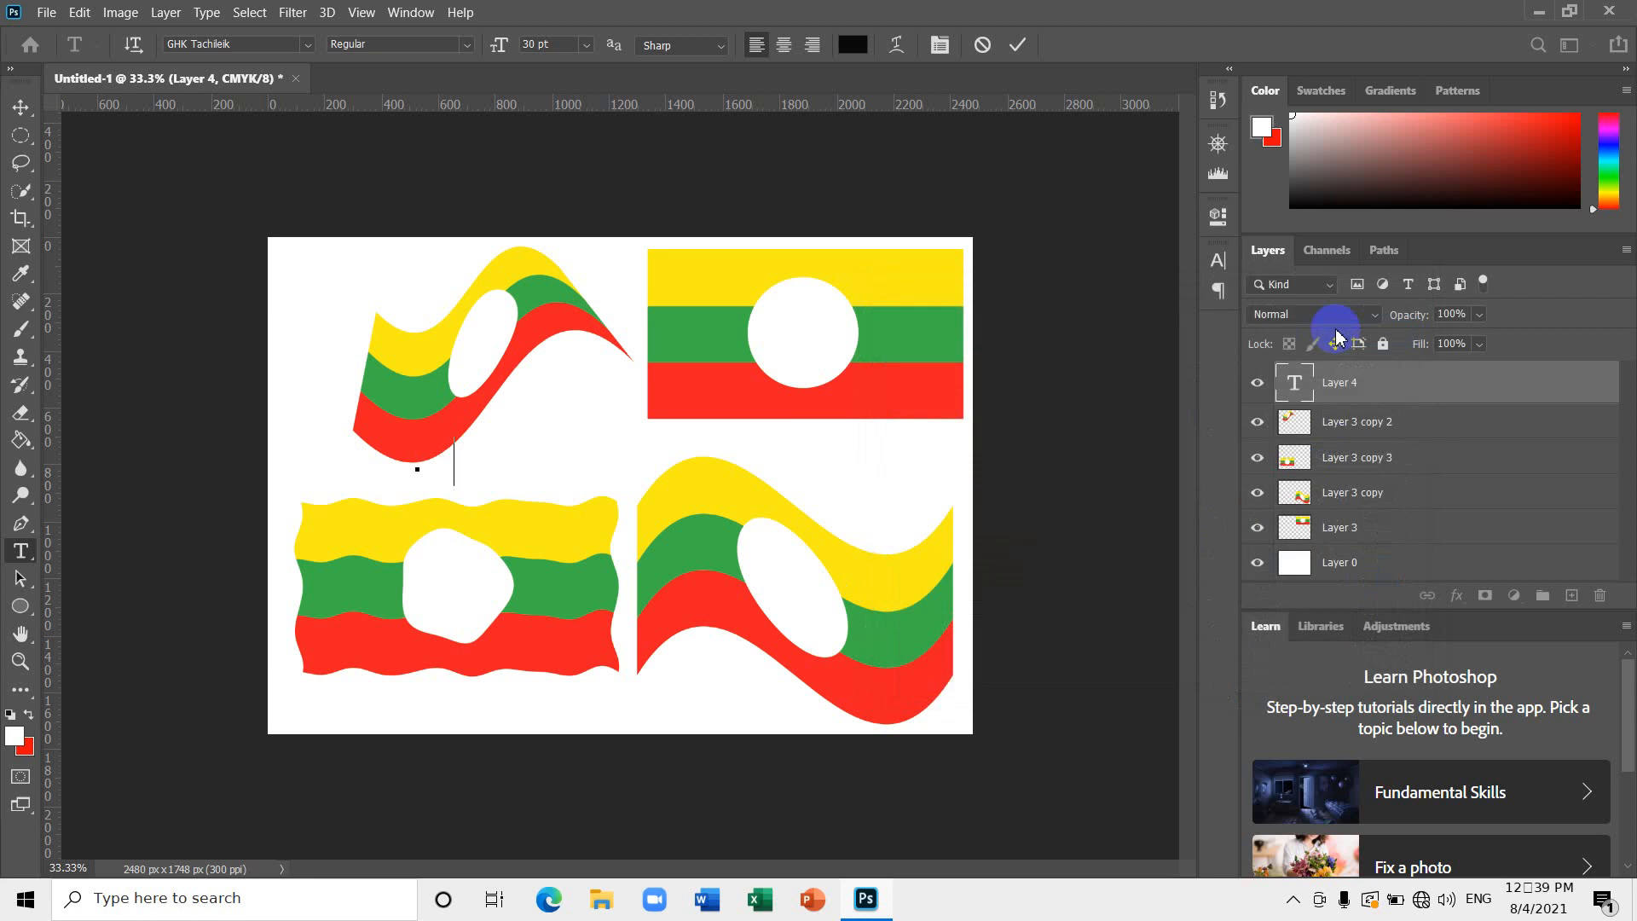
Enter the opening phrase of the Shan text between the flags, correcting the mistyped characters.
{"action": "type", "text": "း လံၢး"}
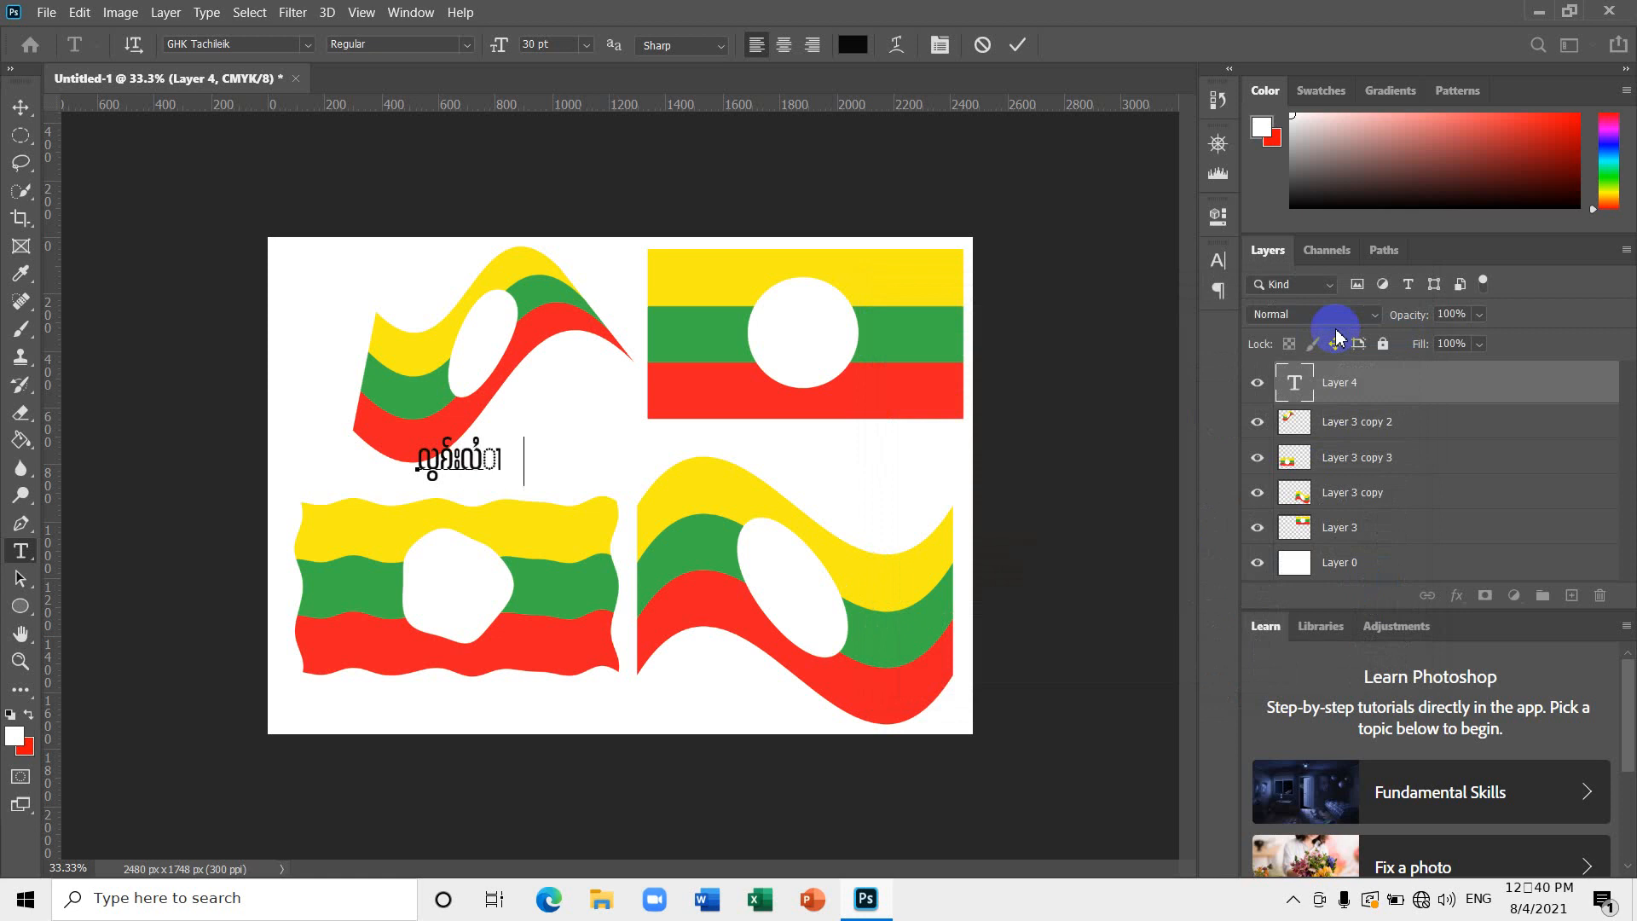
{"action": "key", "text": "BackSpace"}
{"action": "key", "text": "BackSpace"}
{"action": "type", "text": "ႈရု "}
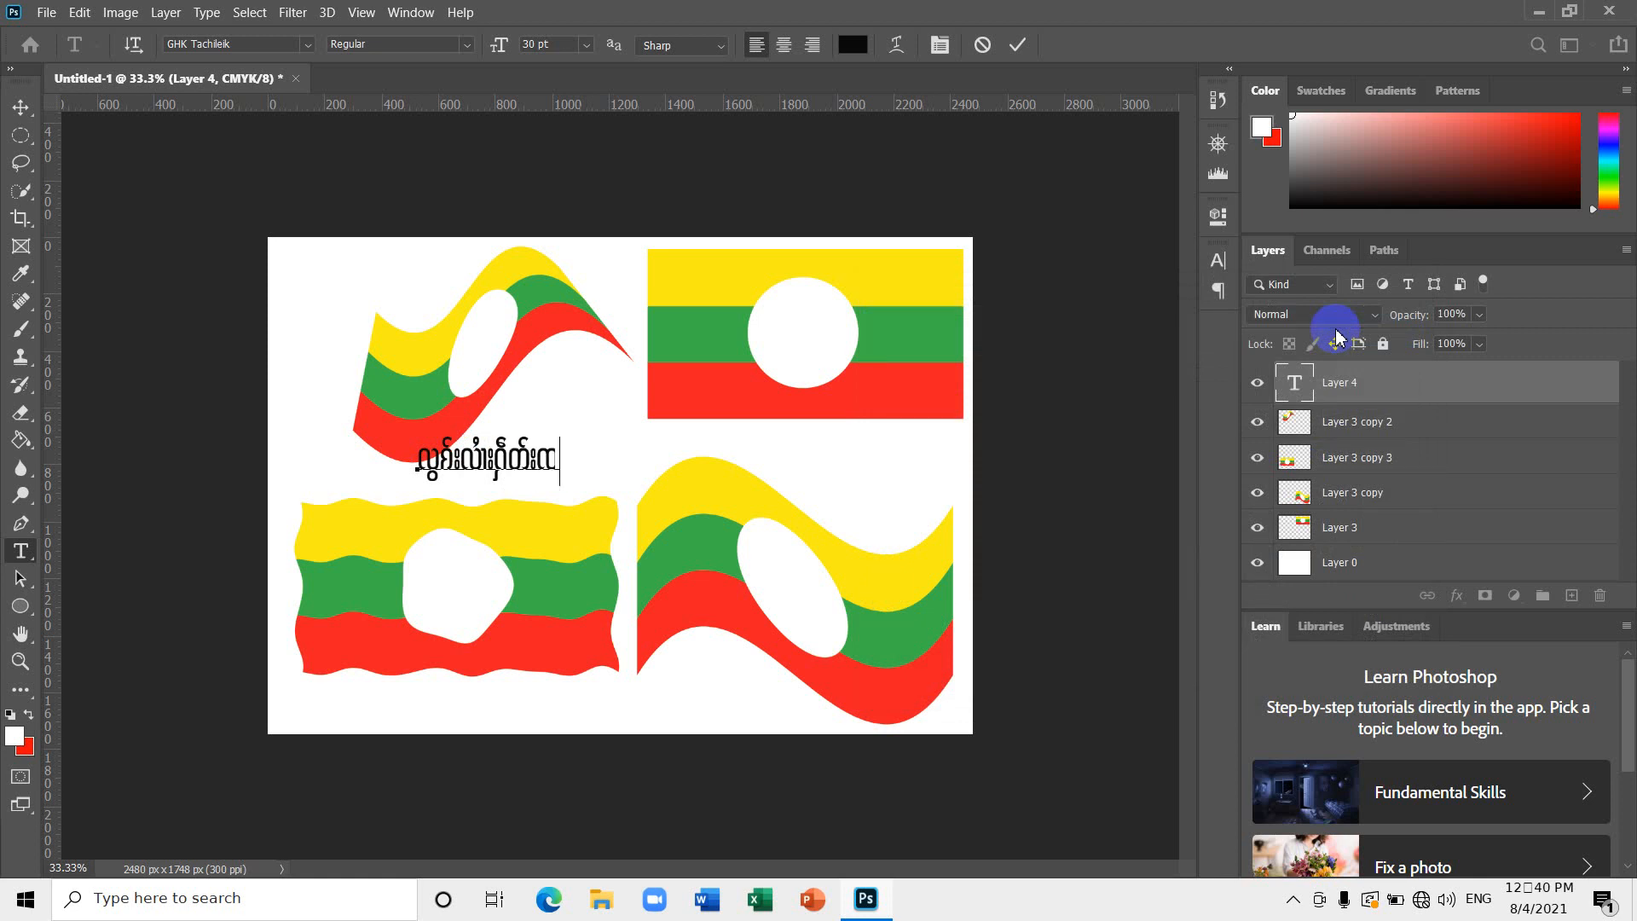
{"action": "type", "text": " ွမ်ပ"}
{"action": "type", "text": "မ"}
{"action": "key", "text": "BackSpace"}
{"action": "key", "text": "BackSpace"}
{"action": "type", "text": "းပိဝ်တ"}
{"action": "type", "text": "း"}
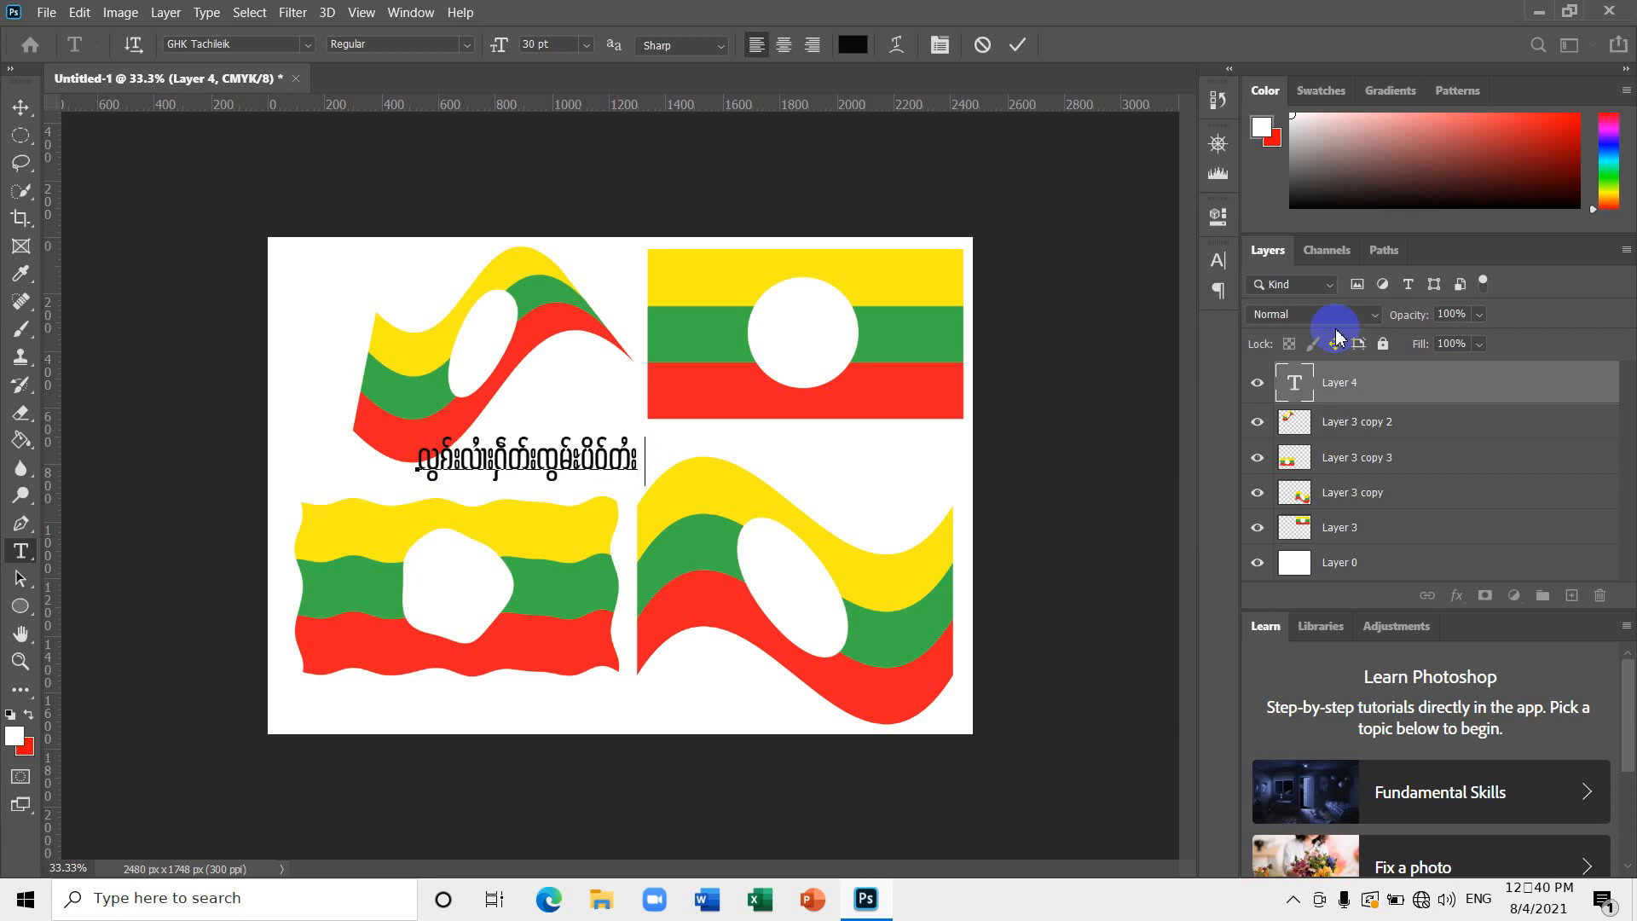
Complete the first line of the Shan text so that it runs across to the right-hand flags.
{"action": "type", "text": " ၼင်း ၼွမ်း"}
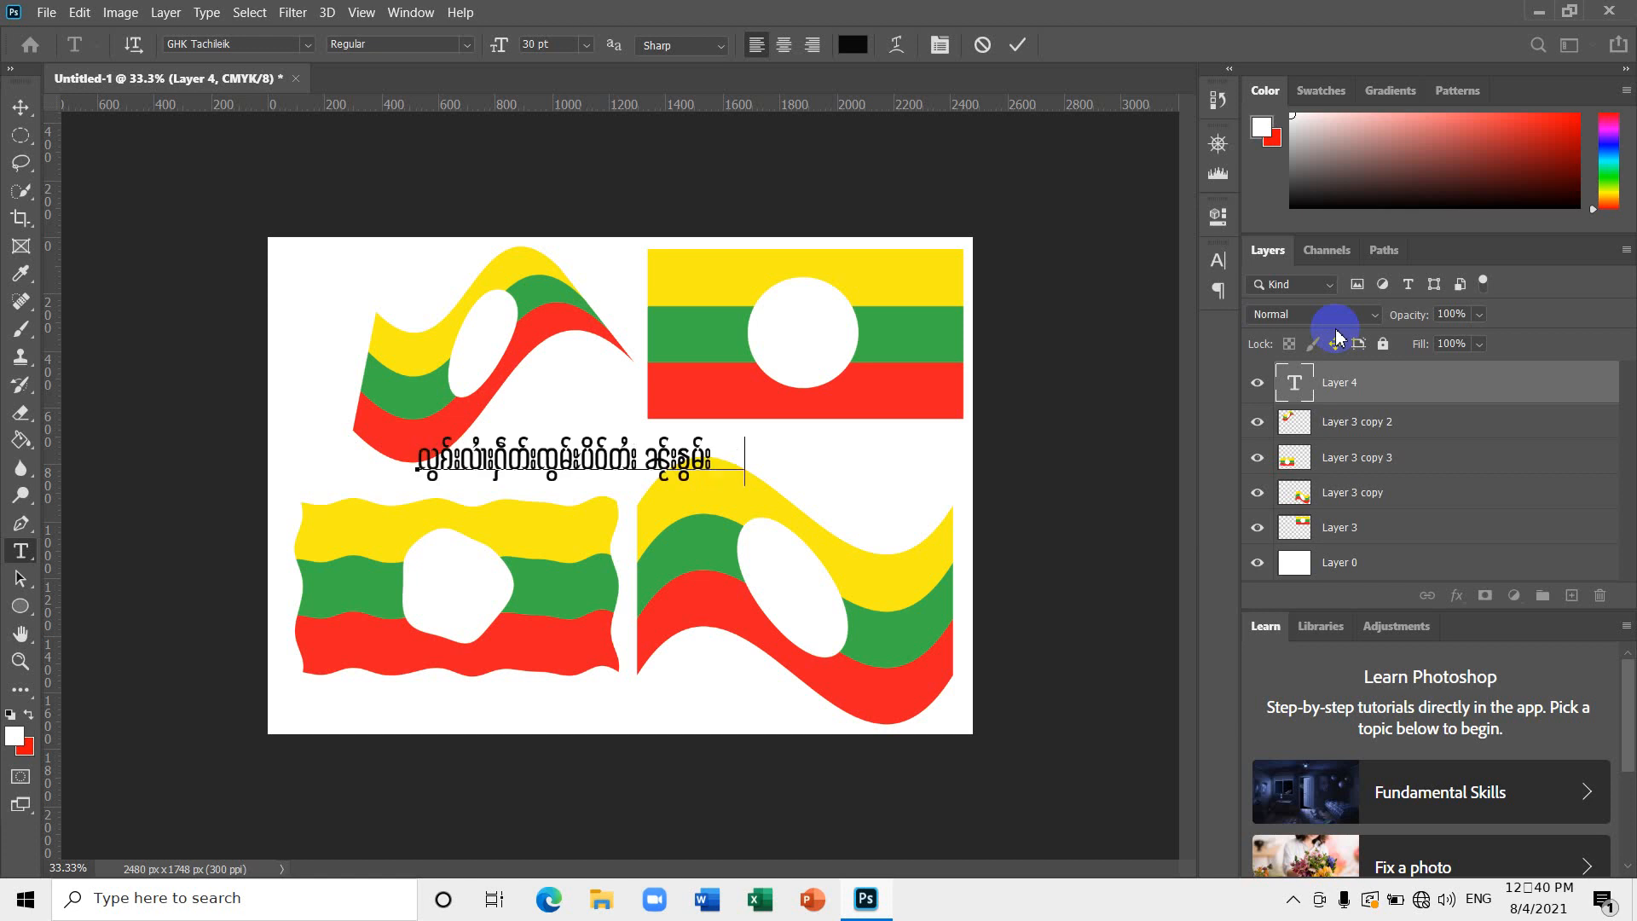
{"action": "type", "text": "    ၼင် ပၼ်တၢင်းၼႆ"}
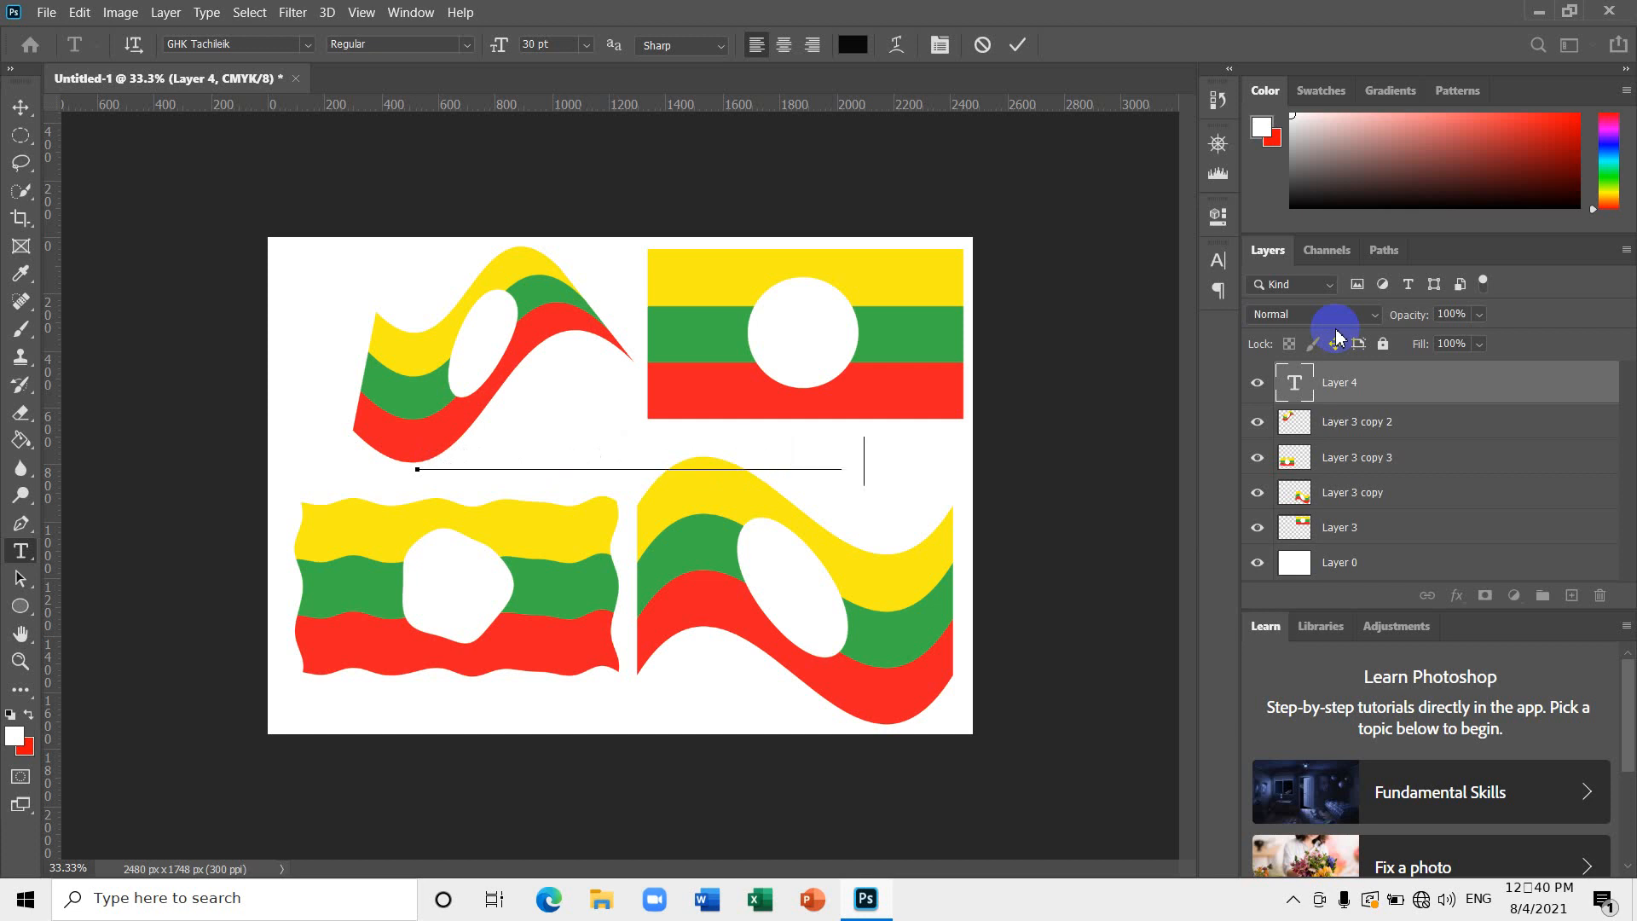
{"action": "type", "text": "ယယဝ်ႉ။"}
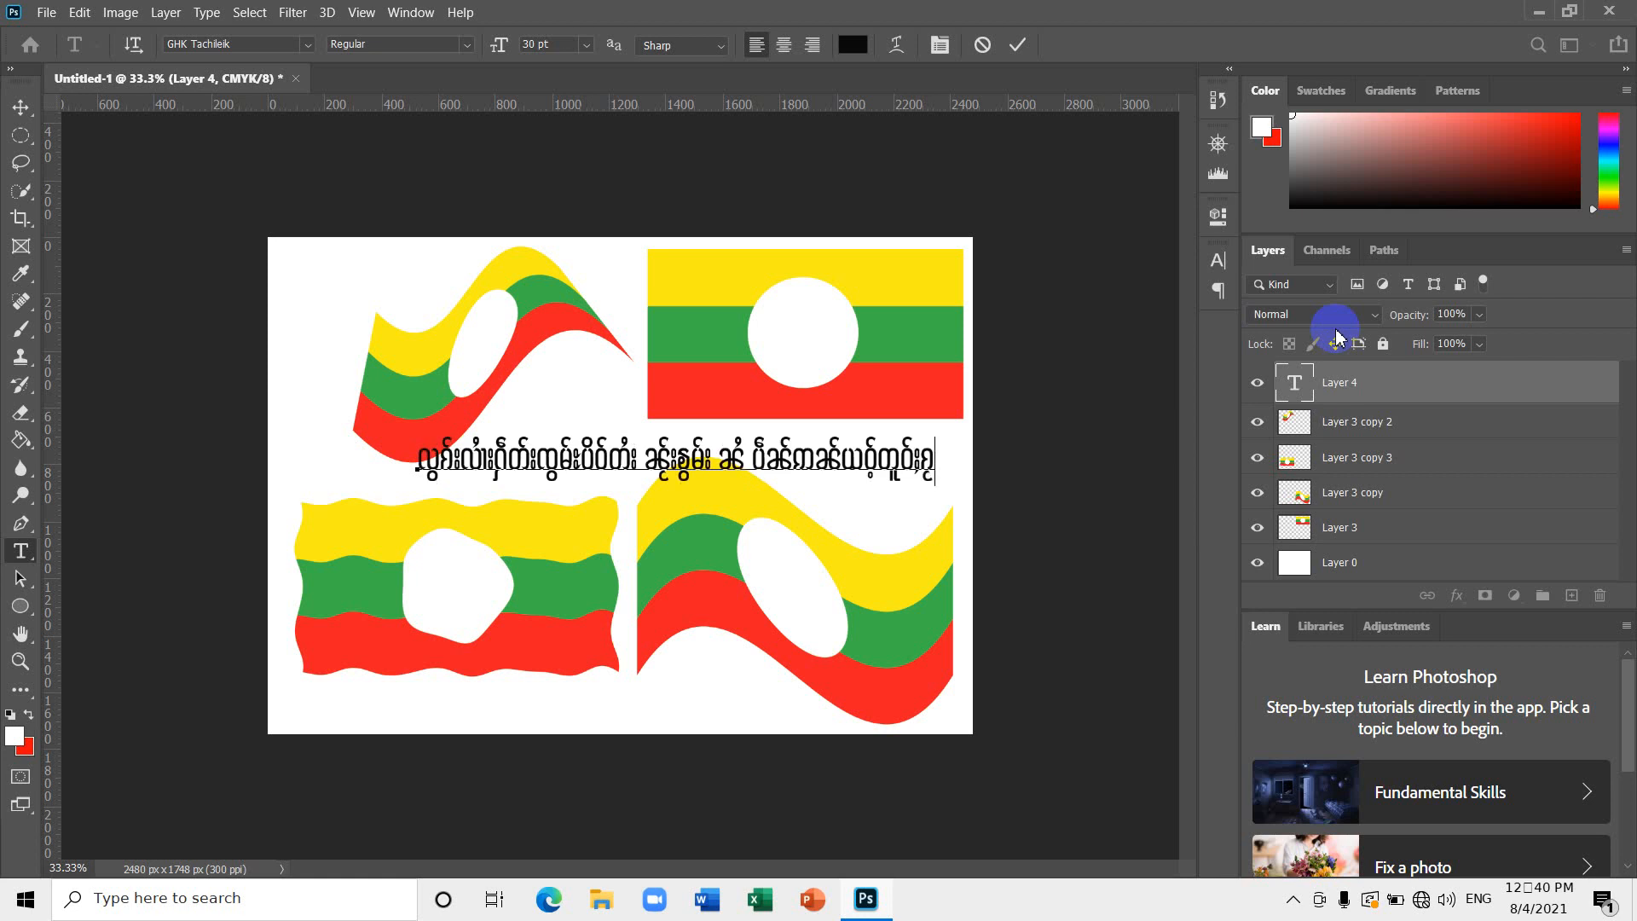
{"action": "type", "text": "၊"}
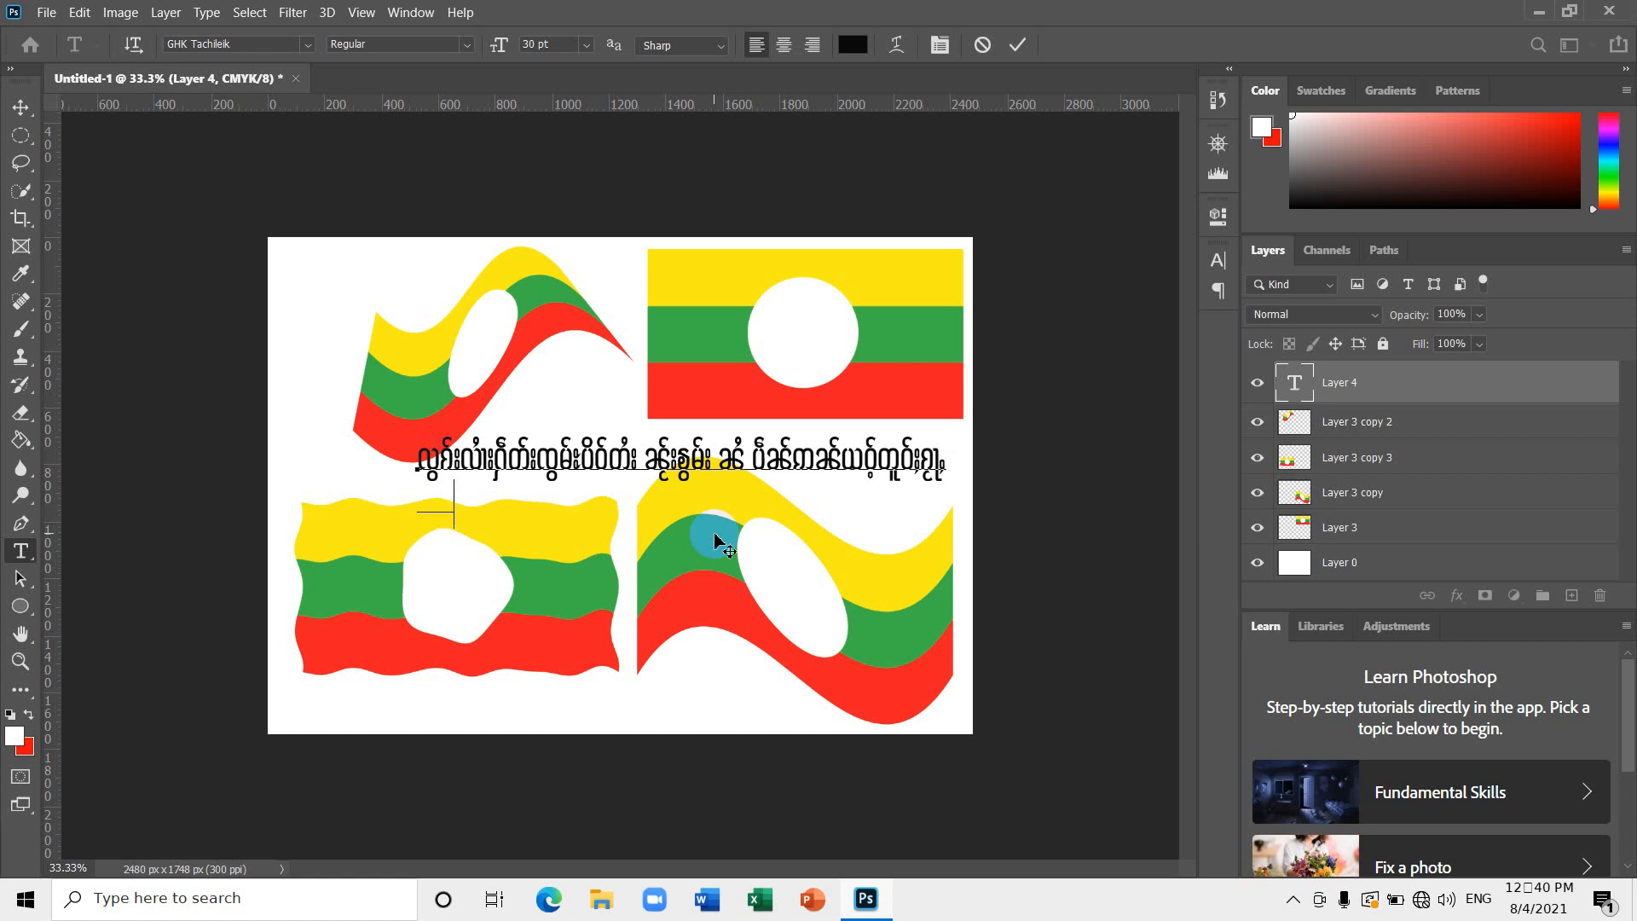
Enter a second line of Shan text beneath the first one.
{"action": "type", "text": "ၼႃႇ မ"}
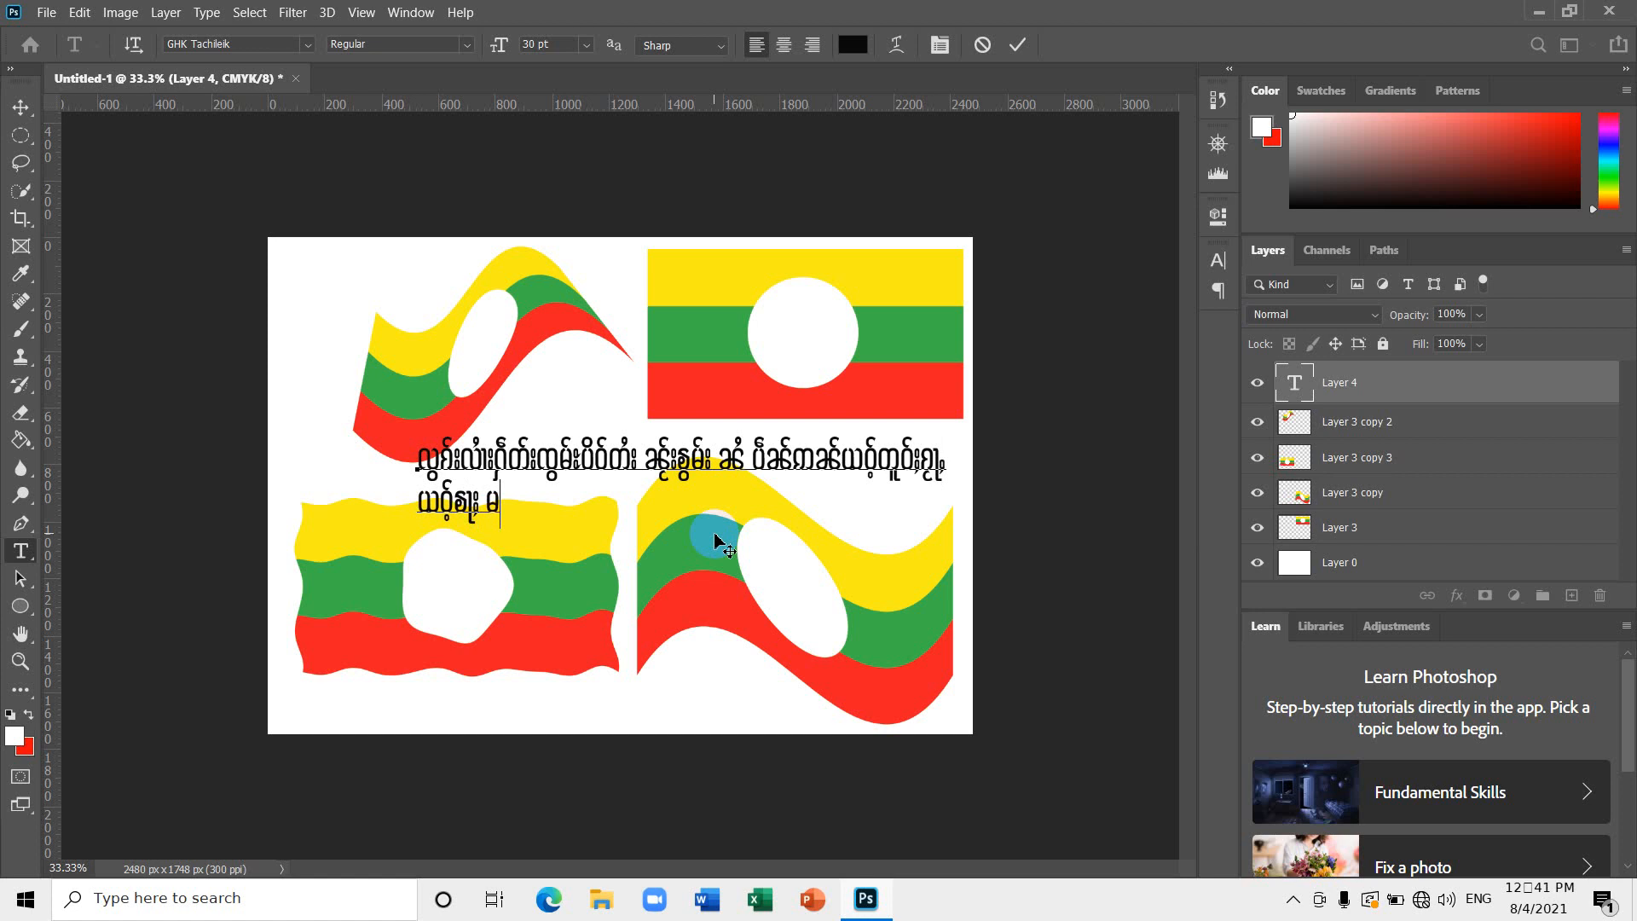
{"action": "type", "text": "    ႂ်ႇသုင်    "}
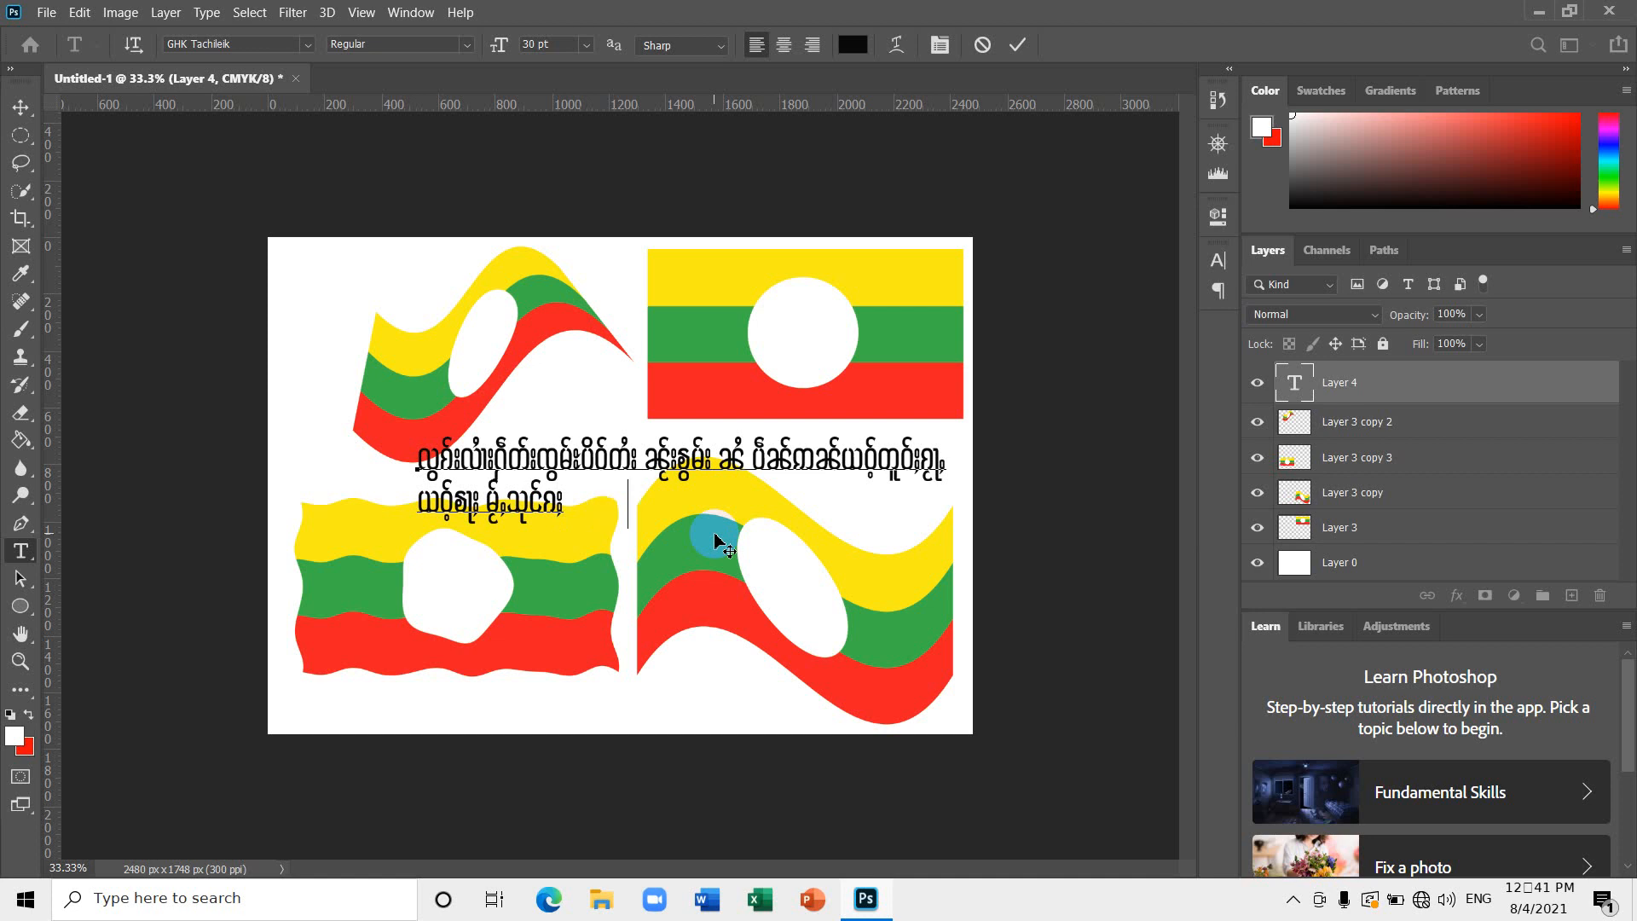
{"action": "type", "text": " ႃႈႈ"}
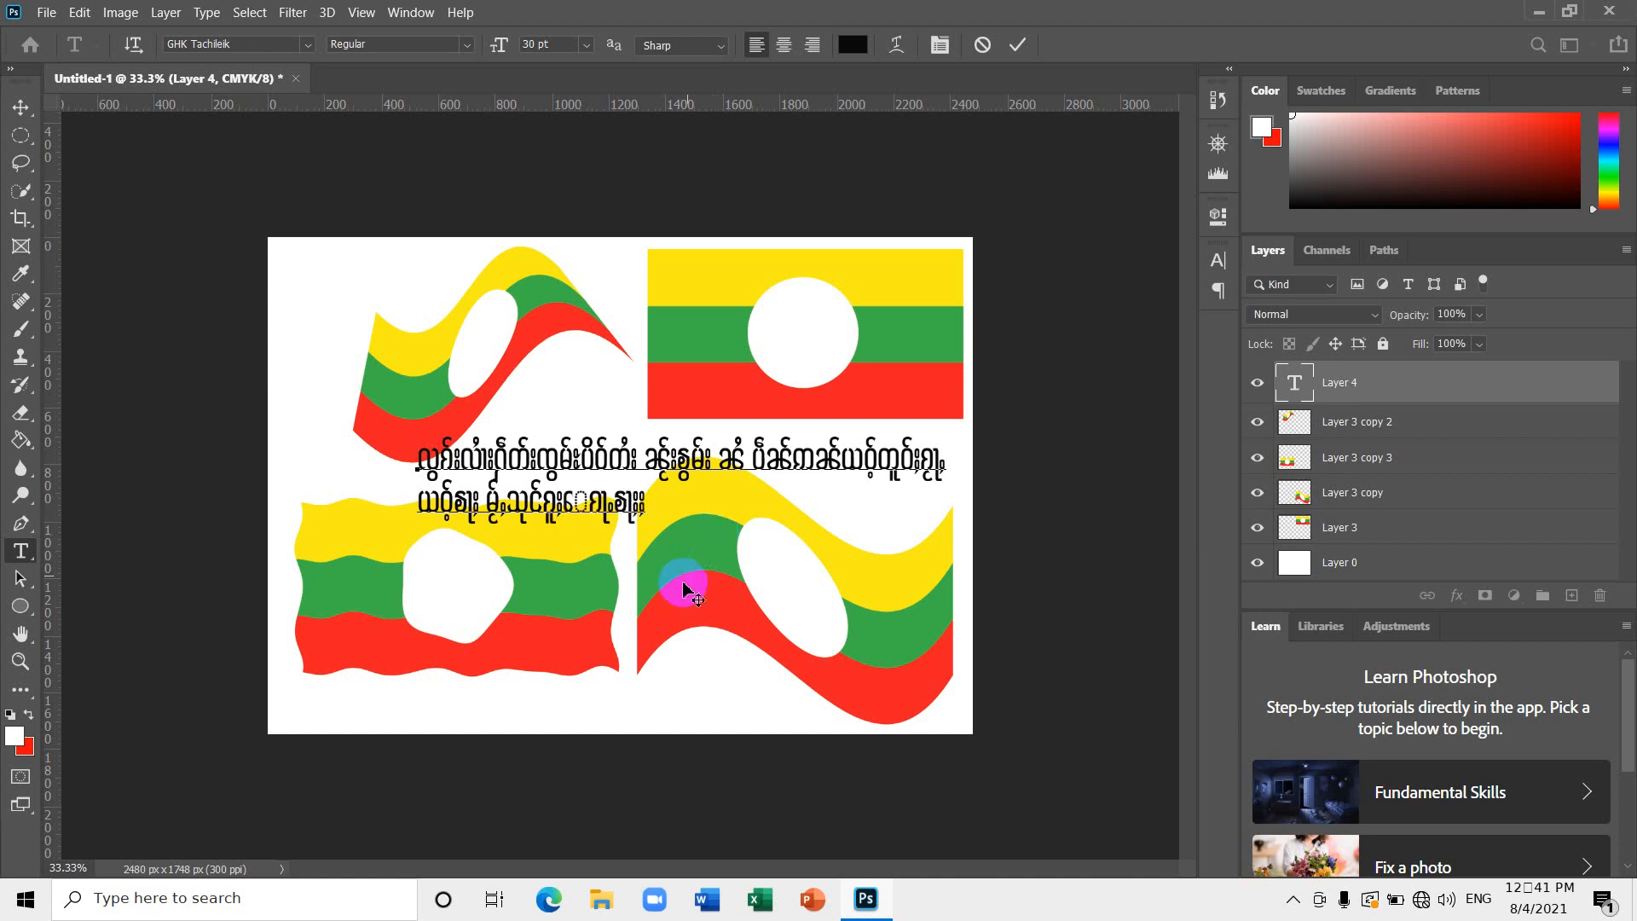
Delete the end of the second text line and retype it with the vowel sign ေ correctly placed.
{"action": "key", "text": "Left"}
{"action": "key", "text": "Left"}
{"action": "key", "text": "Left"}
{"action": "key", "text": "Left"}
{"action": "key", "text": "Left"}
{"action": "key", "text": "BackSpace"}
{"action": "key", "text": "BackSpace"}
{"action": "key", "text": "BackSpace"}
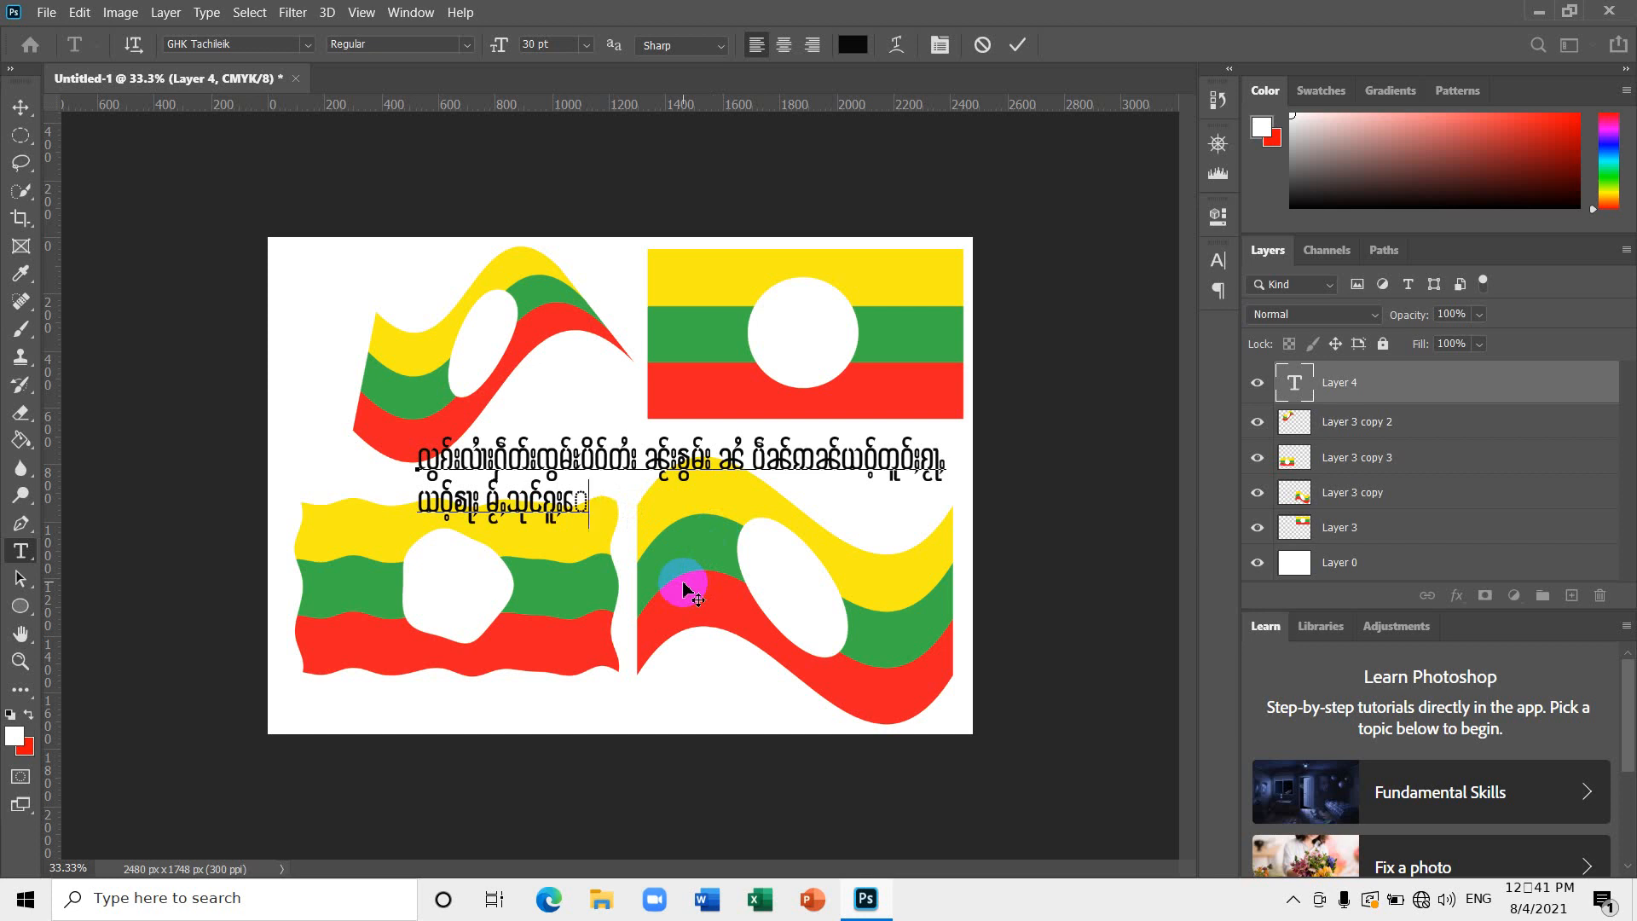
{"action": "key", "text": "BackSpace"}
{"action": "type", "text": "ေ"}
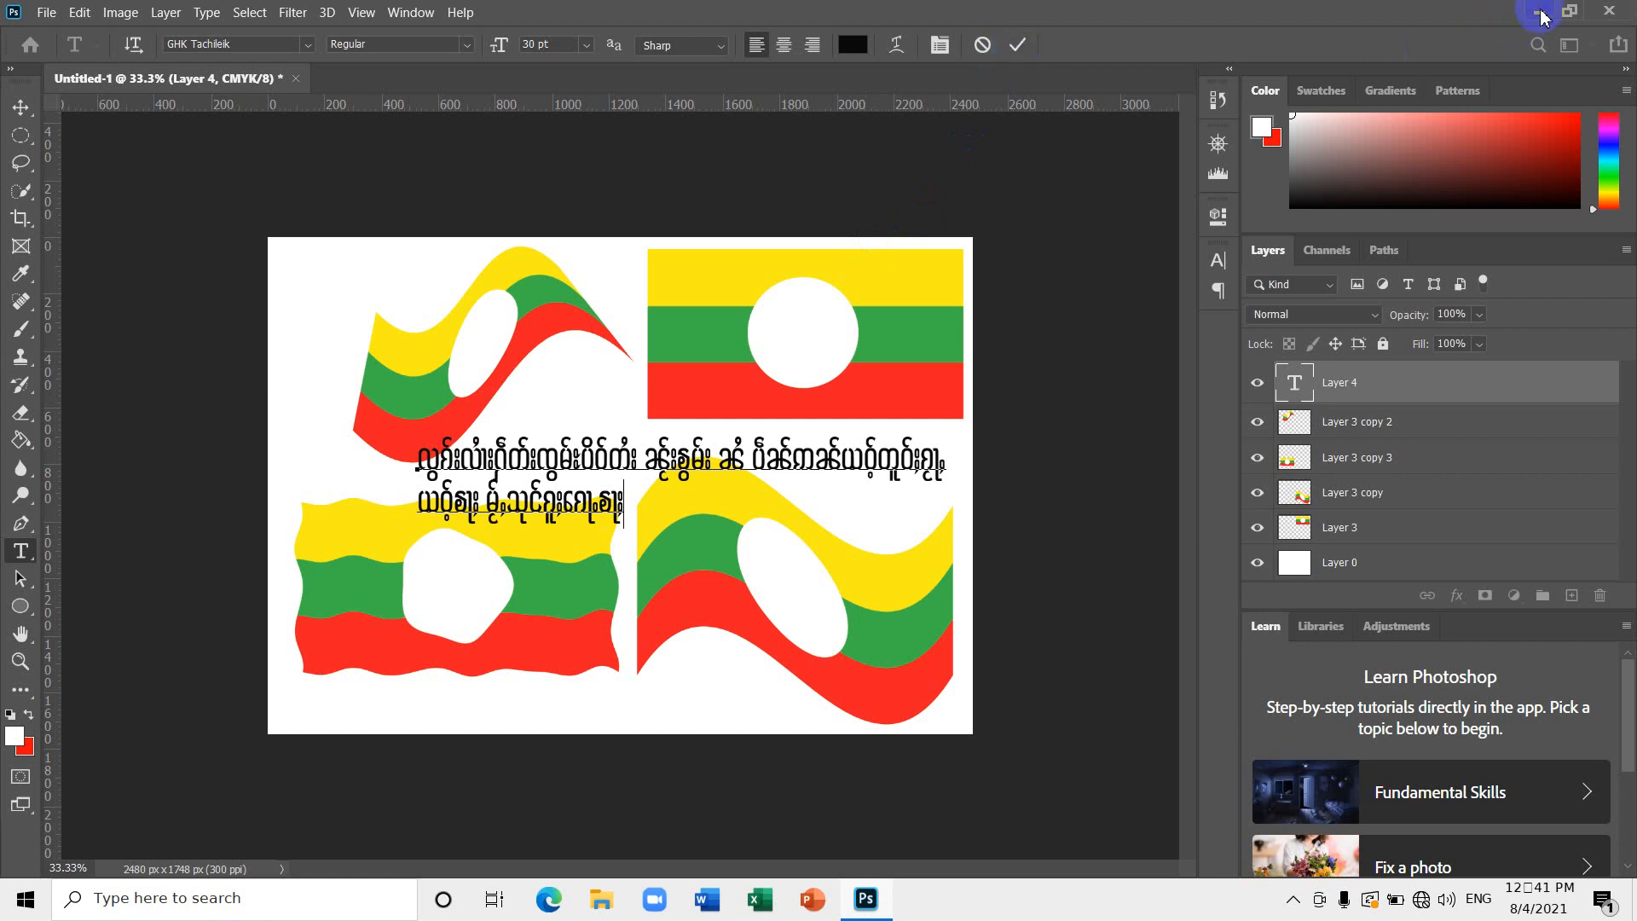
Show the hidden system tray icons.
{"action": "left_click", "coordinate": [1293, 904]}
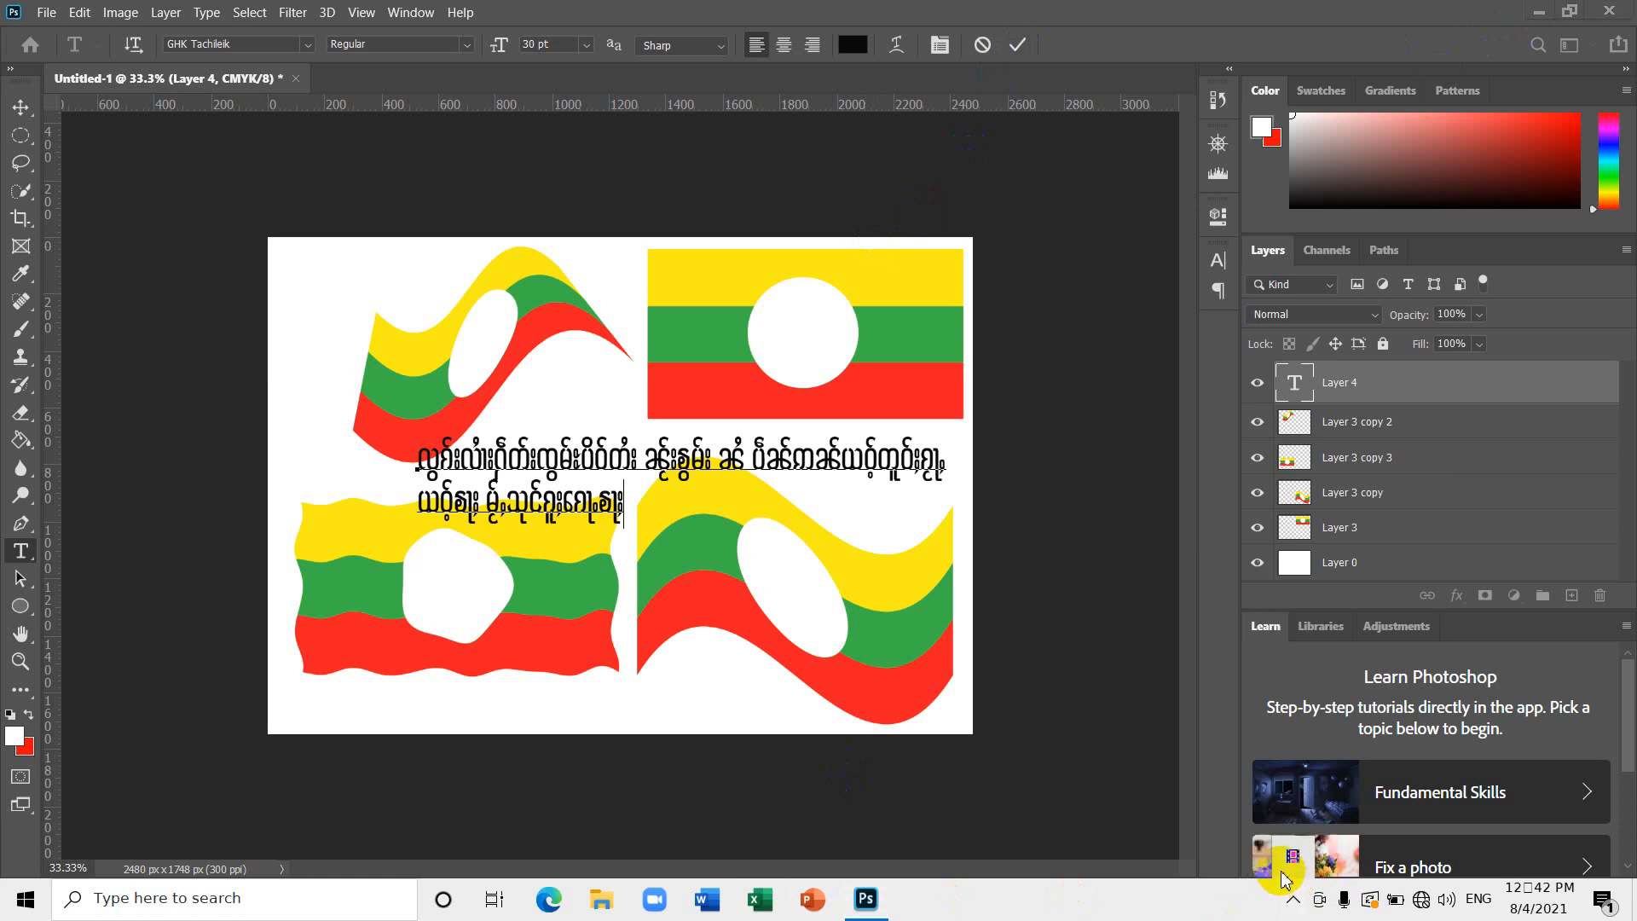